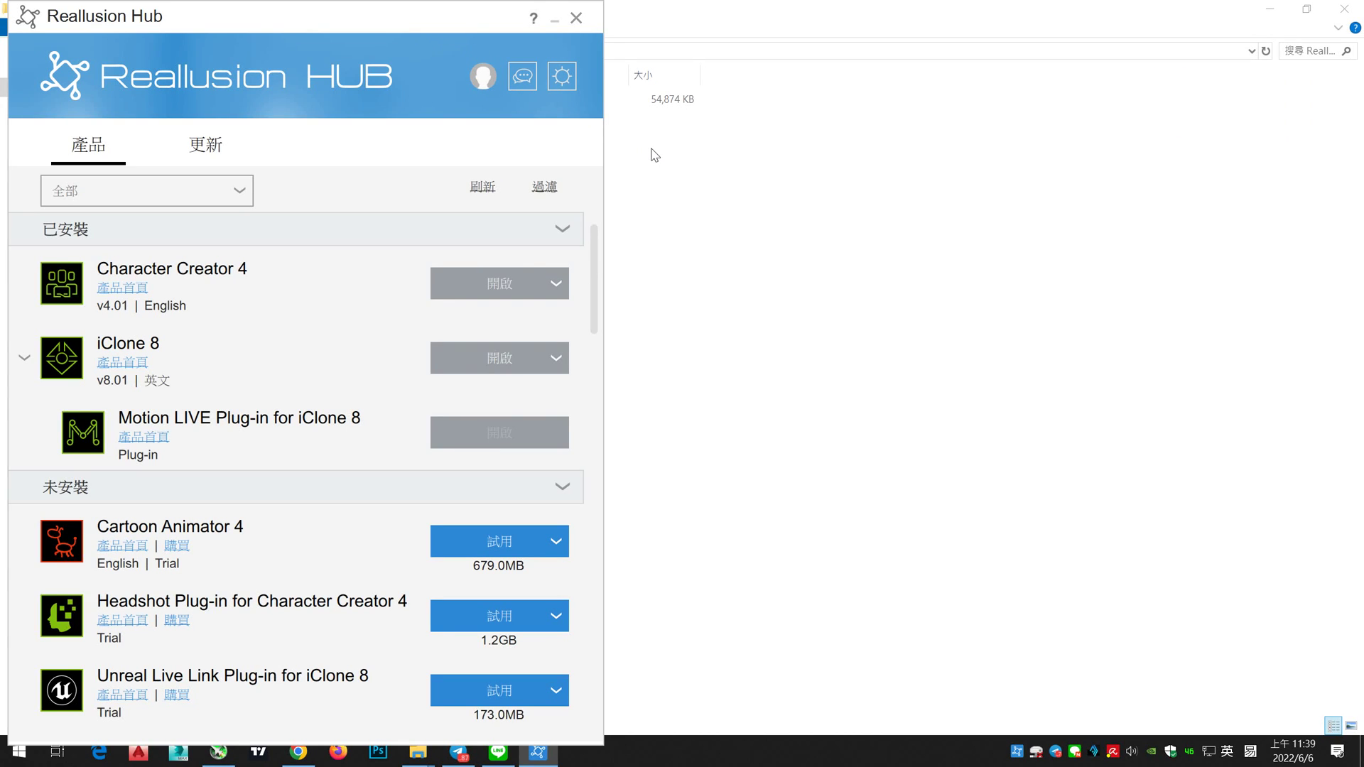
# Step: Launch Character Creator 4 from the installed products list in Reallusion Hub
pyautogui.click(480, 283)
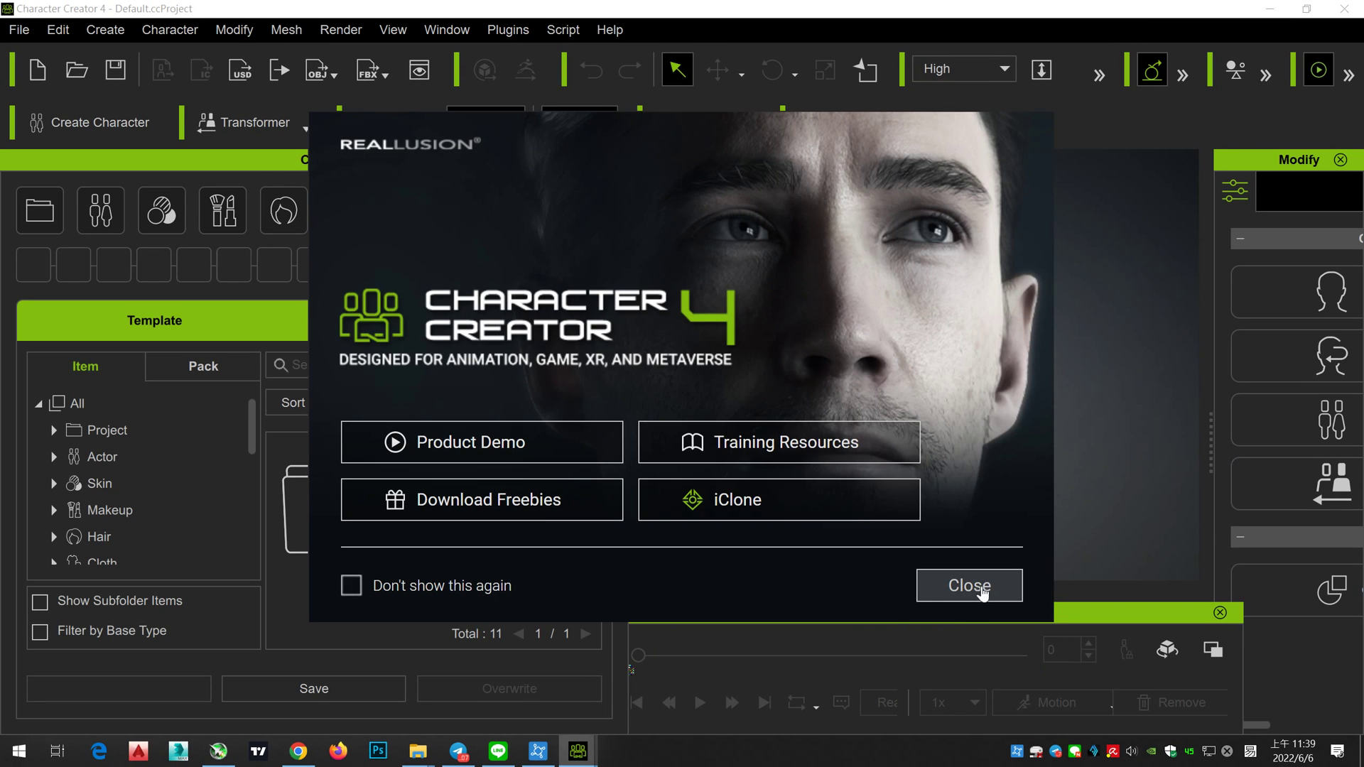
# Step: Dismiss the welcome screen and browse the ActorCore Crowd characters under Actor > Character
pyautogui.click(982, 588)
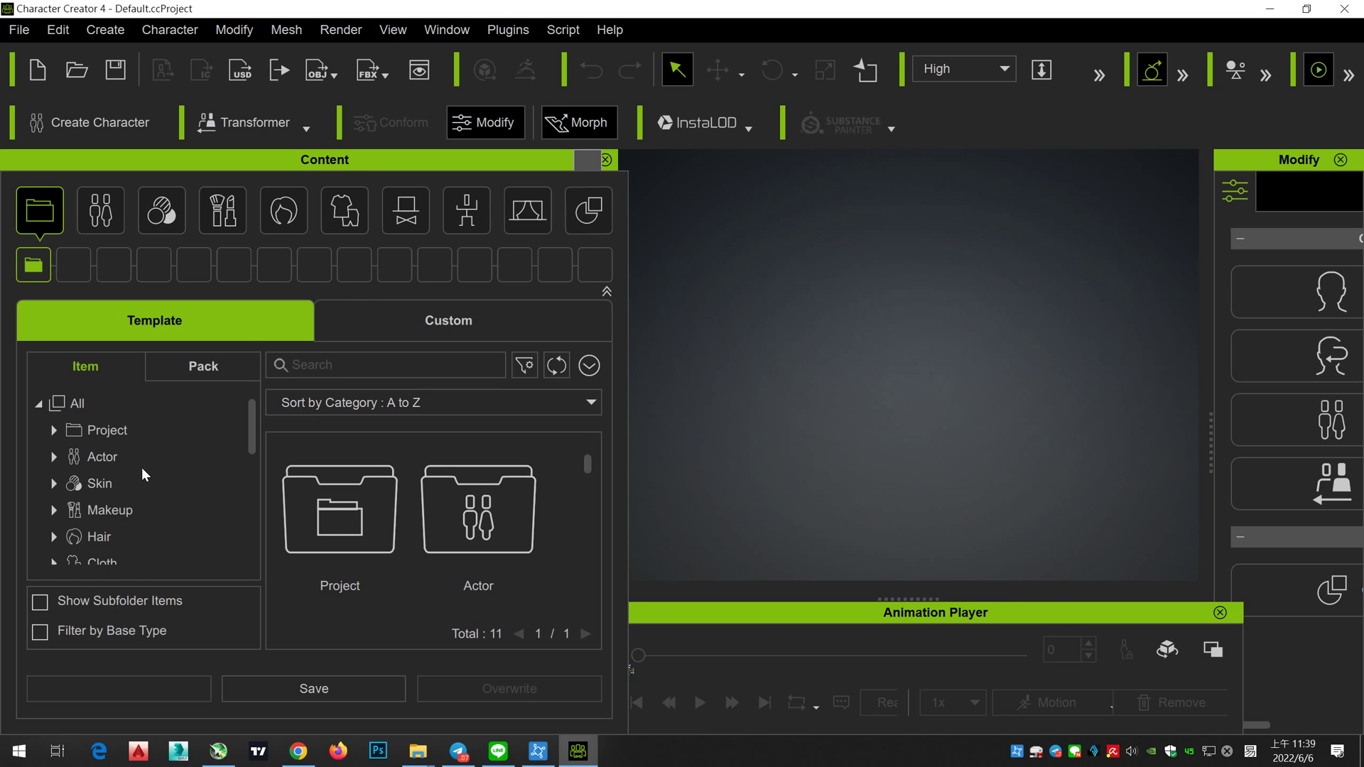
pyautogui.click(100, 215)
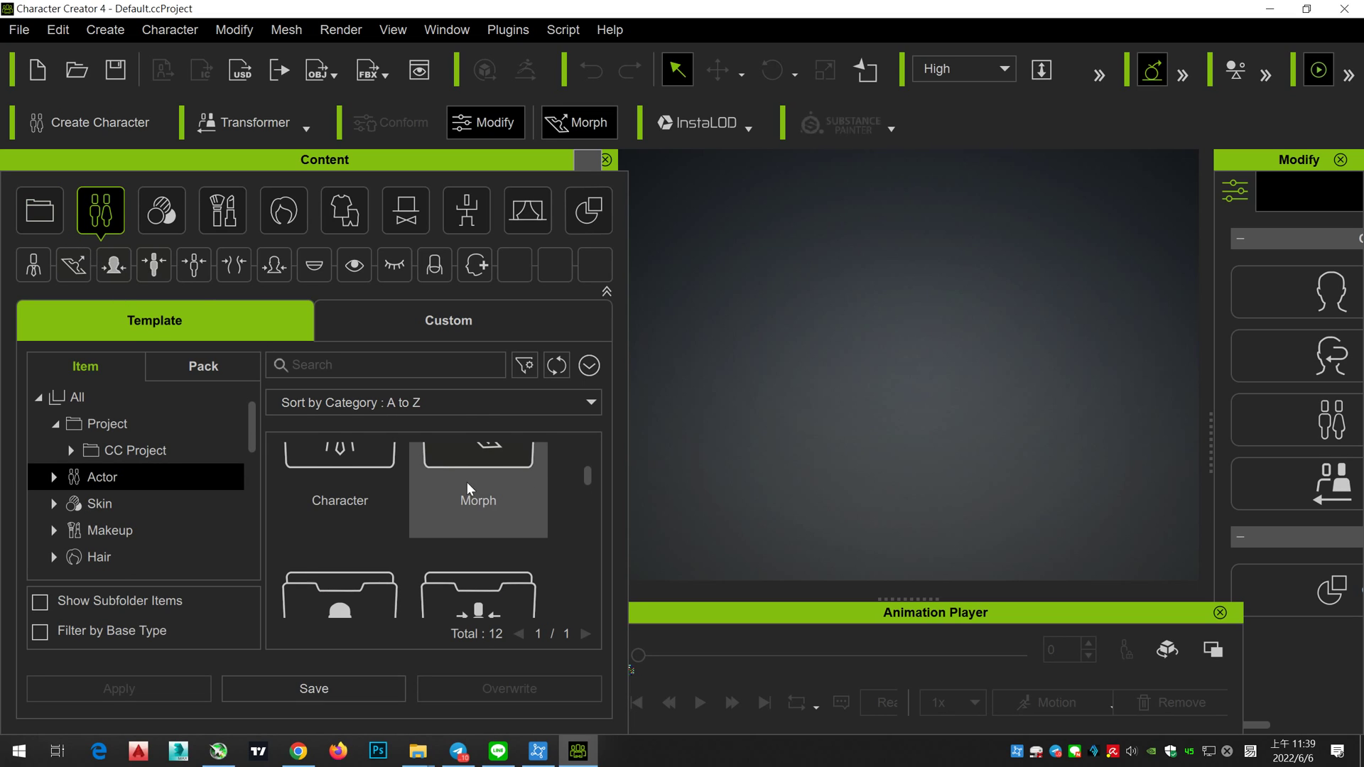
pyautogui.click(361, 516)
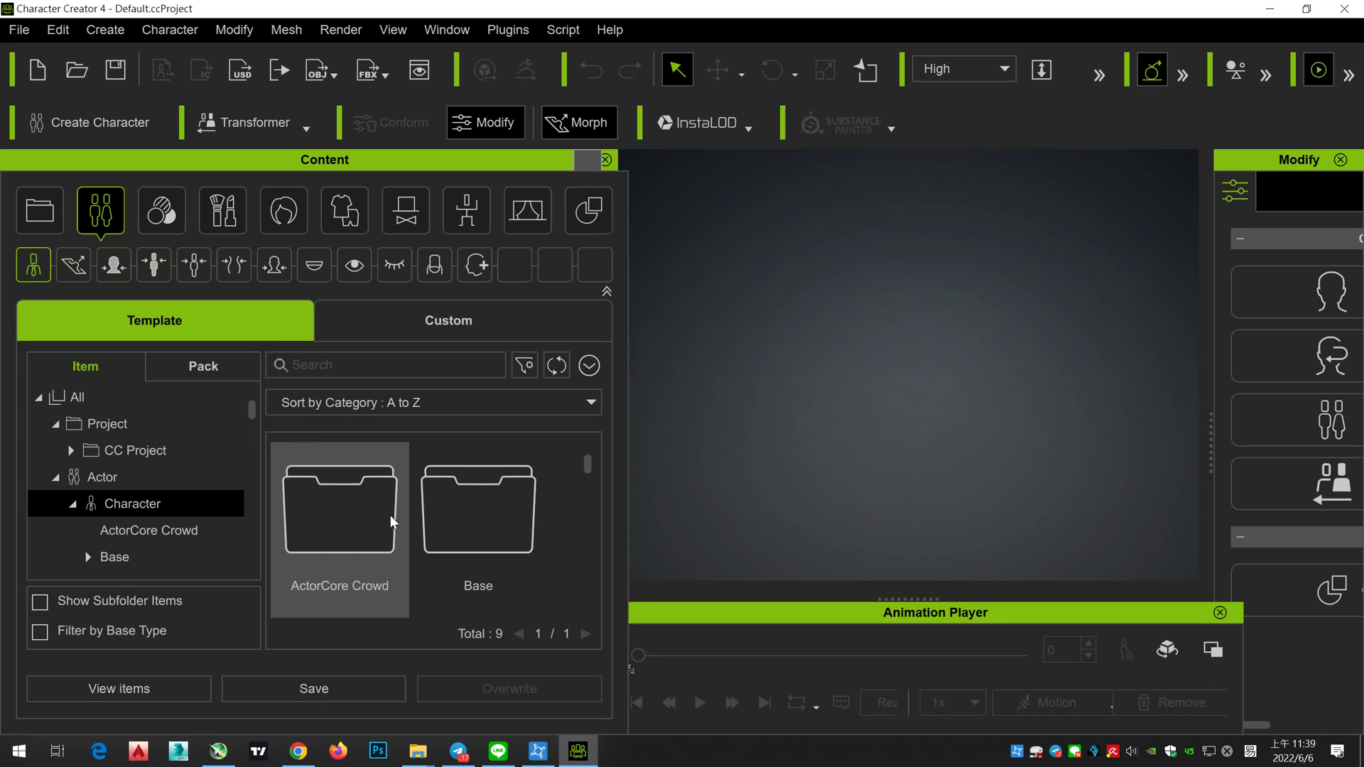
pyautogui.doubleClick(377, 505)
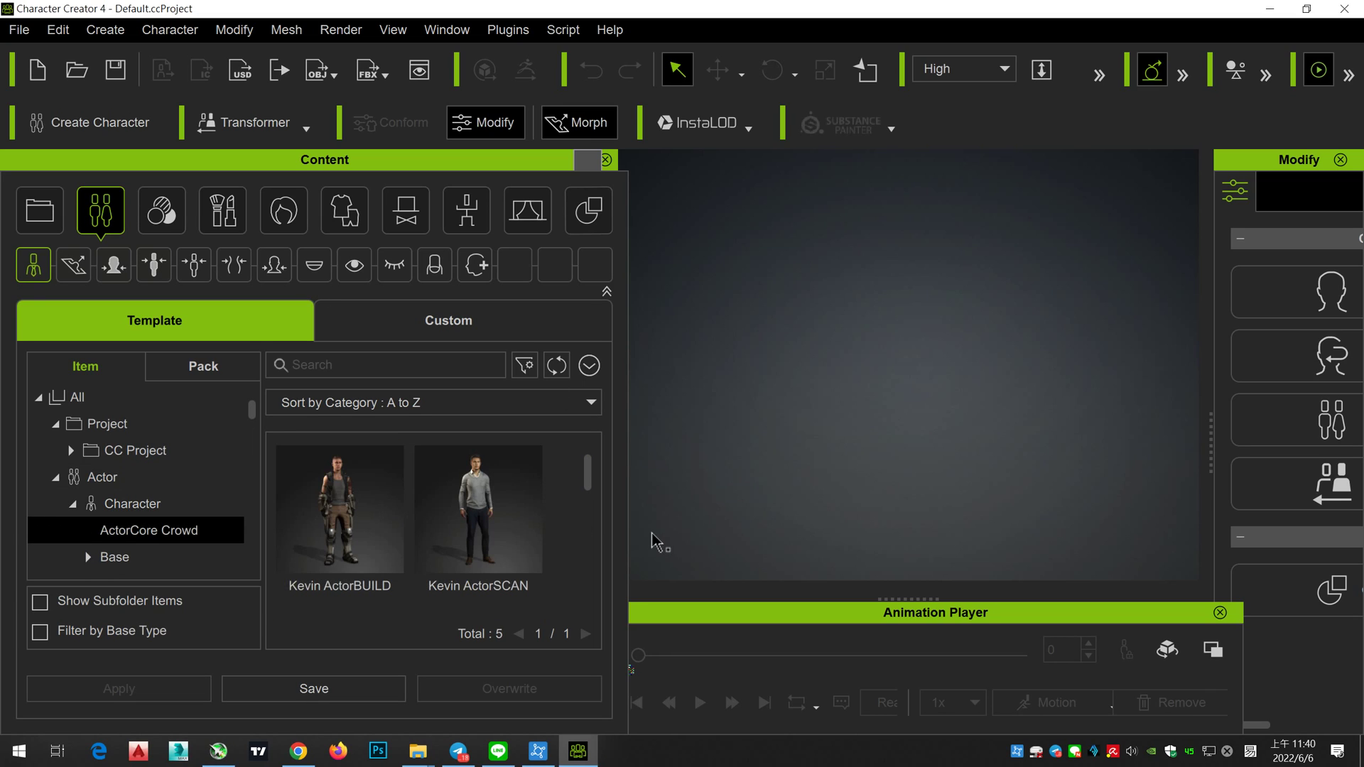
pyautogui.scroll(-2, 584, 536)
pyautogui.scroll(-2, 579, 535)
pyautogui.scroll(-1, 574, 535)
pyautogui.scroll(-2, 568, 534)
pyautogui.scroll(3, 568, 535)
pyautogui.scroll(2, 567, 534)
# Step: Reopen ActorCore Crowd, load Party_F_0001 and play its idle animation
pyautogui.click(195, 504)
pyautogui.click(346, 511)
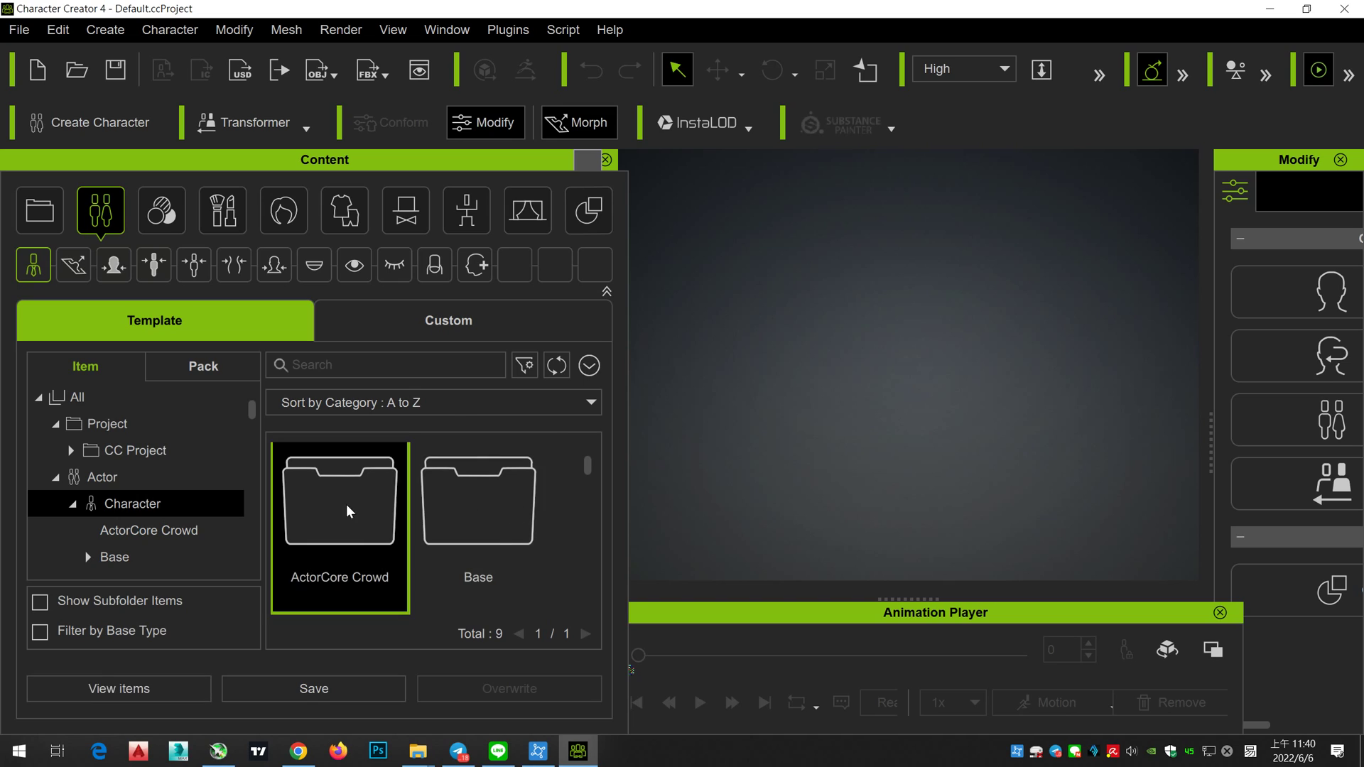
pyautogui.doubleClick(347, 512)
pyautogui.scroll(-2, 350, 505)
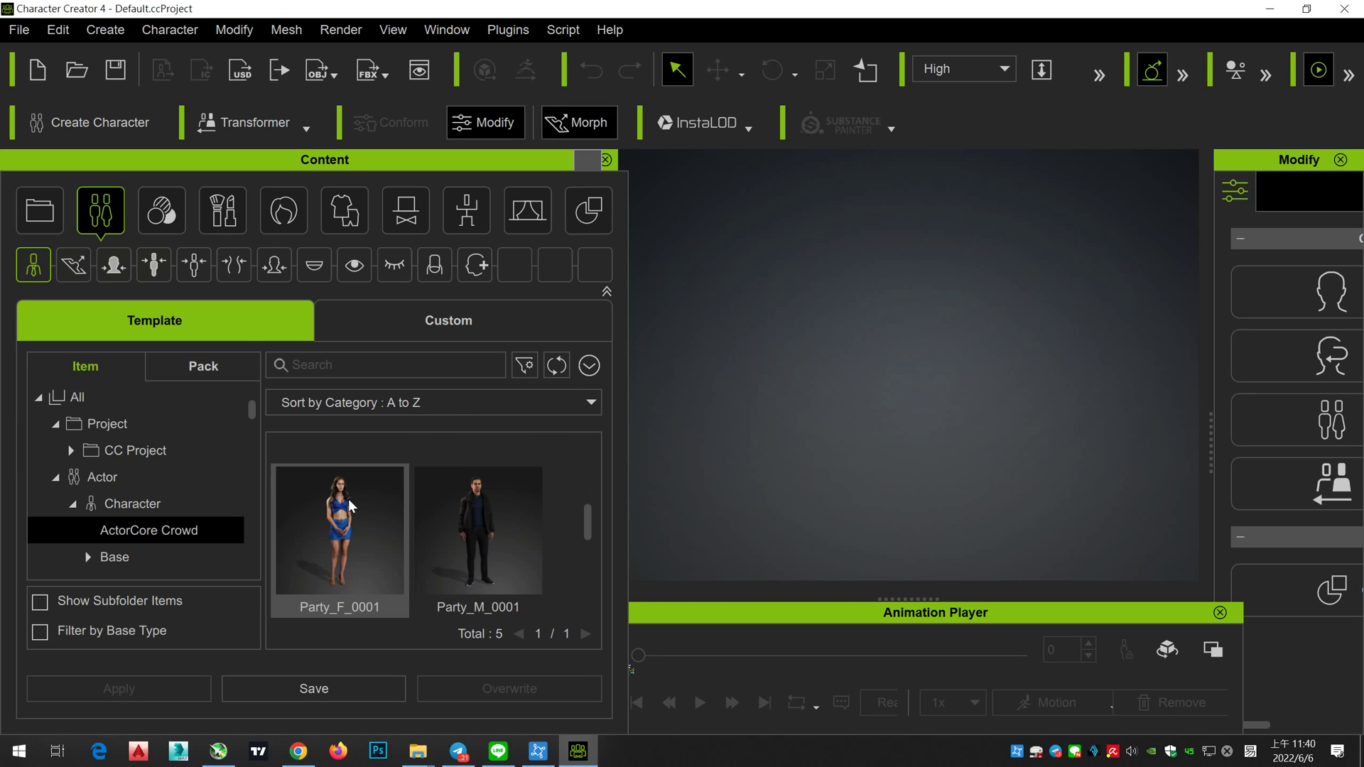
pyautogui.scroll(2, 350, 505)
pyautogui.scroll(-2, 355, 526)
pyautogui.doubleClick(359, 532)
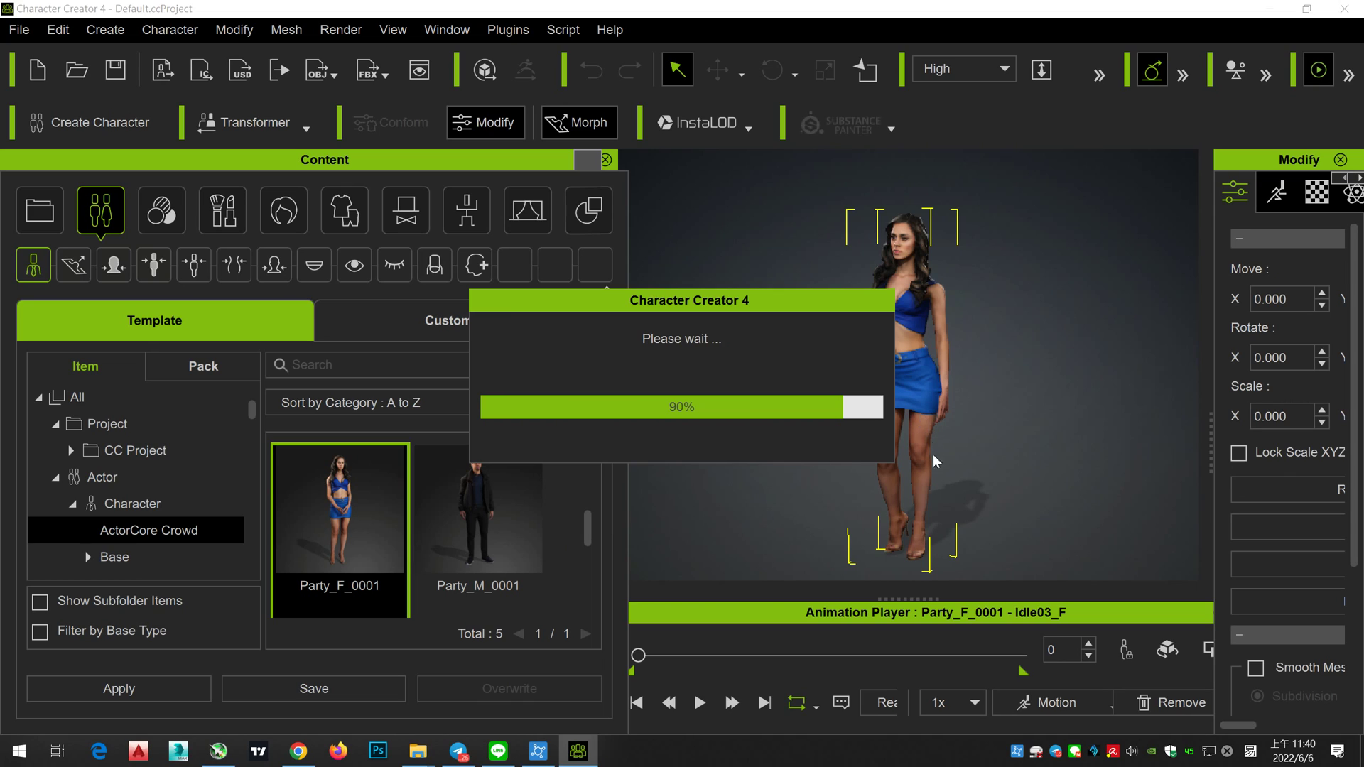
pyautogui.click(701, 703)
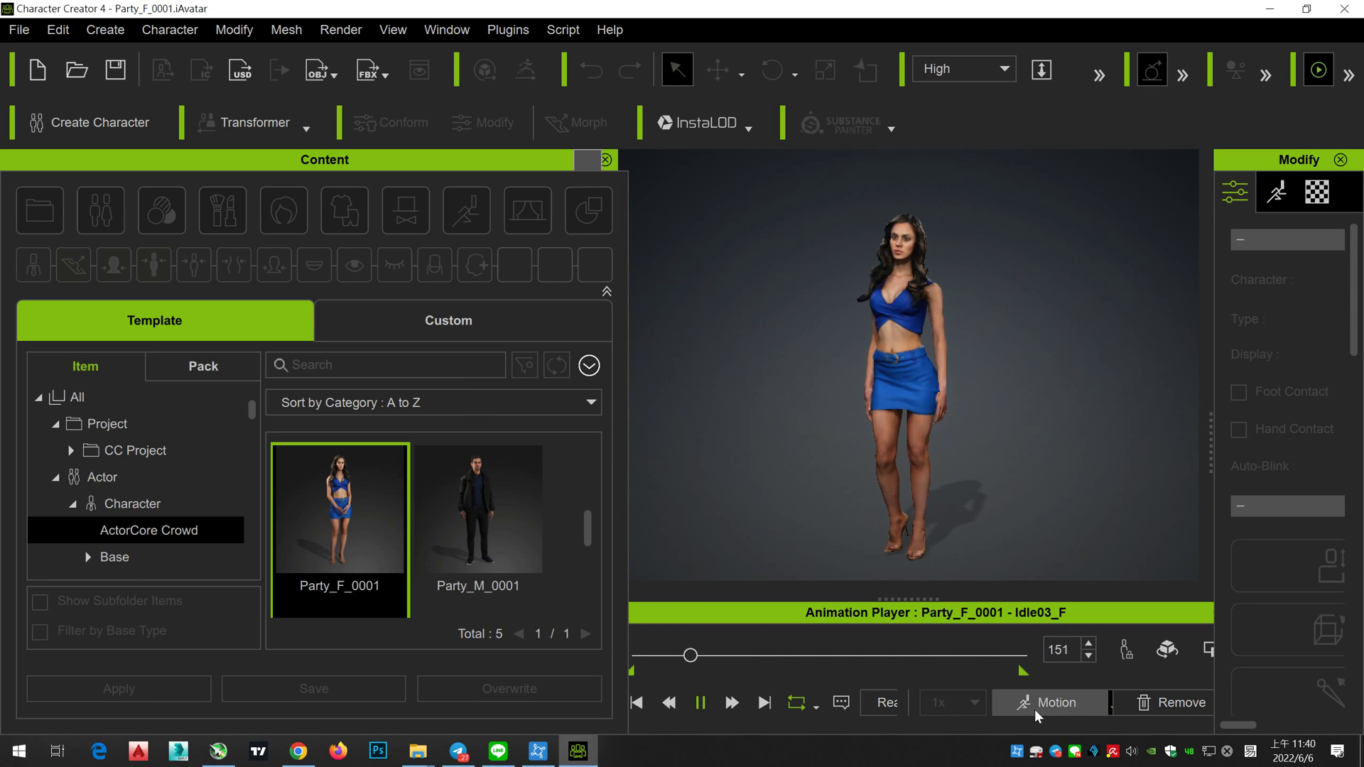
# Step: Pause playback and switch the motion to the Idle02_F female idle
pyautogui.click(701, 704)
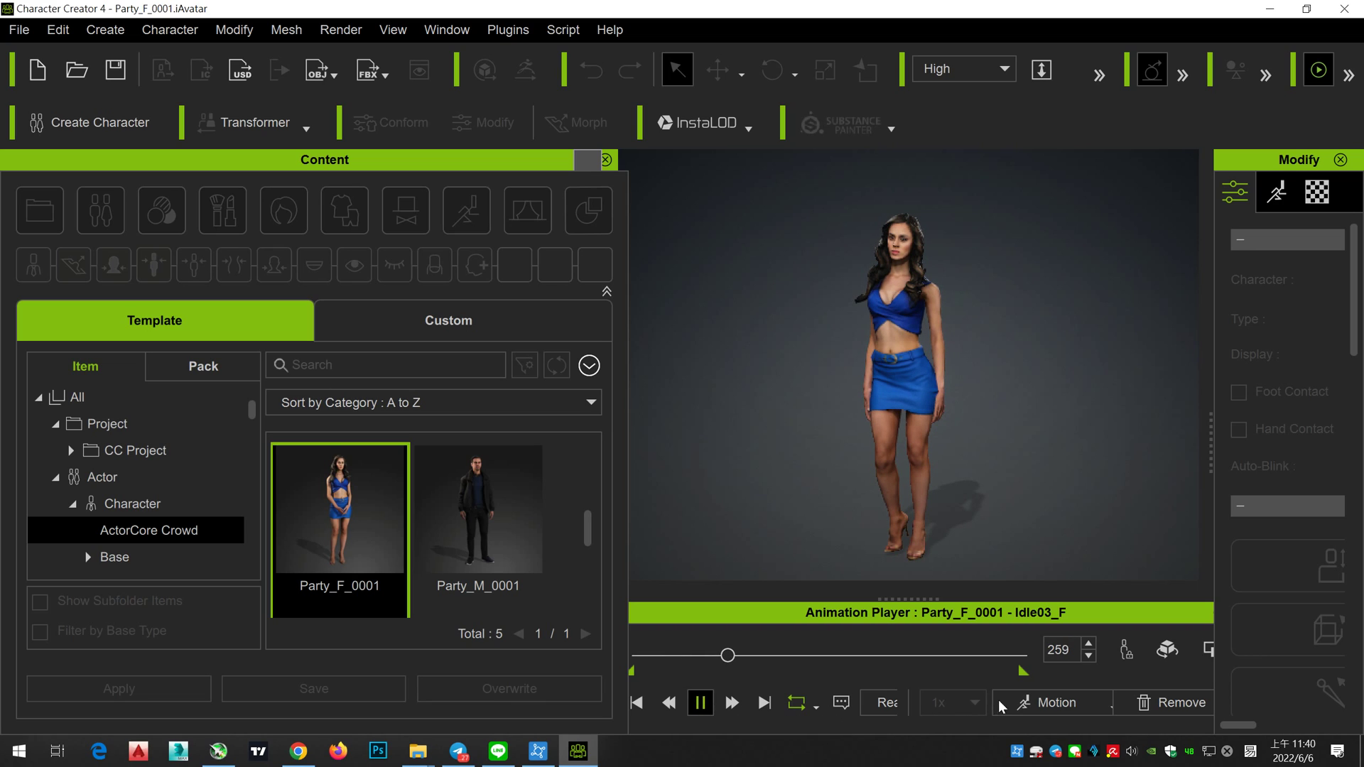
pyautogui.click(1055, 703)
pyautogui.moveTo(1057, 398)
pyautogui.click(1243, 448)
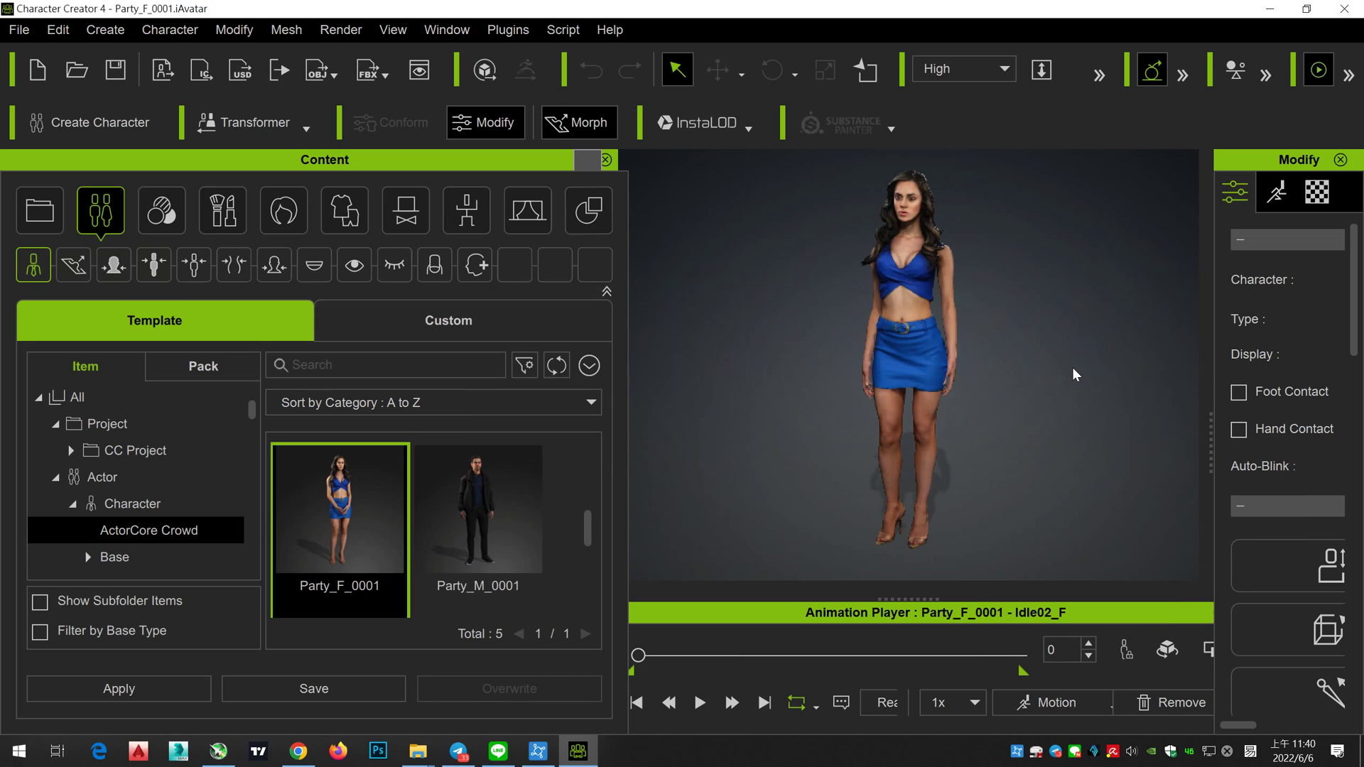
pyautogui.scroll(2, 952, 351)
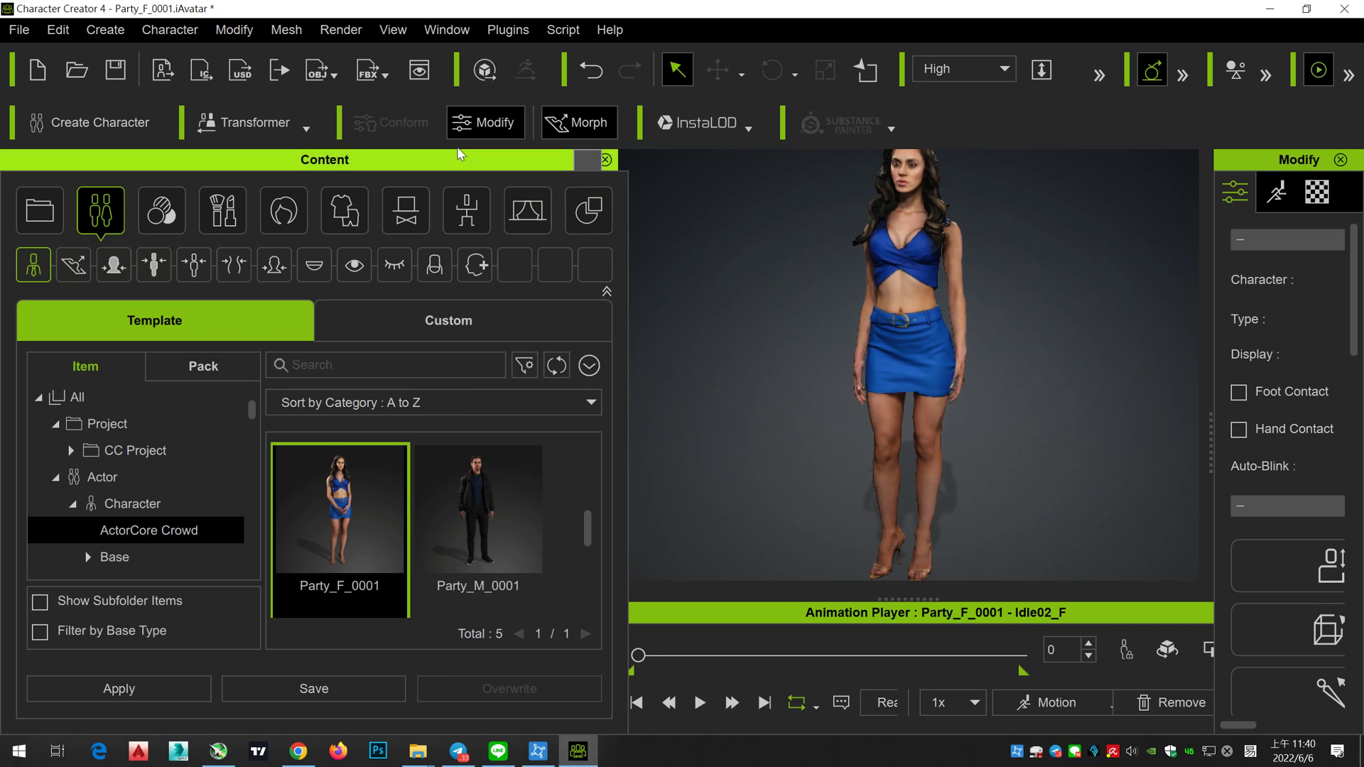
# Step: Open the Edit menu to find the preferences
pyautogui.click(58, 29)
pyautogui.click(245, 407)
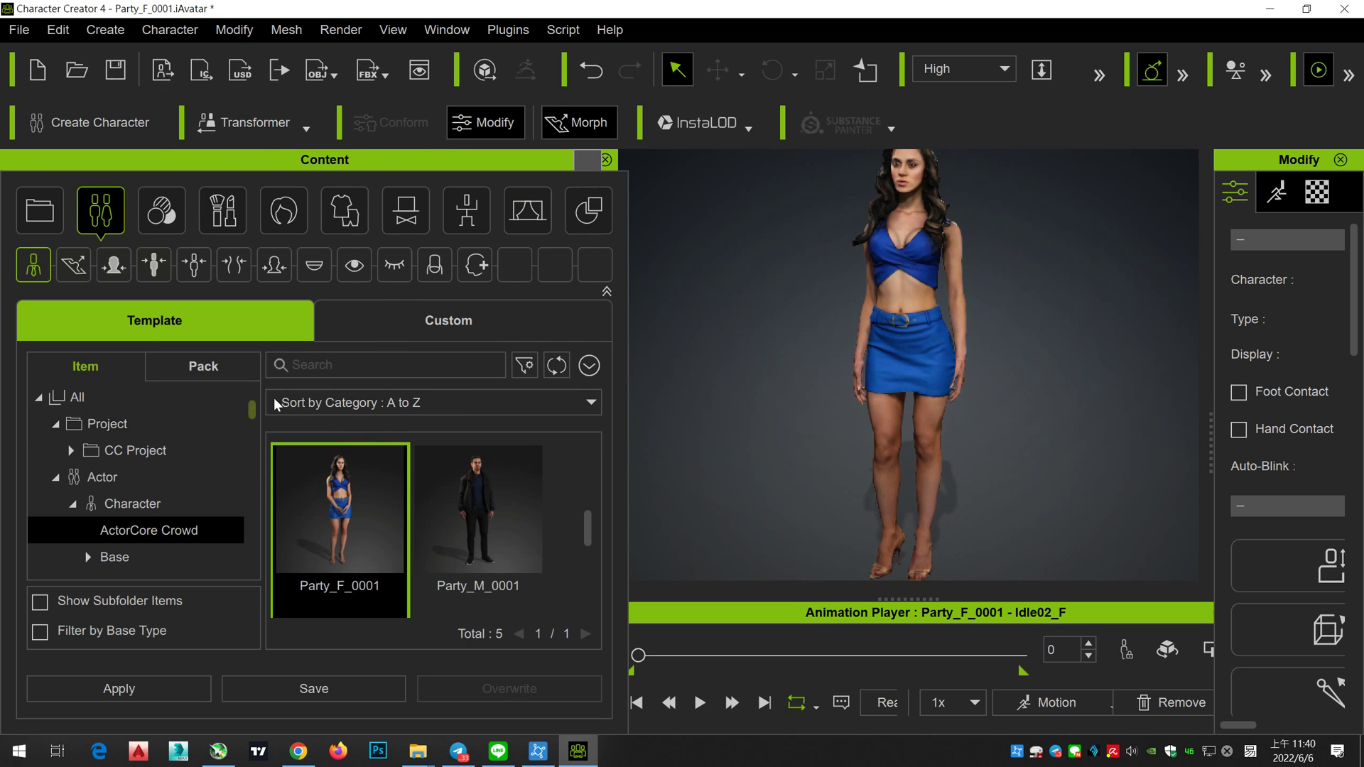
pyautogui.click(59, 29)
# Step: Open Preferences and keep the 3dsMax camera navigation preset
pyautogui.click(114, 426)
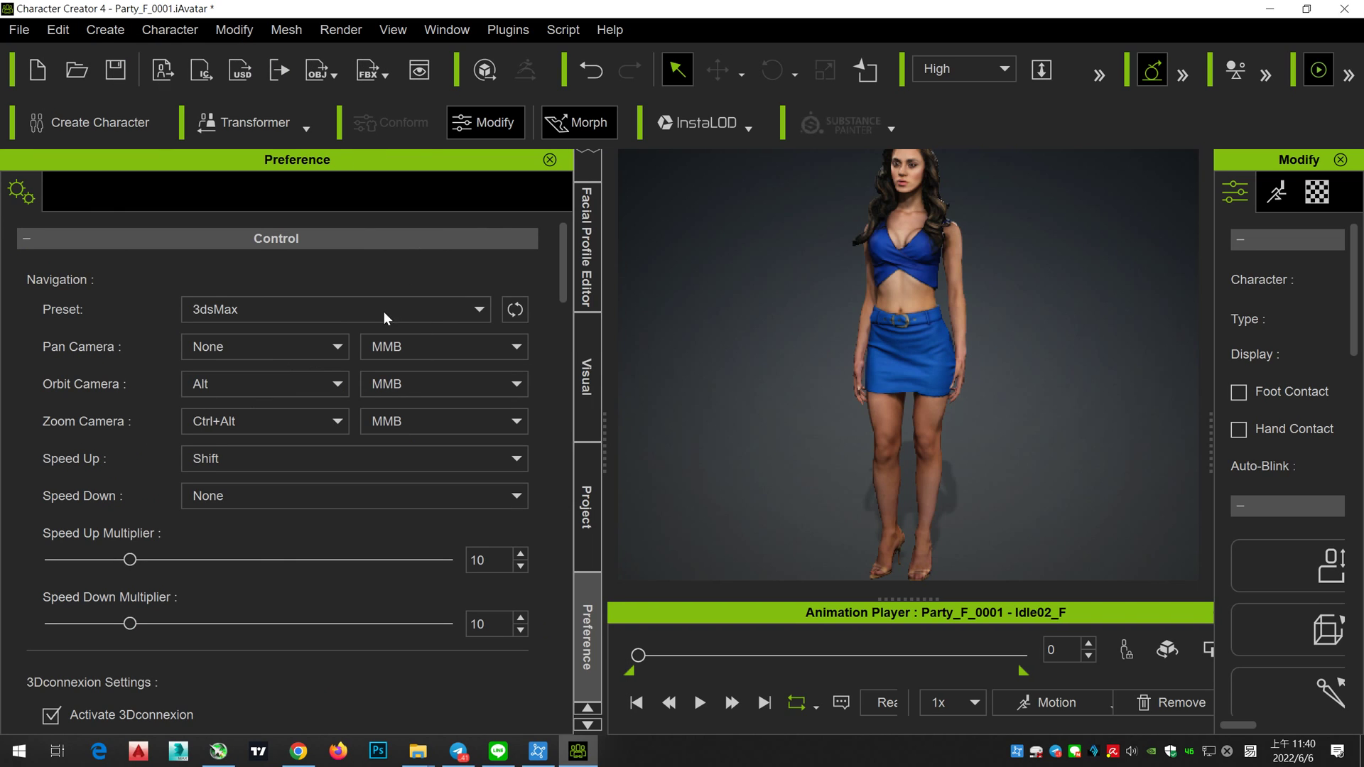
pyautogui.click(361, 311)
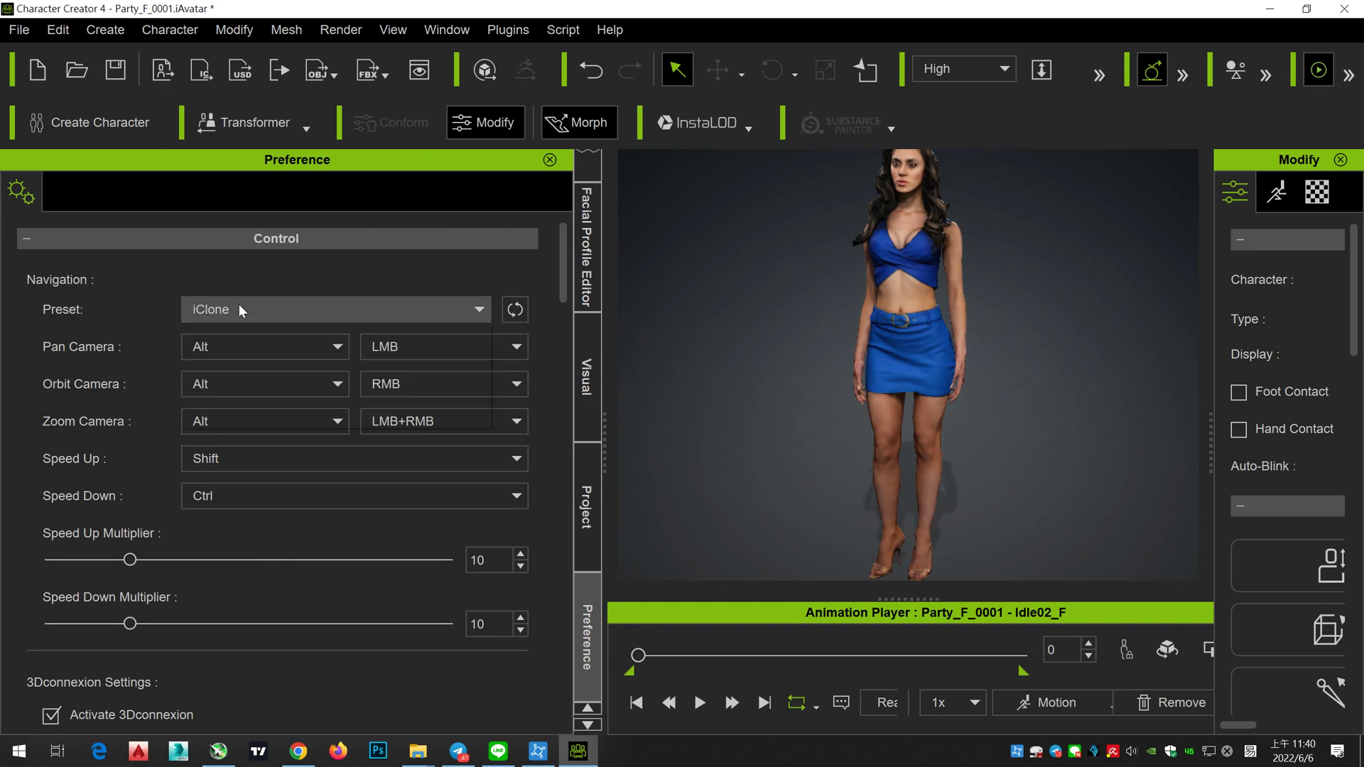
pyautogui.click(259, 389)
# Step: Frame her upper body, play the Idle02_F motion and orbit so she faces forward
pyautogui.moveTo(842, 341); pyautogui.dragTo(835, 319, button='middle')
pyautogui.scroll(5, 795, 359)
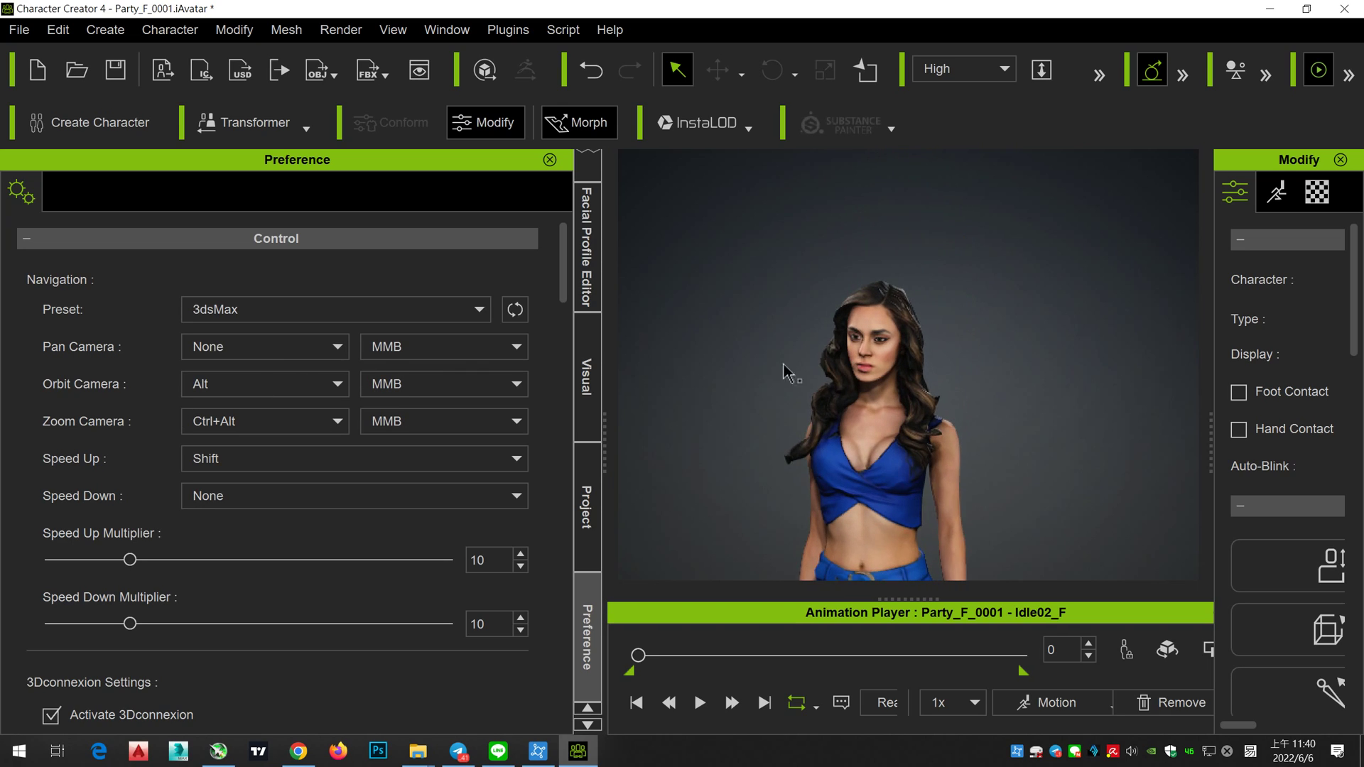
pyautogui.scroll(2, 783, 371)
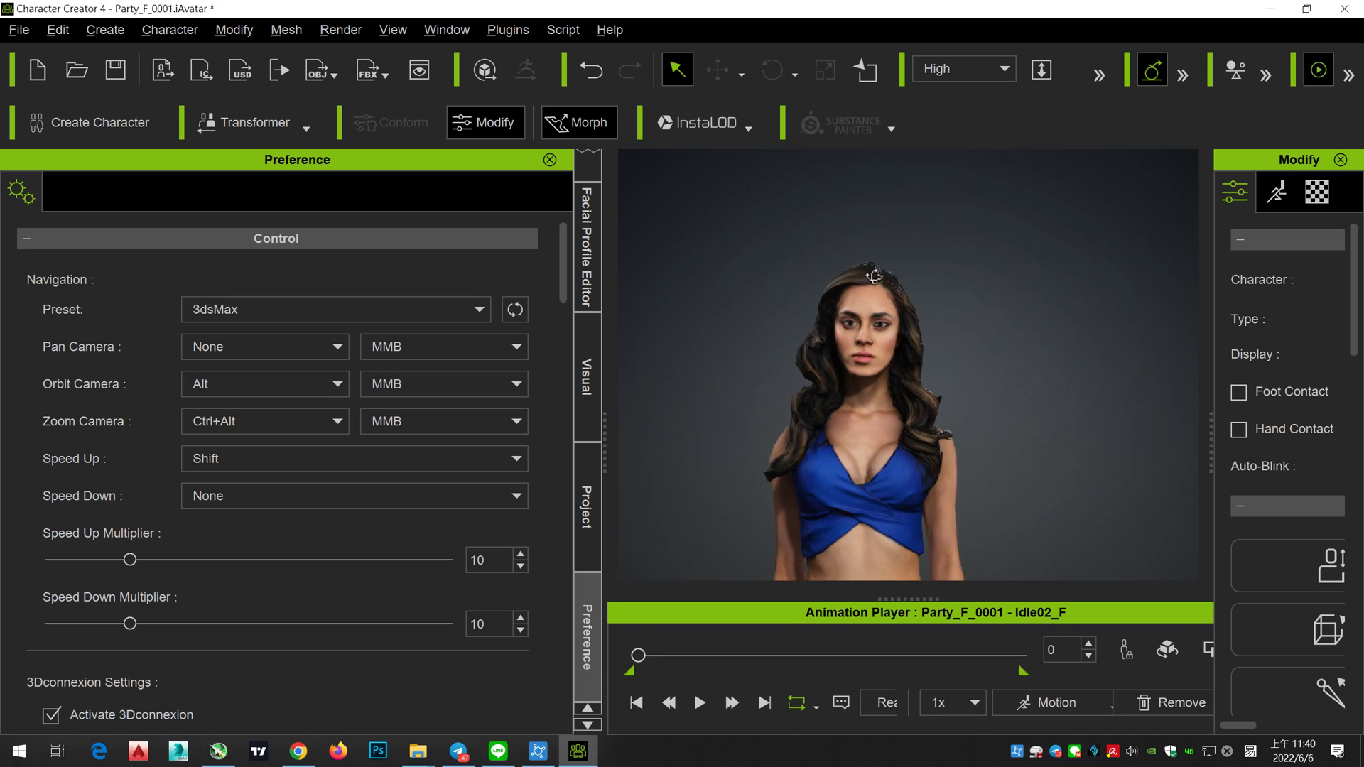
pyautogui.moveTo(796, 363); pyautogui.dragTo(931, 380, button='middle')
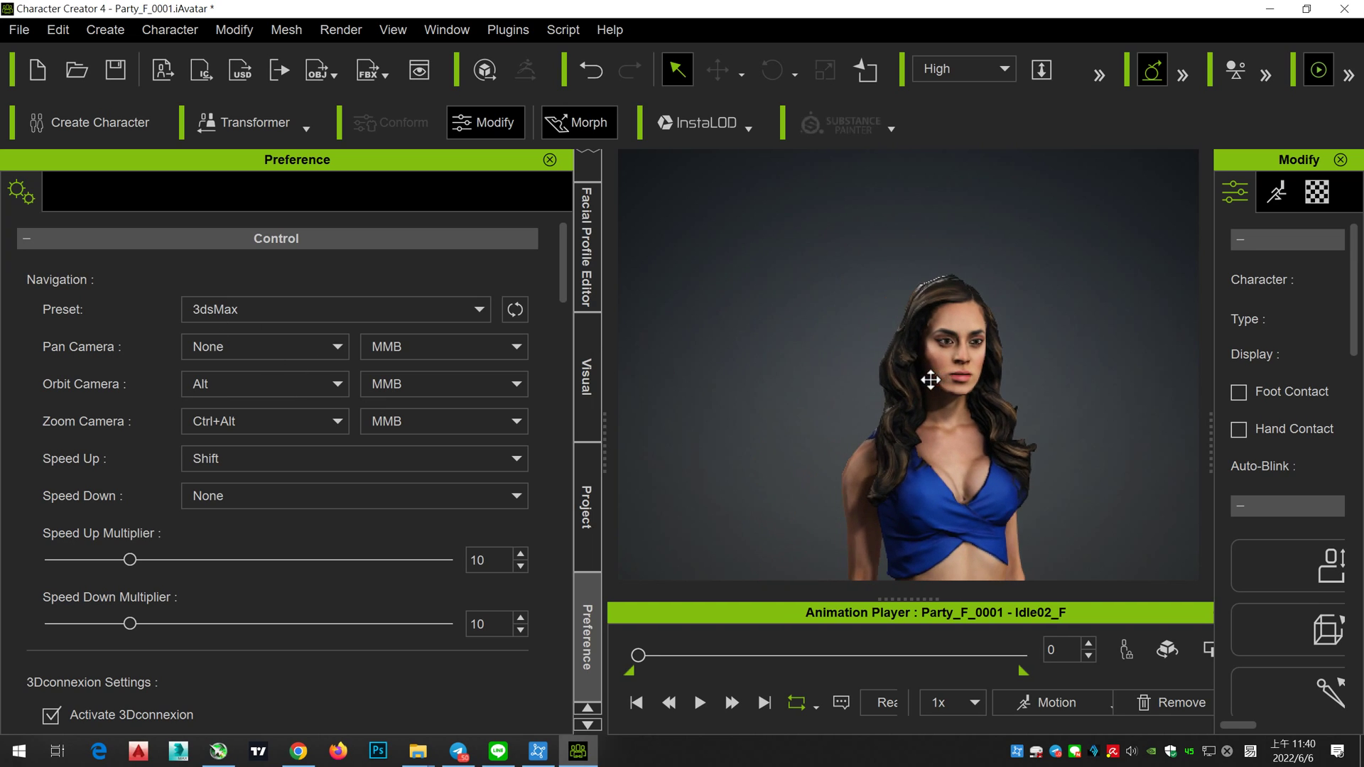
pyautogui.press('space')
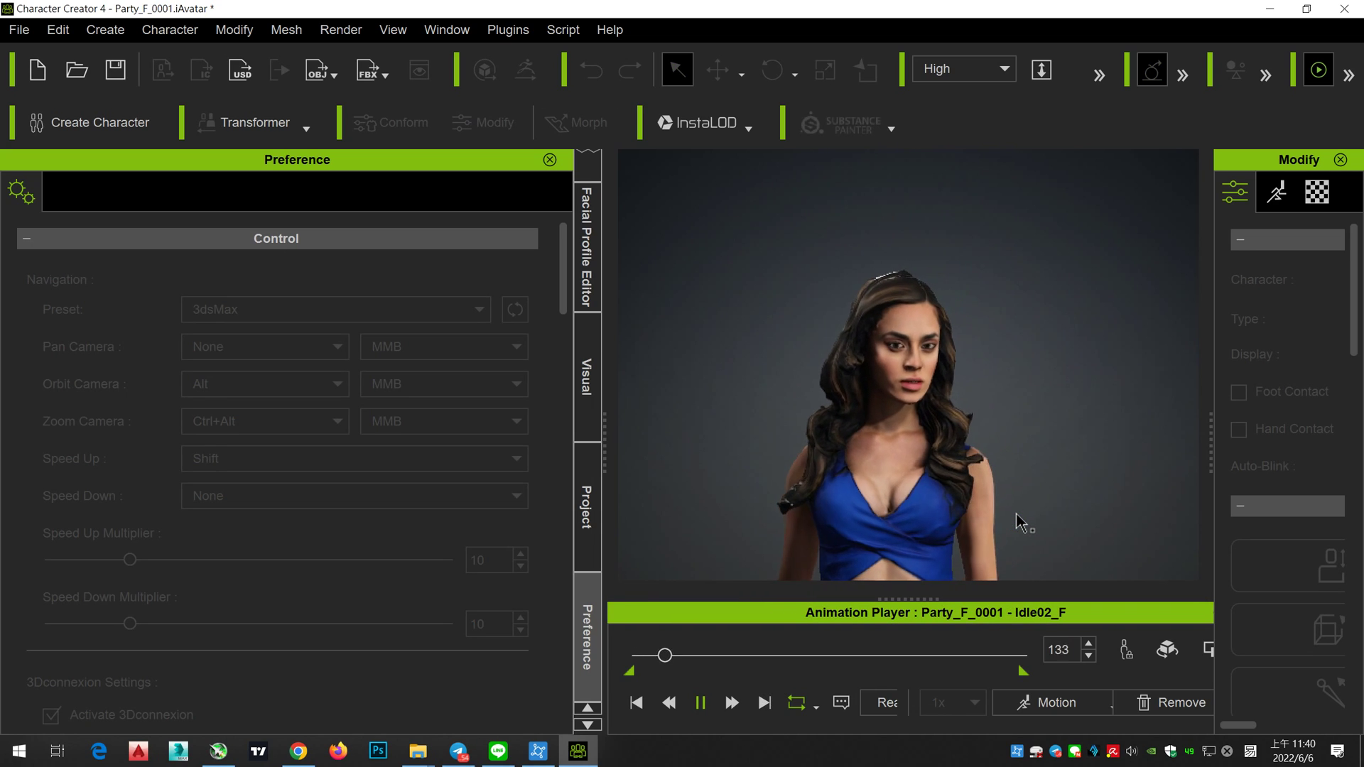
pyautogui.scroll(3, 905, 358)
pyautogui.scroll(3, 905, 358)
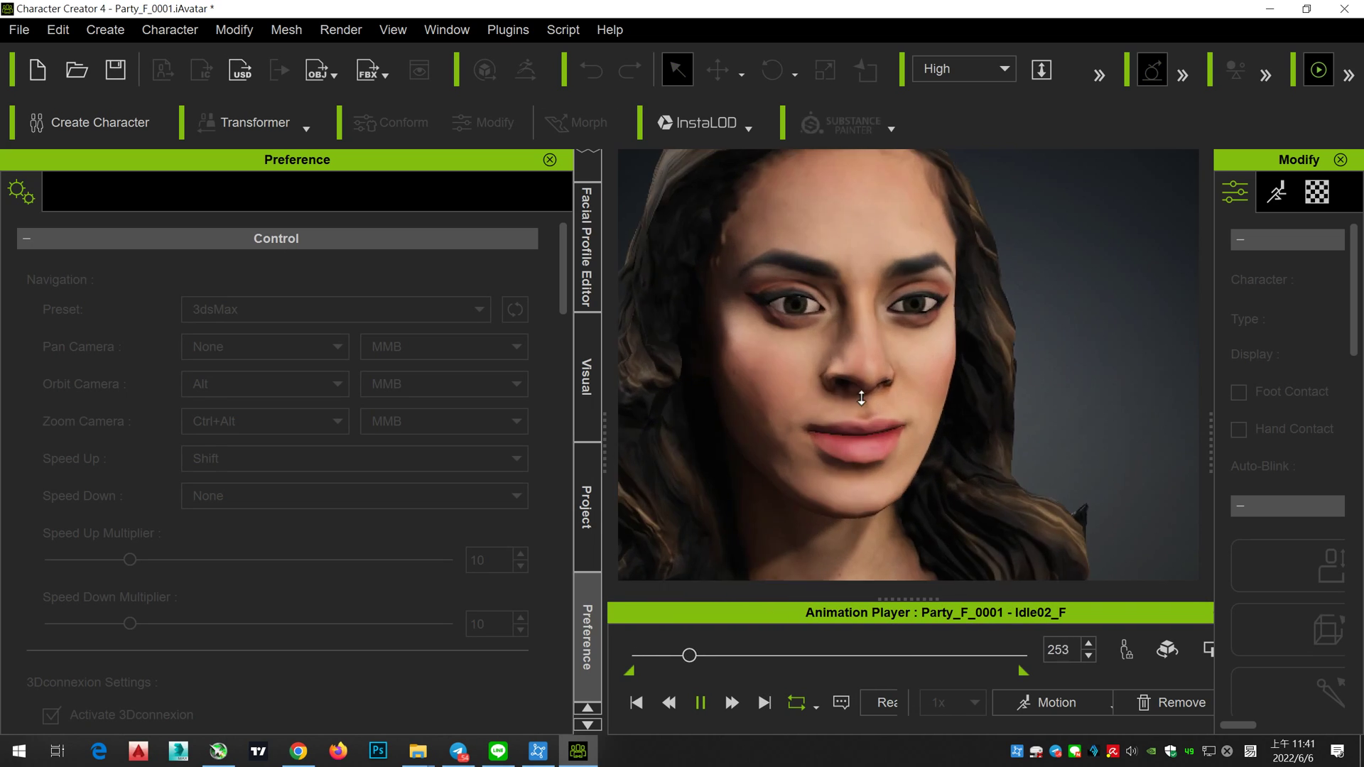
pyautogui.scroll(-3, 893, 448)
pyautogui.scroll(3, 845, 438)
pyautogui.scroll(-5, 845, 446)
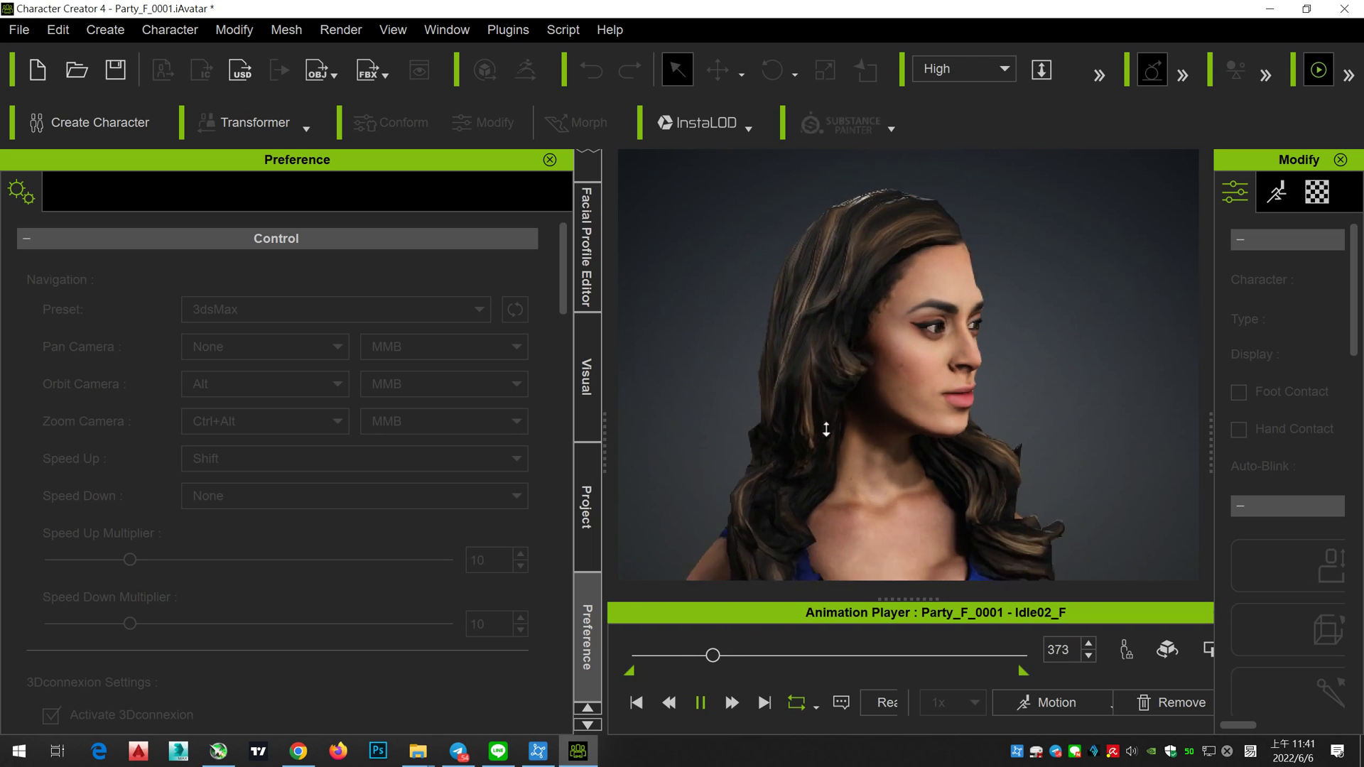
pyautogui.scroll(-3, 824, 426)
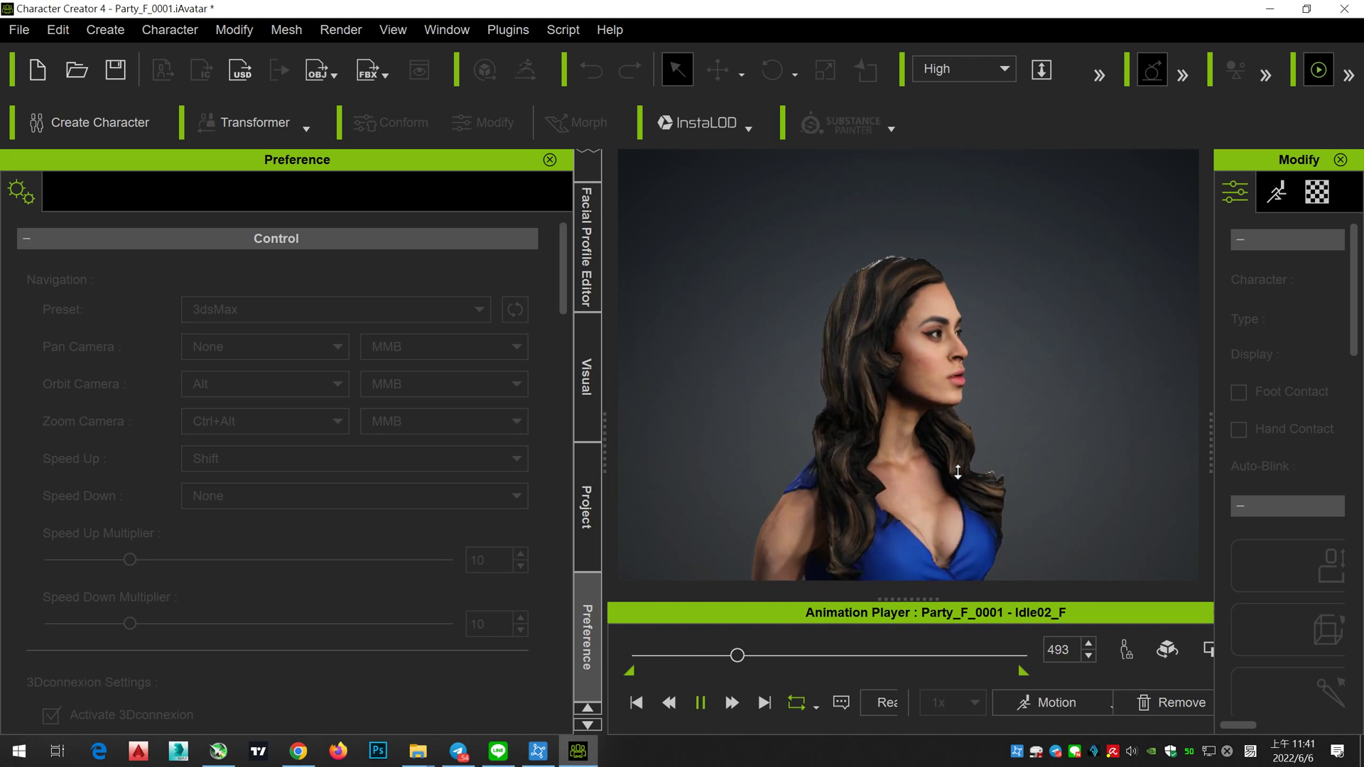
pyautogui.moveTo(1026, 493)
pyautogui.keyDown('alt'); pyautogui.mouseDown(button='middle')
pyautogui.moveTo(837, 483)
pyautogui.moveTo(1066, 389)
pyautogui.mouseUp(button='middle'); pyautogui.keyUp('alt')
pyautogui.scroll(-3, 878, 455)
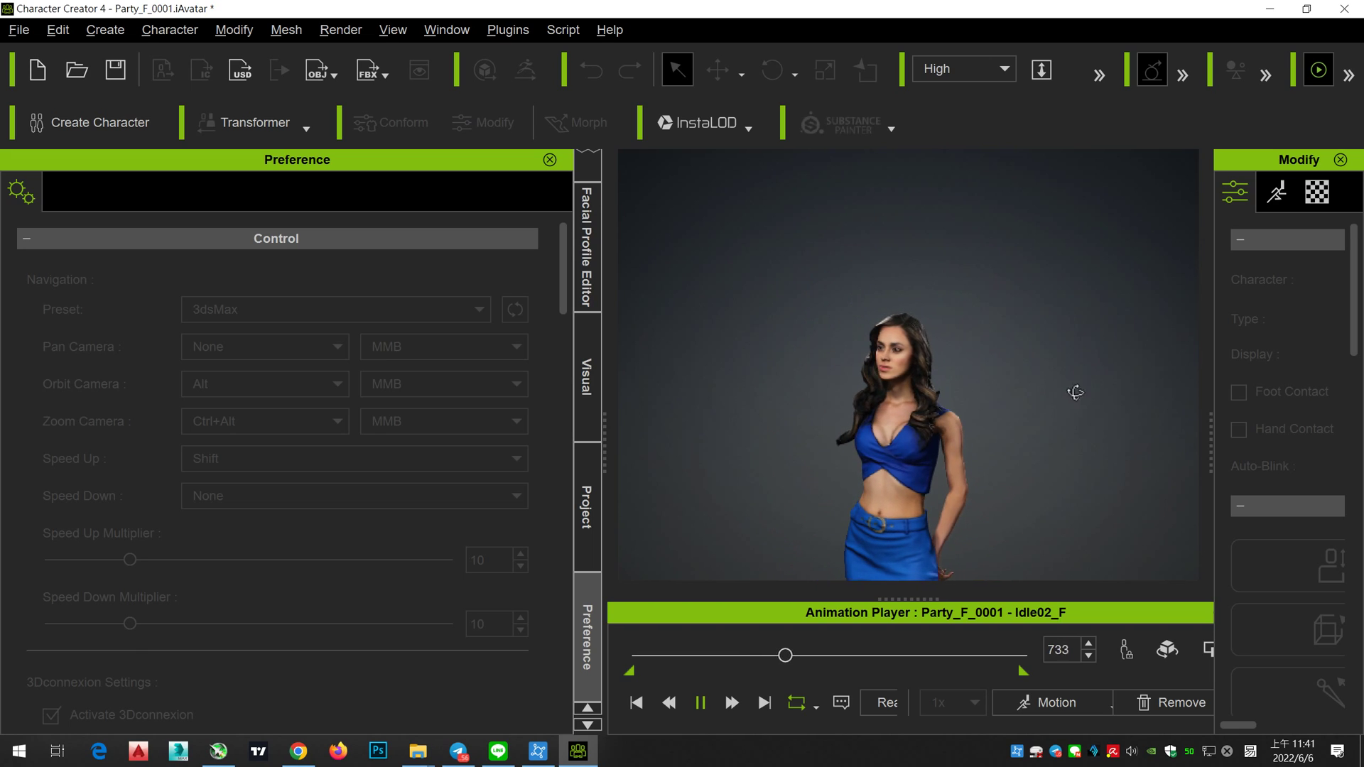
# Step: Apply the Talk_F female talking motion and play it, orbiting around her
pyautogui.click(1085, 705)
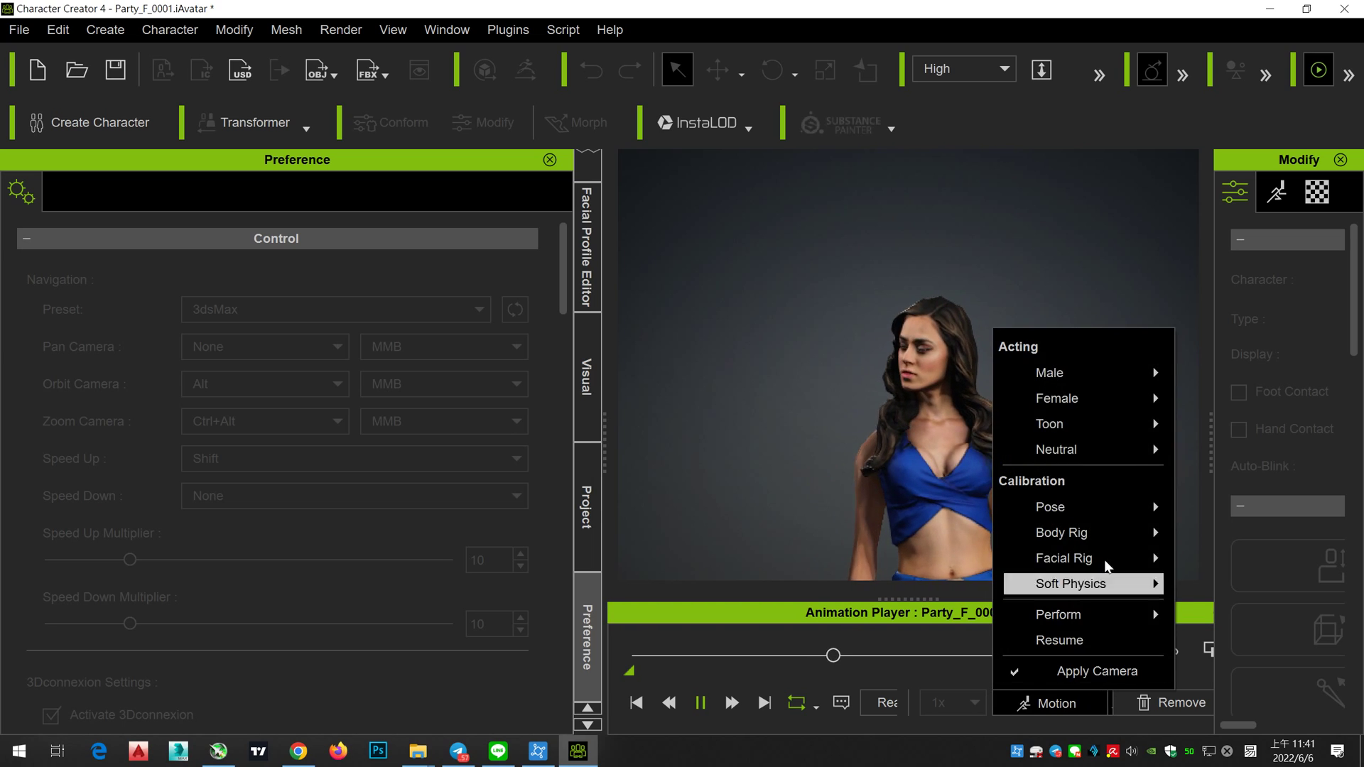
pyautogui.moveTo(1081, 399)
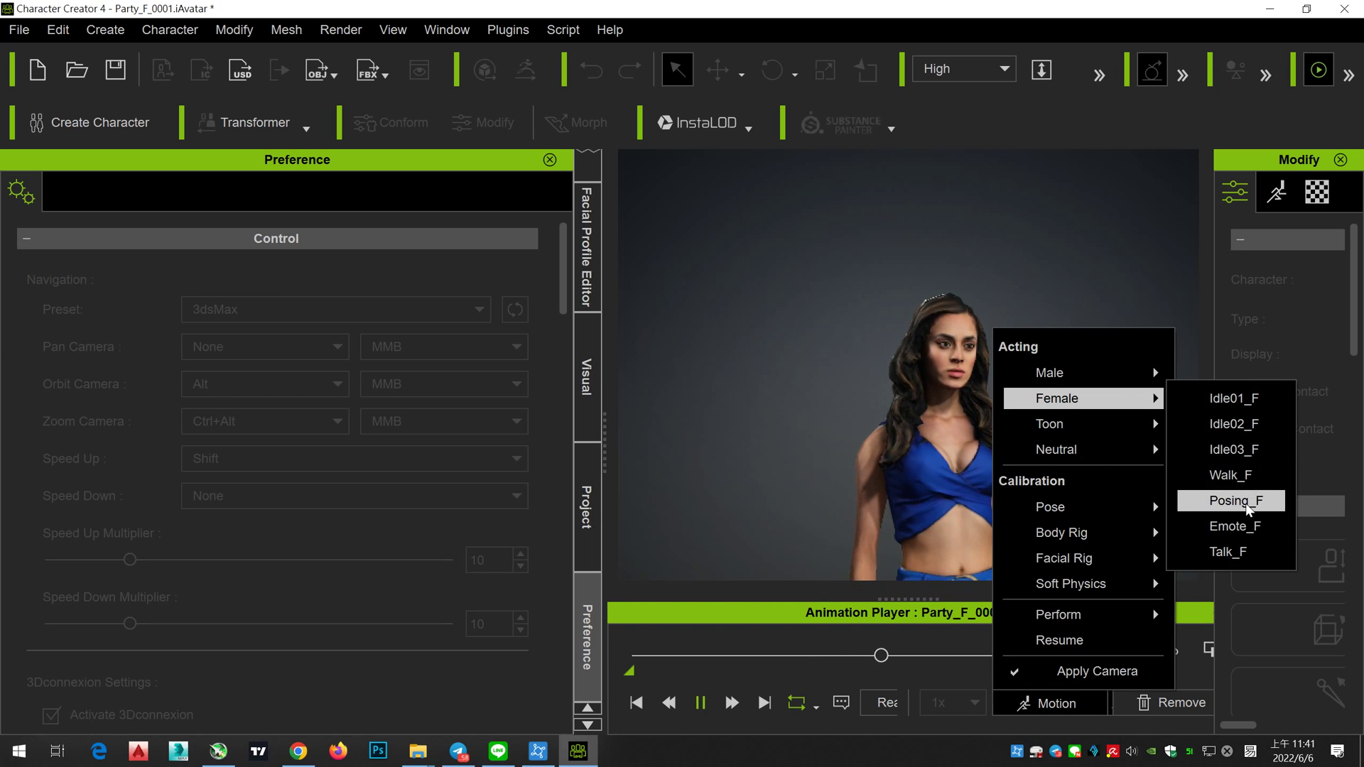
pyautogui.click(1233, 552)
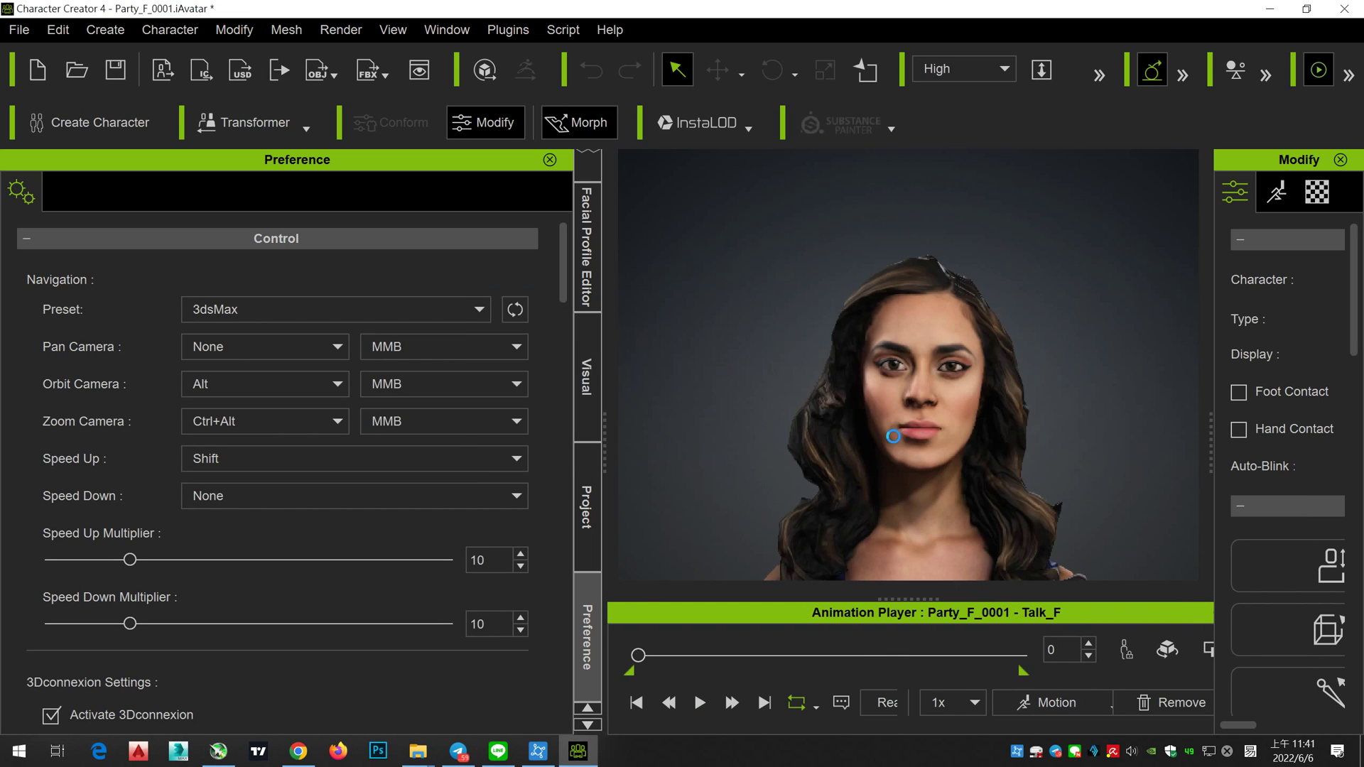
pyautogui.press('space')
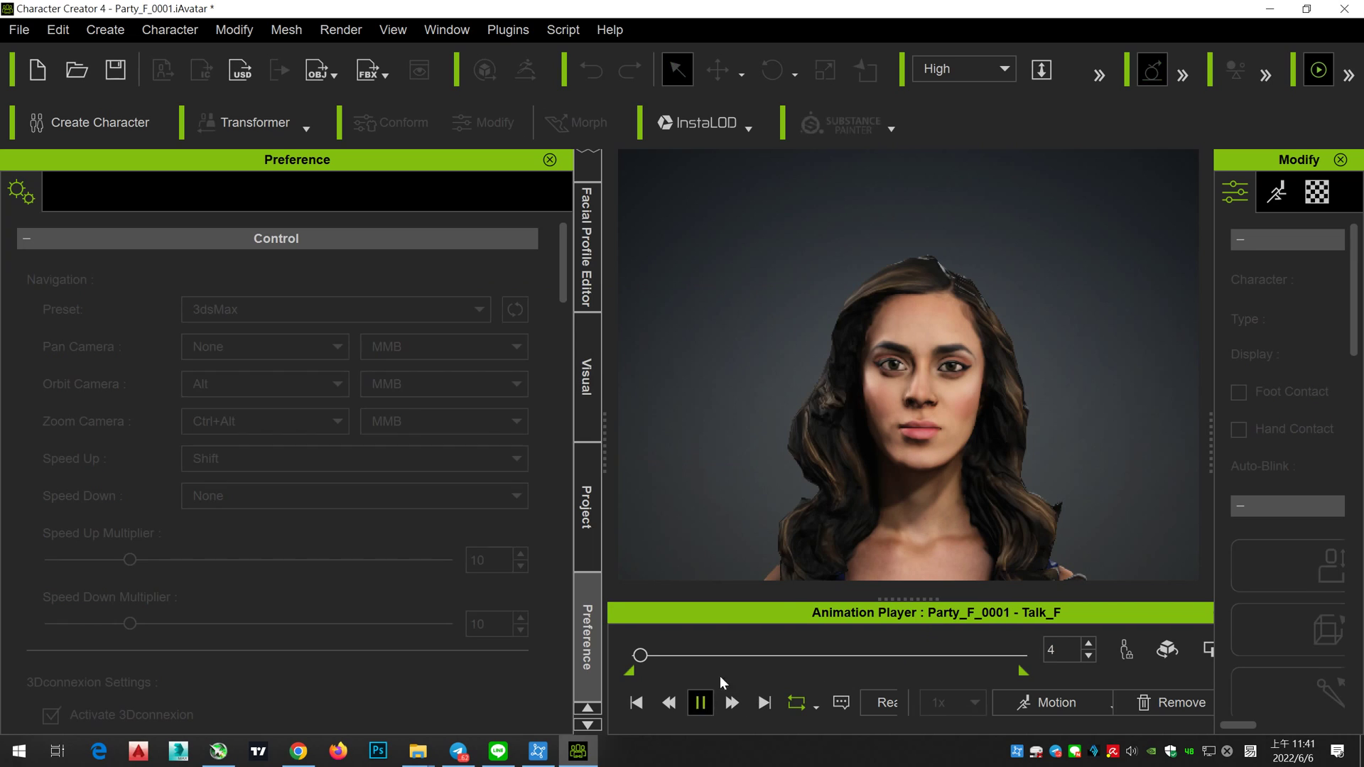
pyautogui.scroll(-5, 833, 469)
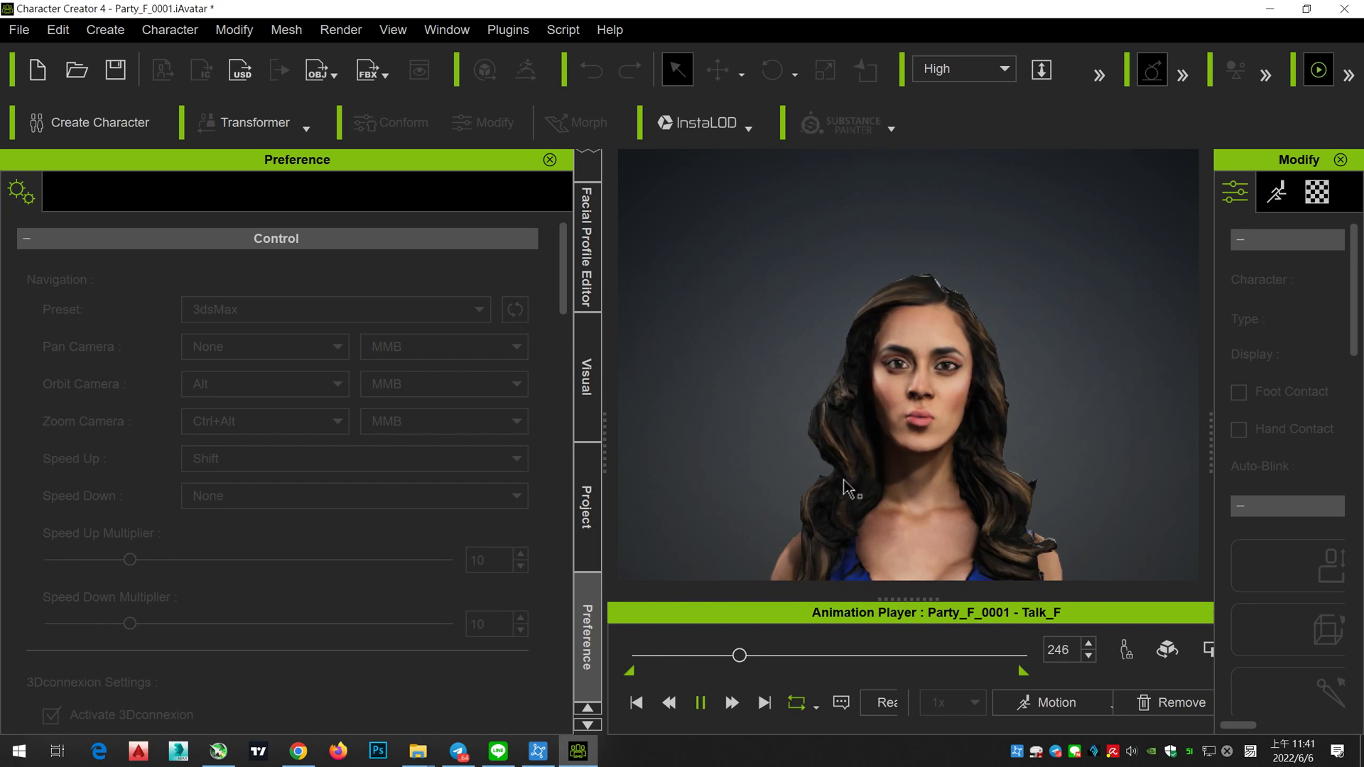
pyautogui.keyDown('alt'); pyautogui.moveTo(867, 478); pyautogui.dragTo(849, 416, button='middle'); pyautogui.keyUp('alt')
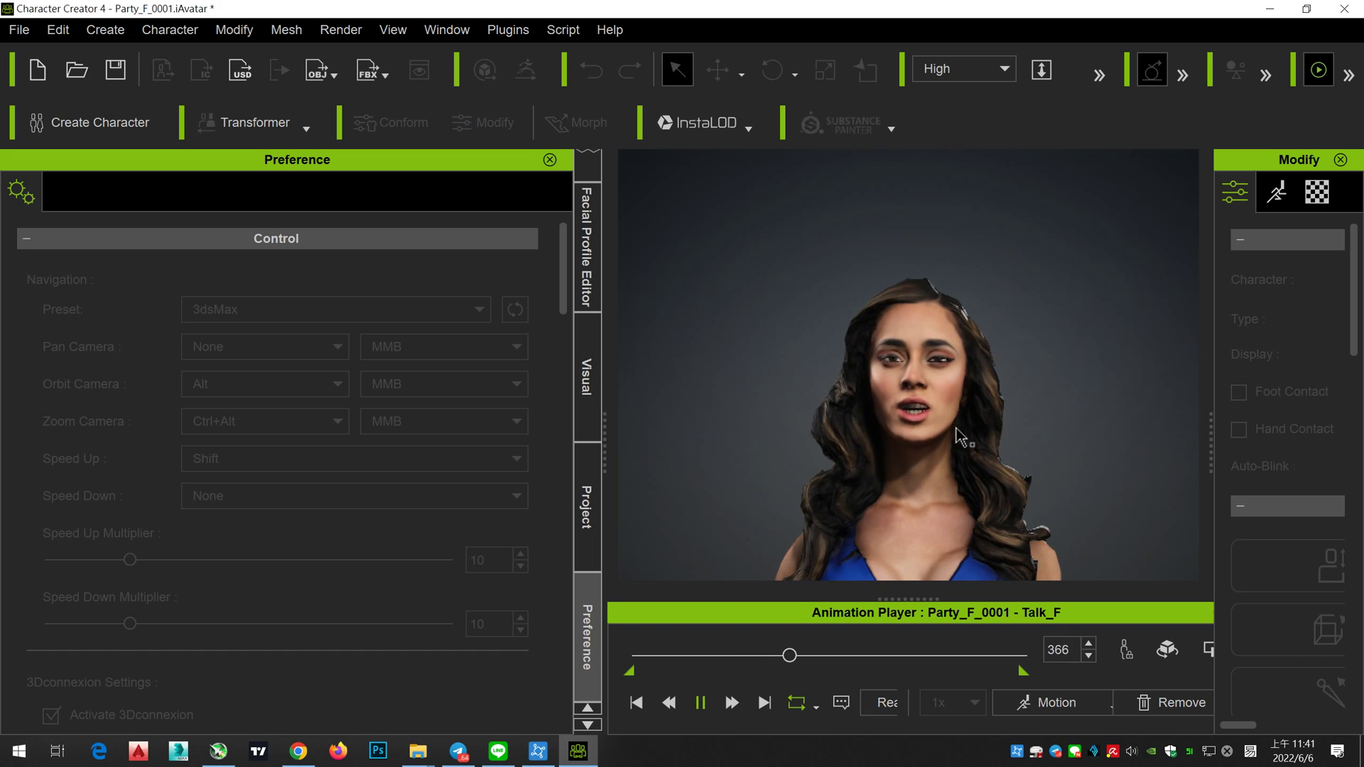
pyautogui.moveTo(1084, 435)
pyautogui.keyDown('alt'); pyautogui.mouseDown(button='middle')
pyautogui.moveTo(914, 377)
pyautogui.moveTo(941, 390)
pyautogui.moveTo(841, 400)
pyautogui.mouseUp(button='middle'); pyautogui.keyUp('alt')
# Step: Frame a close-up of her face, then bring the content library back
pyautogui.scroll(3, 941, 390)
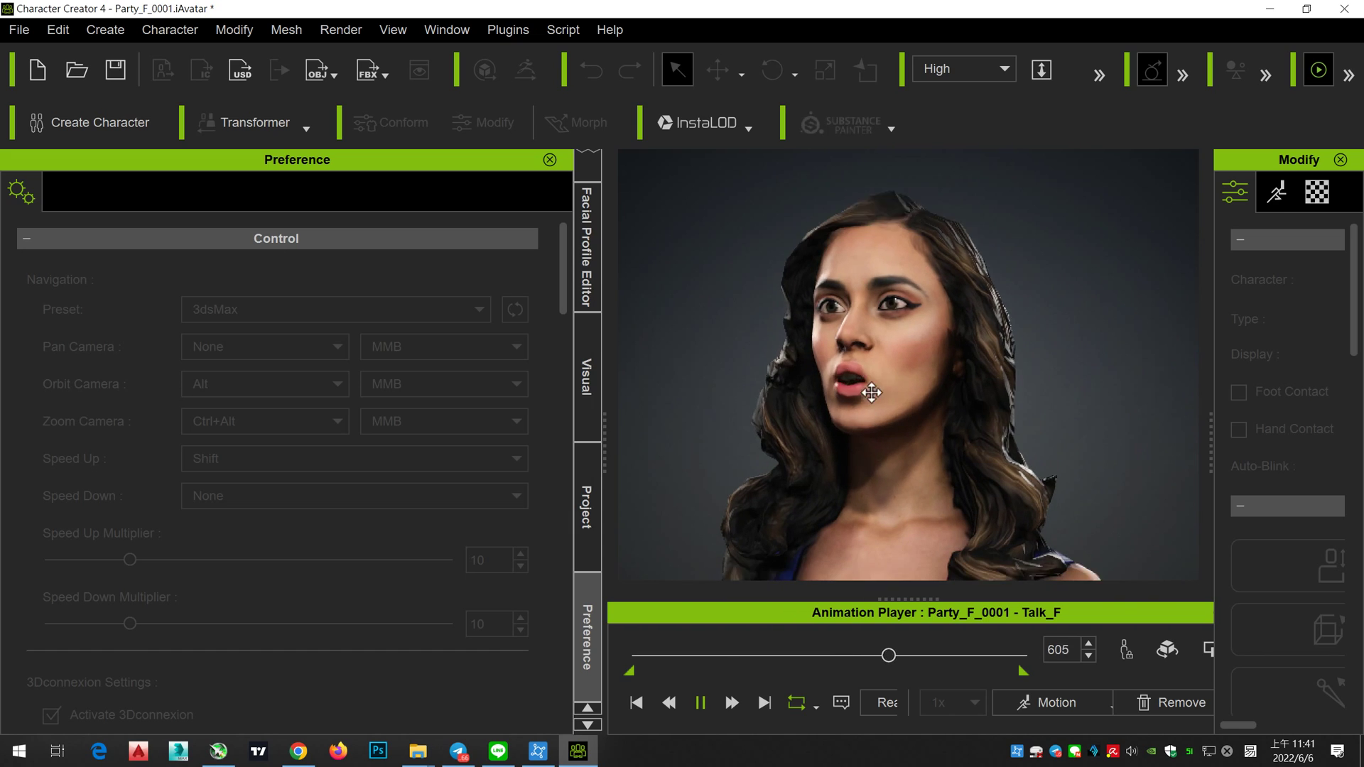
pyautogui.scroll(-3, 881, 395)
pyautogui.scroll(-2, 888, 426)
pyautogui.scroll(2, 895, 437)
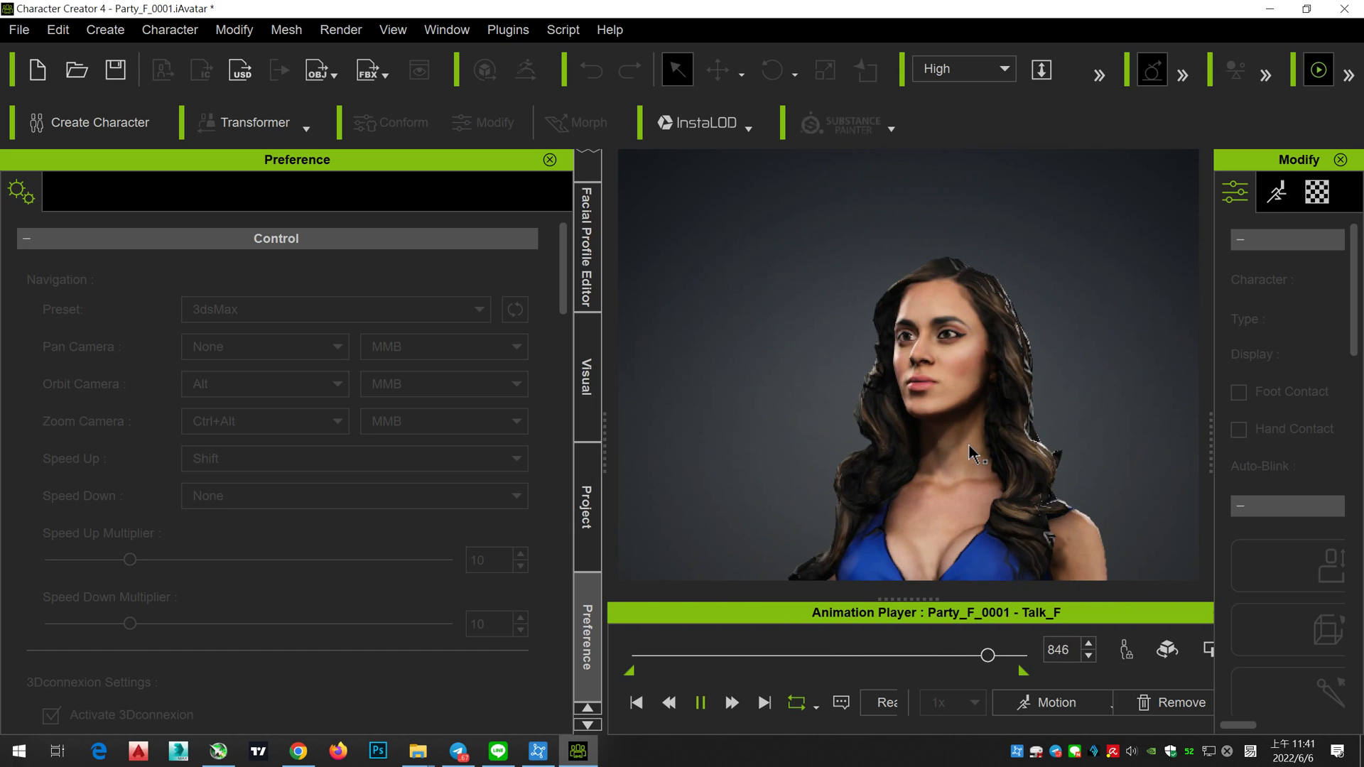
pyautogui.scroll(2, 995, 497)
pyautogui.moveTo(1010, 548)
pyautogui.mouseDown(button='middle')
pyautogui.moveTo(1064, 506)
pyautogui.moveTo(900, 407)
pyautogui.moveTo(926, 320)
pyautogui.mouseUp(button='middle')
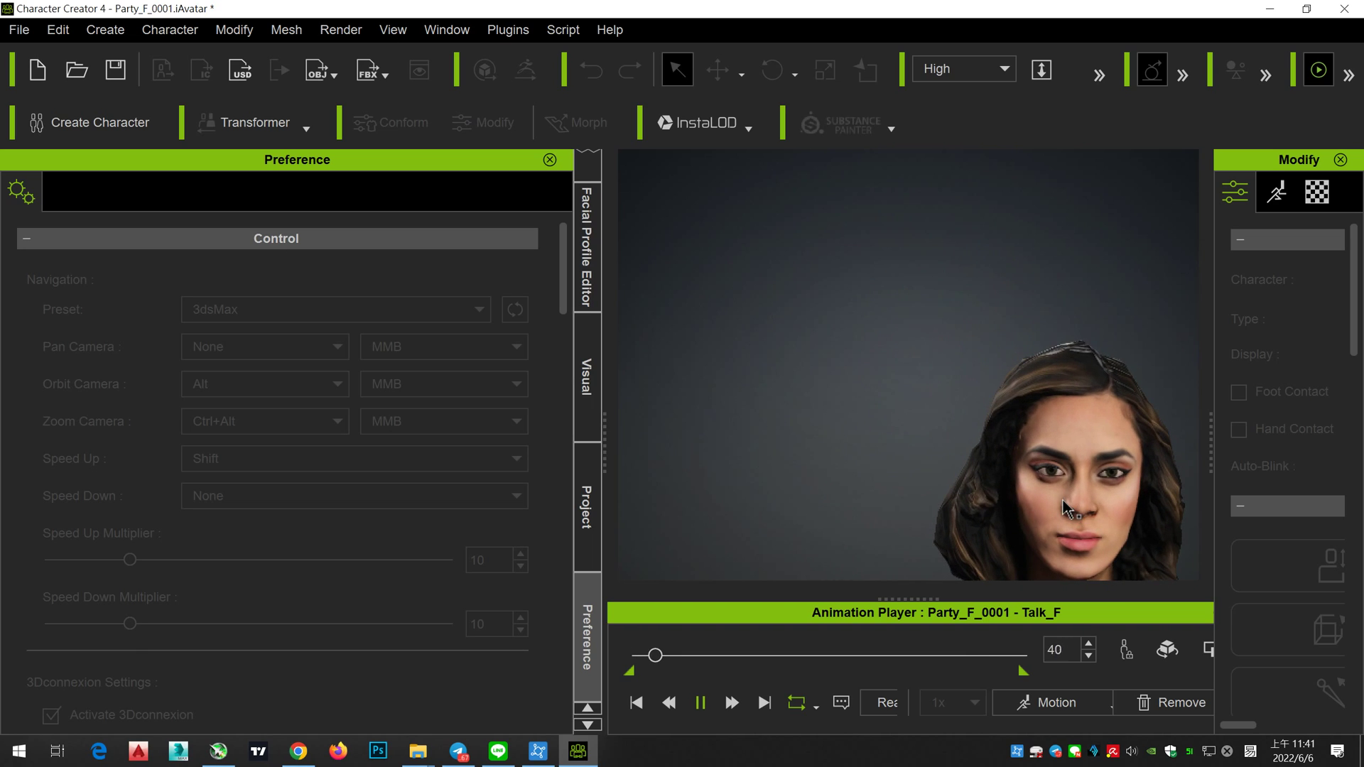
pyautogui.scroll(-2, 927, 320)
pyautogui.scroll(-1, 1002, 265)
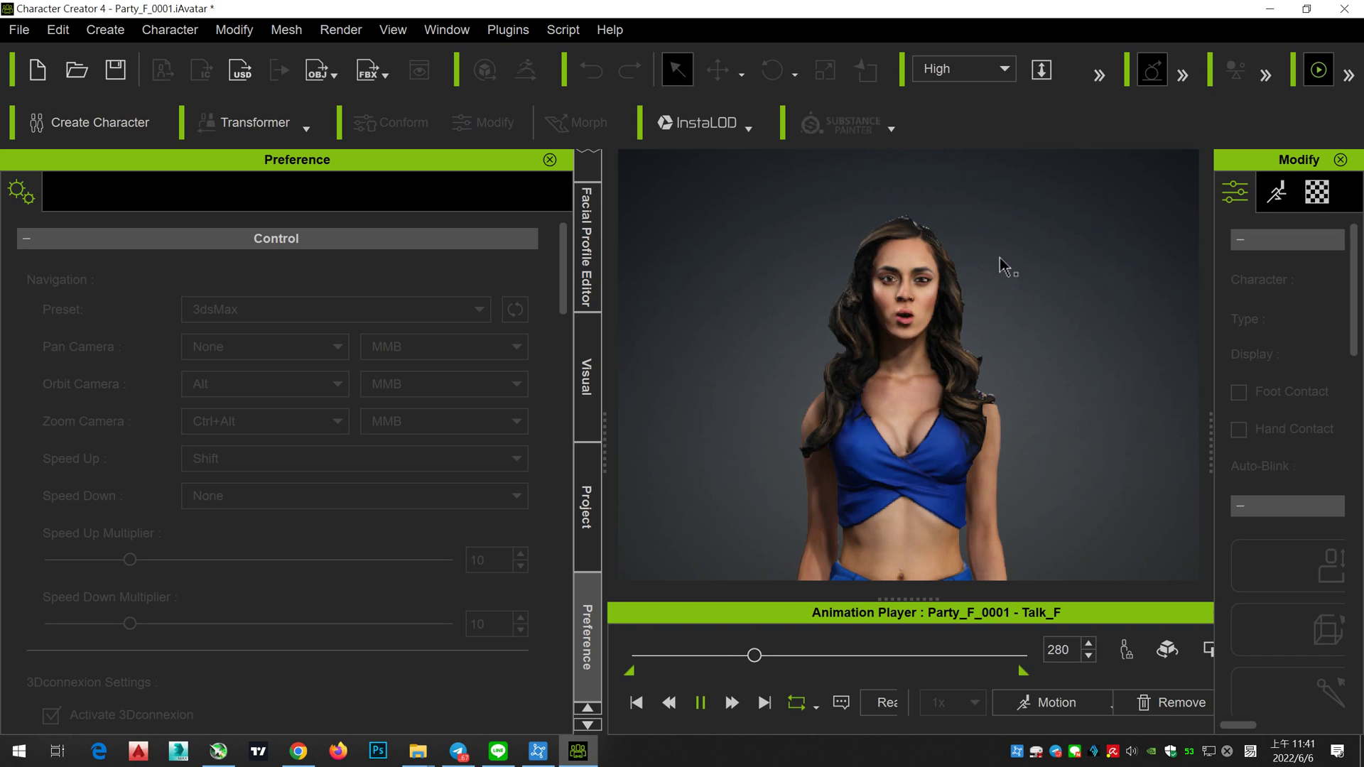
pyautogui.scroll(-1, 1000, 302)
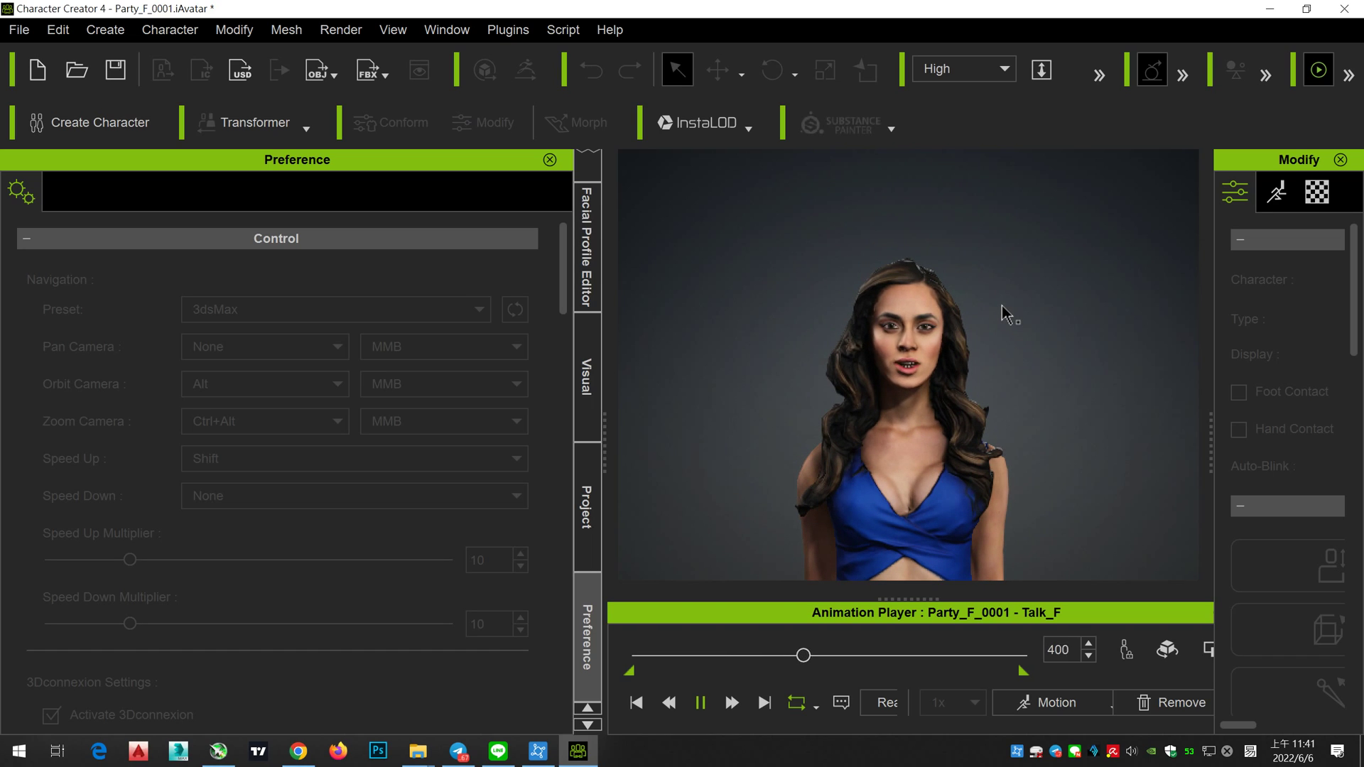
pyautogui.click(588, 236)
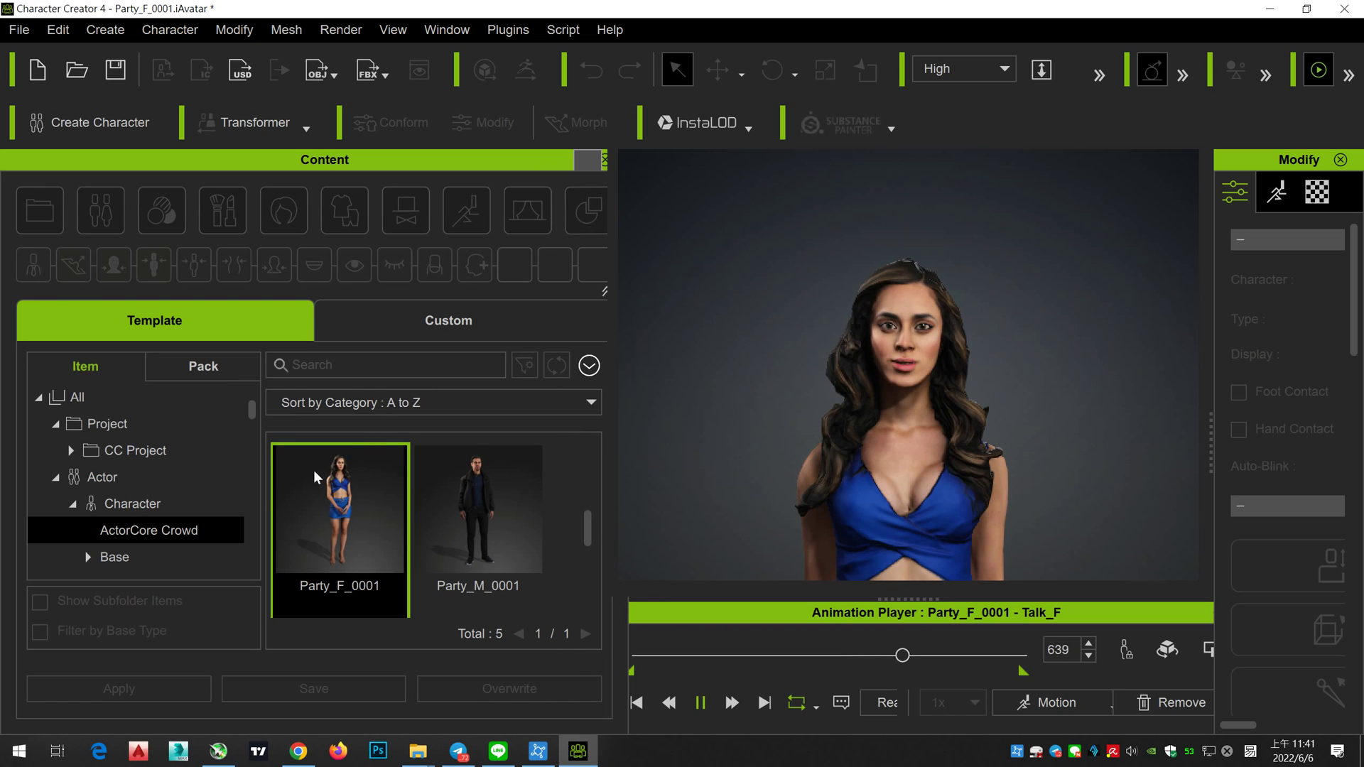
# Step: Pause the talk animation and expand the Animation category of the content library
pyautogui.click(701, 704)
pyautogui.scroll(-1, 108, 500)
pyautogui.scroll(-1, 128, 501)
pyautogui.scroll(-1, 147, 501)
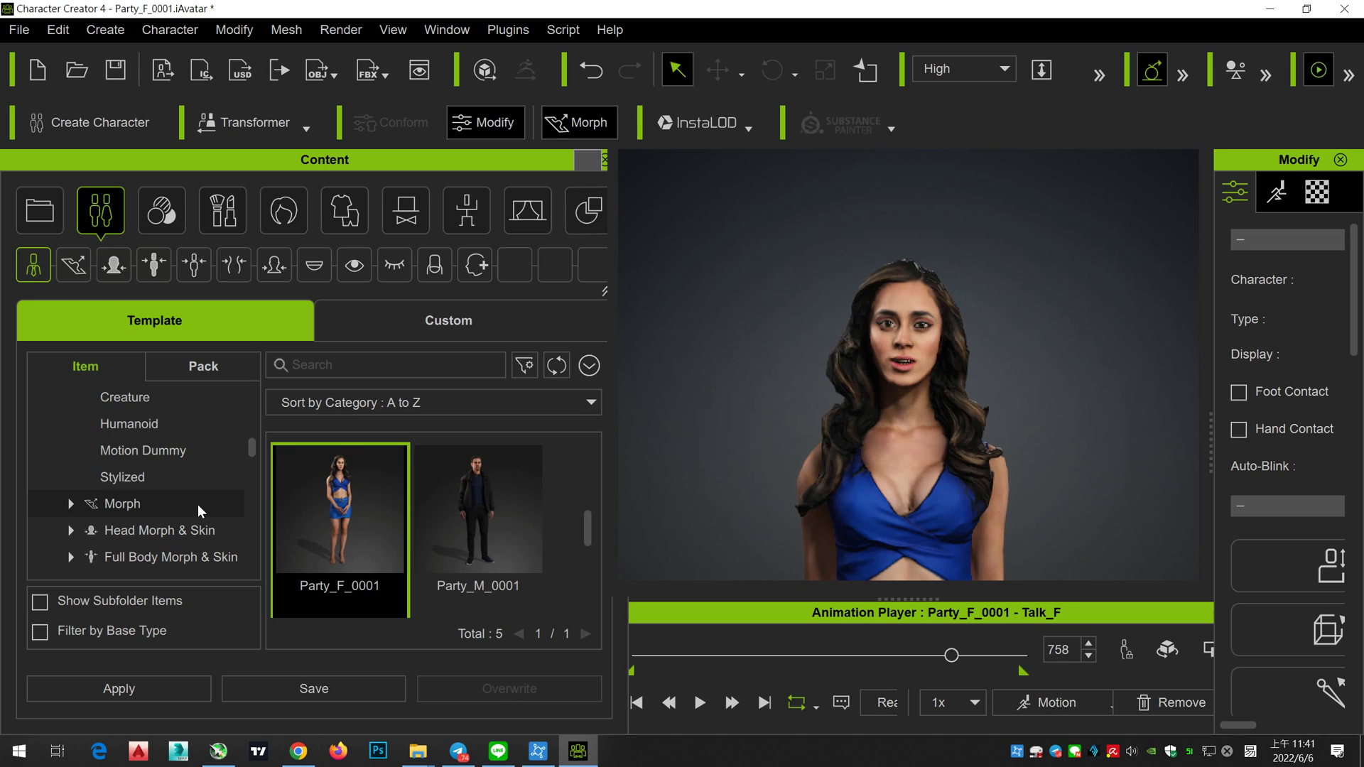
pyautogui.scroll(-1, 198, 504)
pyautogui.scroll(-1, 198, 505)
pyautogui.scroll(-1, 198, 504)
pyautogui.scroll(-1, 198, 504)
pyautogui.scroll(-1, 197, 505)
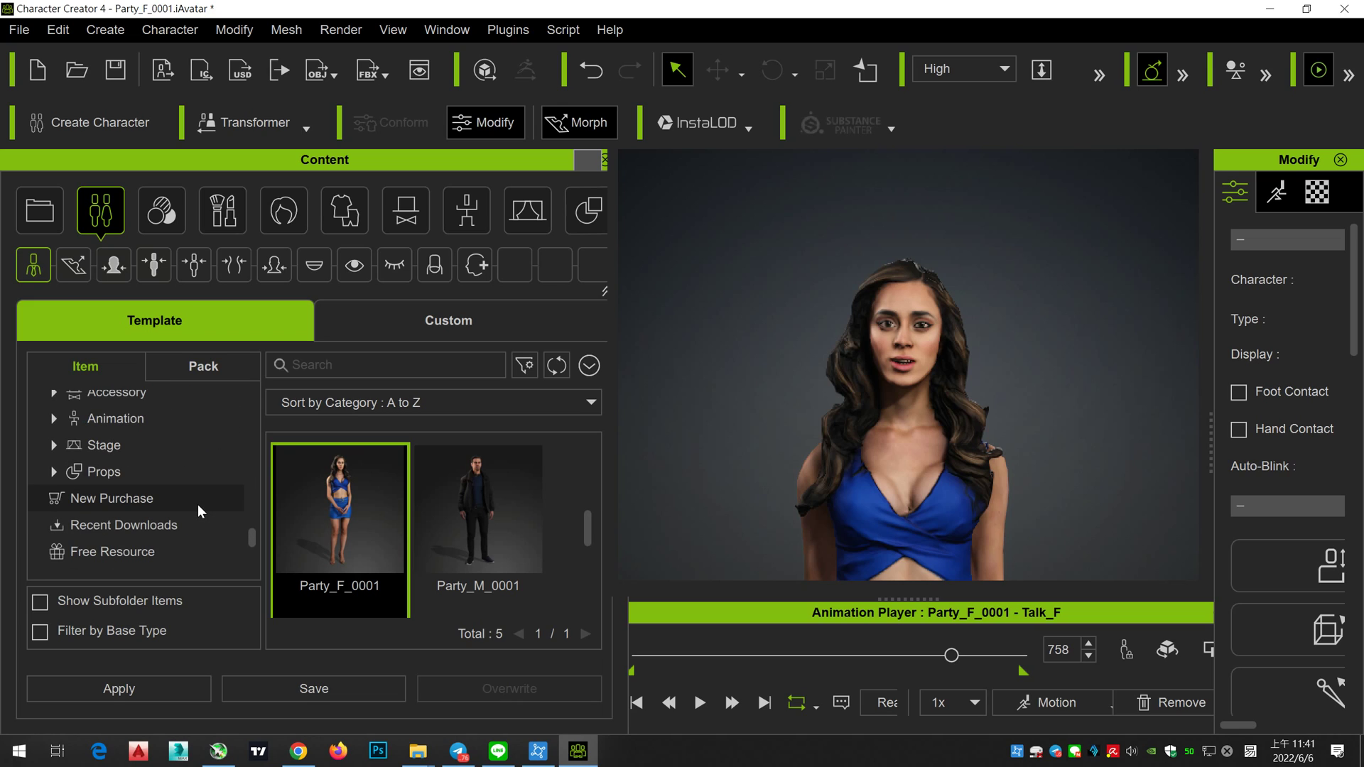
pyautogui.click(151, 419)
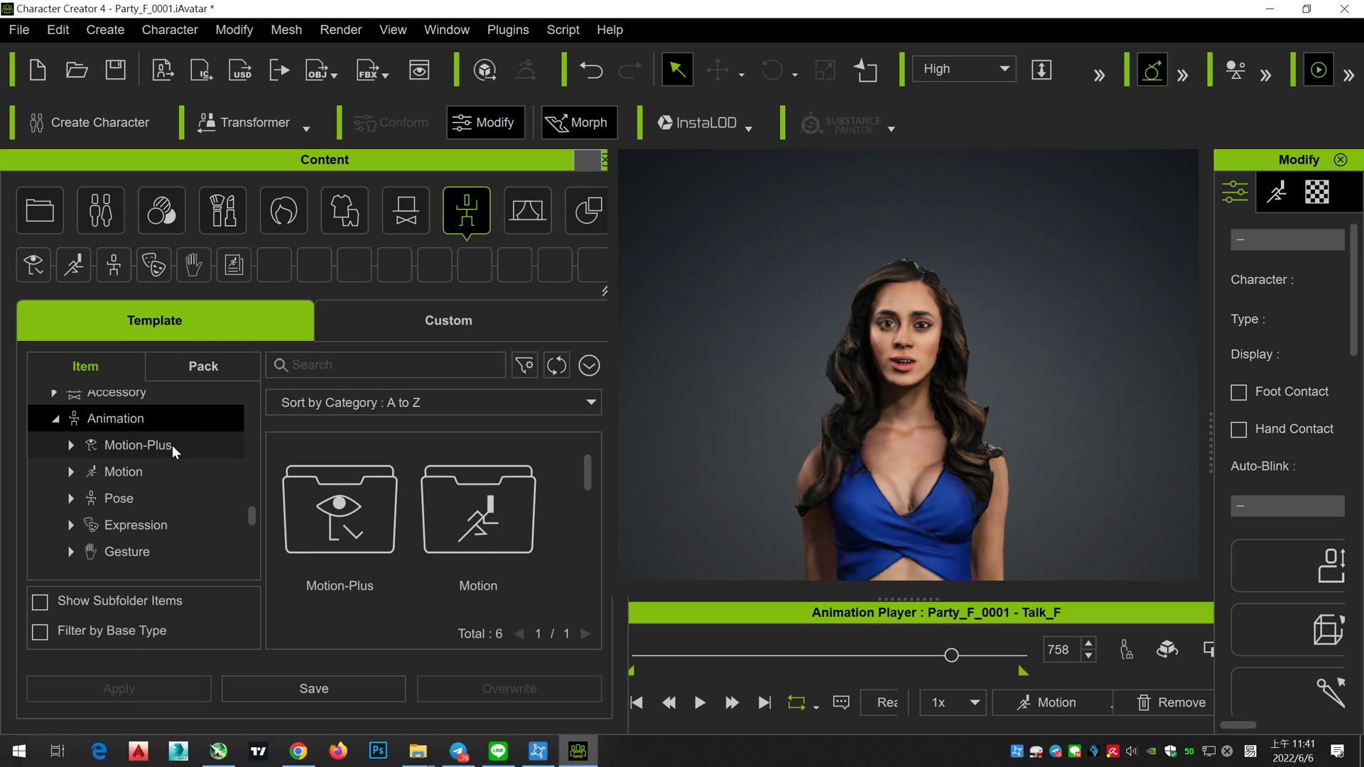
pyautogui.scroll(-1, 179, 501)
pyautogui.scroll(-2, 178, 501)
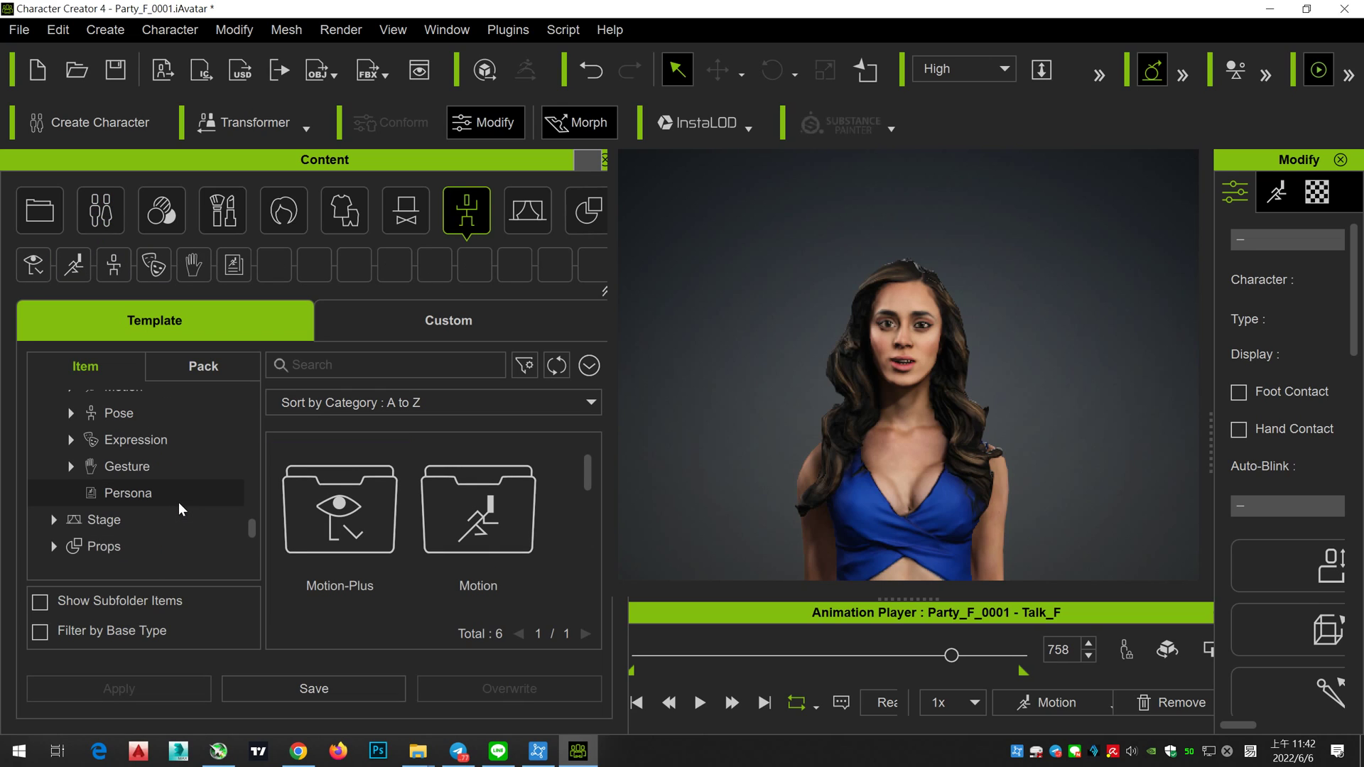
pyautogui.scroll(1, 177, 502)
pyautogui.click(177, 505)
pyautogui.scroll(-1, 167, 502)
pyautogui.scroll(1, 171, 497)
pyautogui.scroll(2, 143, 483)
# Step: Open Motion-Plus > Animated > 1.Acting and load the CatWalk_F soft physics motion
pyautogui.click(71, 424)
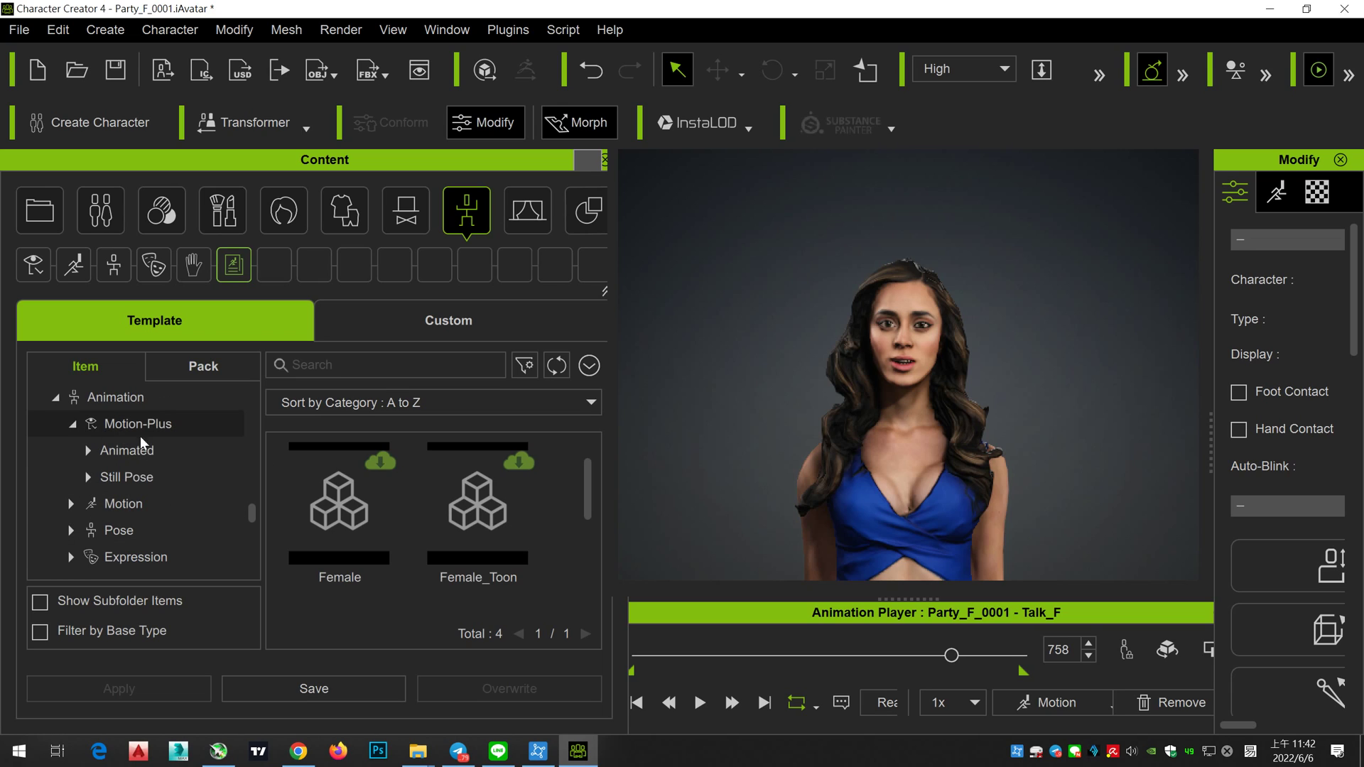
pyautogui.click(151, 449)
pyautogui.click(88, 451)
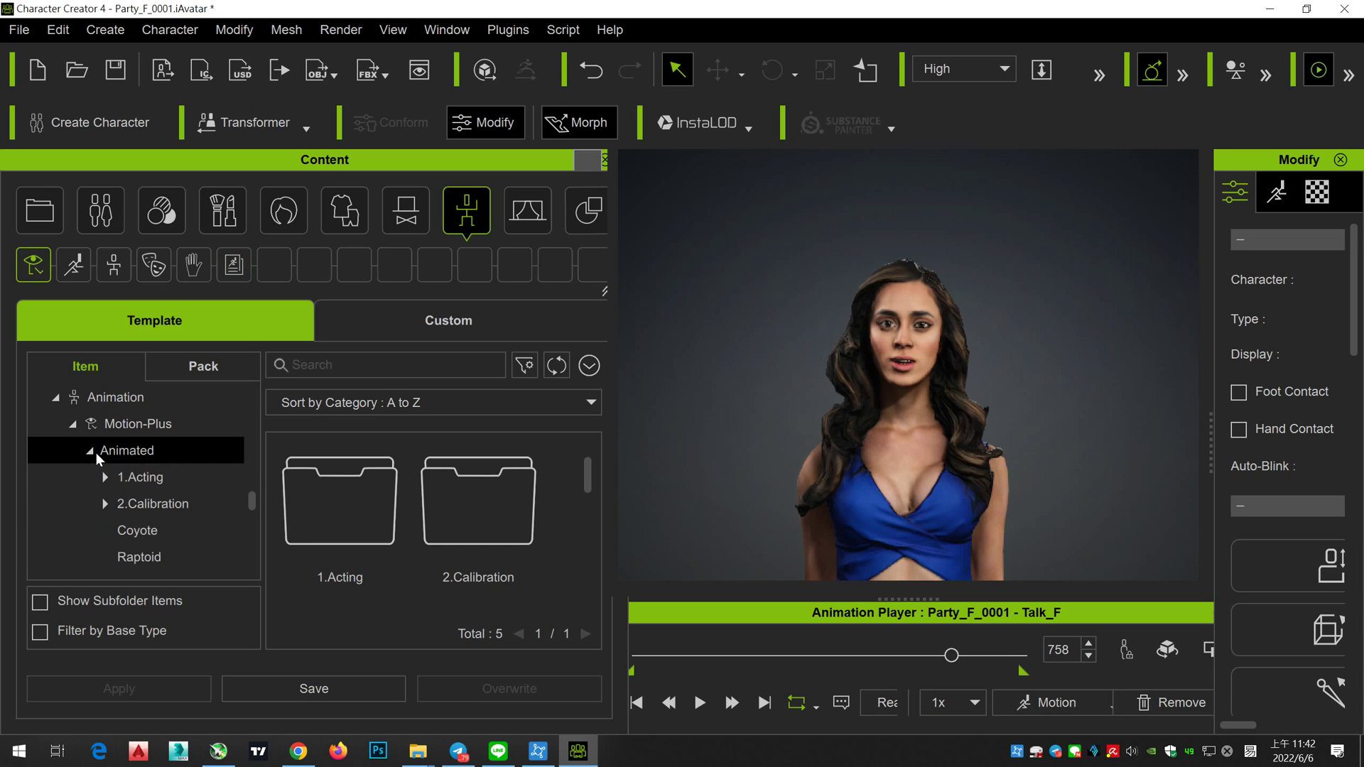
pyautogui.click(146, 477)
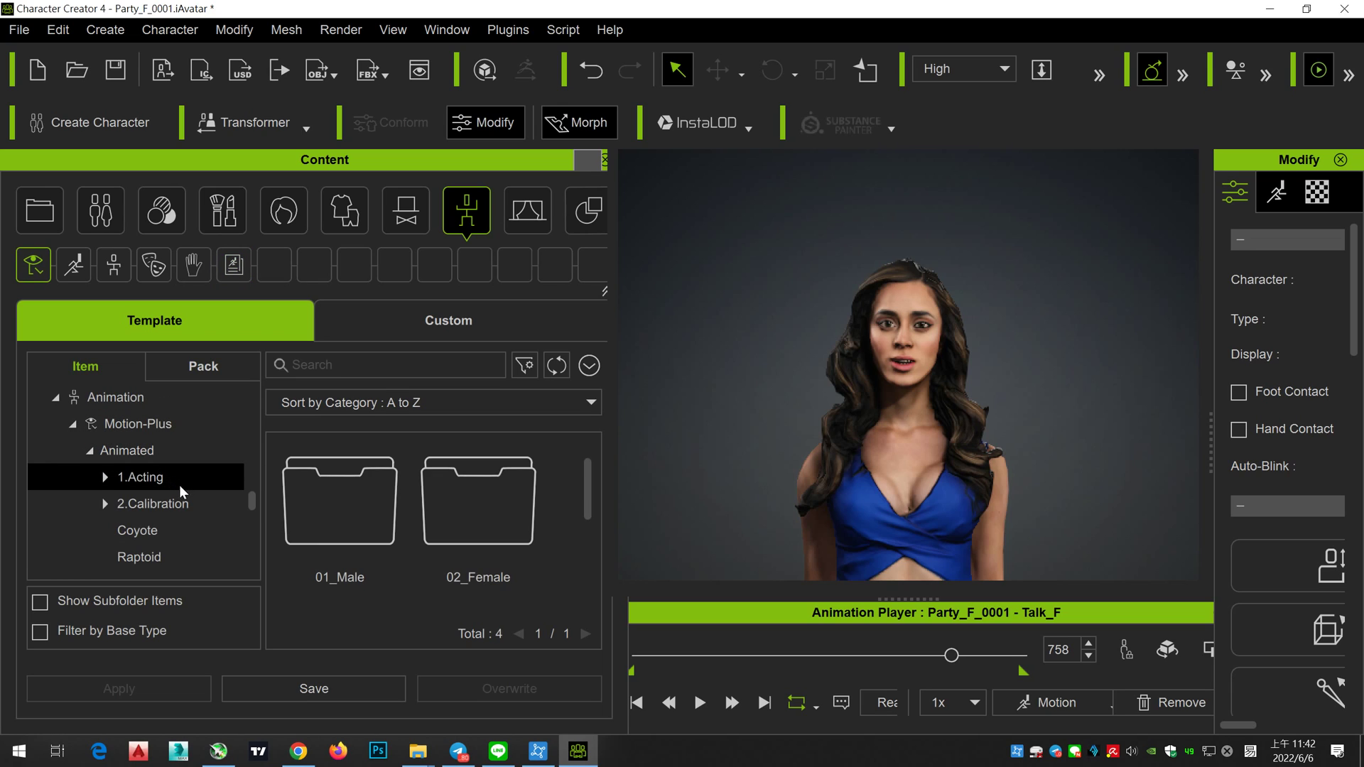
pyautogui.click(1037, 702)
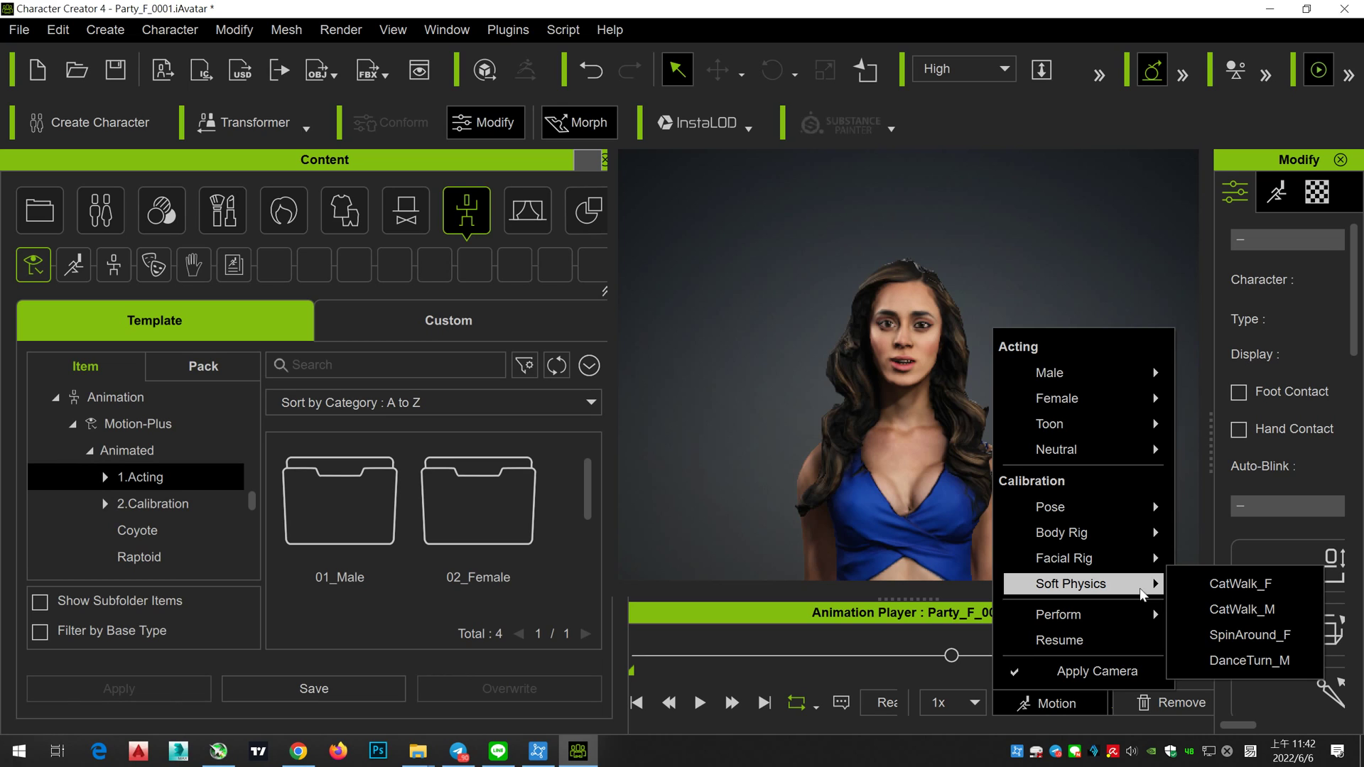
pyautogui.click(1250, 583)
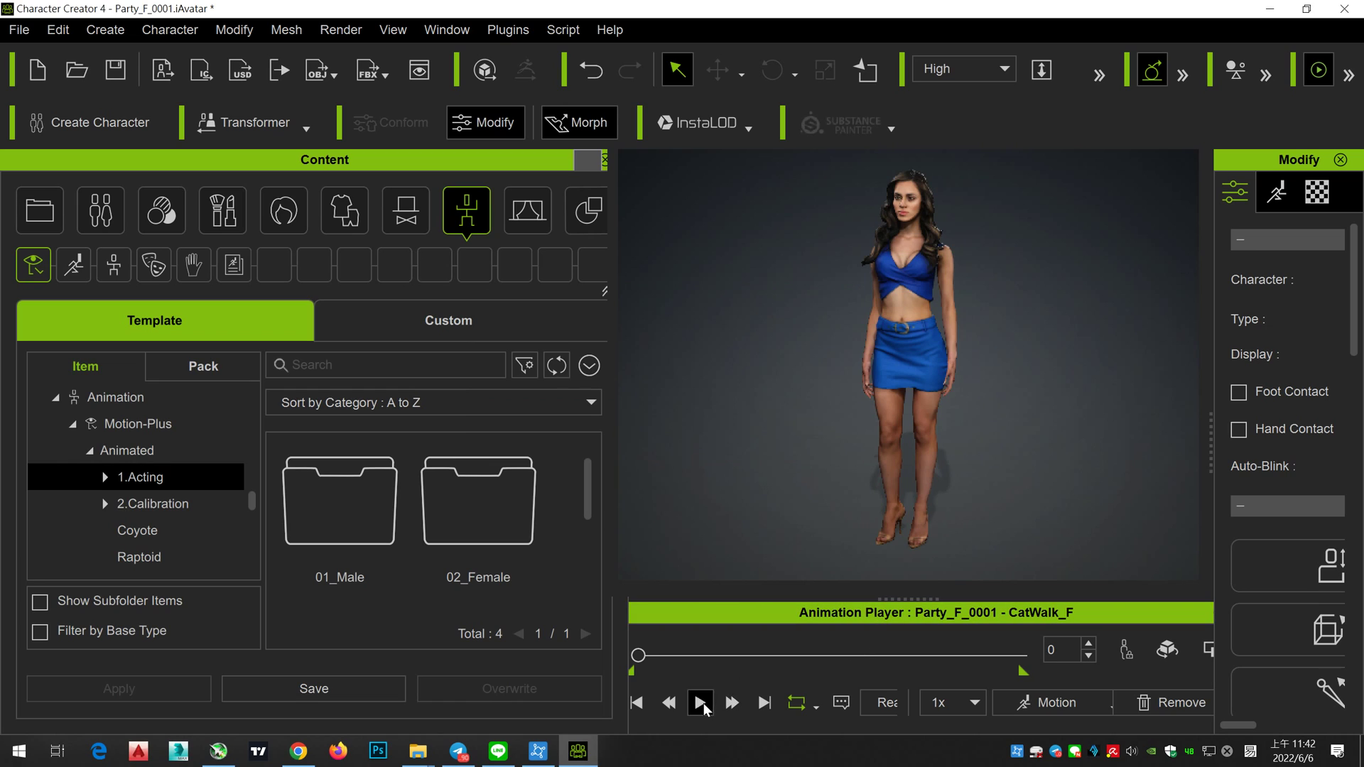
# Step: Play CatWalk_F and orbit to watch her from behind and above, then reopen the motion presets
pyautogui.click(703, 703)
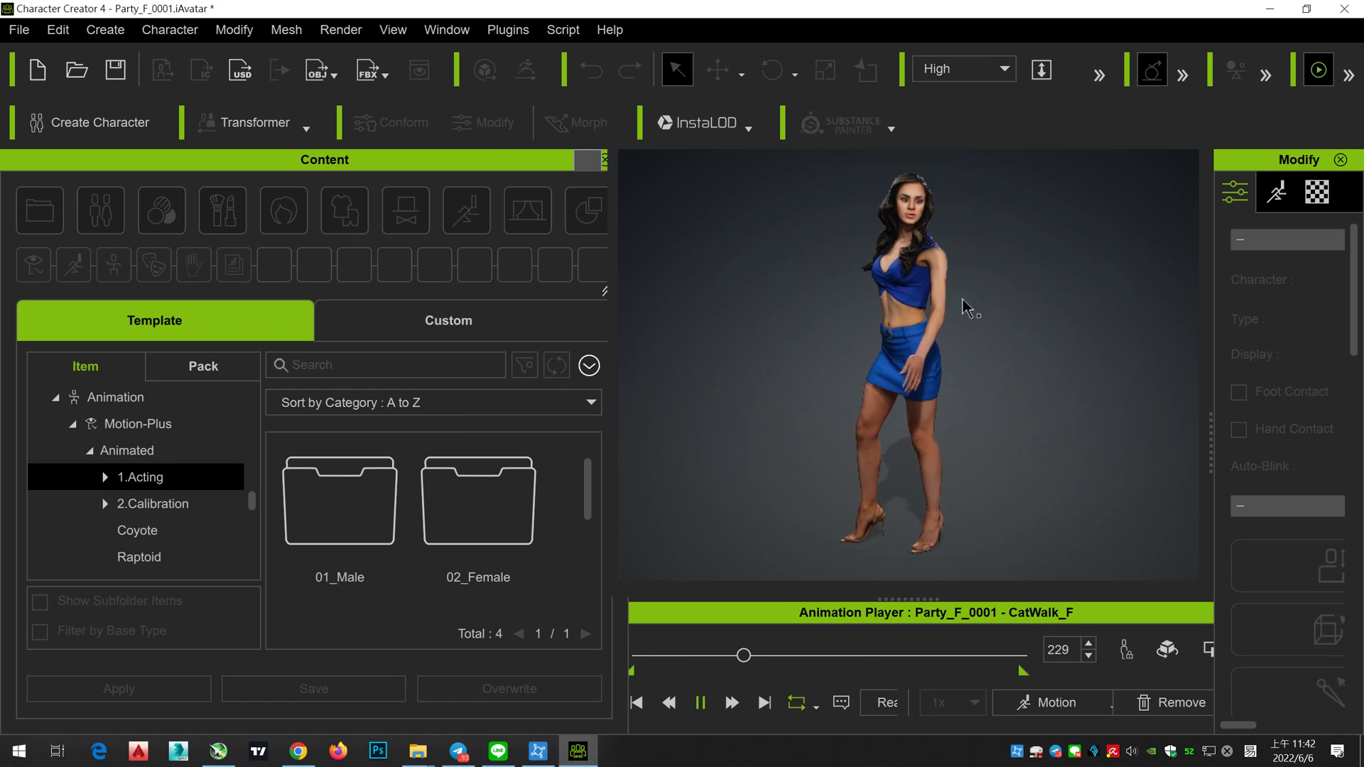
pyautogui.moveTo(963, 307); pyautogui.dragTo(881, 353, button='right')
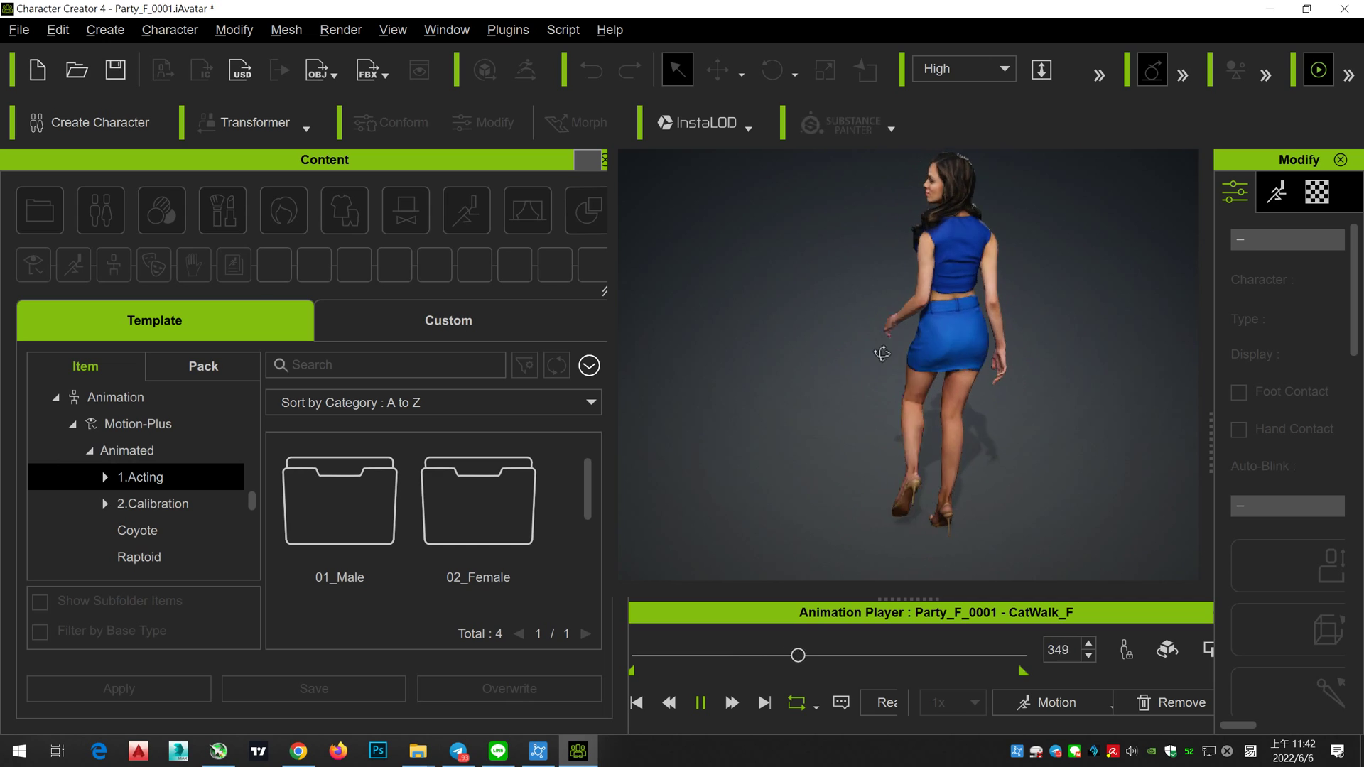
pyautogui.moveTo(881, 353)
pyautogui.mouseDown(button='right')
pyautogui.moveTo(877, 380)
pyautogui.moveTo(859, 381)
pyautogui.moveTo(931, 299)
pyautogui.moveTo(822, 407)
pyautogui.moveTo(1010, 134)
pyautogui.mouseUp(button='right')
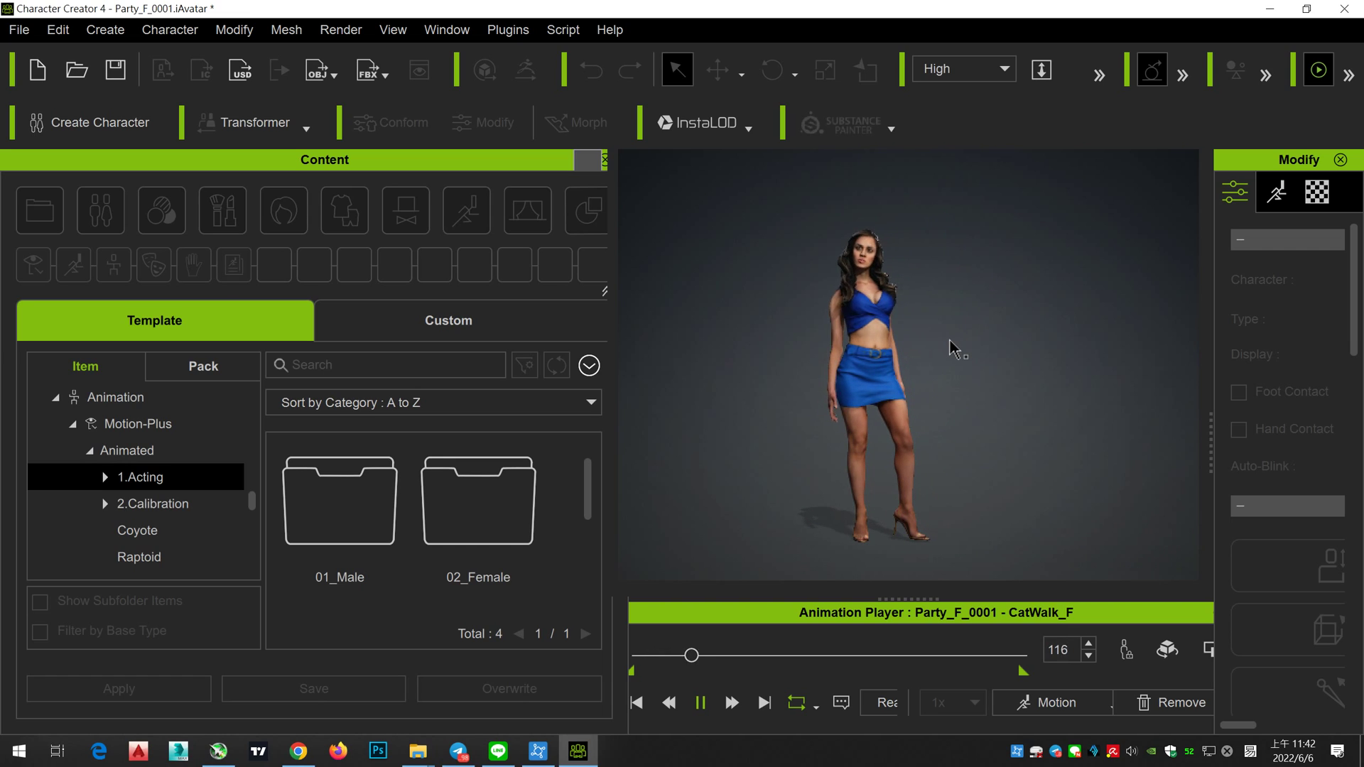
pyautogui.click(1059, 702)
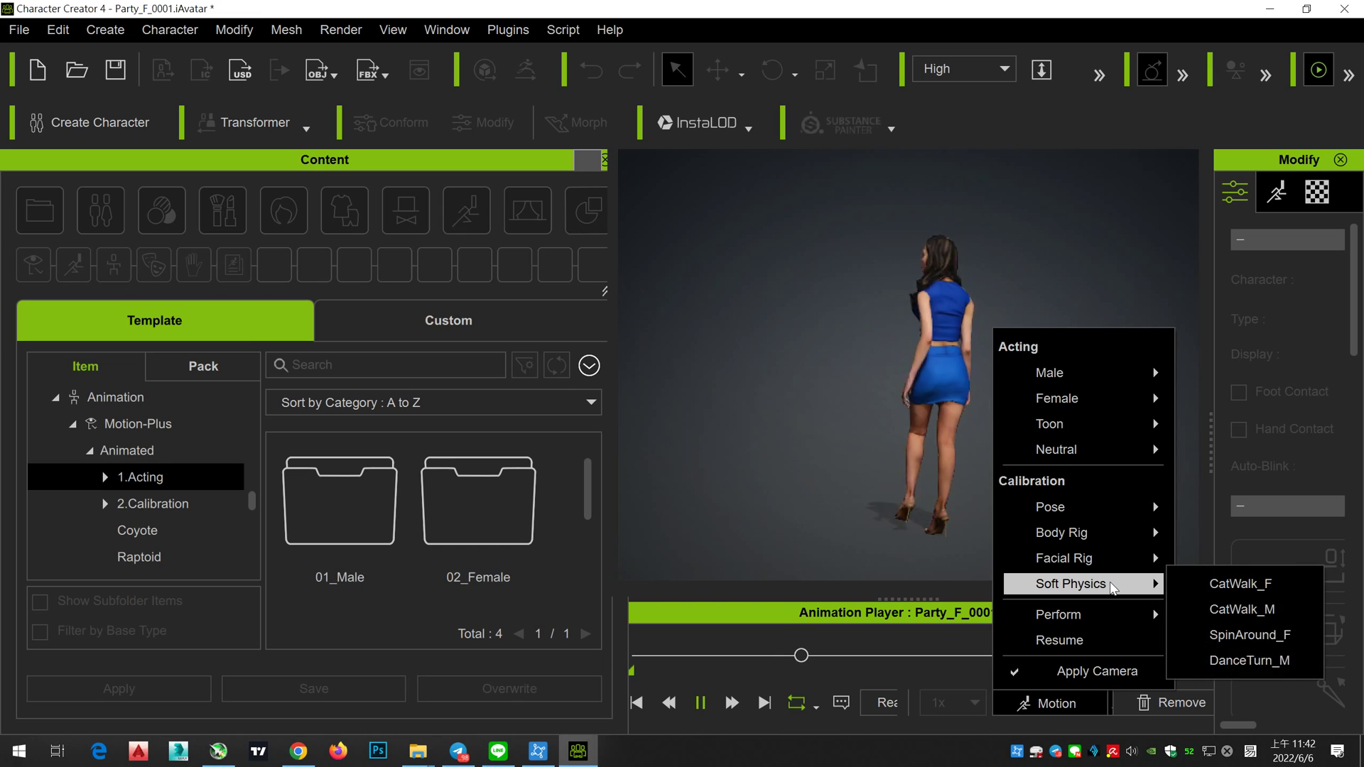
pyautogui.moveTo(1071, 582)
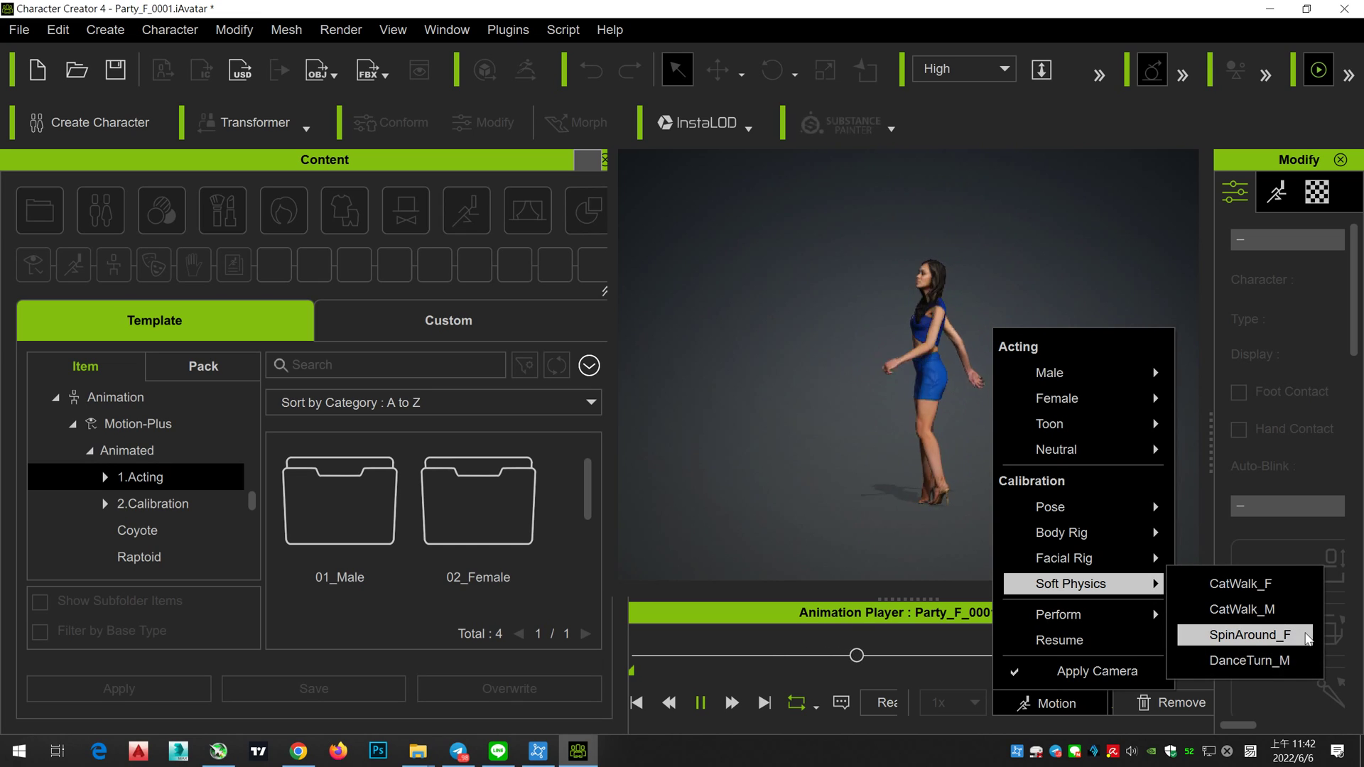
# Step: Load and play the DanceTurn_M motion, then pause it
pyautogui.click(1292, 659)
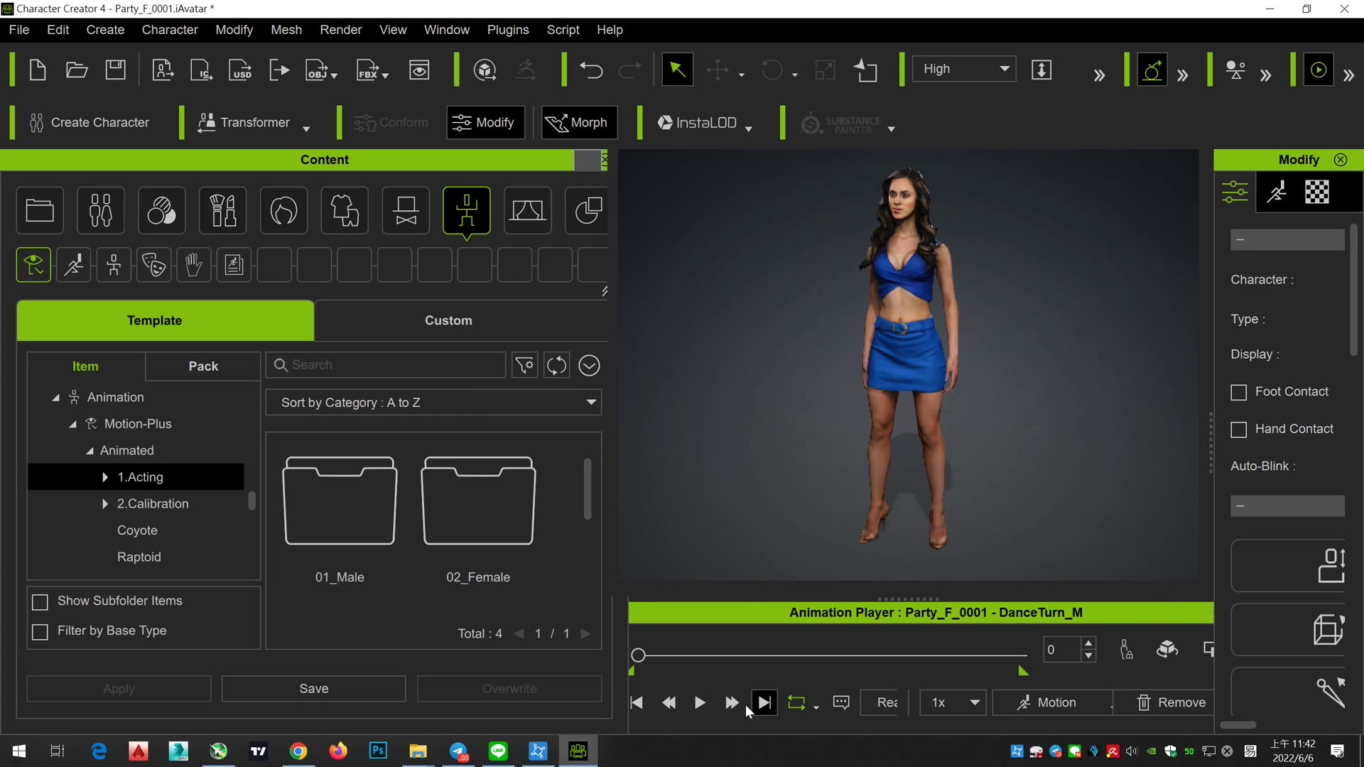
pyautogui.click(699, 703)
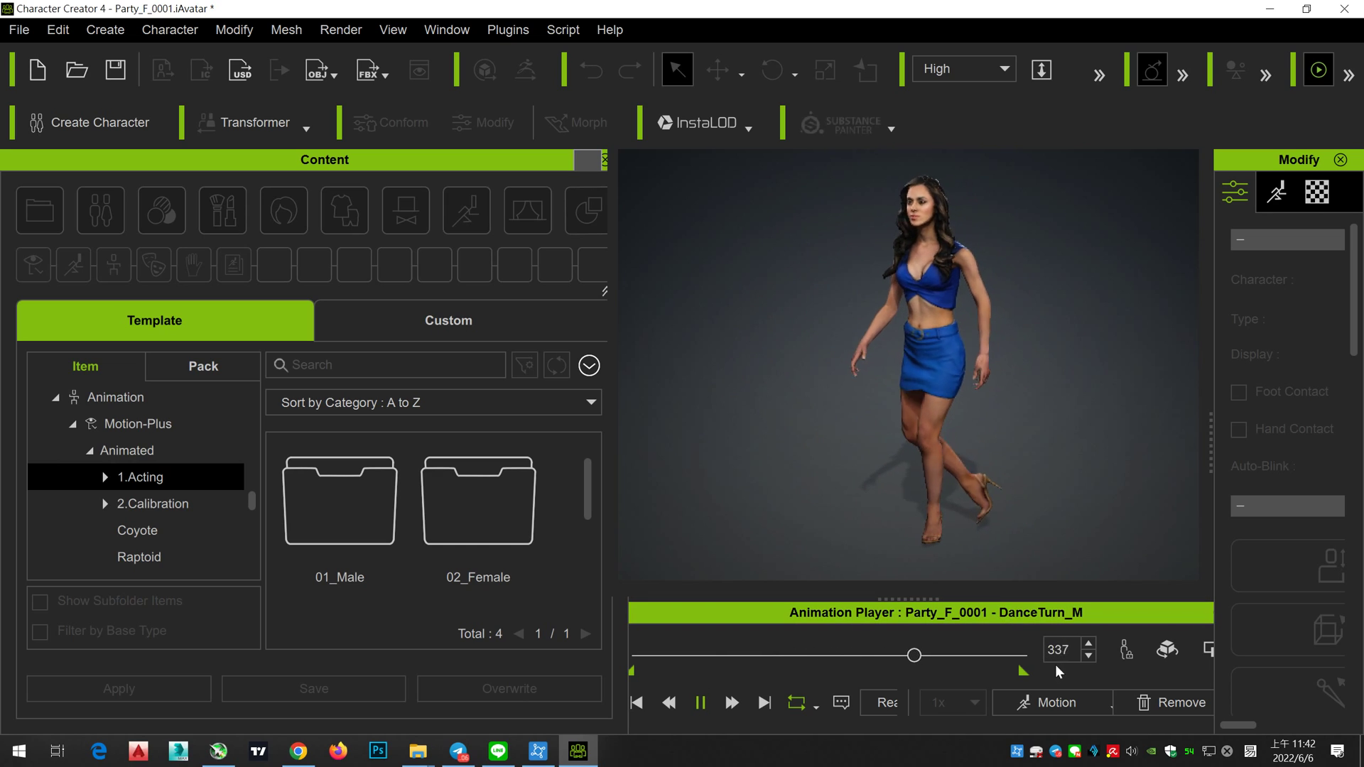
pyautogui.click(700, 702)
pyautogui.click(1056, 704)
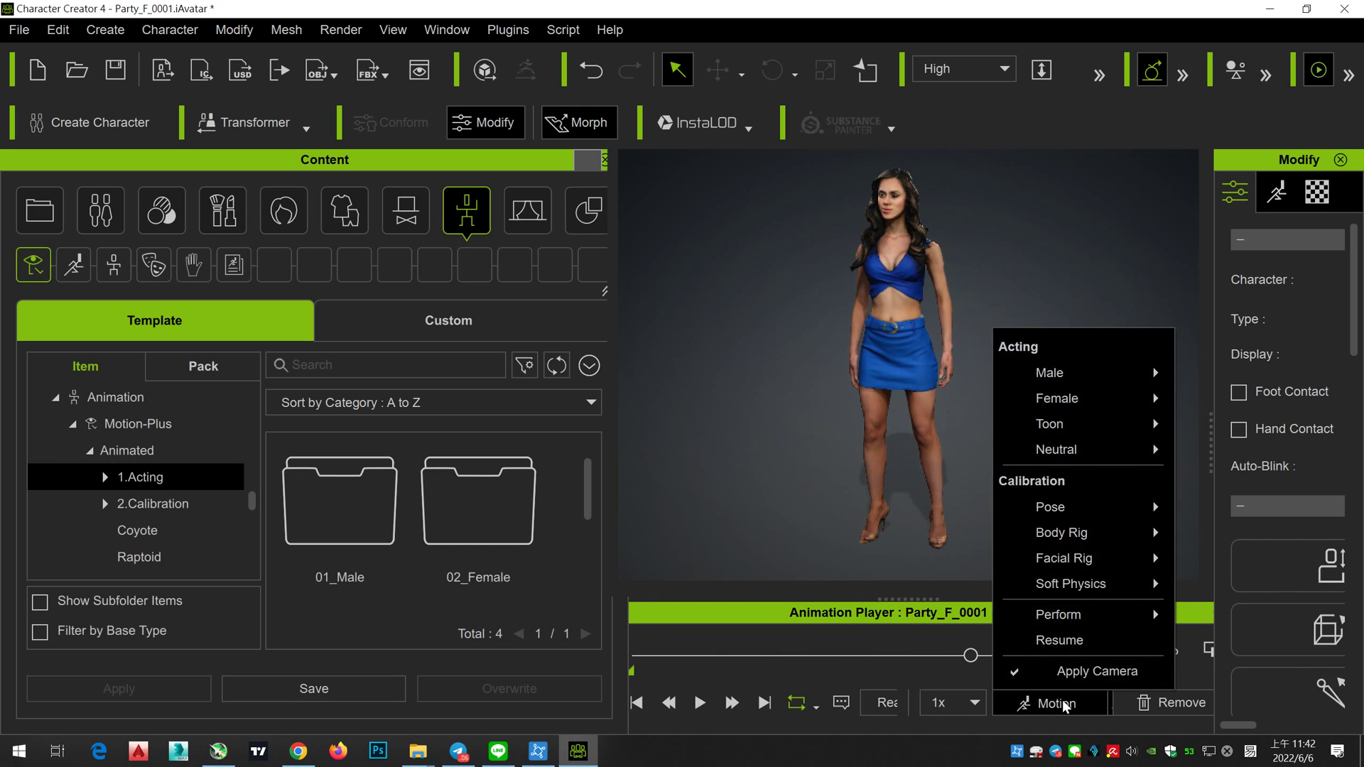
pyautogui.click(973, 710)
pyautogui.click(973, 711)
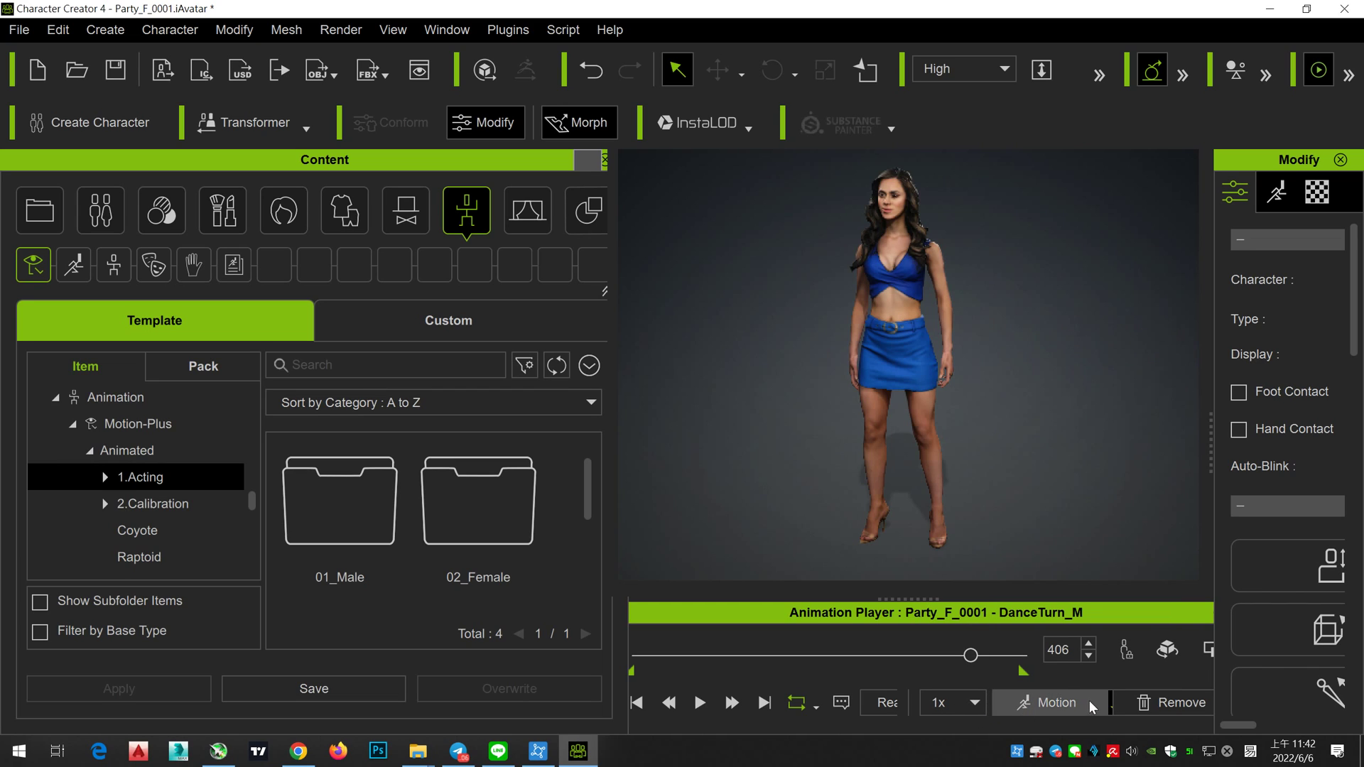
# Step: Load and play the Walk_F_Toon motion, then pause it and close the motion list
pyautogui.click(1107, 702)
pyautogui.click(1108, 703)
pyautogui.click(1110, 704)
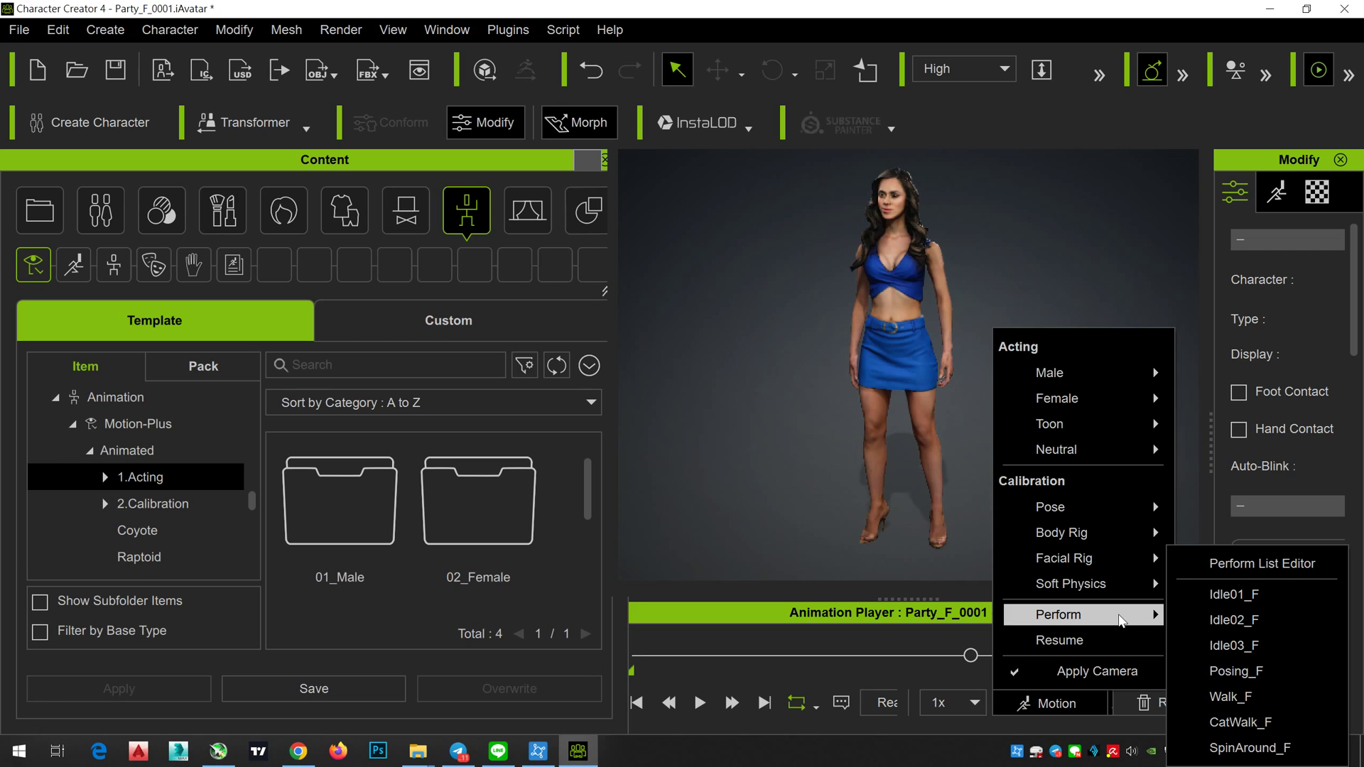
pyautogui.moveTo(1081, 424)
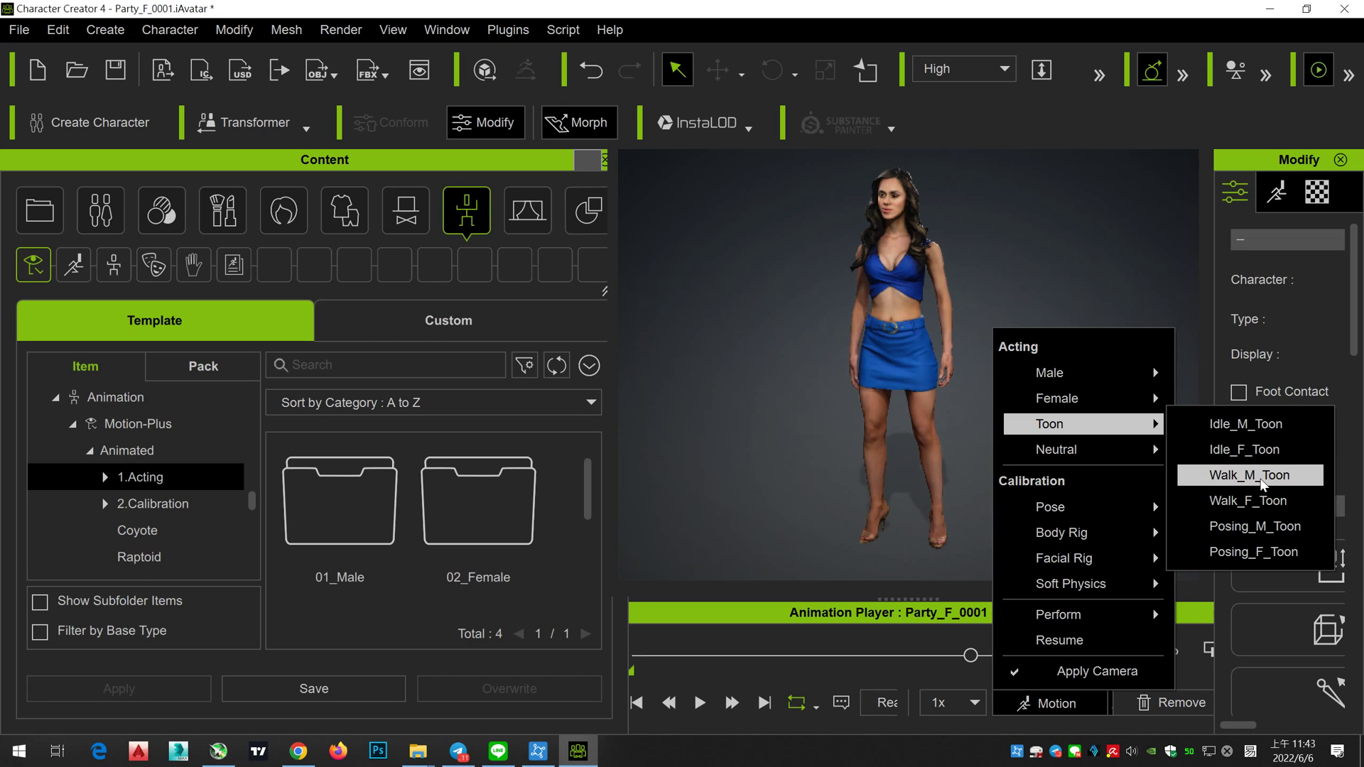
pyautogui.click(1264, 501)
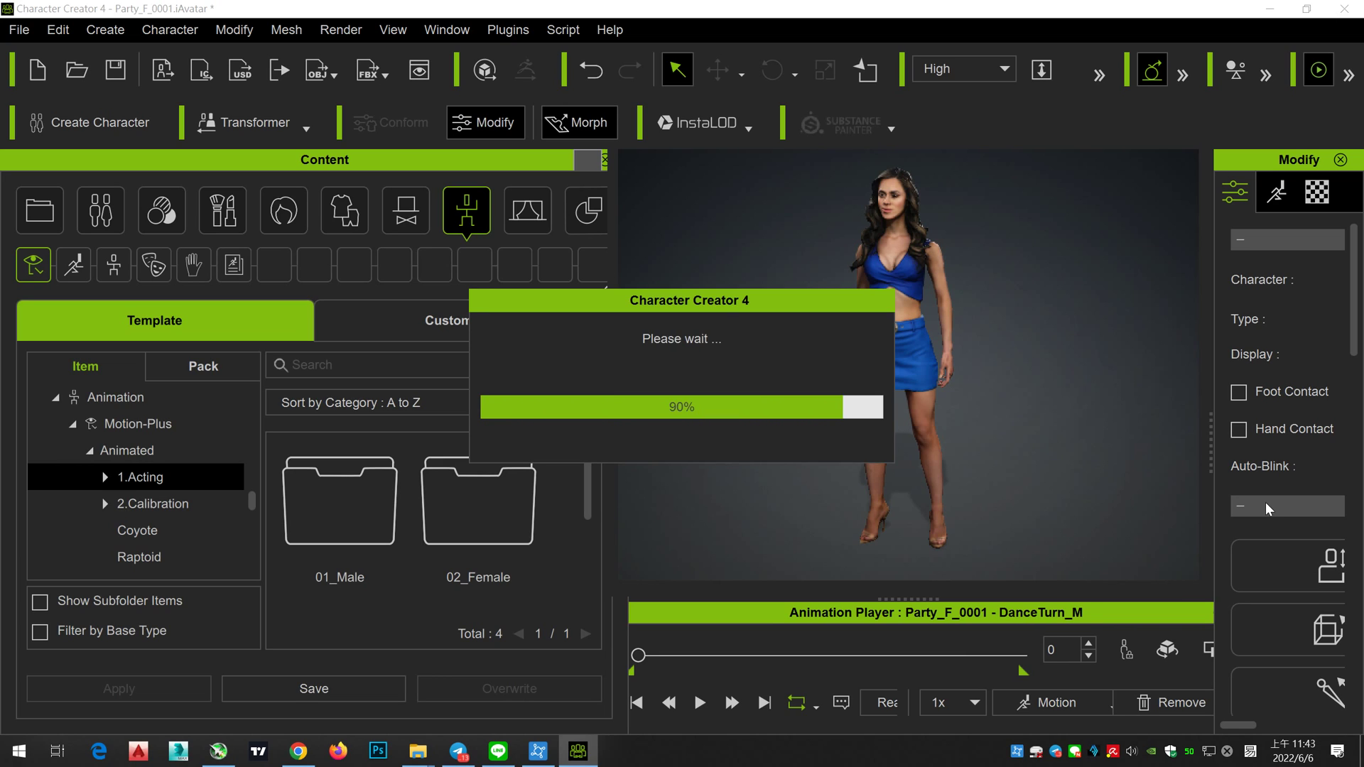
pyautogui.click(701, 703)
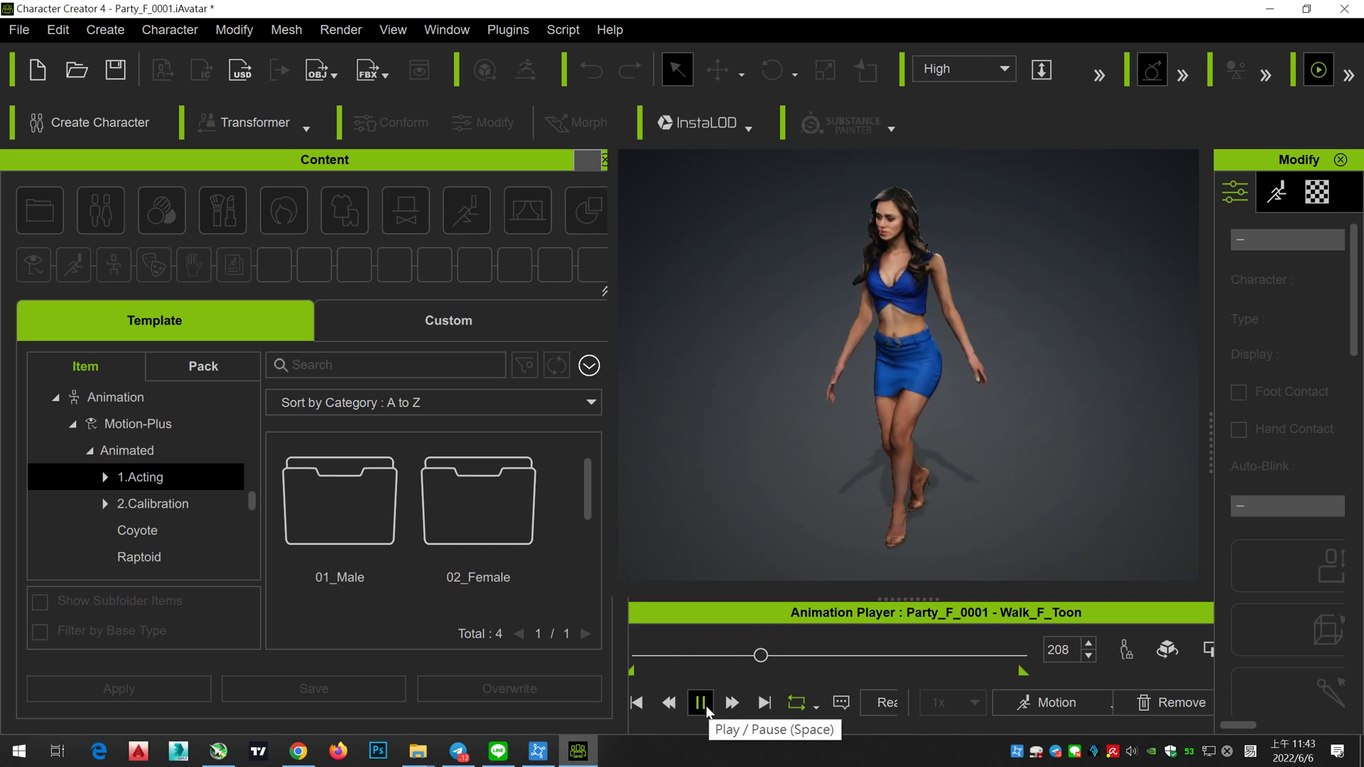
pyautogui.click(700, 704)
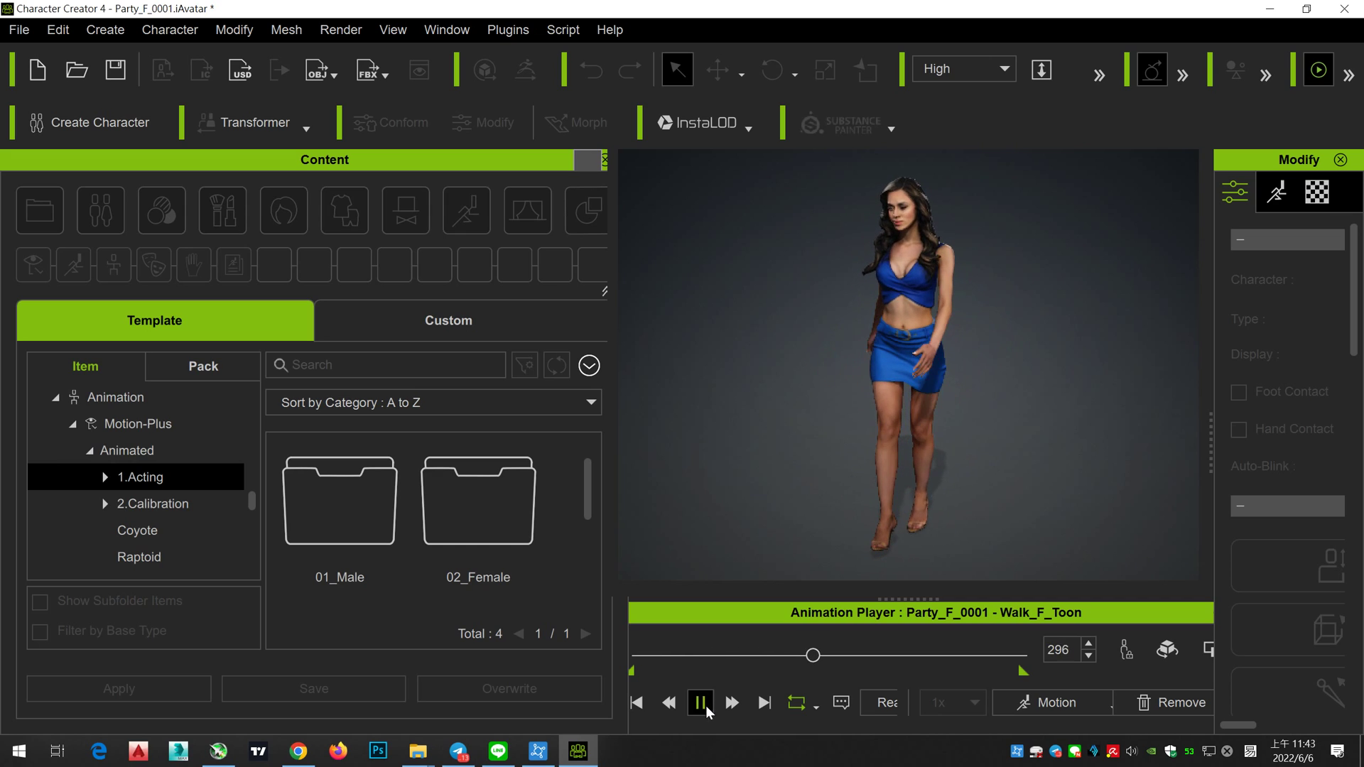
pyautogui.click(1072, 703)
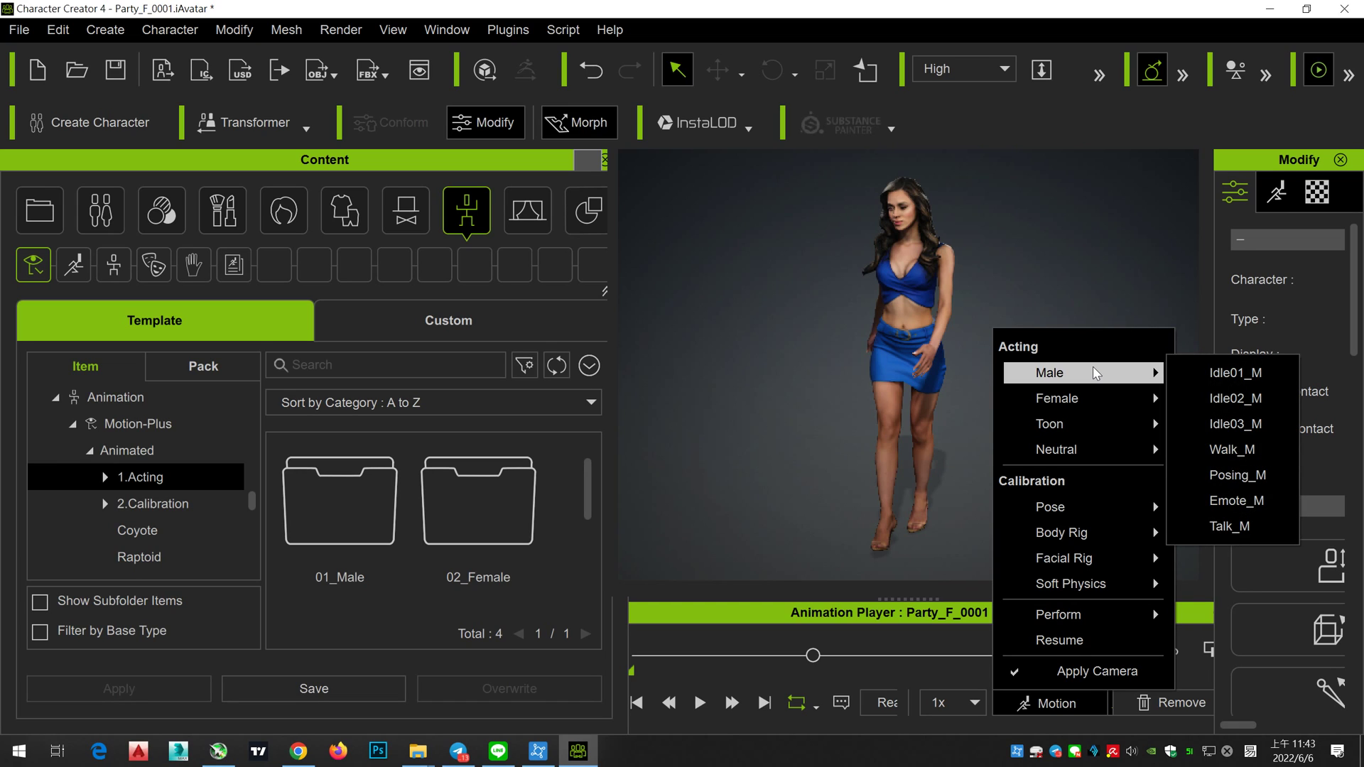
pyautogui.click(143, 405)
# Step: Show All library content and open the Actor folder
pyautogui.scroll(5, 152, 412)
pyautogui.scroll(5, 152, 414)
pyautogui.scroll(5, 237, 444)
pyautogui.scroll(3, 228, 458)
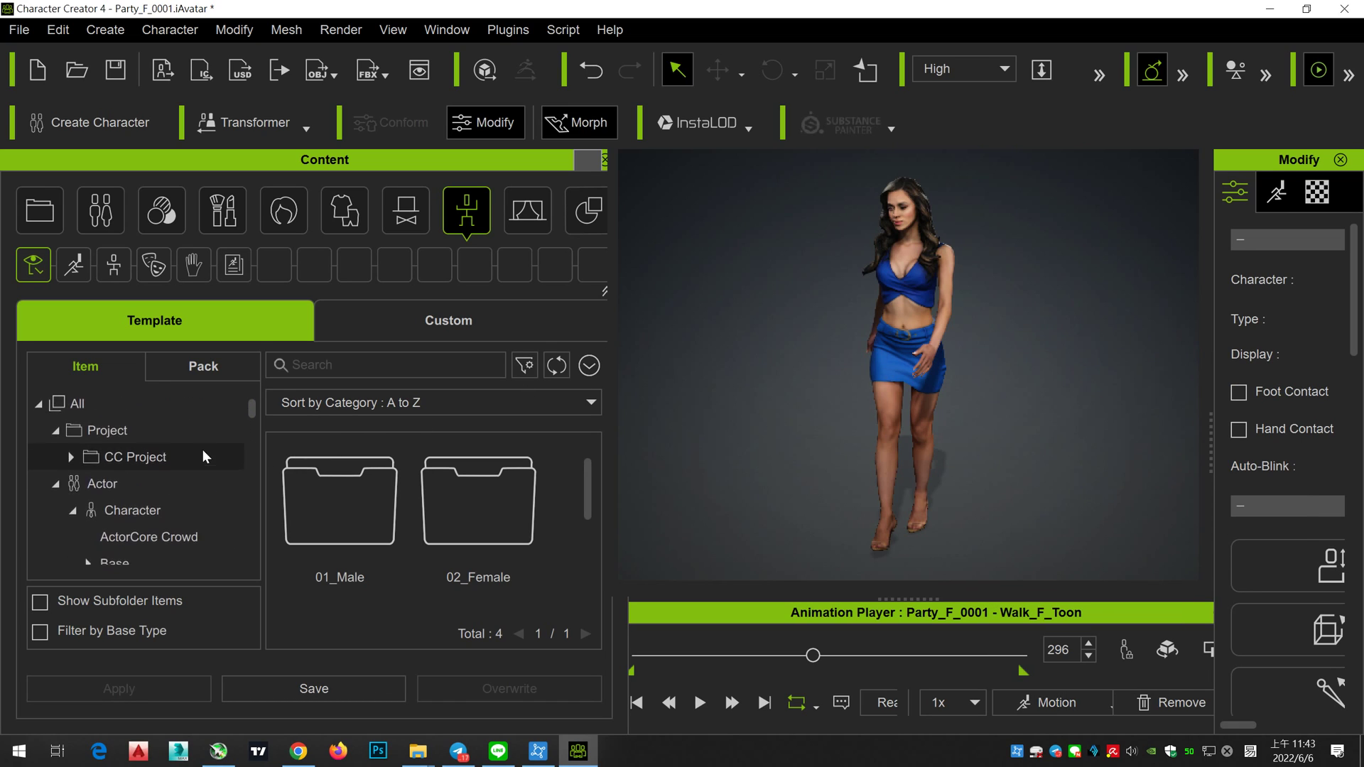
pyautogui.click(158, 429)
pyautogui.click(135, 405)
pyautogui.scroll(-1, 478, 497)
pyautogui.click(498, 483)
pyautogui.doubleClick(499, 483)
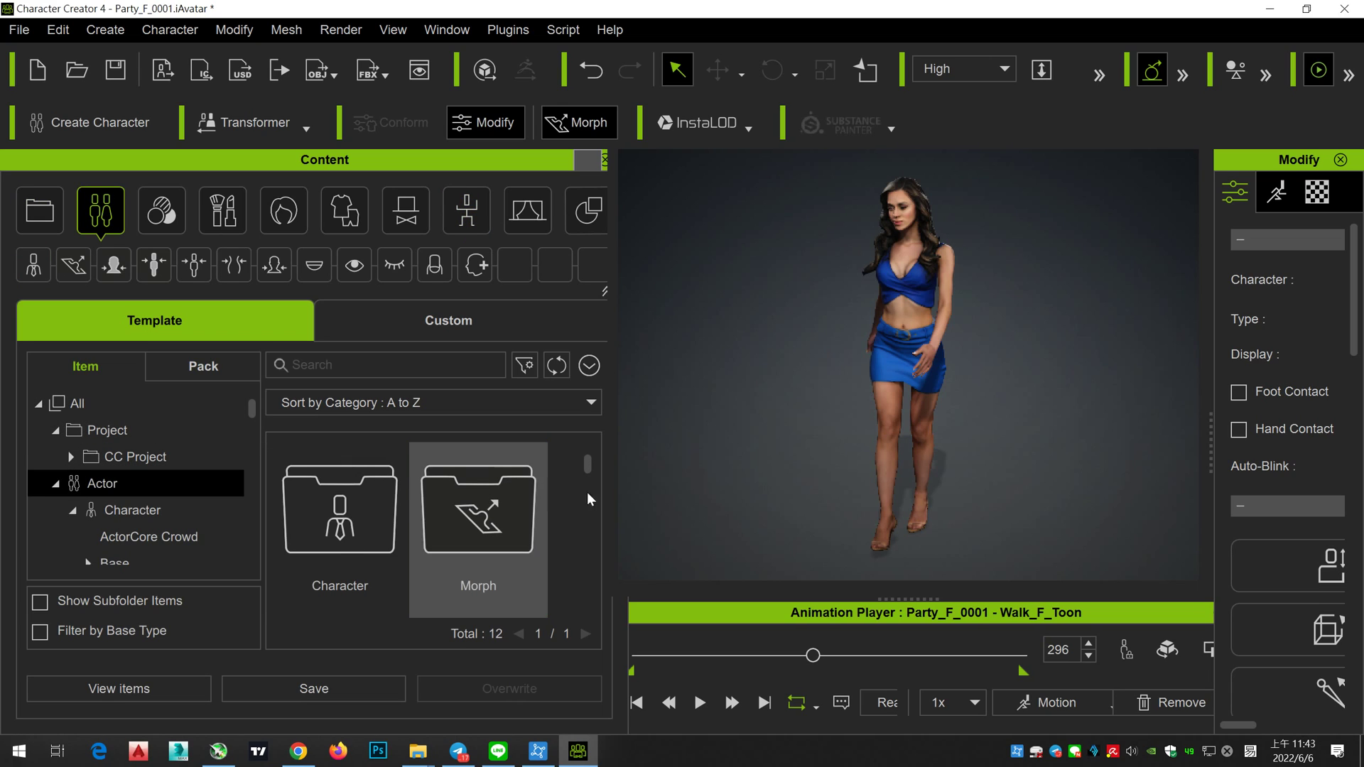
# Step: Open the Character folder, browse the stock characters and apply CC4 Camila
pyautogui.doubleClick(355, 517)
pyautogui.scroll(-1, 501, 524)
pyautogui.scroll(-2, 518, 518)
pyautogui.scroll(-2, 395, 496)
pyautogui.scroll(-1, 539, 511)
pyautogui.scroll(-2, 536, 510)
pyautogui.scroll(2, 536, 510)
pyautogui.scroll(-3, 536, 510)
pyautogui.scroll(-2, 537, 510)
pyautogui.scroll(-2, 536, 510)
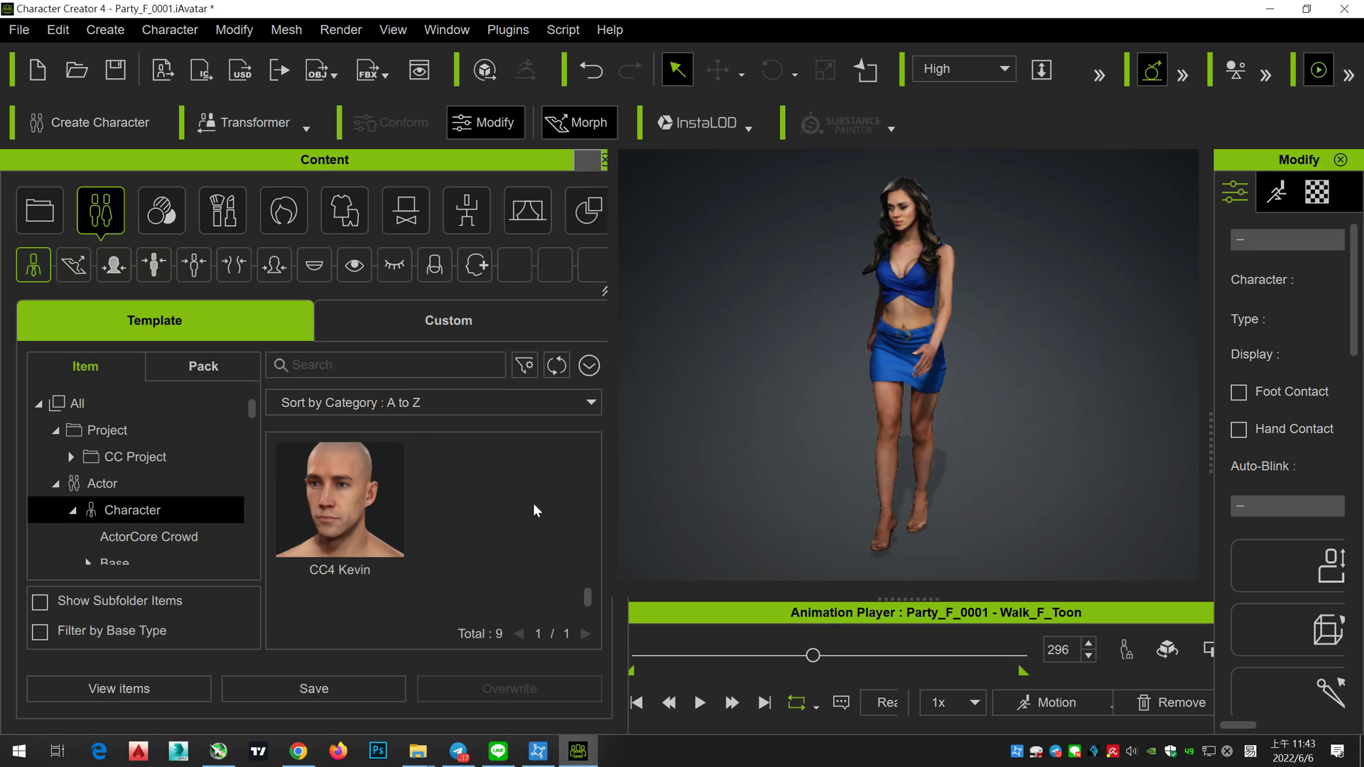
pyautogui.scroll(1, 534, 510)
pyautogui.scroll(2, 557, 522)
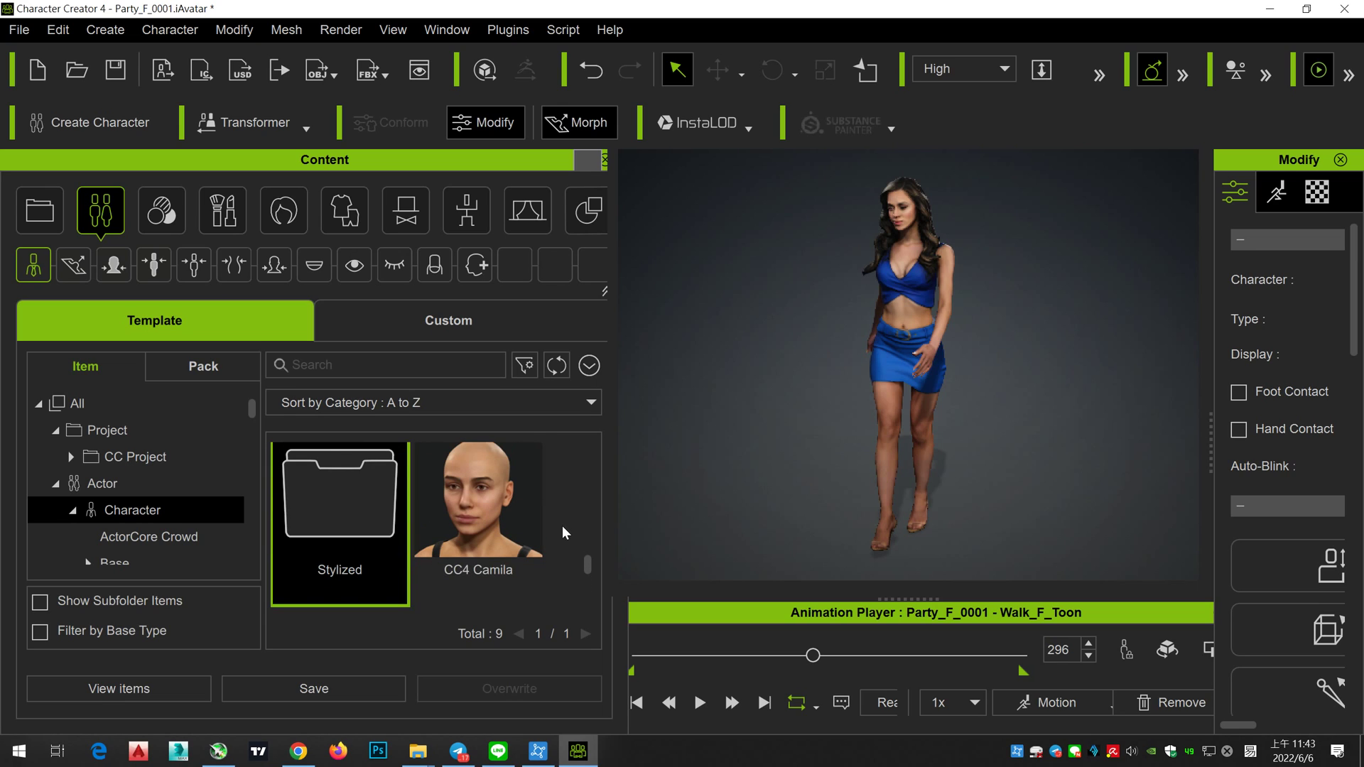
pyautogui.doubleClick(495, 513)
# Step: Skip saving, replace the whole avatar with CC4 Camila, and apply the Walk_F_Toon expression content
pyautogui.click(664, 426)
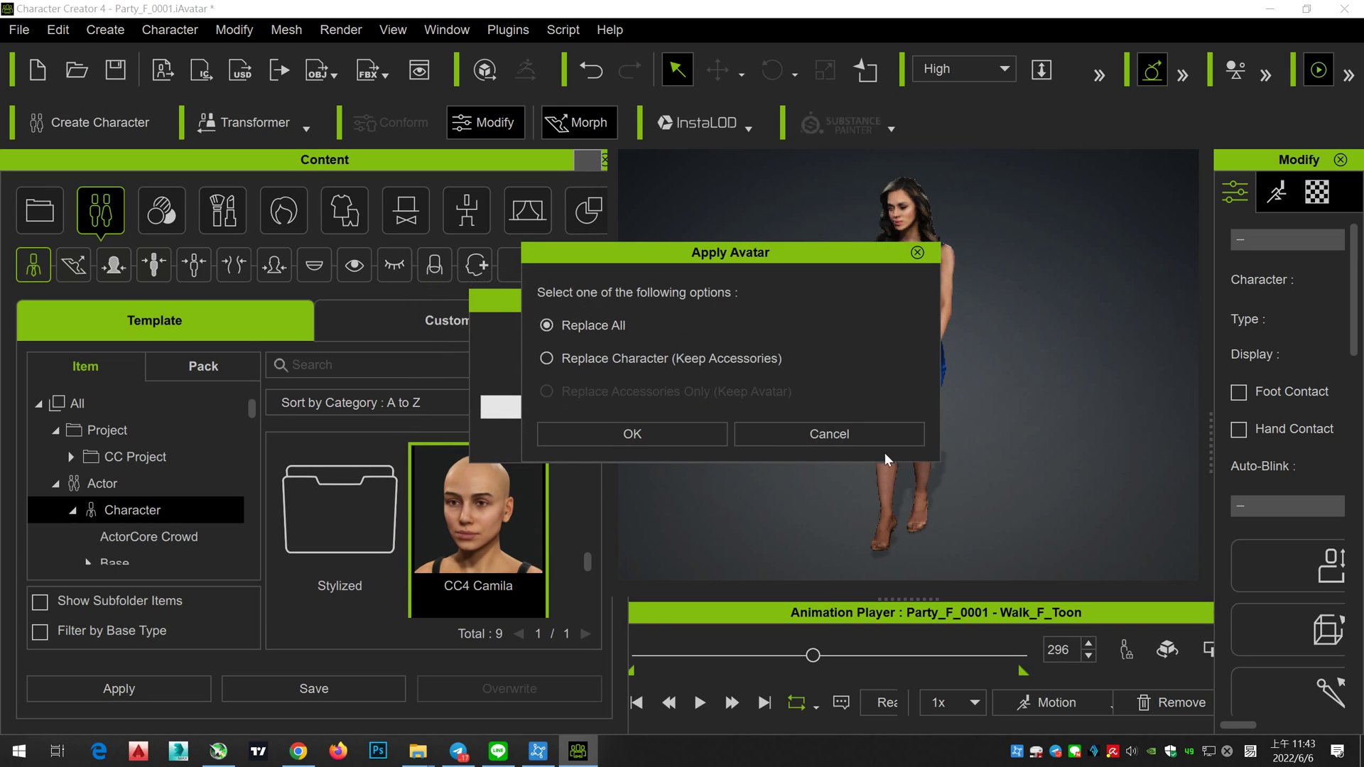
pyautogui.click(697, 441)
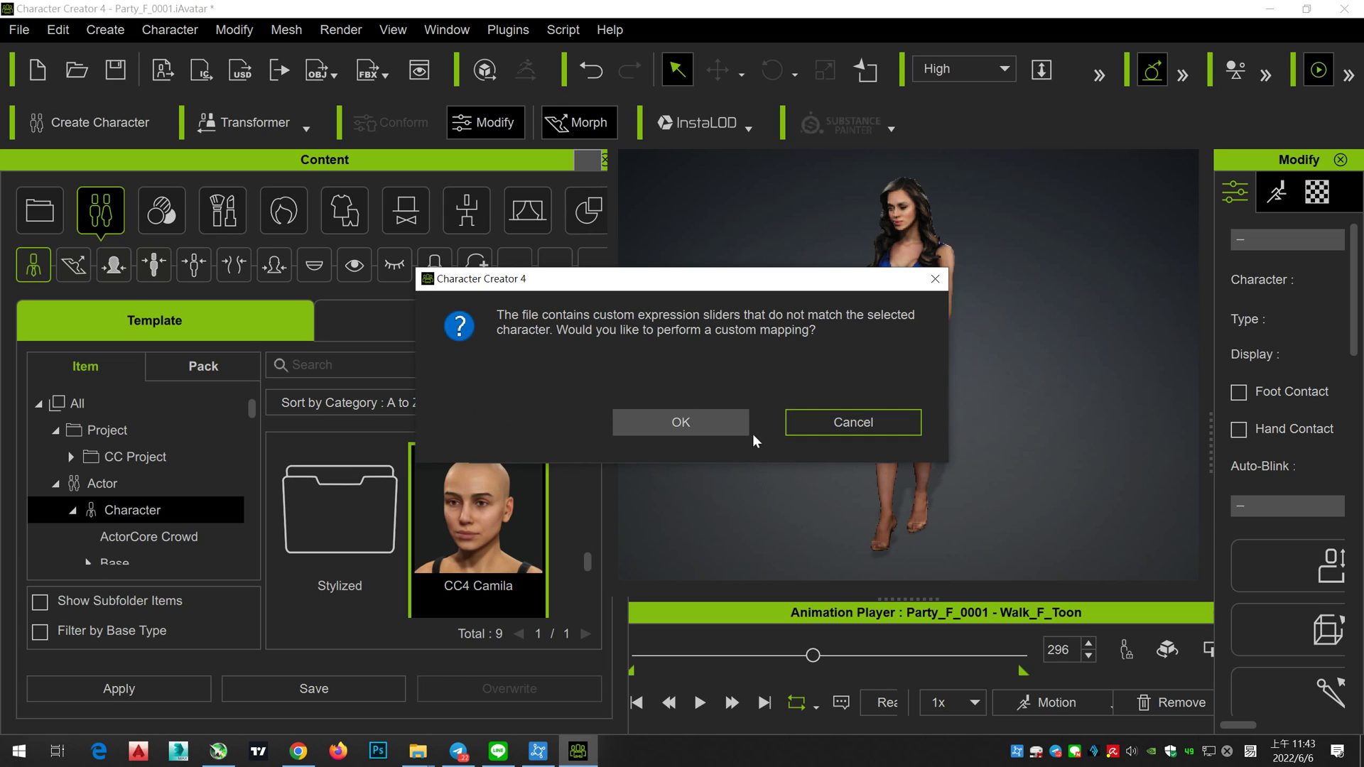
pyautogui.click(726, 432)
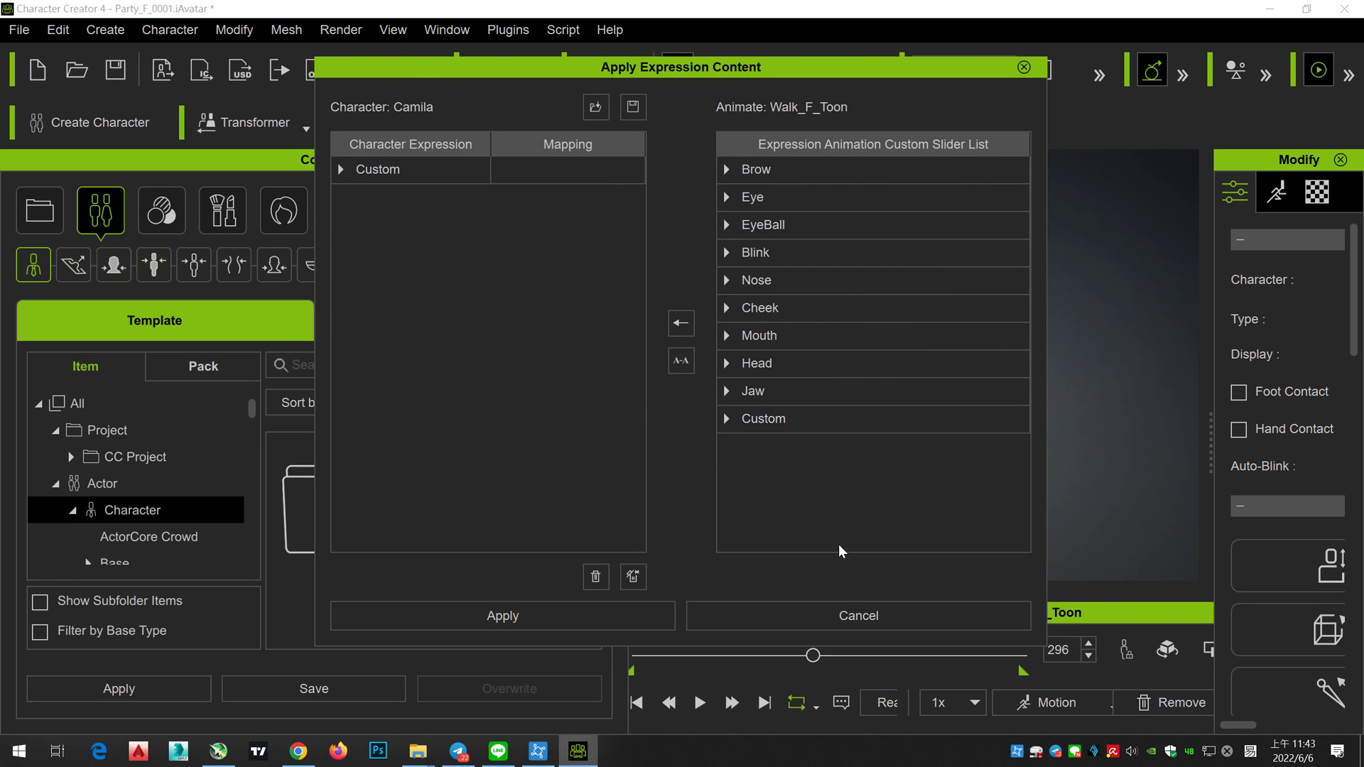
pyautogui.click(626, 630)
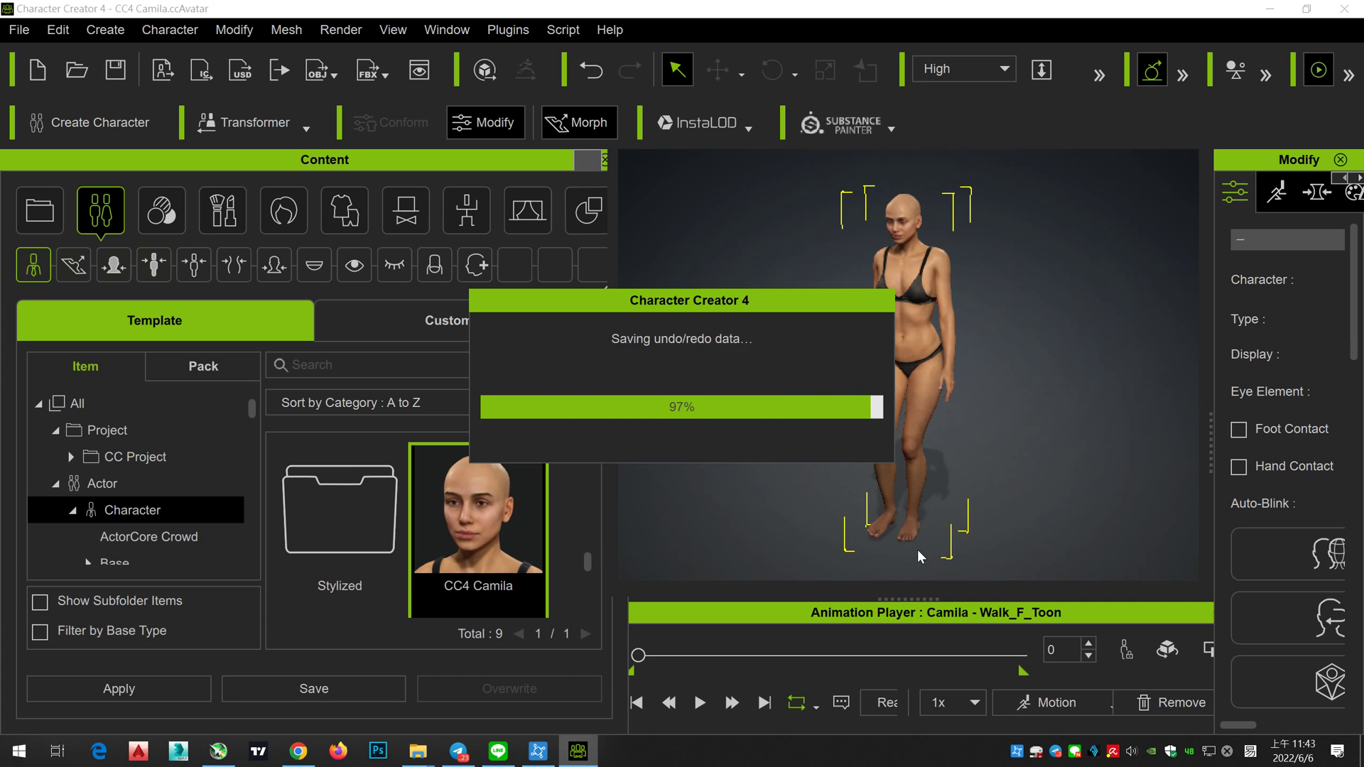
# Step: Replace Camila's walk with the female Talk_F motion and start it playing
pyautogui.click(700, 711)
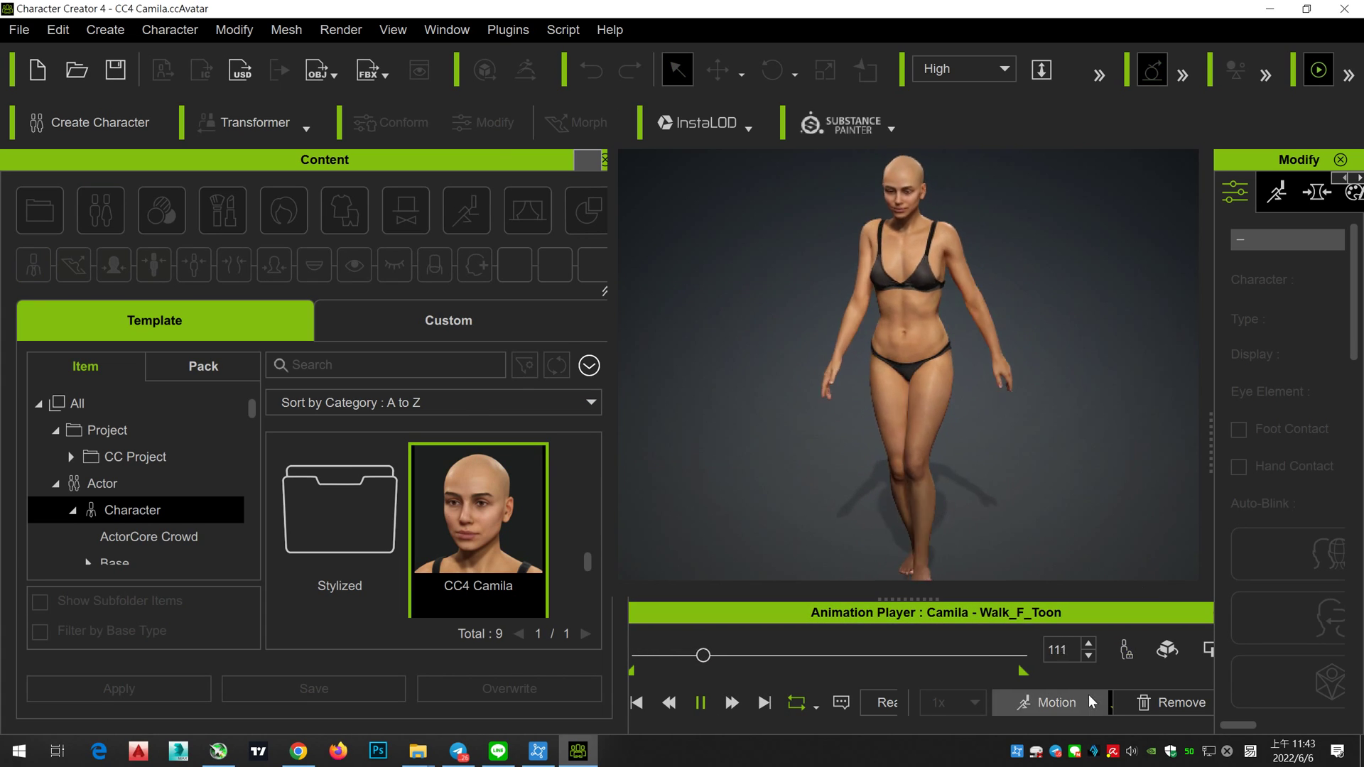
pyautogui.click(1092, 703)
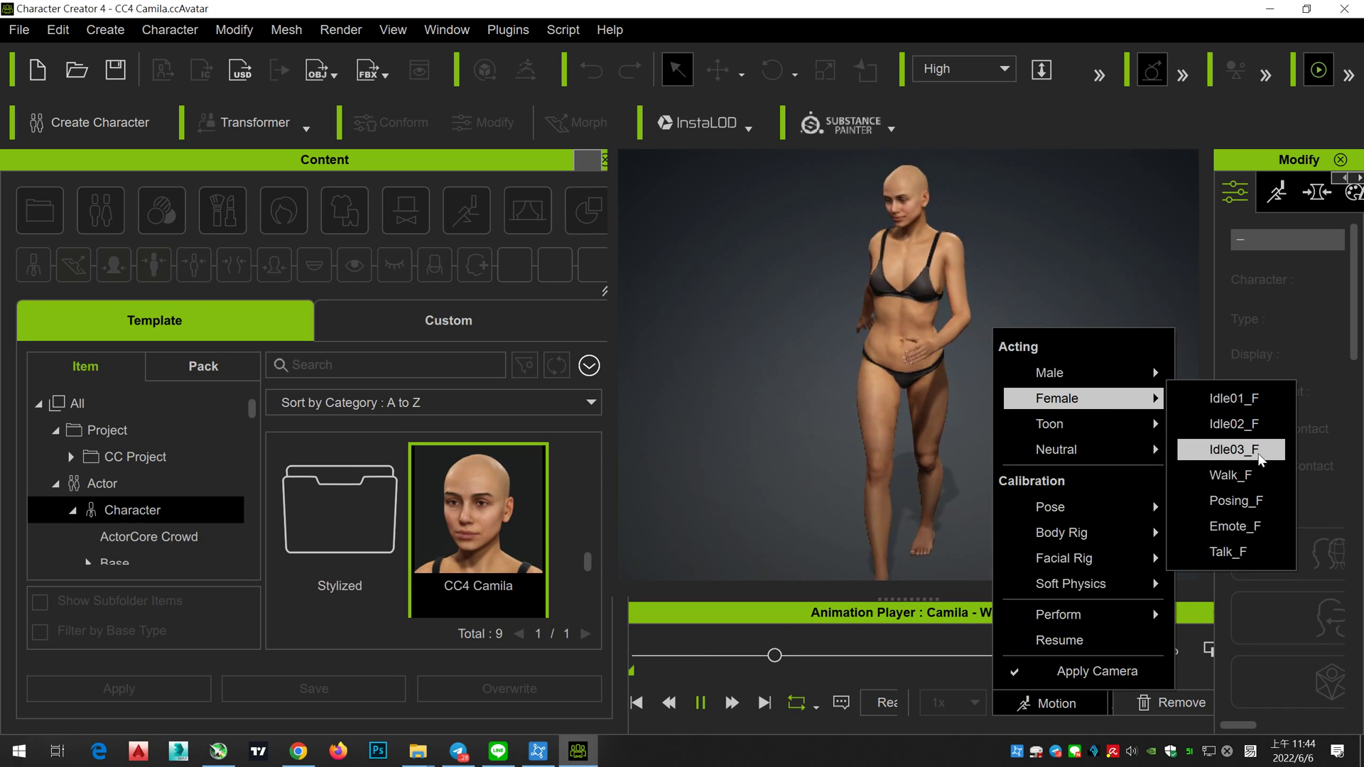
pyautogui.click(1246, 553)
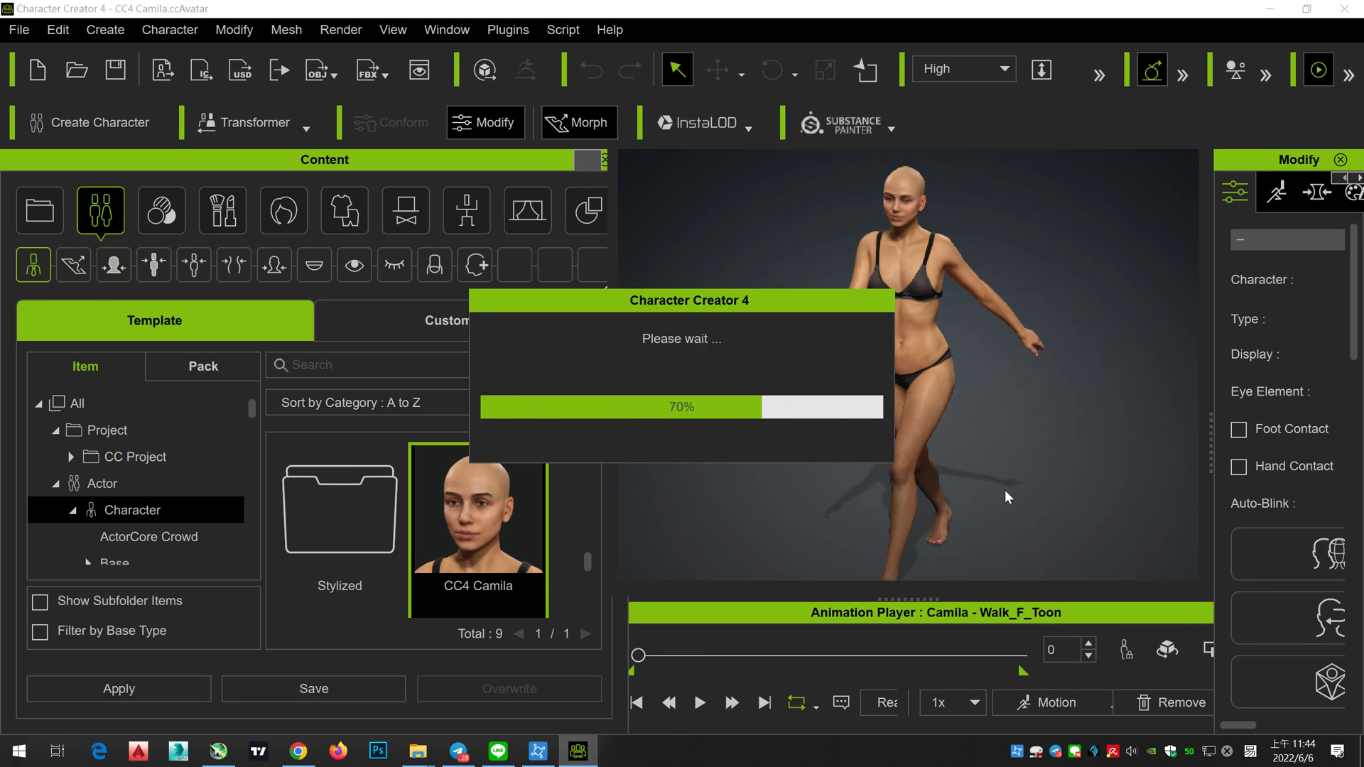
pyautogui.click(700, 702)
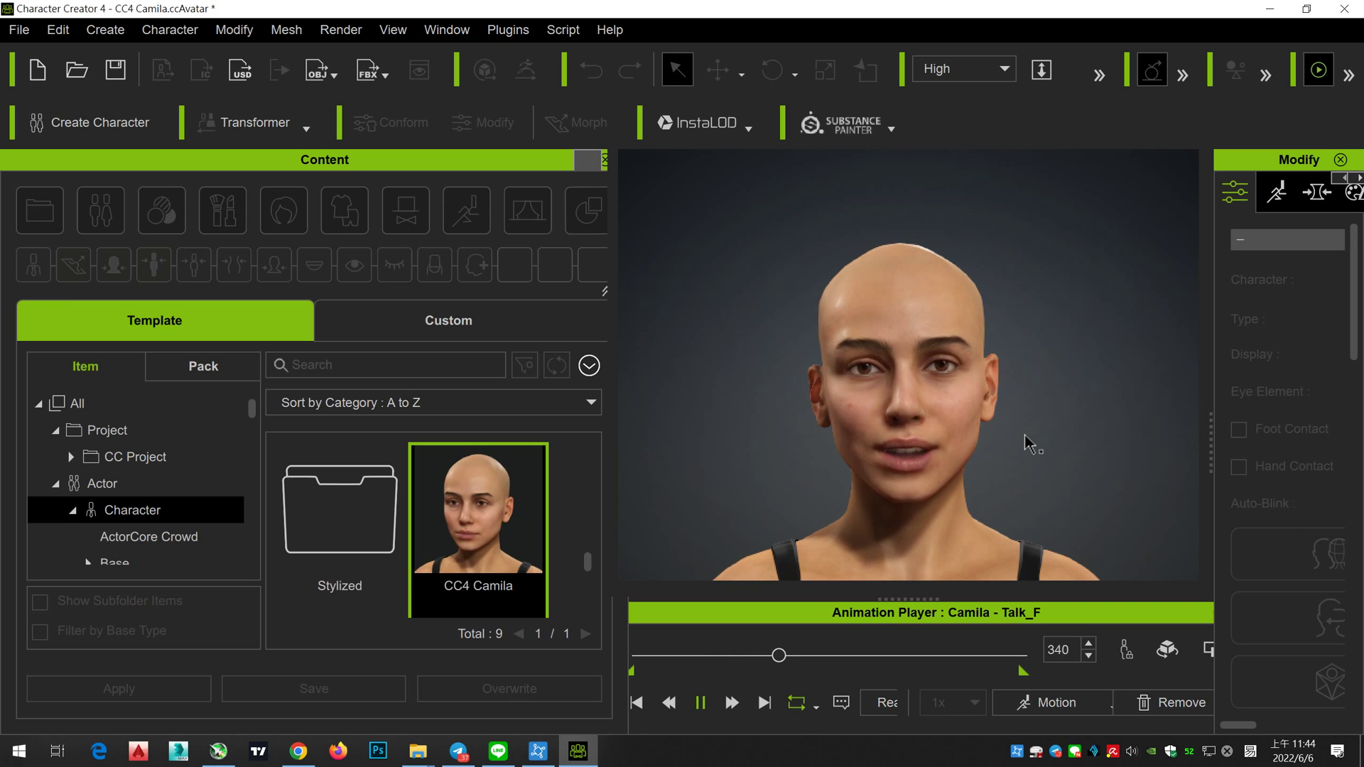
# Step: Orbit and zoom to a three-quarter view of Camila's head, then pause Talk_F
pyautogui.scroll(2, 977, 411)
pyautogui.scroll(3, 974, 399)
pyautogui.scroll(-3, 968, 390)
pyautogui.scroll(-1, 974, 403)
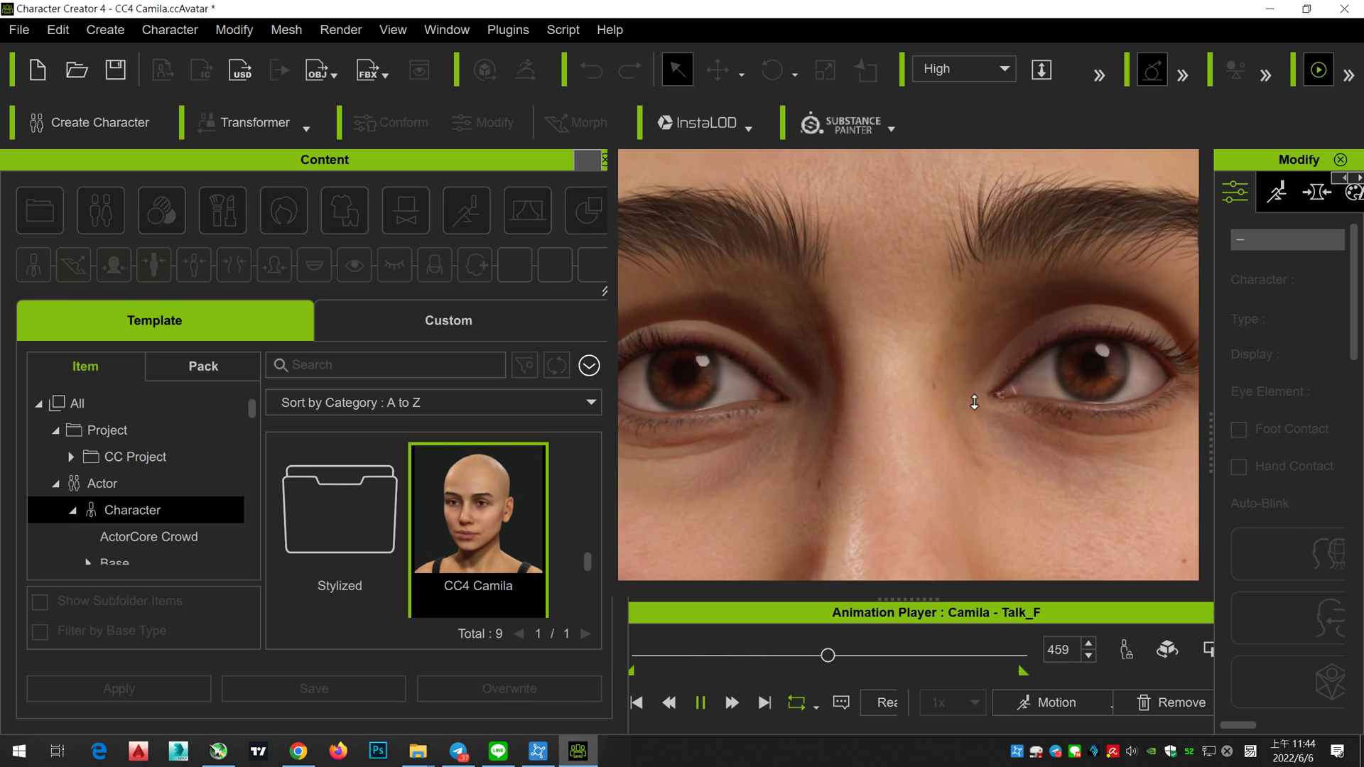
pyautogui.scroll(-1, 974, 402)
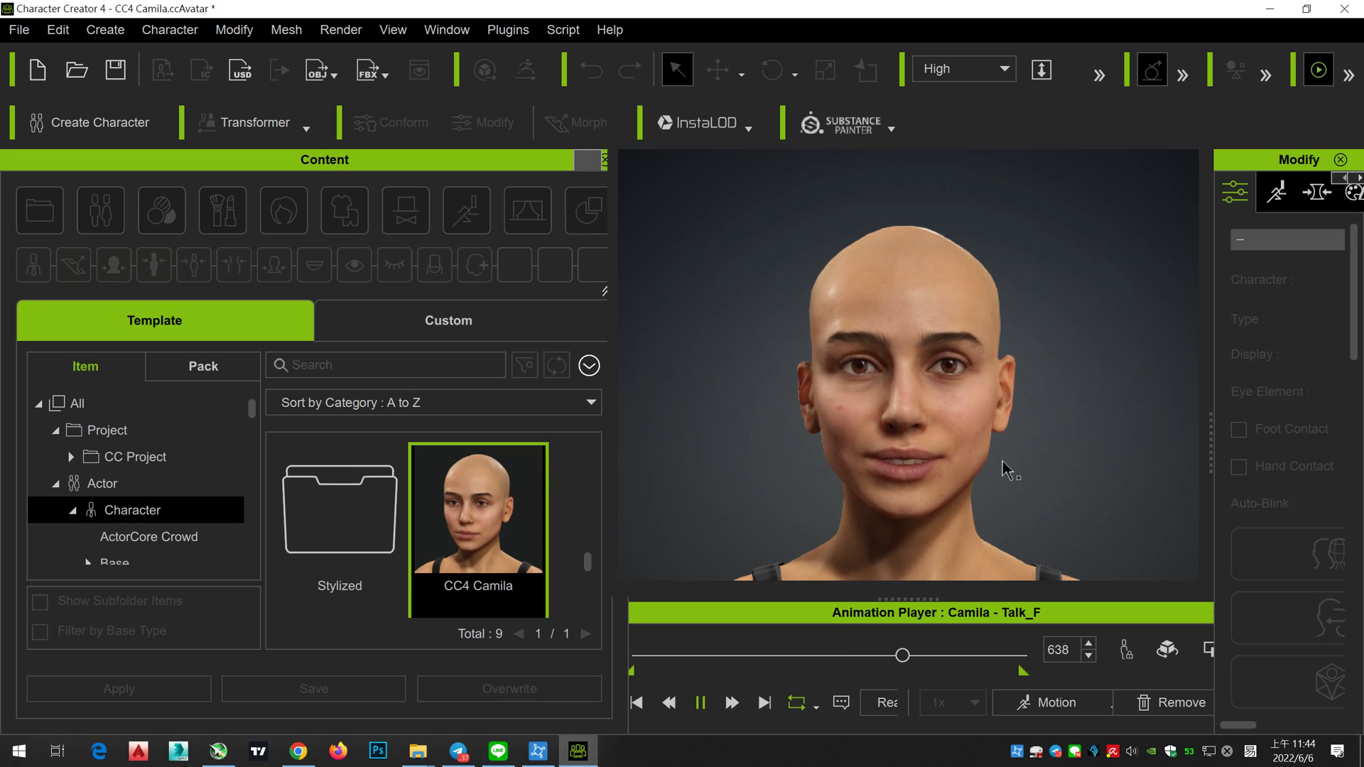
pyautogui.moveTo(1002, 469); pyautogui.dragTo(781, 425, button='right')
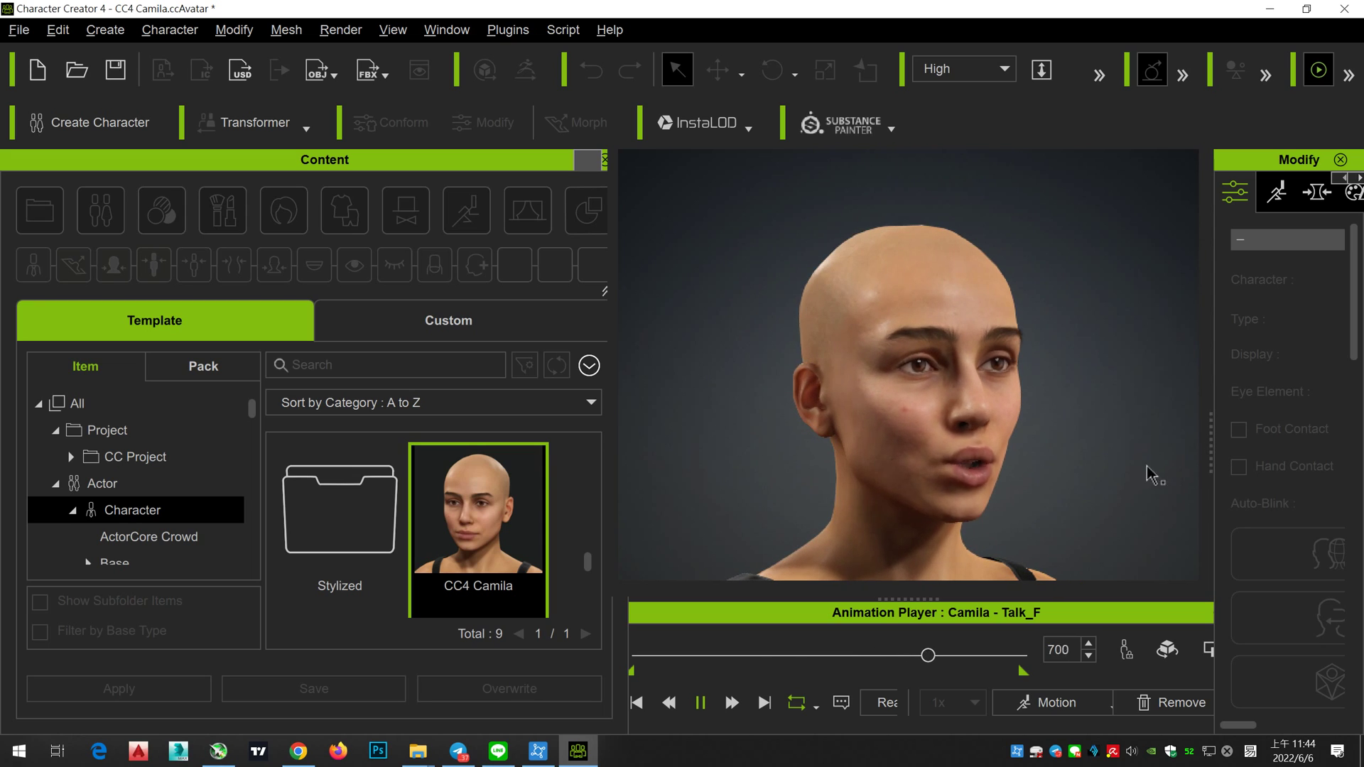
pyautogui.moveTo(781, 425); pyautogui.dragTo(881, 451, button='right')
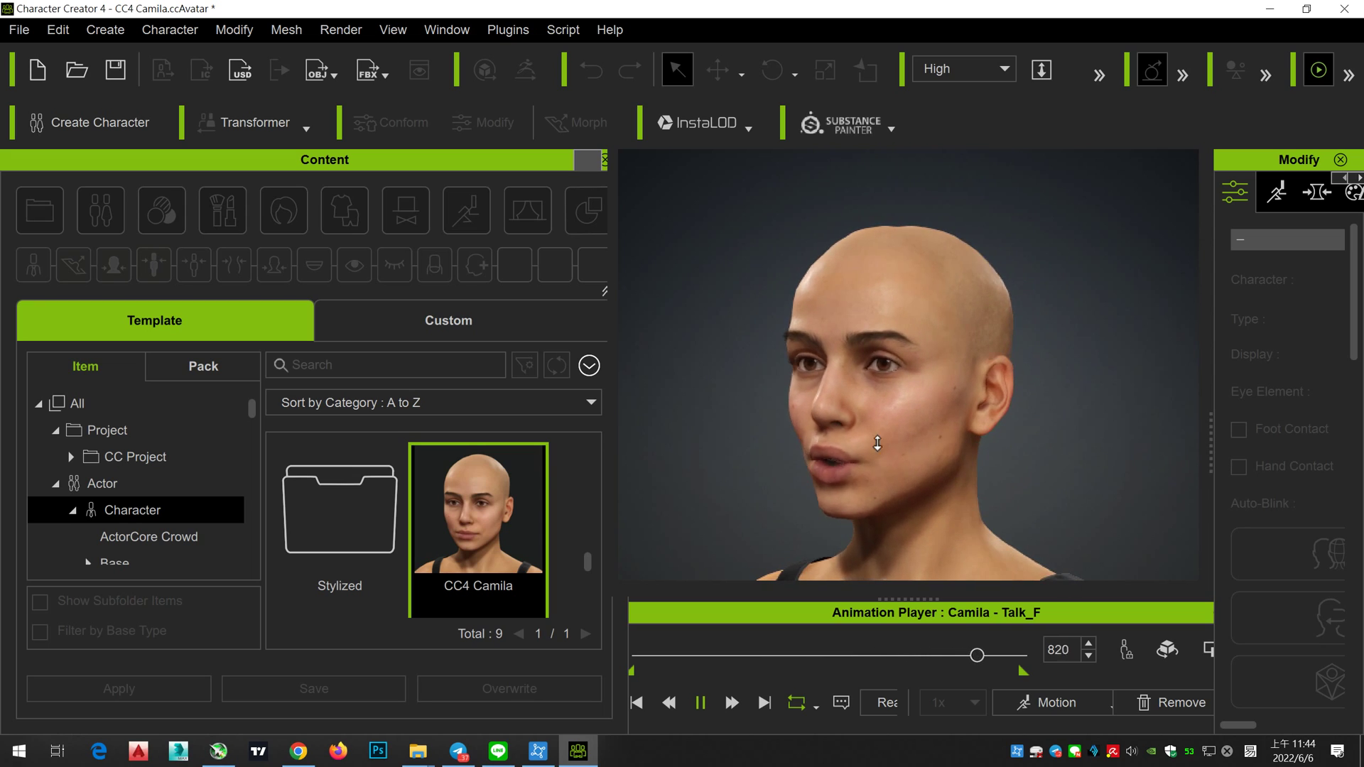
pyautogui.scroll(-3, 885, 432)
pyautogui.scroll(-3, 974, 405)
pyautogui.scroll(1, 977, 407)
pyautogui.scroll(2, 926, 390)
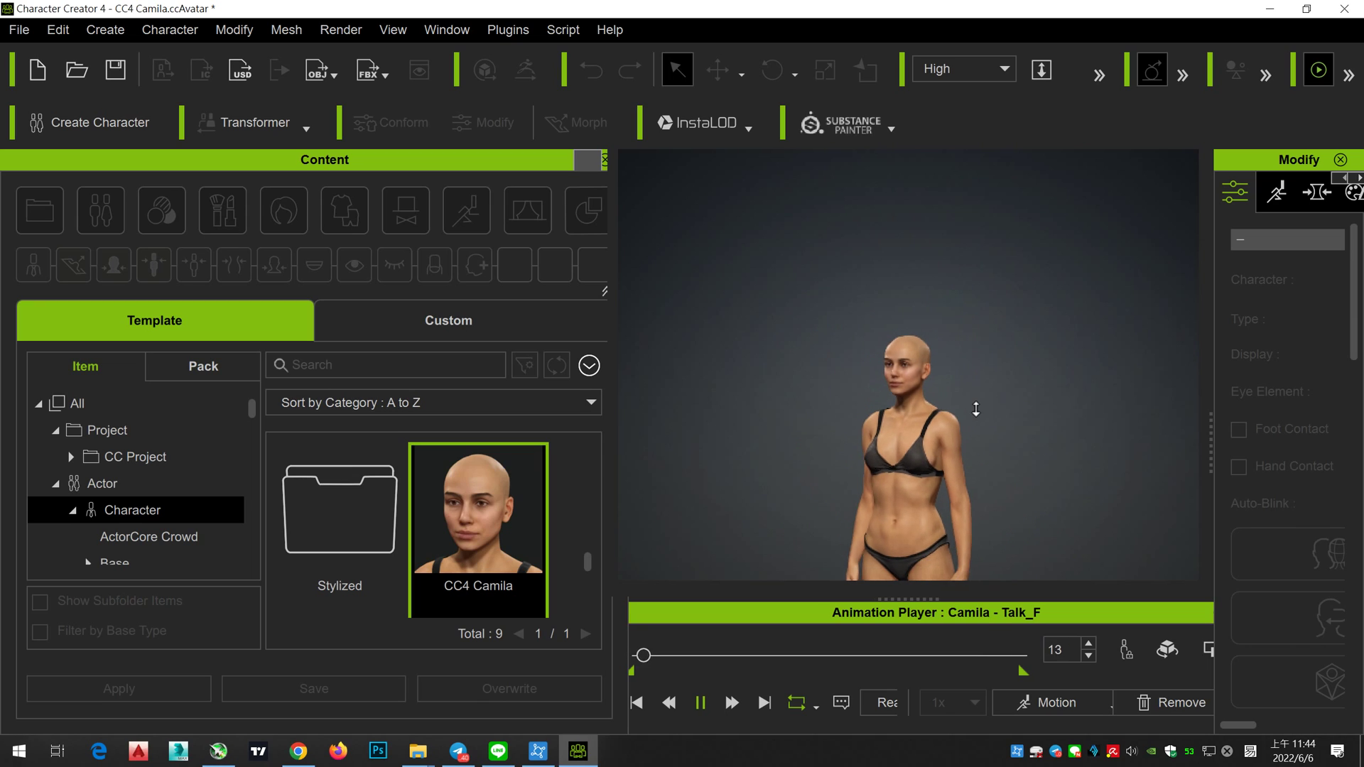
pyautogui.scroll(3, 927, 390)
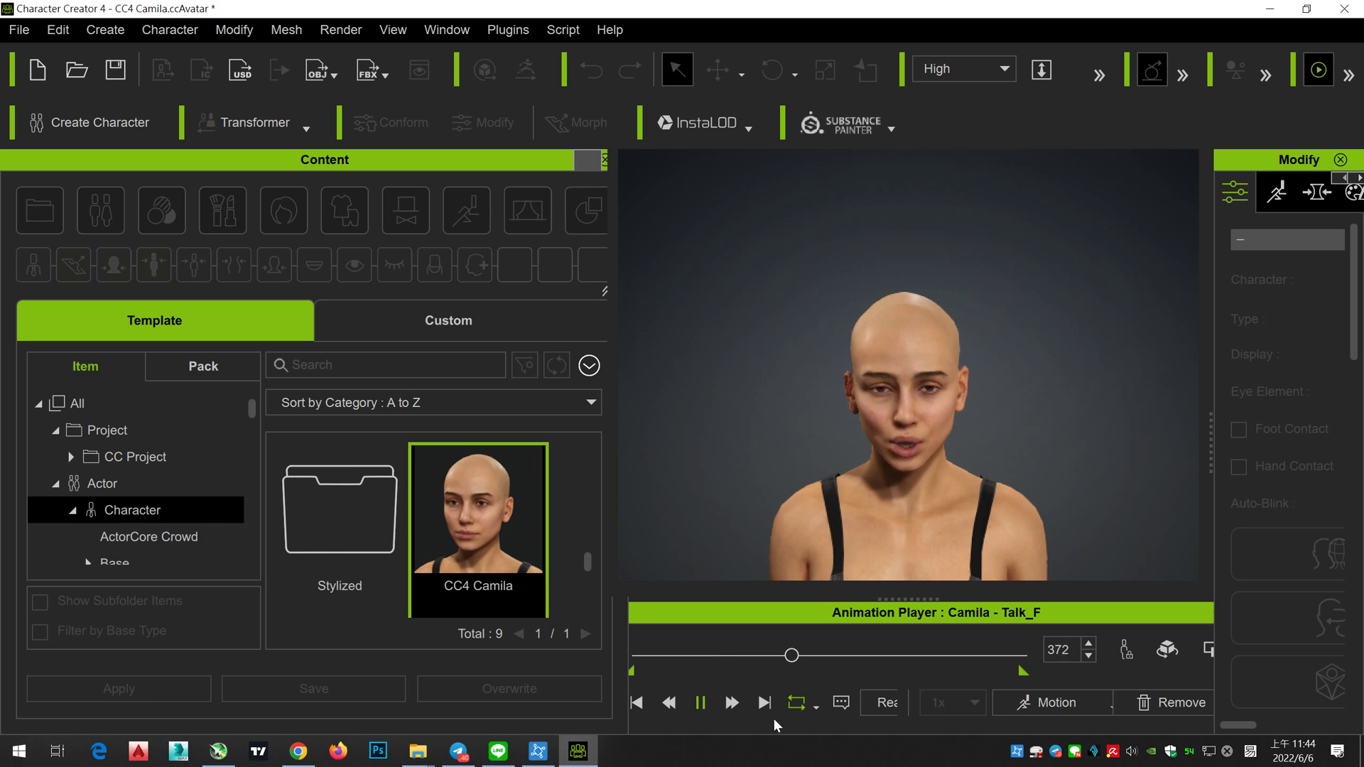
pyautogui.click(700, 702)
# Step: Browse the Stylized folder, then show the Clothed character templates
pyautogui.scroll(-1, 498, 526)
pyautogui.scroll(-1, 497, 533)
pyautogui.scroll(1, 440, 525)
pyautogui.scroll(1, 400, 519)
pyautogui.doubleClick(400, 520)
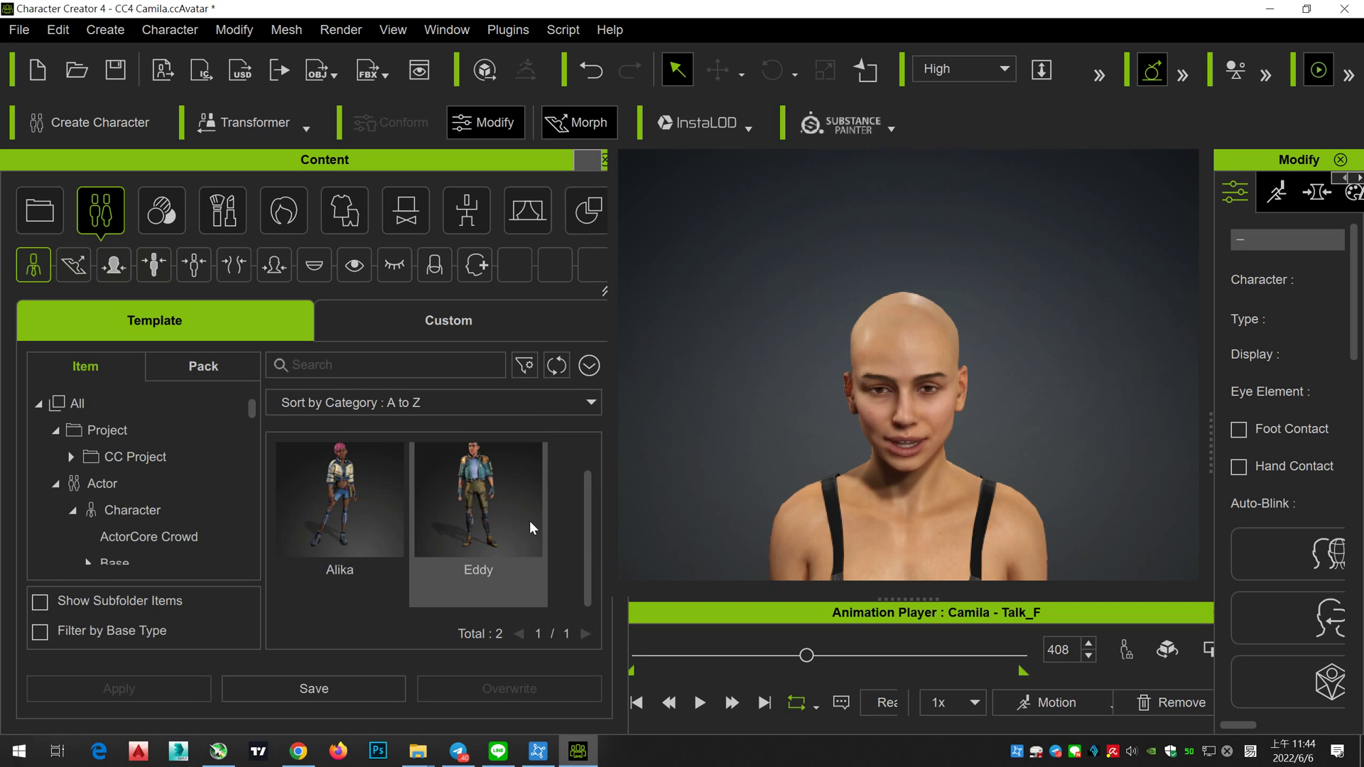
pyautogui.scroll(-1, 171, 497)
pyautogui.scroll(-2, 188, 496)
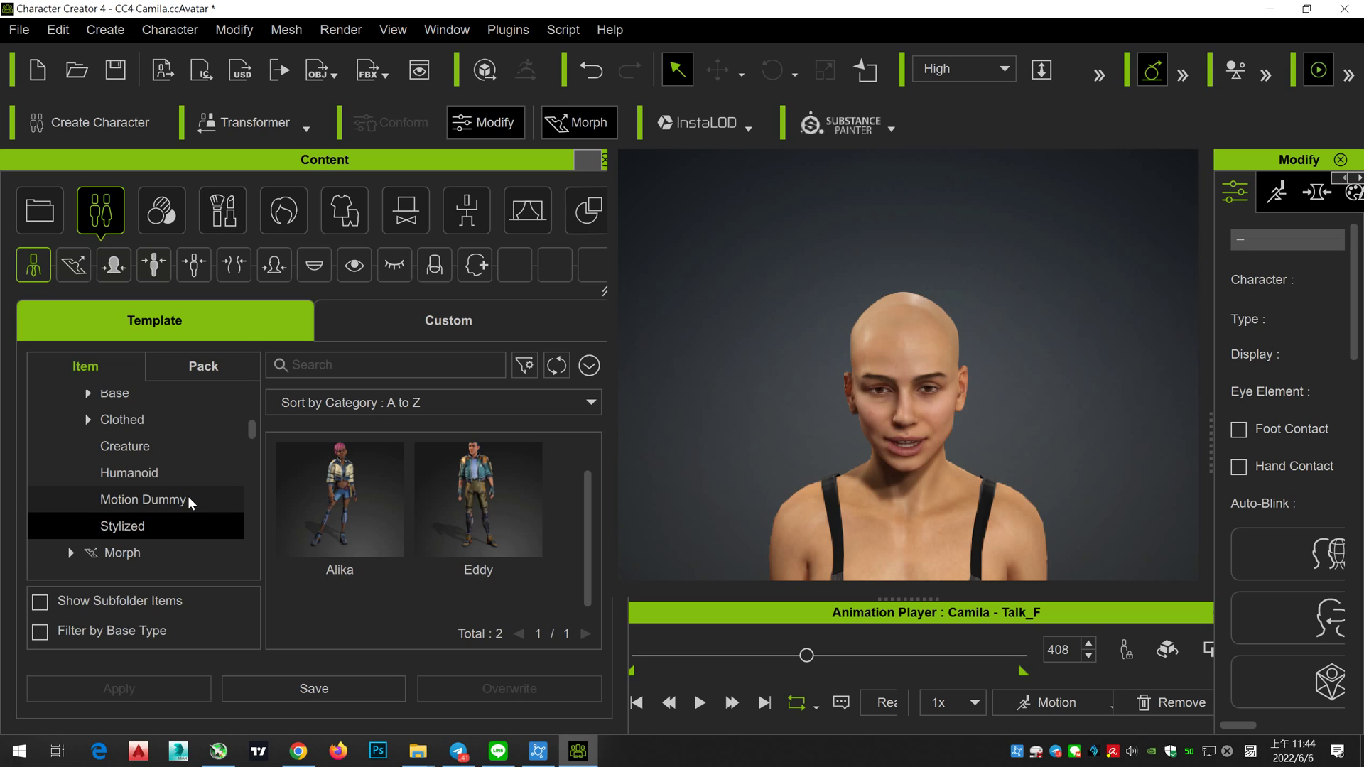
pyautogui.click(167, 419)
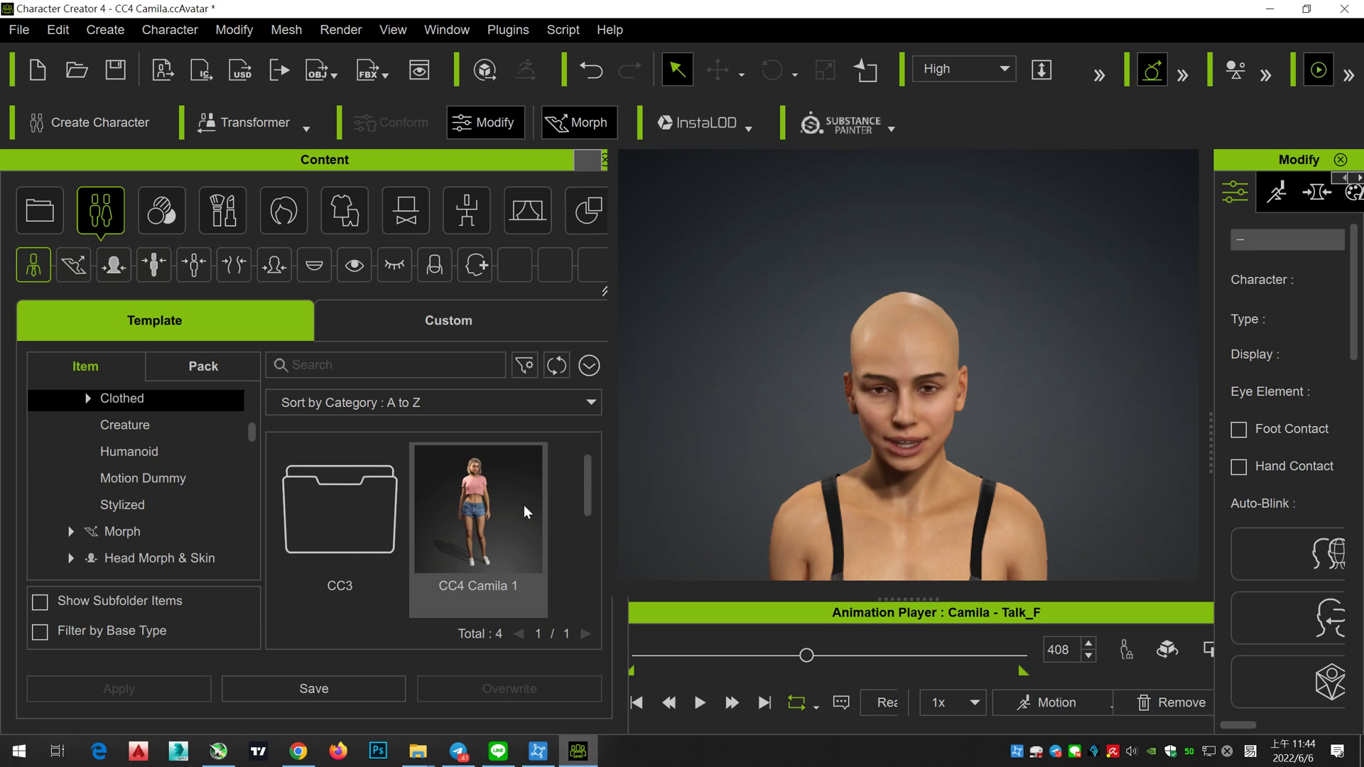
# Step: Load CC4 Camila 1, discarding the current project without saving and confirming Apply Avatar
pyautogui.scroll(-1, 526, 511)
pyautogui.scroll(-1, 521, 512)
pyautogui.scroll(2, 522, 512)
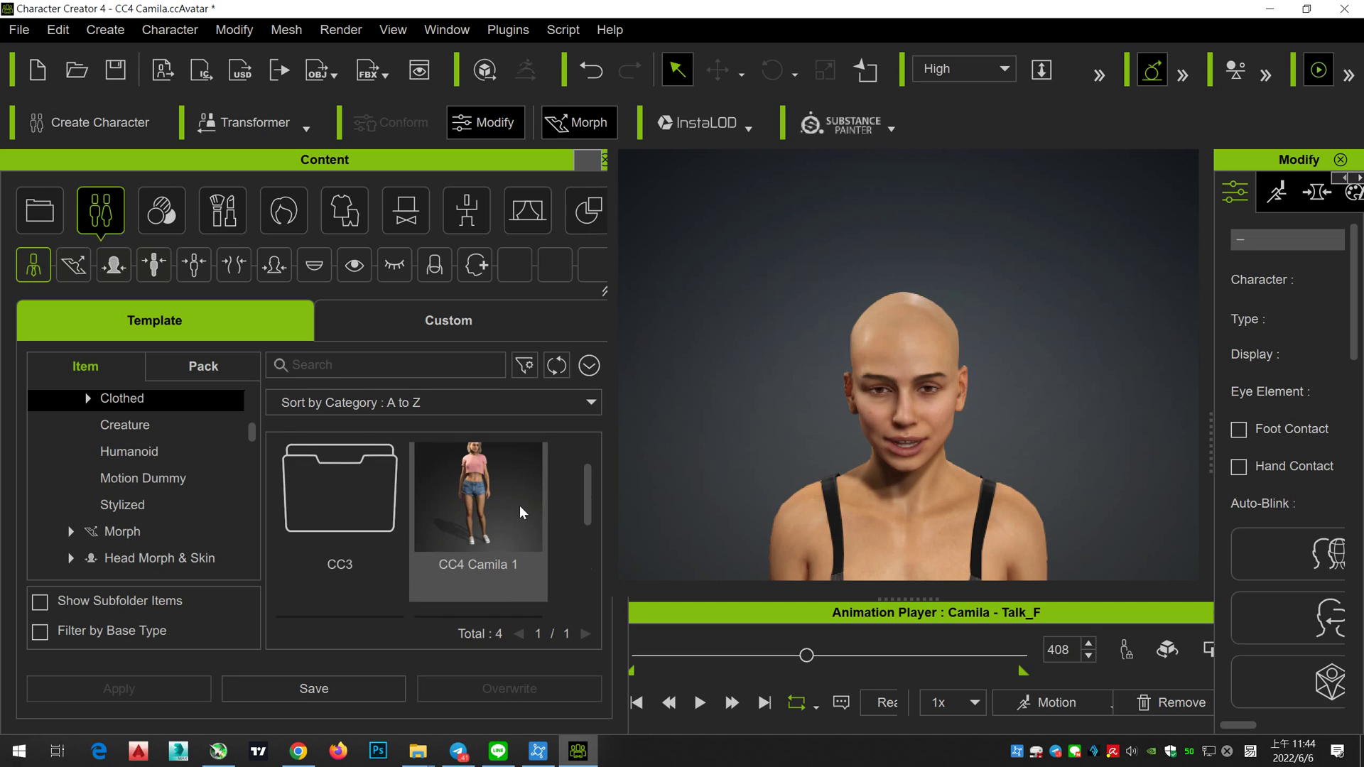
pyautogui.scroll(-3, 522, 512)
pyautogui.scroll(2, 521, 512)
pyautogui.scroll(1, 515, 513)
pyautogui.click(487, 494)
pyautogui.doubleClick(487, 494)
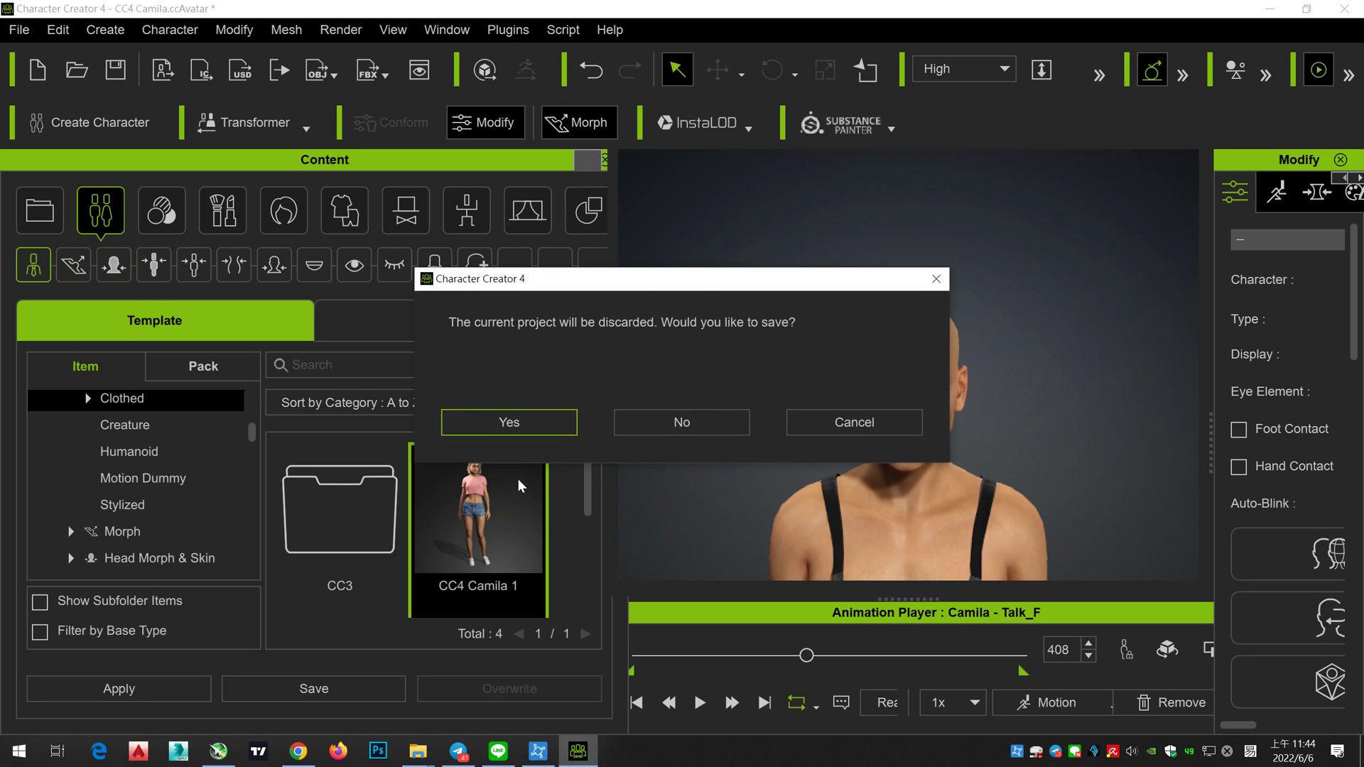
pyautogui.click(646, 424)
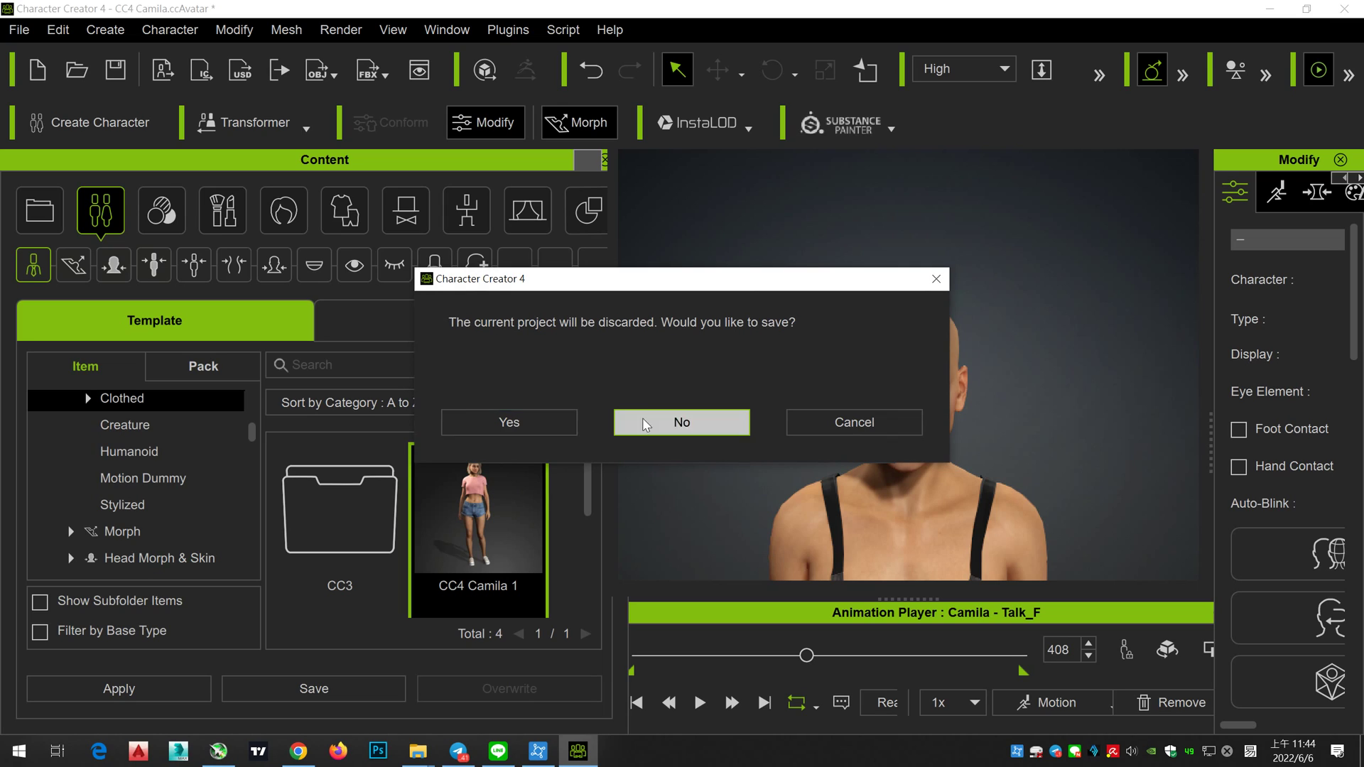
pyautogui.click(647, 440)
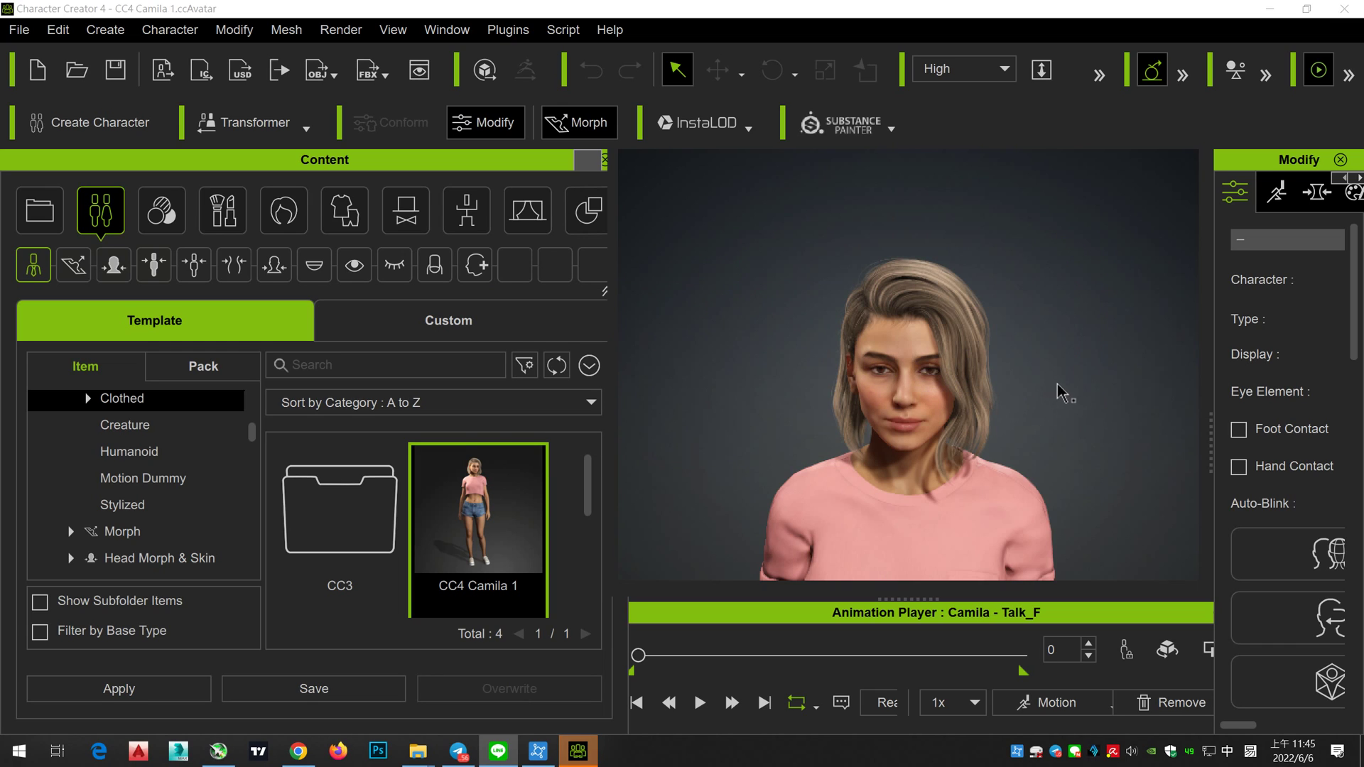
# Step: Play, pause and resume Talk_F on clothed Camila 1, then orbit to her face
pyautogui.scroll(2, 931, 380)
pyautogui.scroll(3, 930, 380)
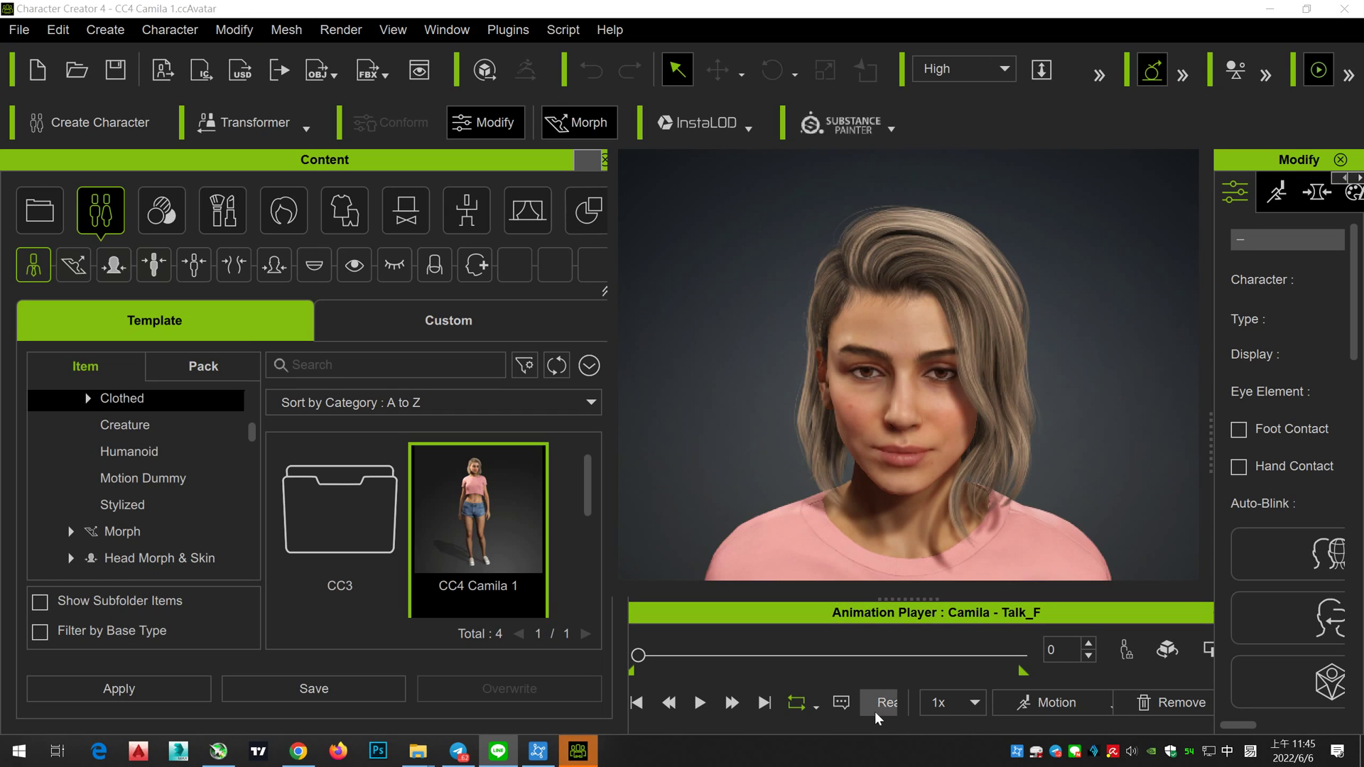
pyautogui.click(700, 702)
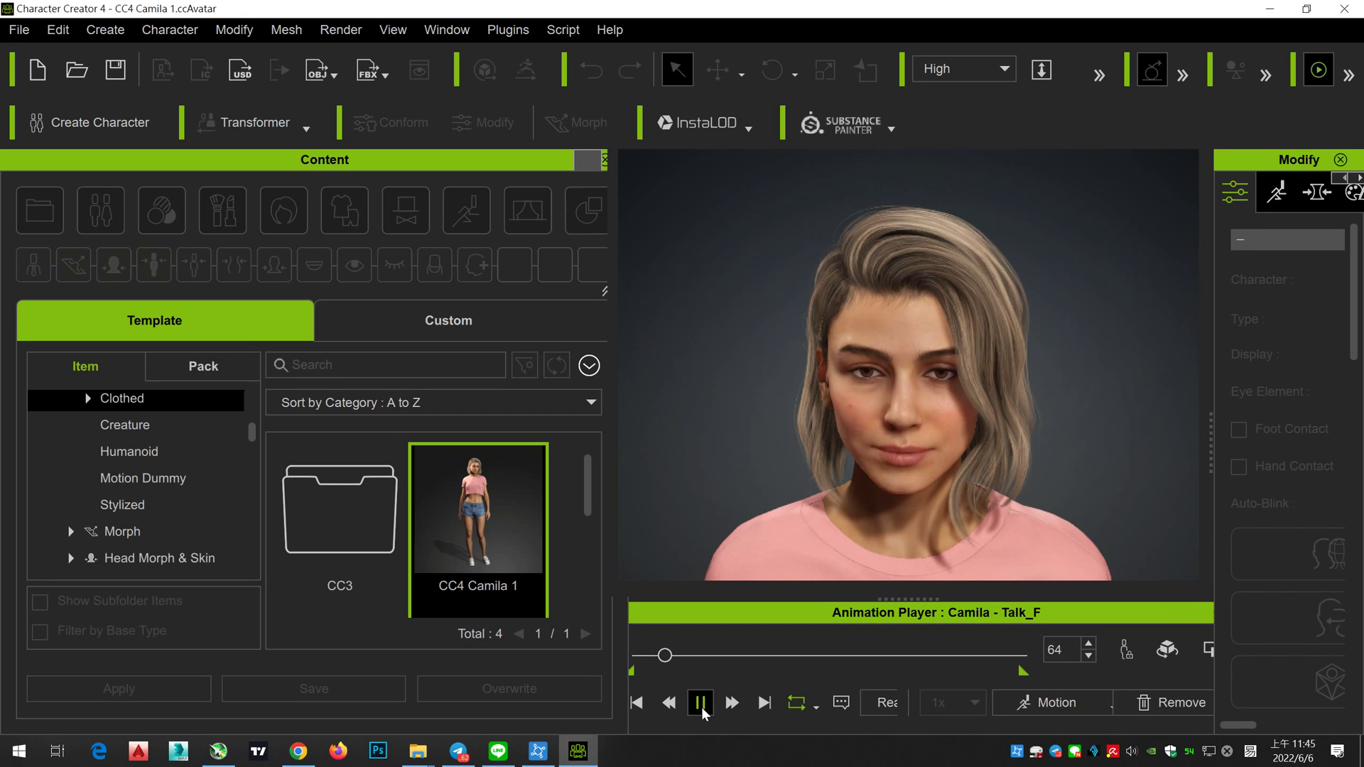
pyautogui.click(702, 709)
pyautogui.click(700, 703)
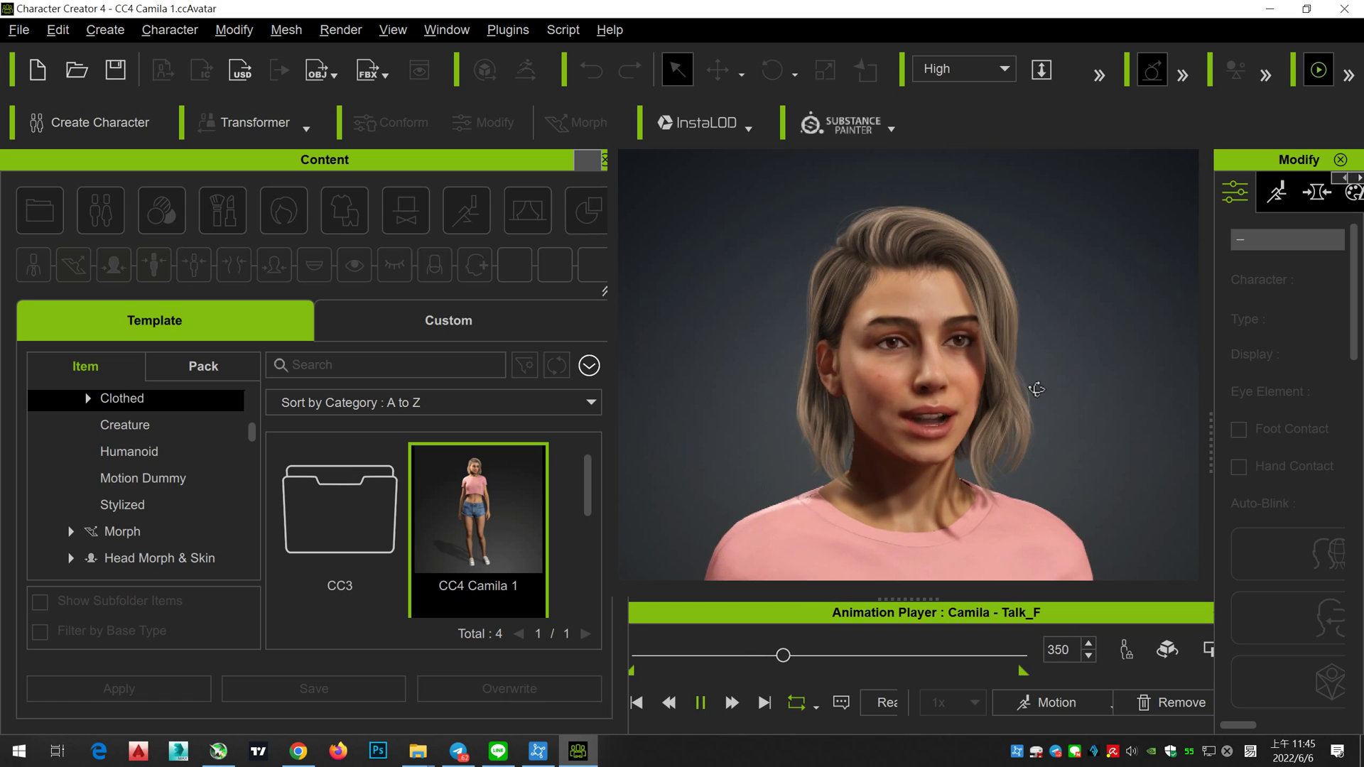
pyautogui.scroll(3, 994, 376)
pyautogui.scroll(5, 1033, 323)
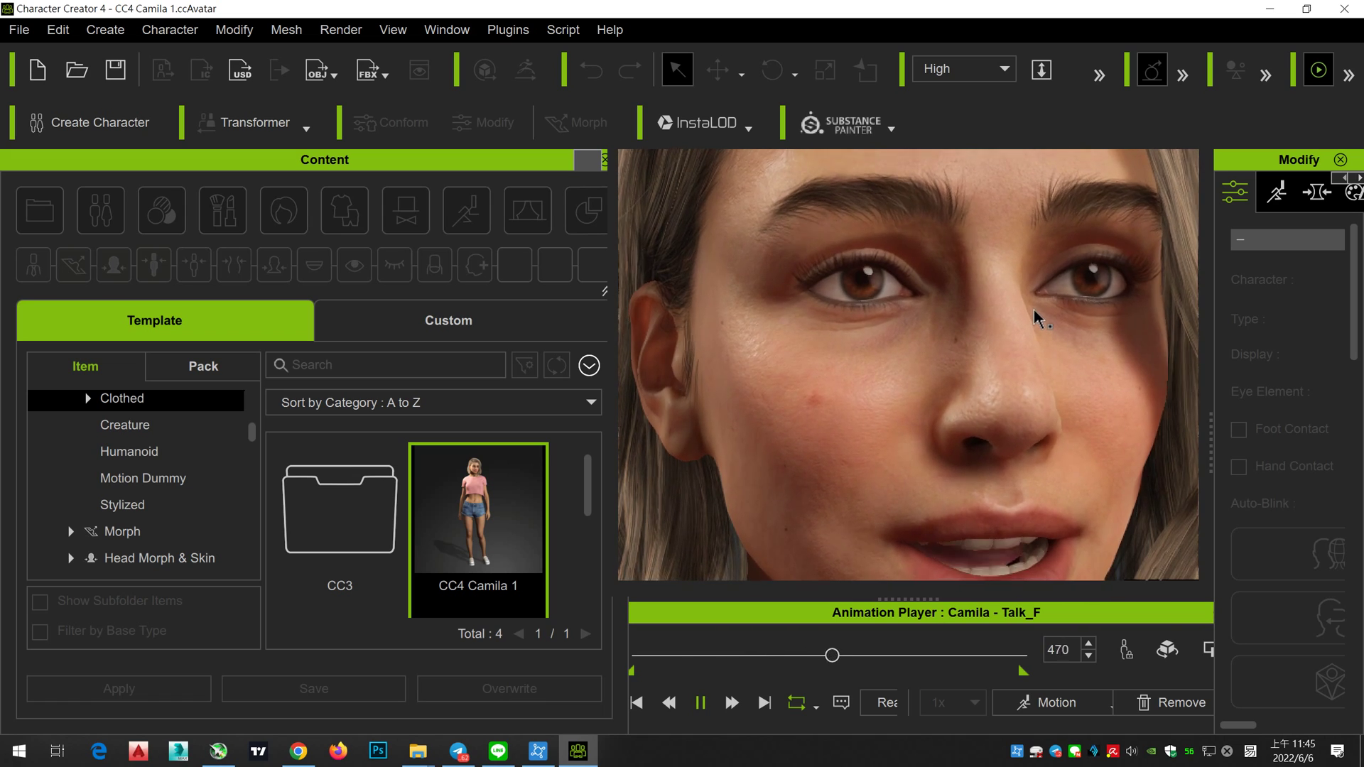
pyautogui.scroll(-5, 1034, 316)
pyautogui.scroll(-5, 963, 430)
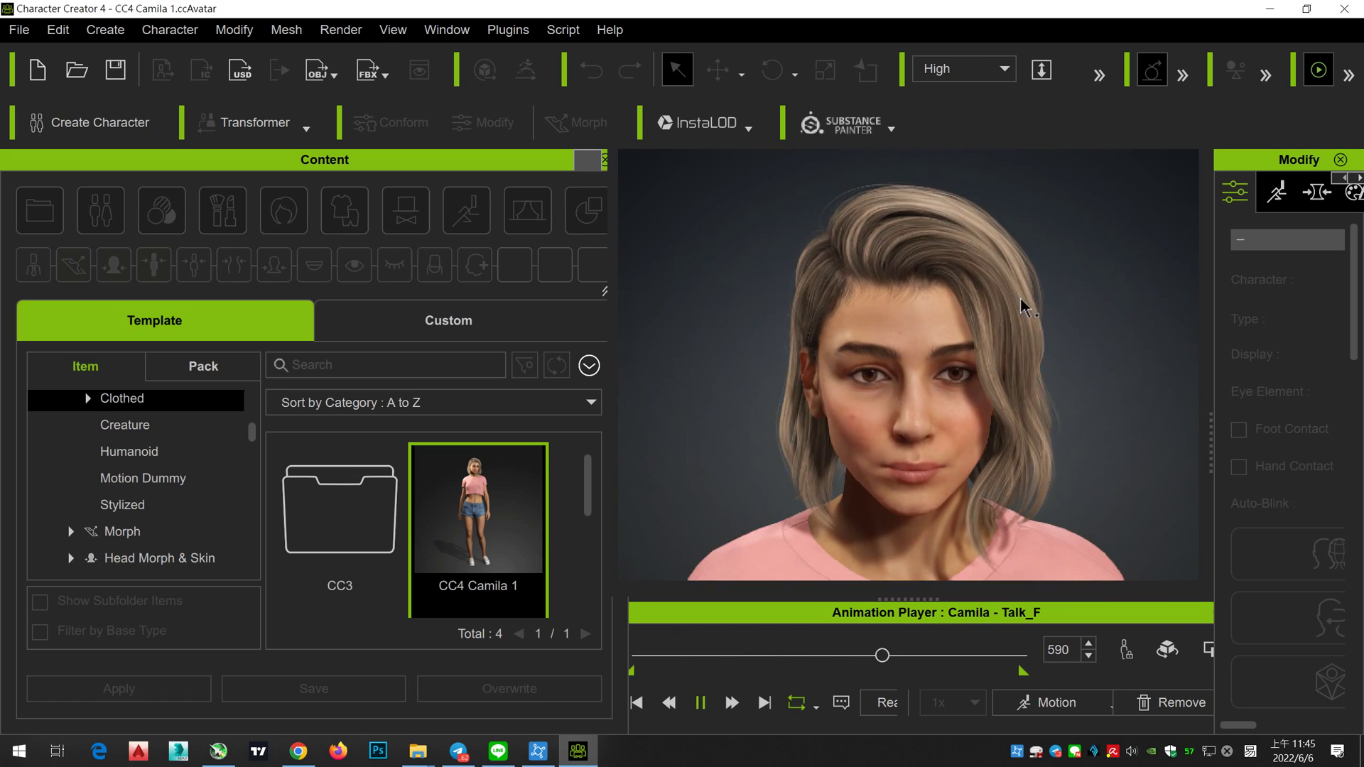
pyautogui.moveTo(1023, 306)
pyautogui.mouseDown(button='right')
pyautogui.moveTo(951, 287)
pyautogui.moveTo(897, 444)
pyautogui.mouseUp(button='right')
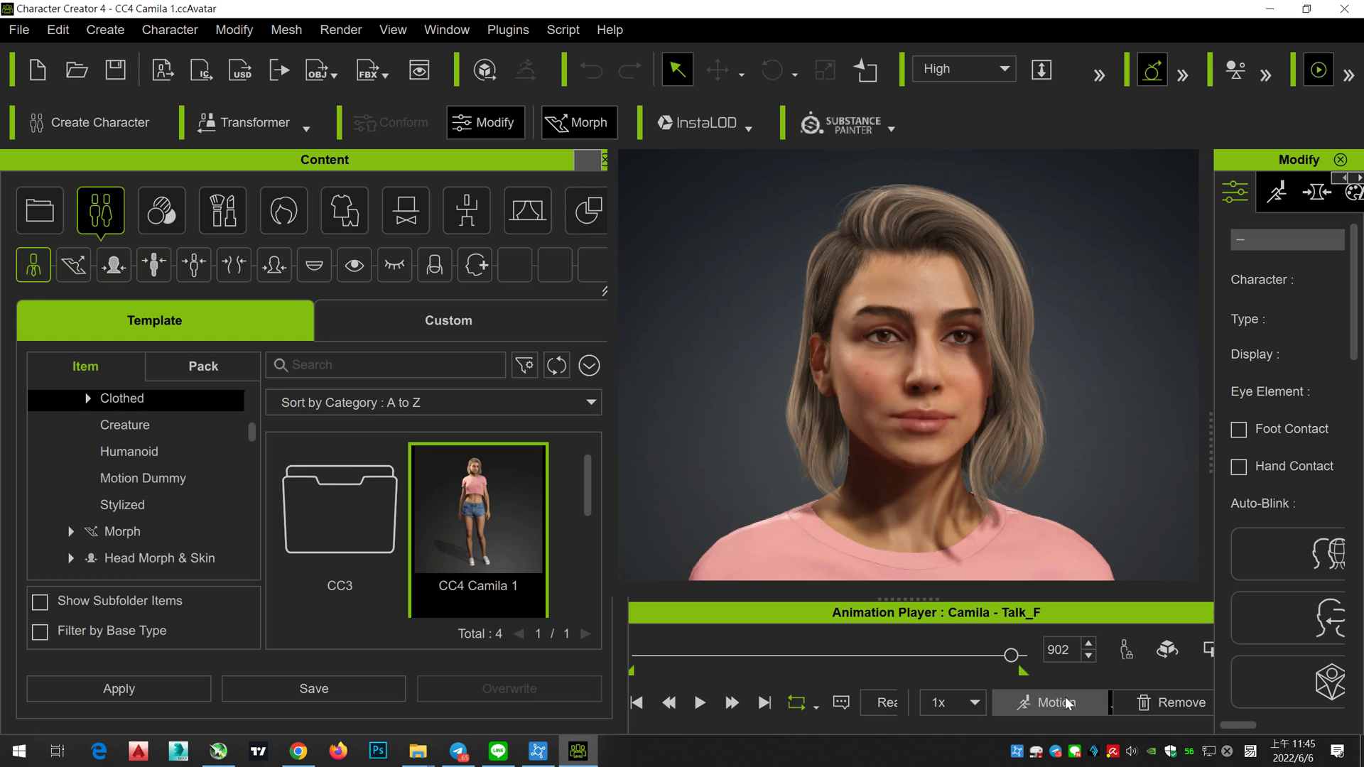
# Step: Browse the Creature, Base, Humanoid, Motion Dummy and Stylized templates, selecting the Horse
pyautogui.scroll(-1, 441, 540)
pyautogui.scroll(-2, 426, 561)
pyautogui.scroll(1, 201, 518)
pyautogui.scroll(1, 184, 490)
pyautogui.click(178, 474)
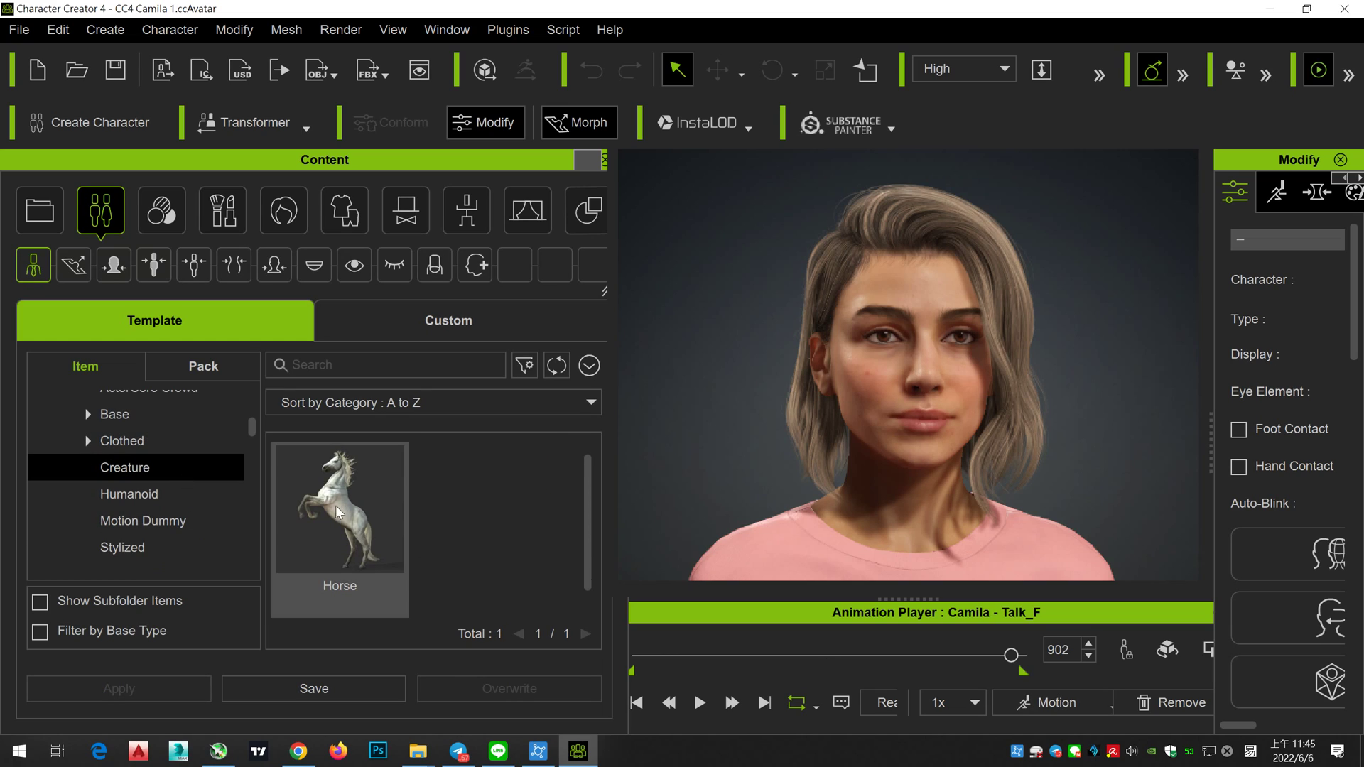
pyautogui.scroll(1, 163, 472)
pyautogui.click(152, 462)
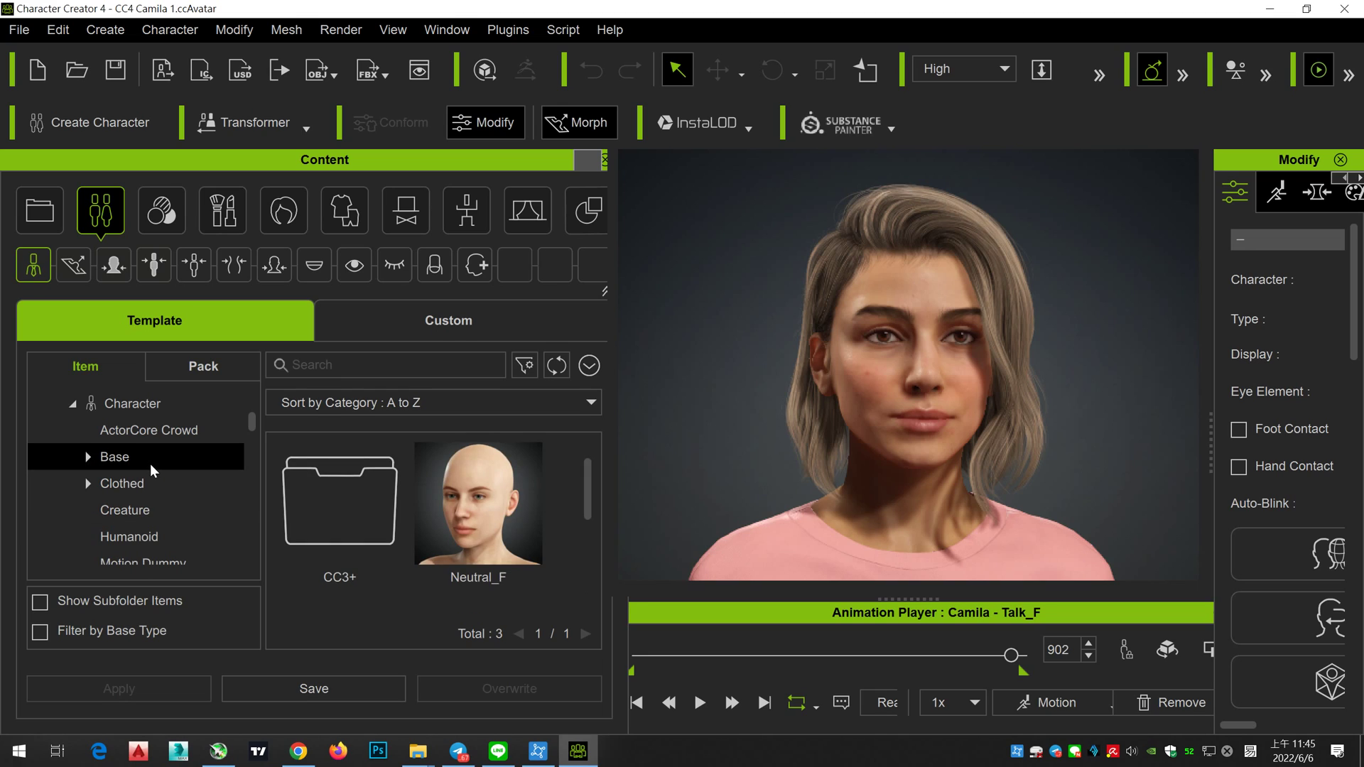
pyautogui.scroll(-2, 433, 526)
pyautogui.click(161, 532)
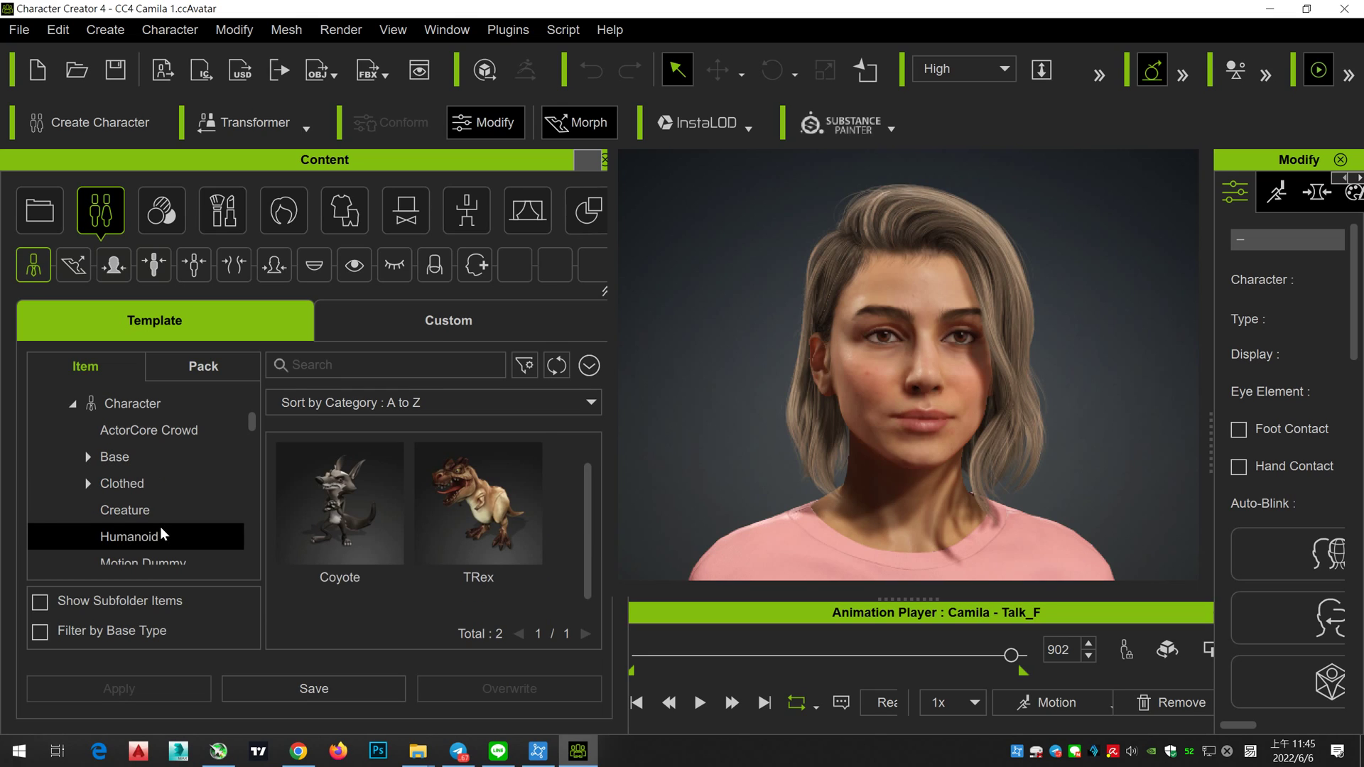
pyautogui.scroll(-1, 176, 522)
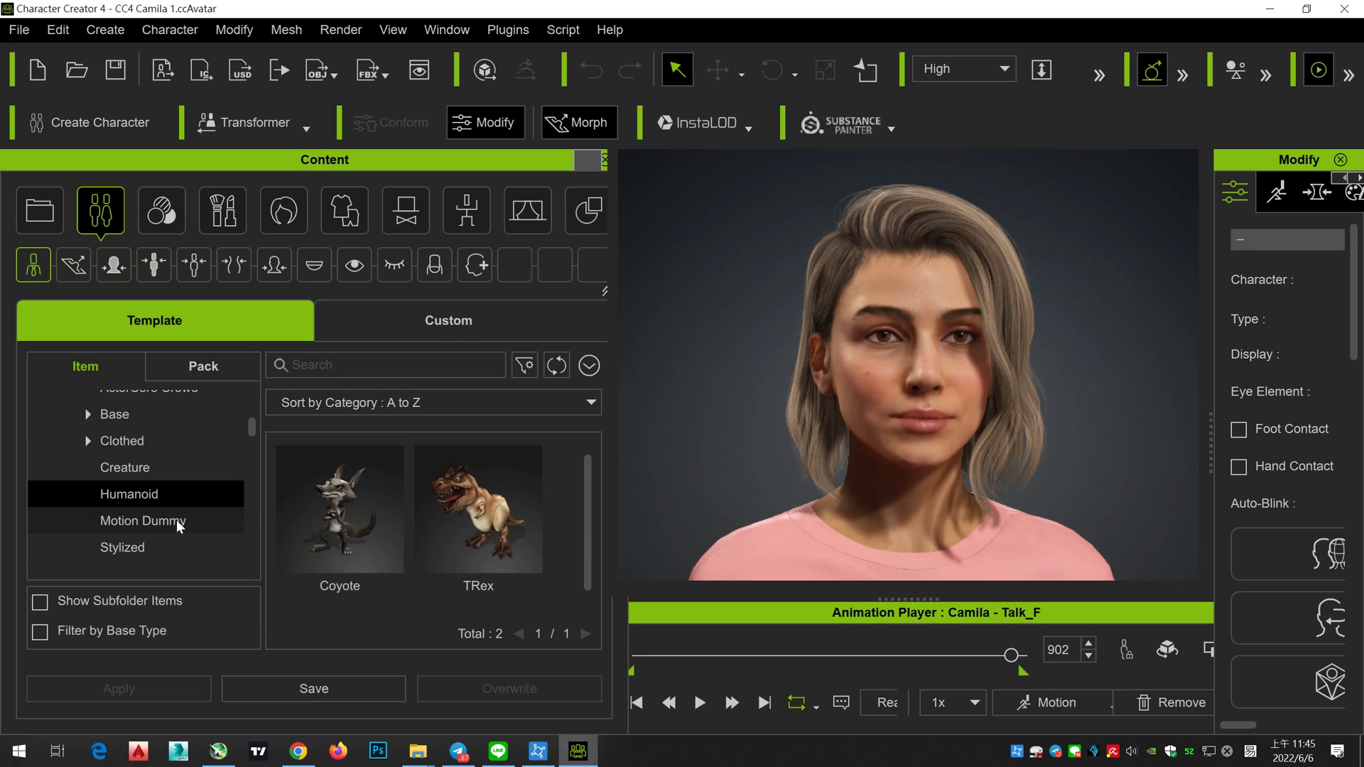
pyautogui.click(178, 525)
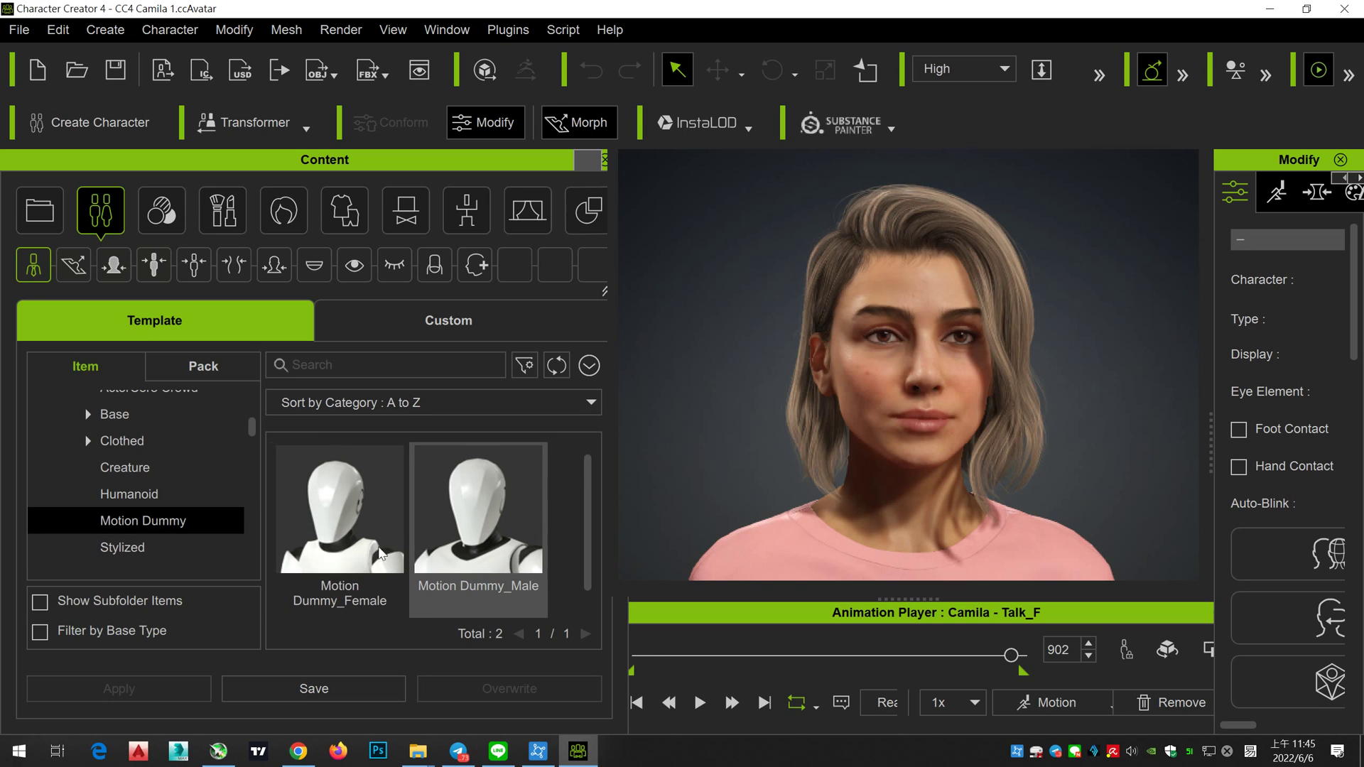
pyautogui.click(173, 548)
pyautogui.click(167, 467)
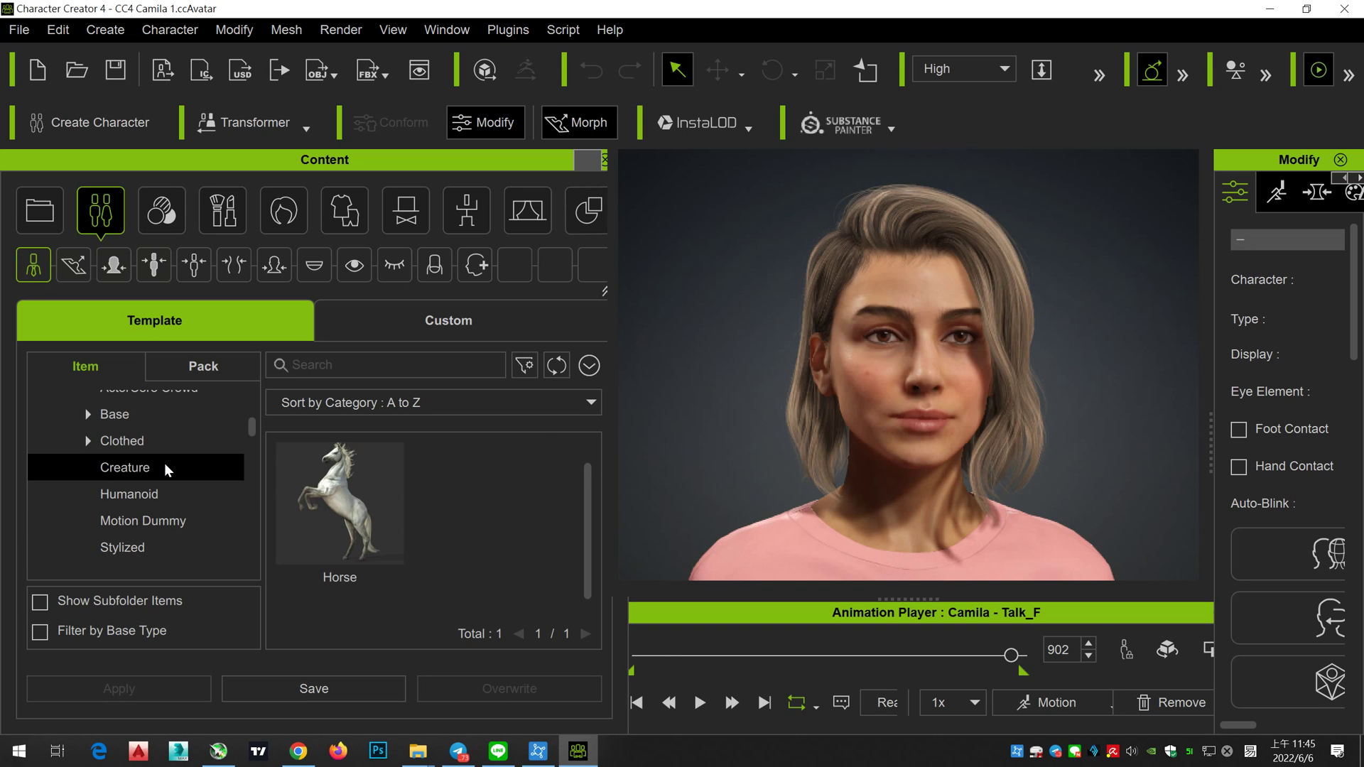
pyautogui.click(343, 487)
# Step: View the sample CC Project files, then scroll Head Morph & Skin to the bald-head items
pyautogui.scroll(1, 162, 483)
pyautogui.scroll(2, 162, 483)
pyautogui.click(181, 446)
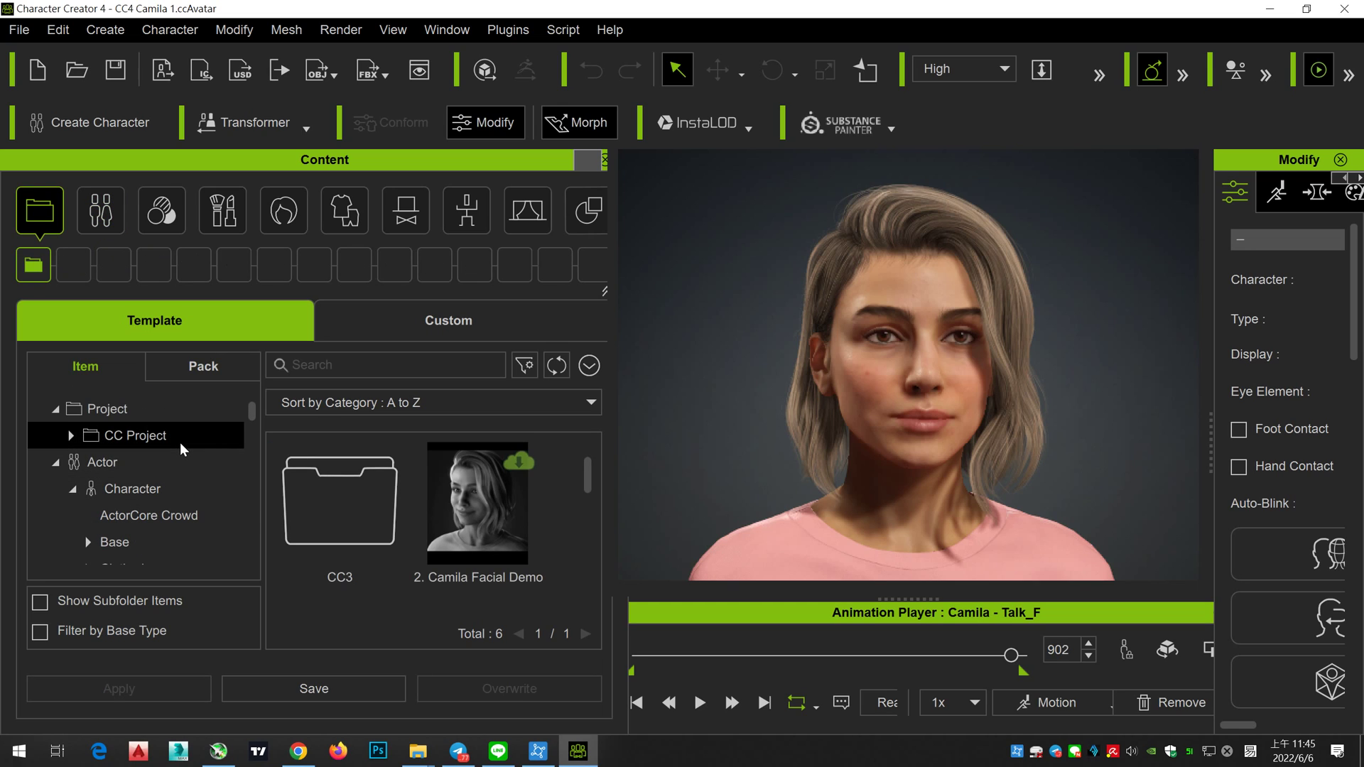
pyautogui.scroll(-2, 417, 516)
pyautogui.scroll(-2, 546, 531)
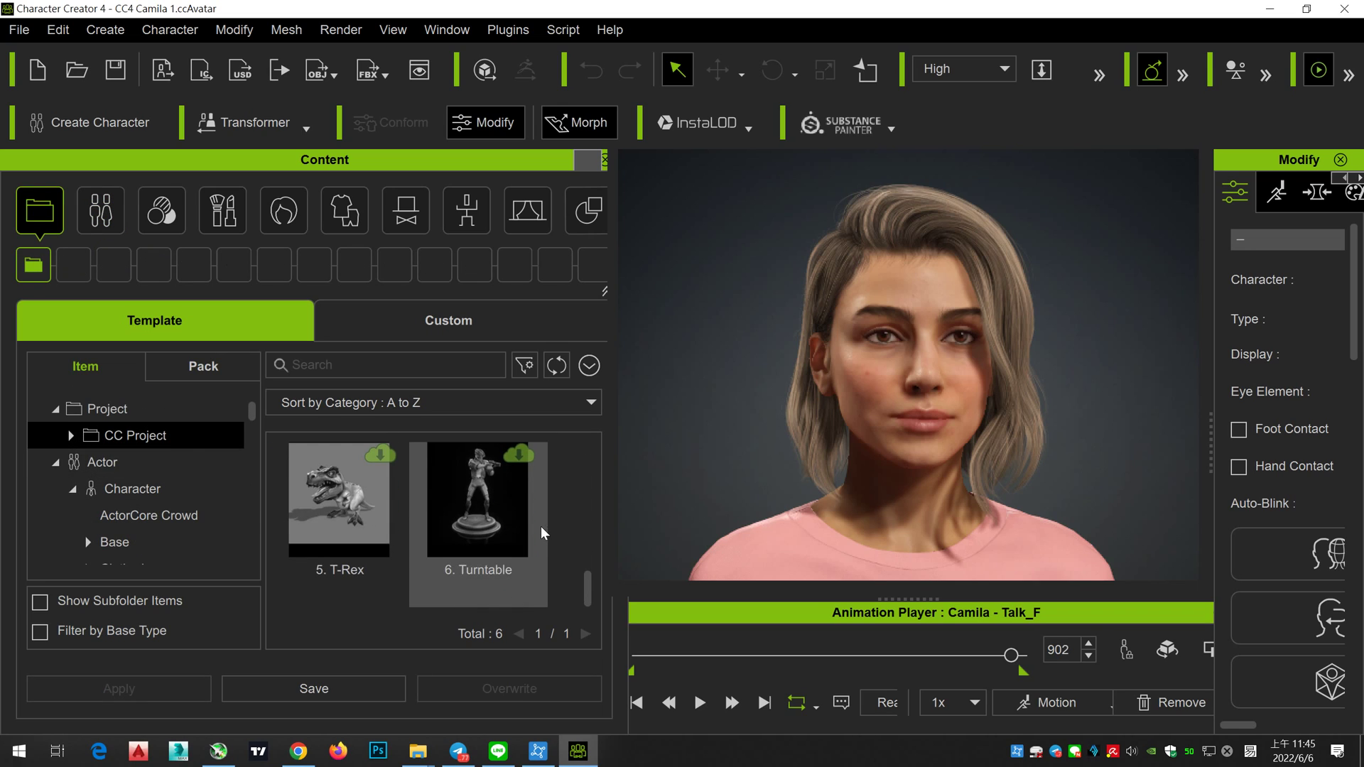
pyautogui.scroll(-5, 167, 510)
pyautogui.scroll(-1, 167, 510)
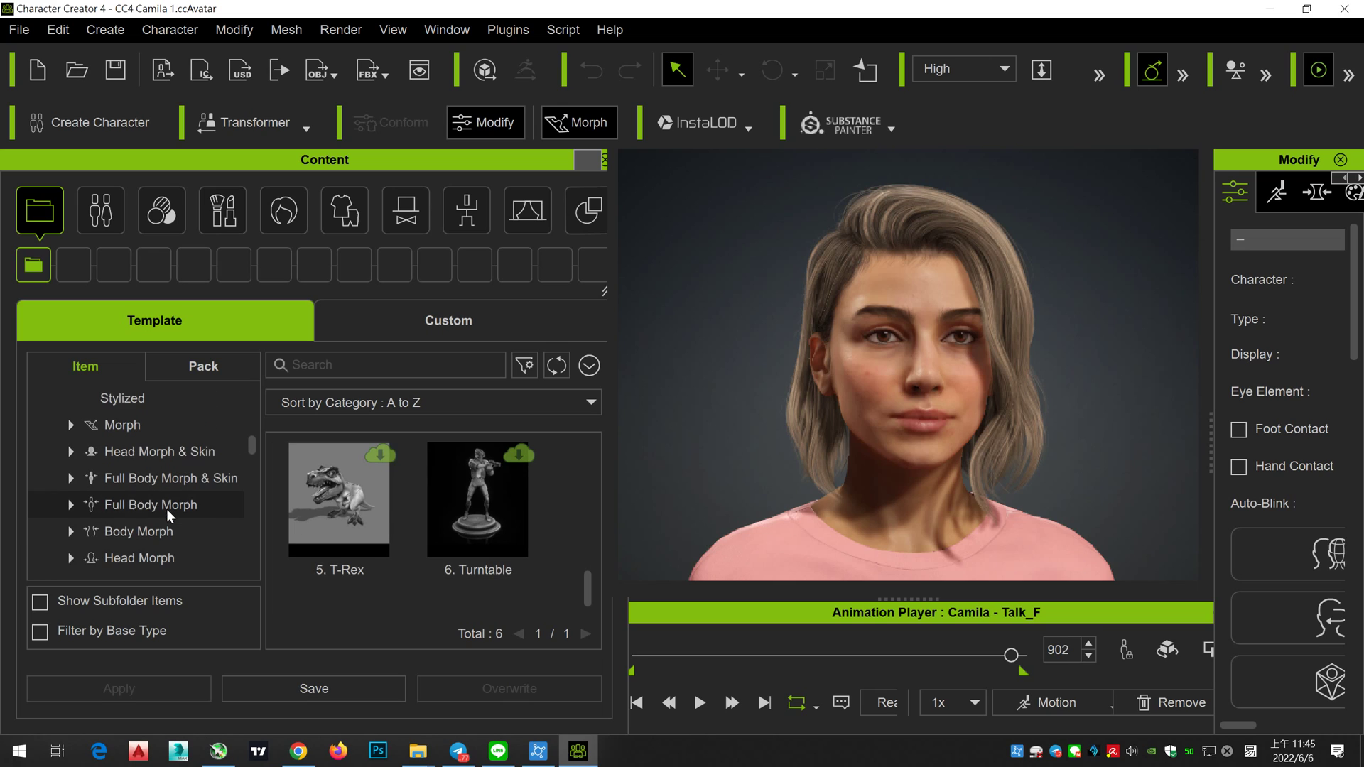
pyautogui.click(182, 452)
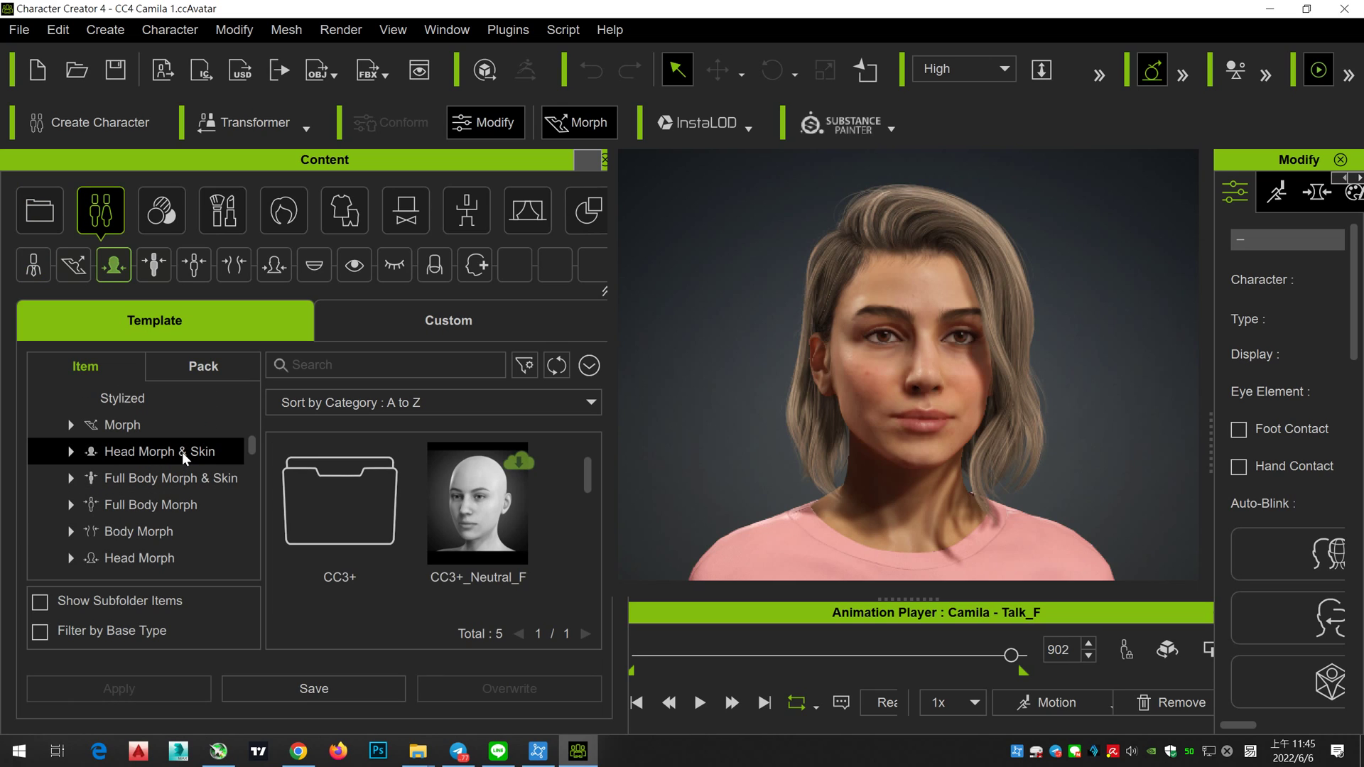
pyautogui.scroll(-2, 325, 516)
pyautogui.scroll(-4, 201, 522)
pyautogui.scroll(-1, 201, 518)
# Step: Apply the Camila Extended custom facial profile to Camila 1 and replay Talk_F
pyautogui.click(183, 537)
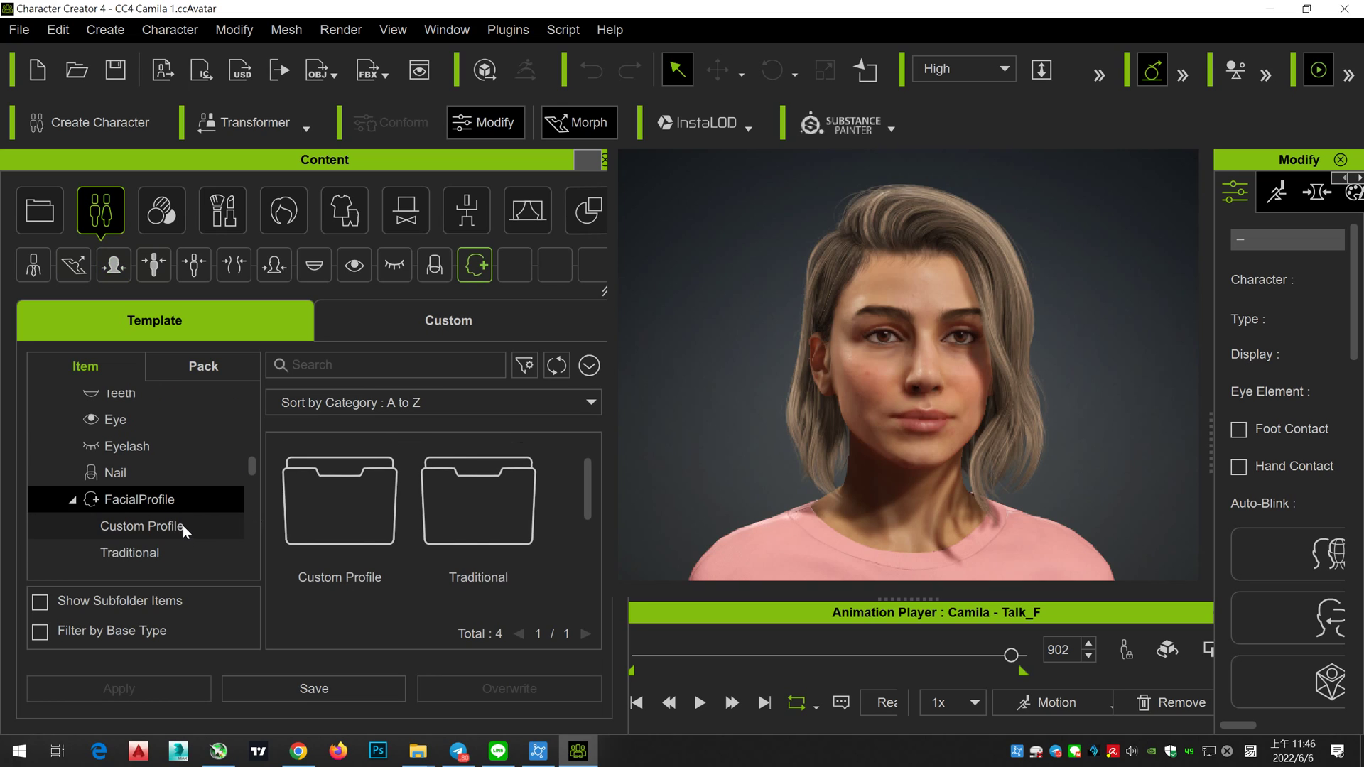
pyautogui.click(181, 525)
pyautogui.click(181, 549)
pyautogui.click(206, 527)
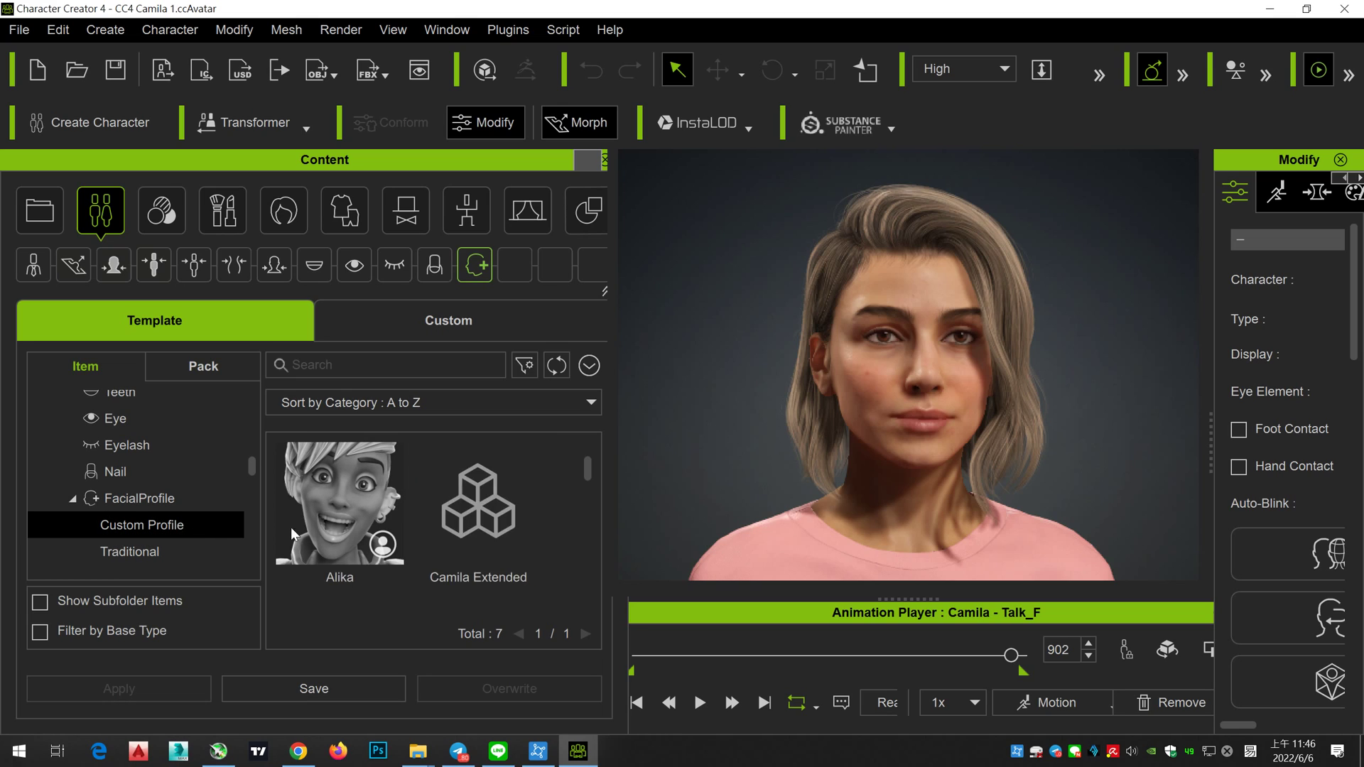
pyautogui.click(505, 503)
pyautogui.rightClick(505, 503)
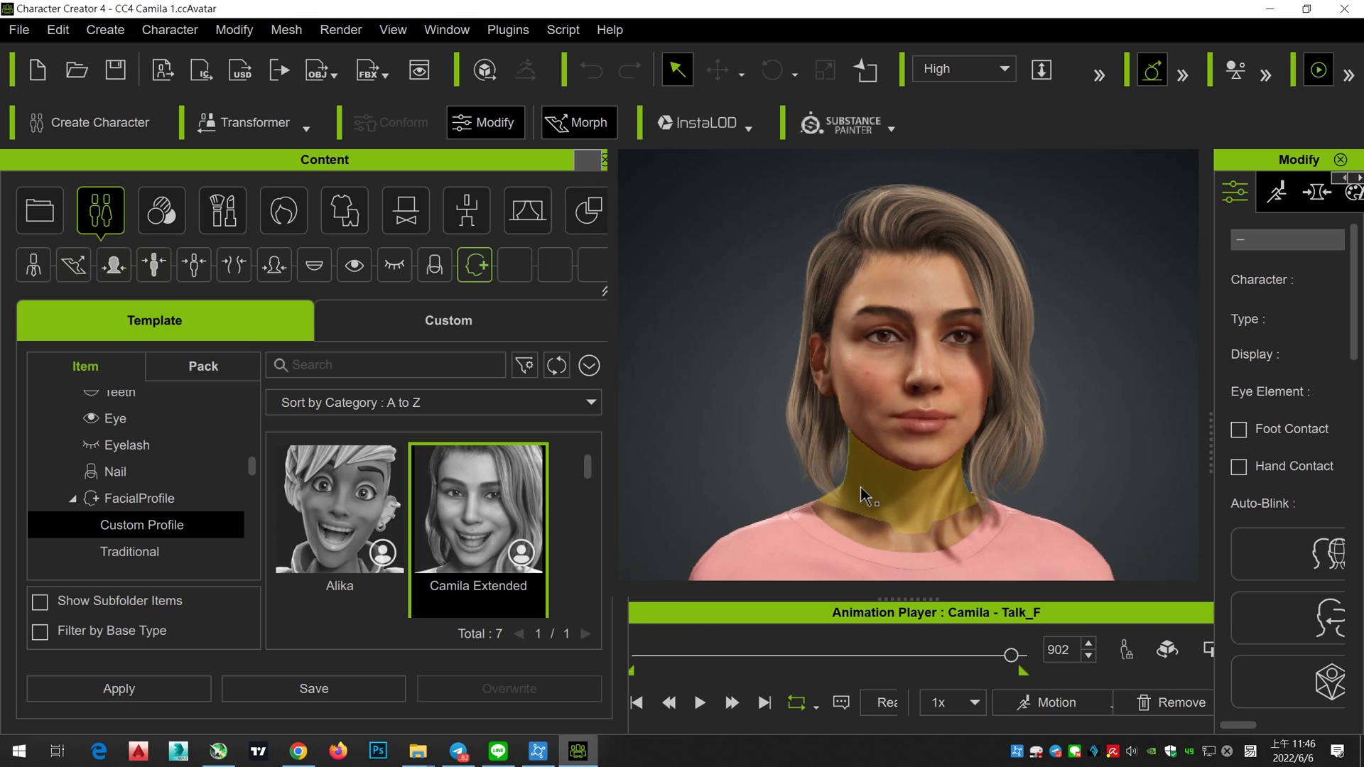
pyautogui.doubleClick(475, 485)
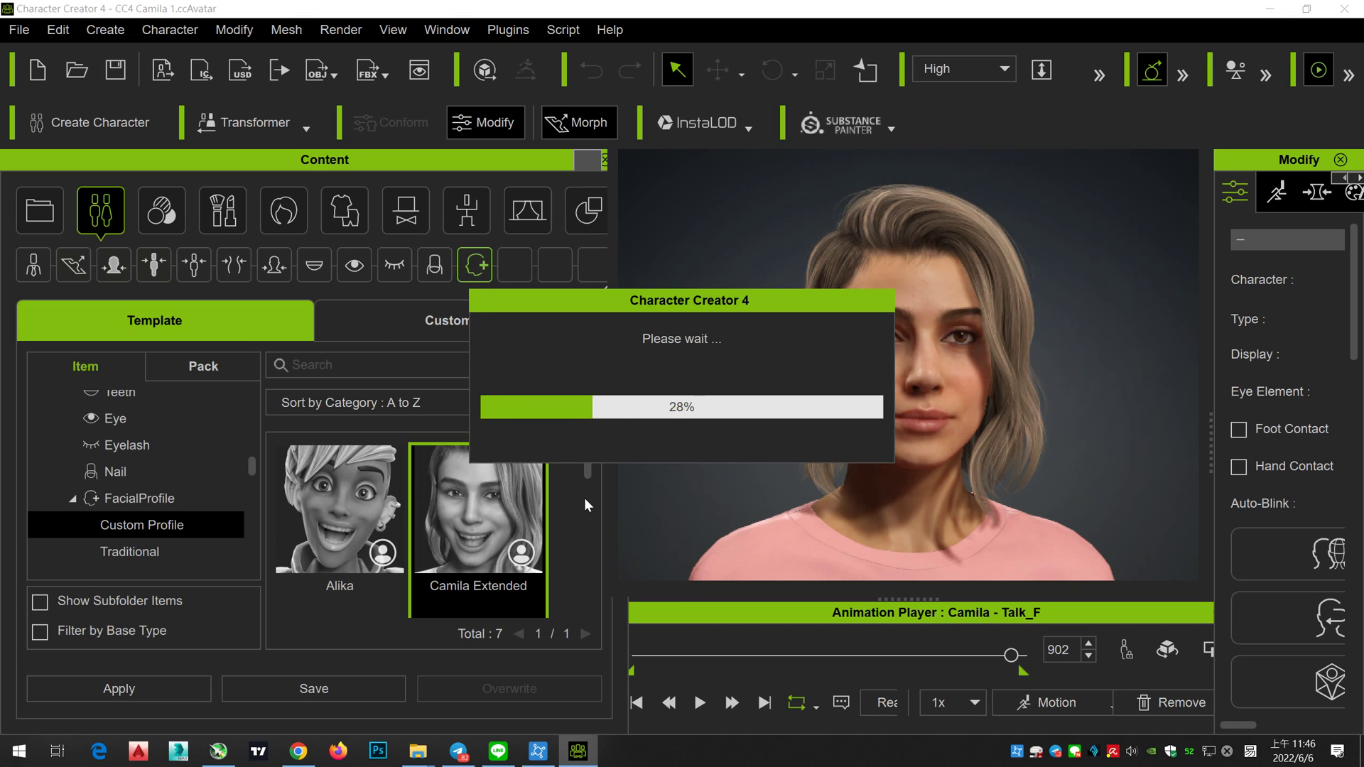
pyautogui.click(633, 577)
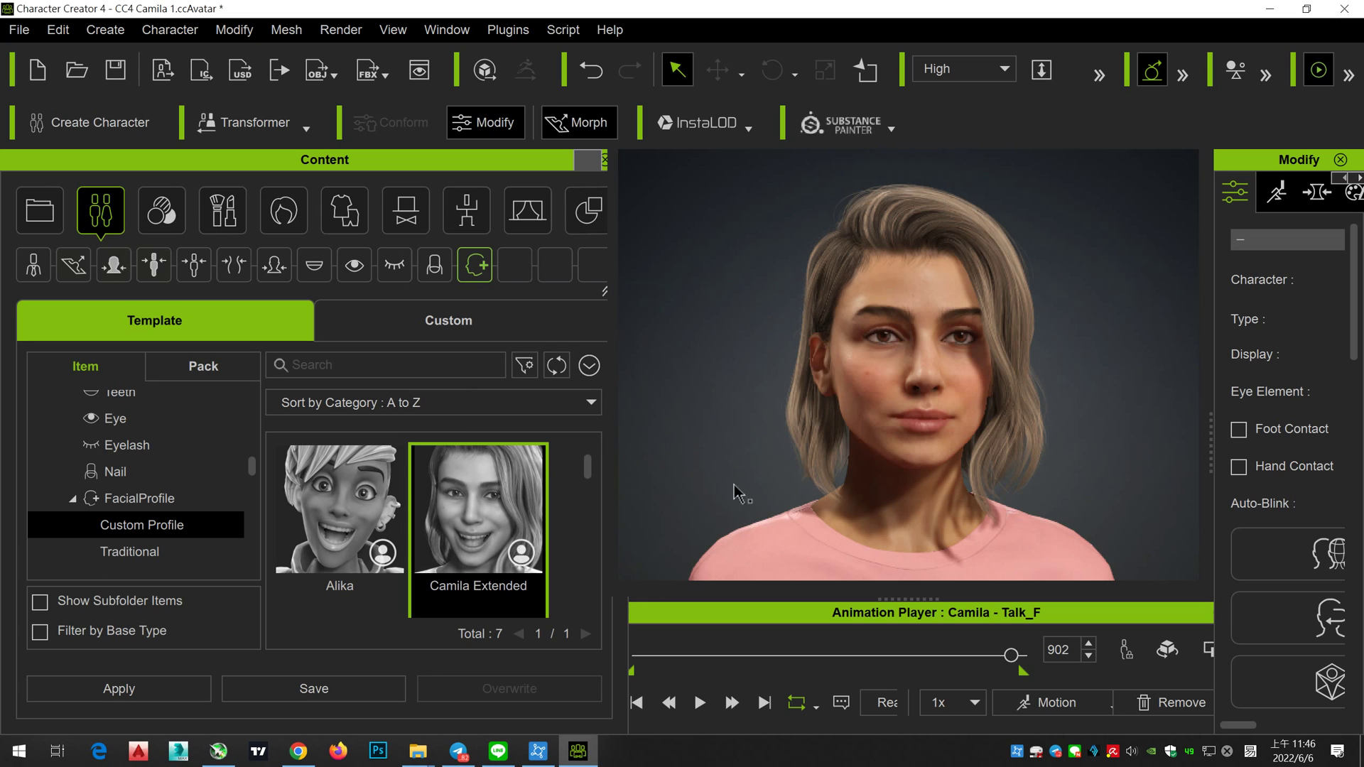
pyautogui.click(700, 704)
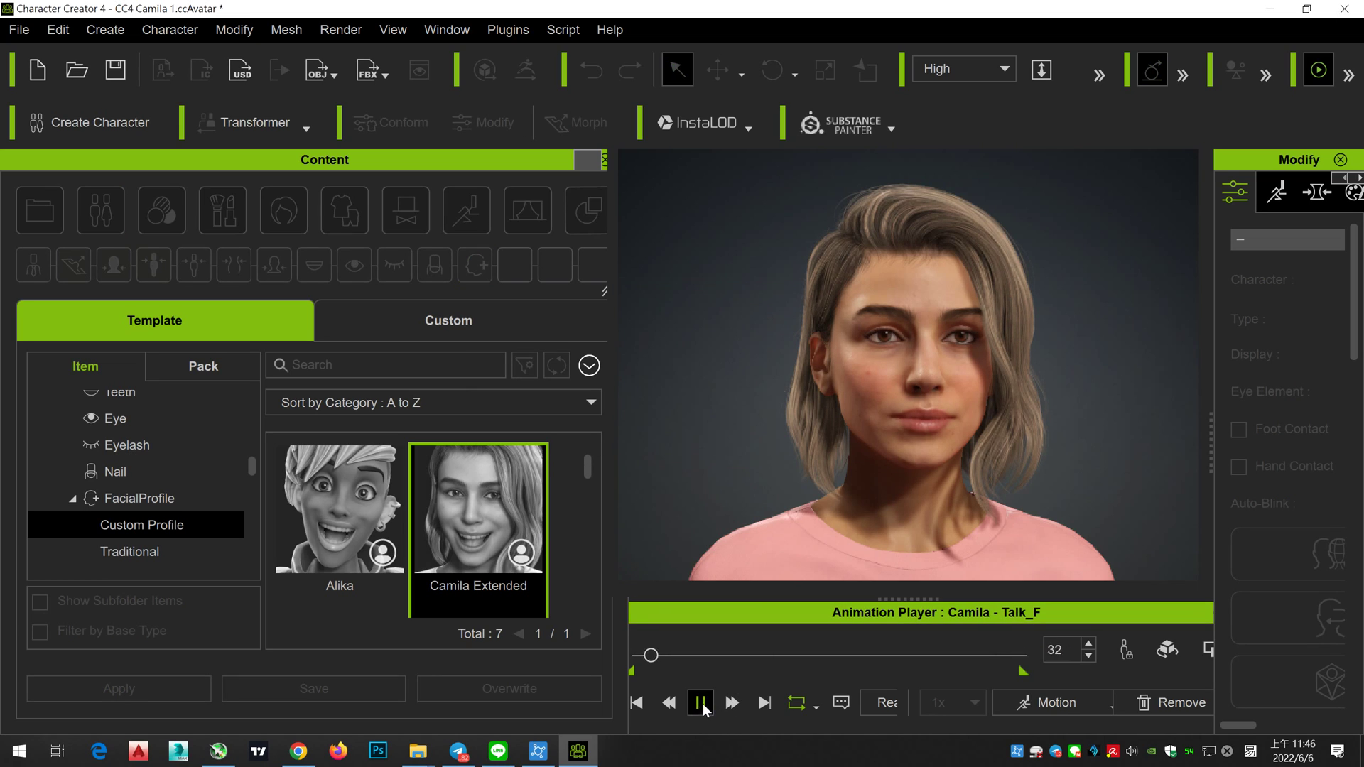
# Step: Switch Camila's preview motion to female Emote_F and play it
pyautogui.click(1098, 709)
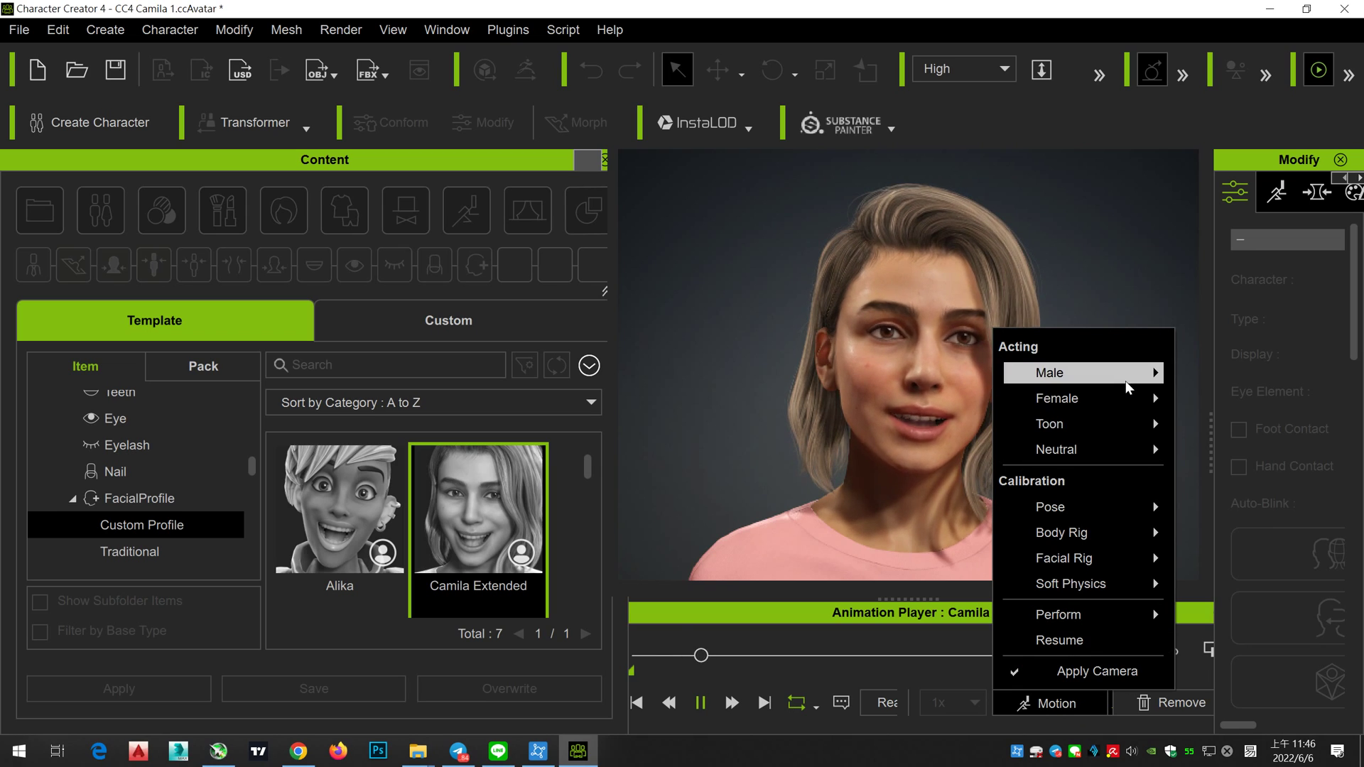
pyautogui.moveTo(1076, 397)
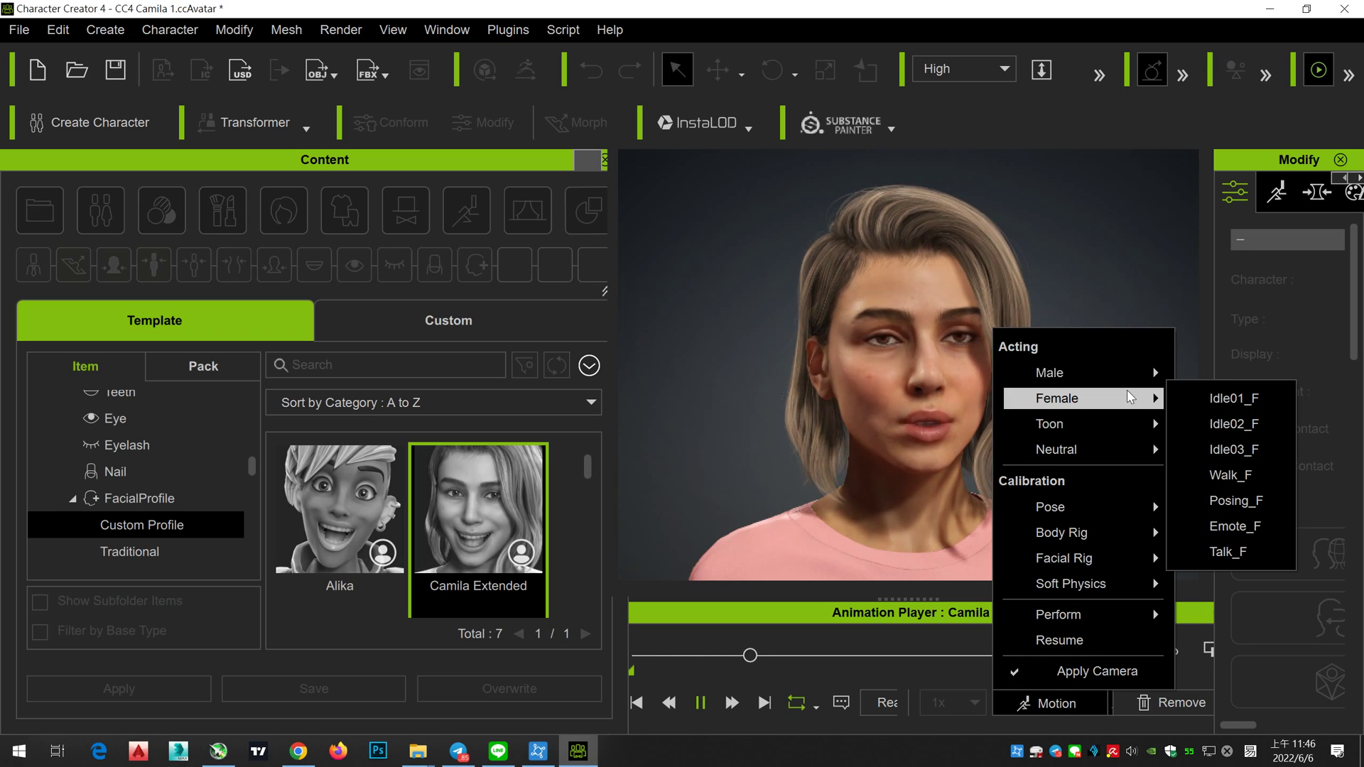
pyautogui.click(1234, 552)
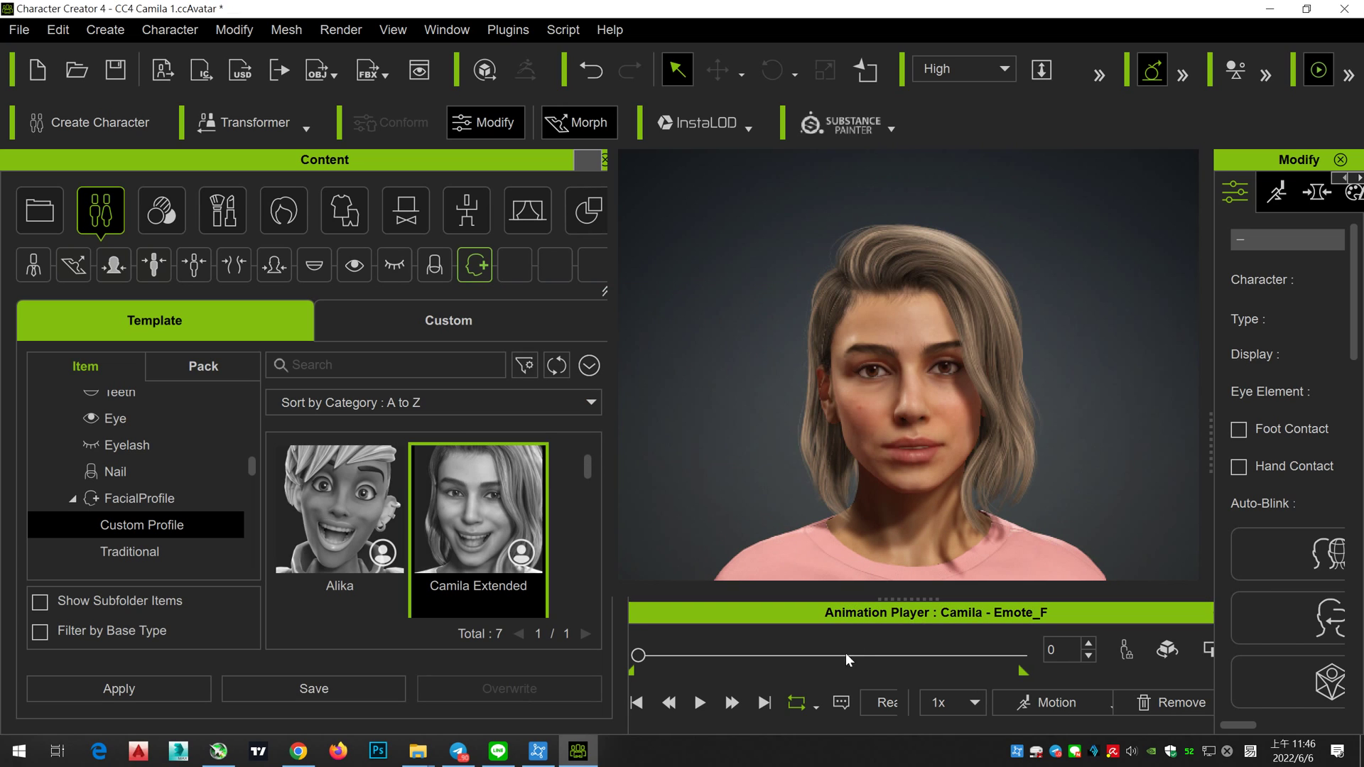
pyautogui.click(703, 705)
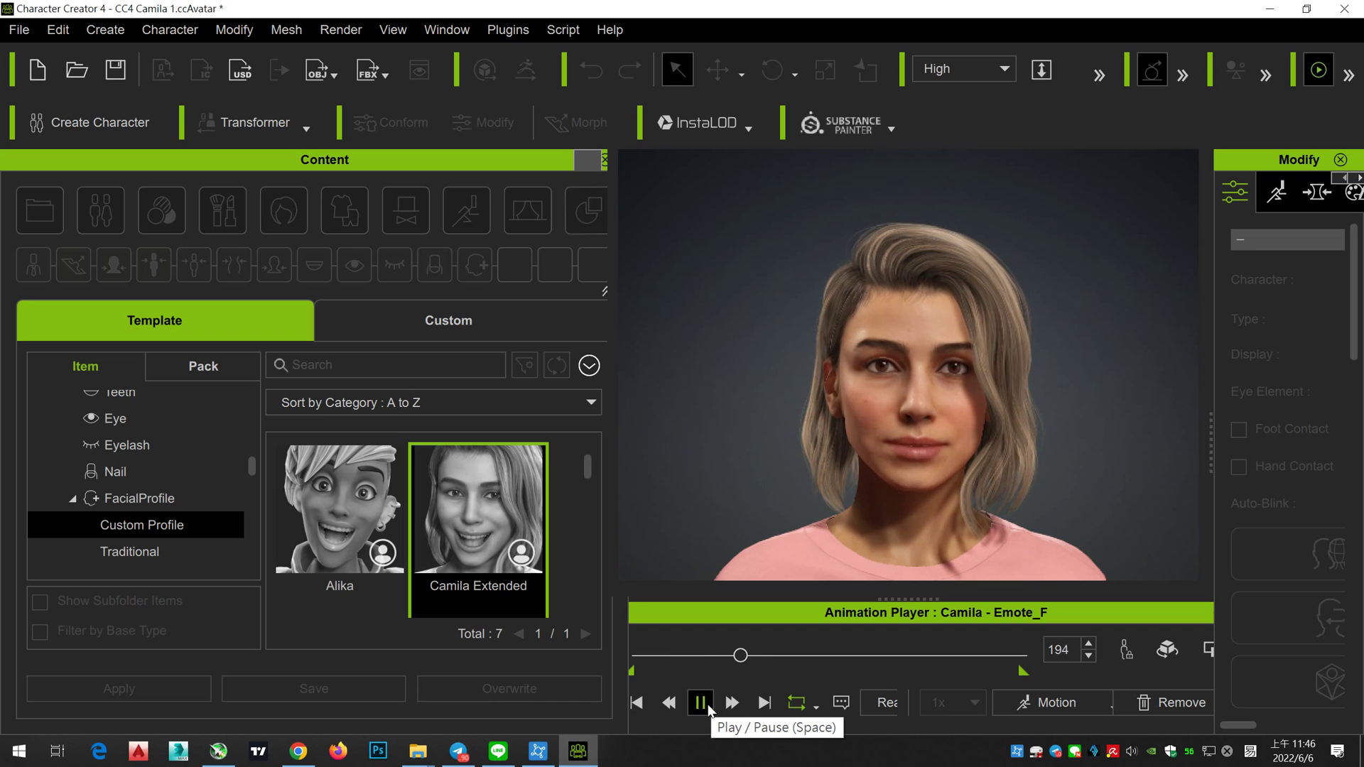
# Step: Zoom the viewport while Emote_F plays, pause, then list the Traditional facial profiles
pyautogui.scroll(3, 911, 393)
pyautogui.scroll(5, 1037, 420)
pyautogui.scroll(3, 1039, 419)
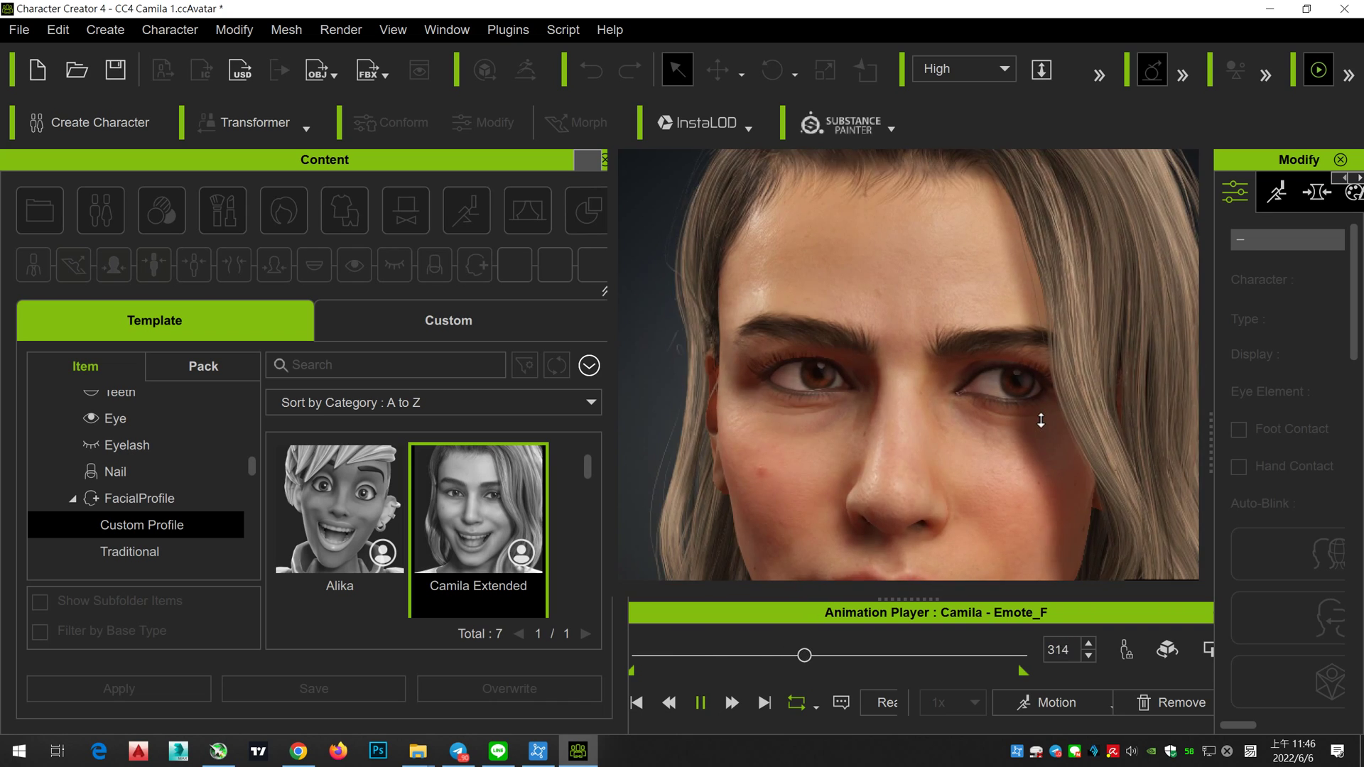
pyautogui.scroll(2, 1040, 419)
pyautogui.scroll(-5, 1041, 420)
pyautogui.scroll(-5, 1035, 420)
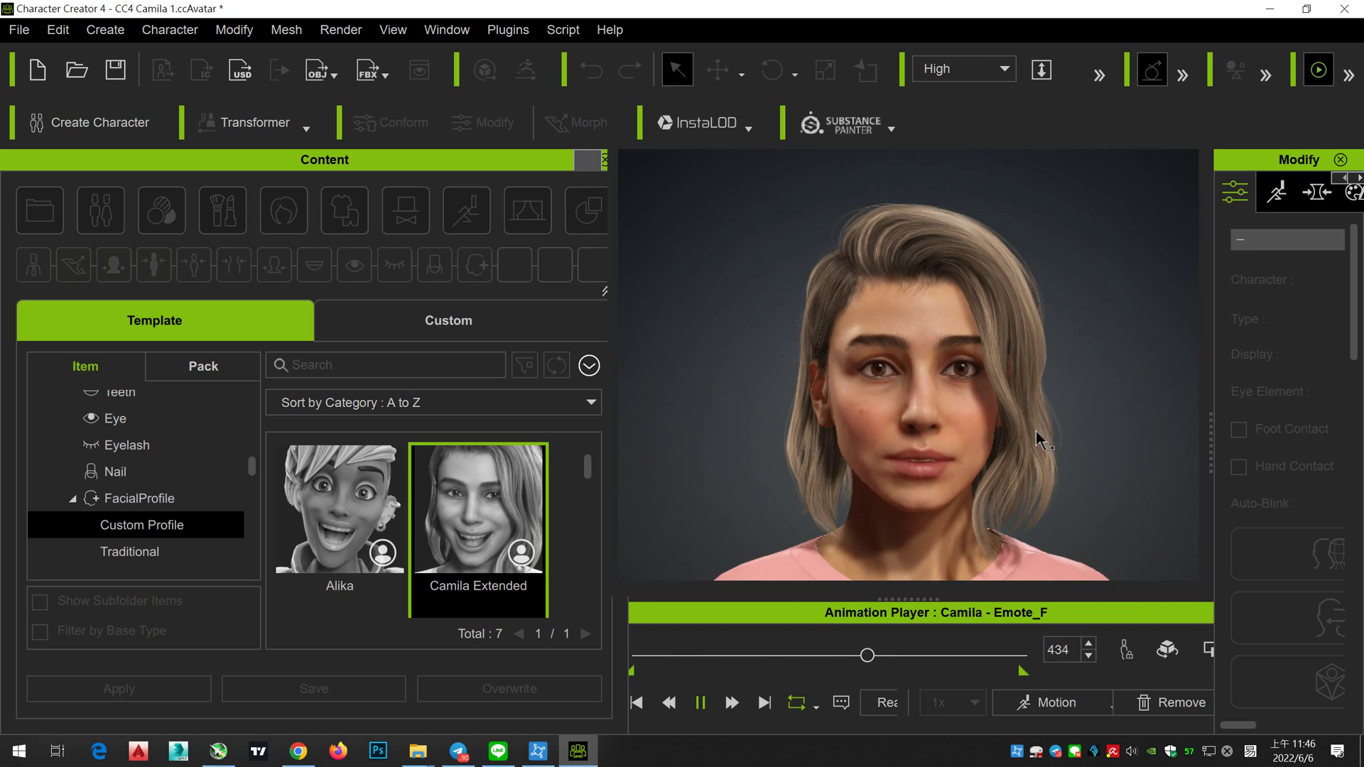
pyautogui.click(701, 703)
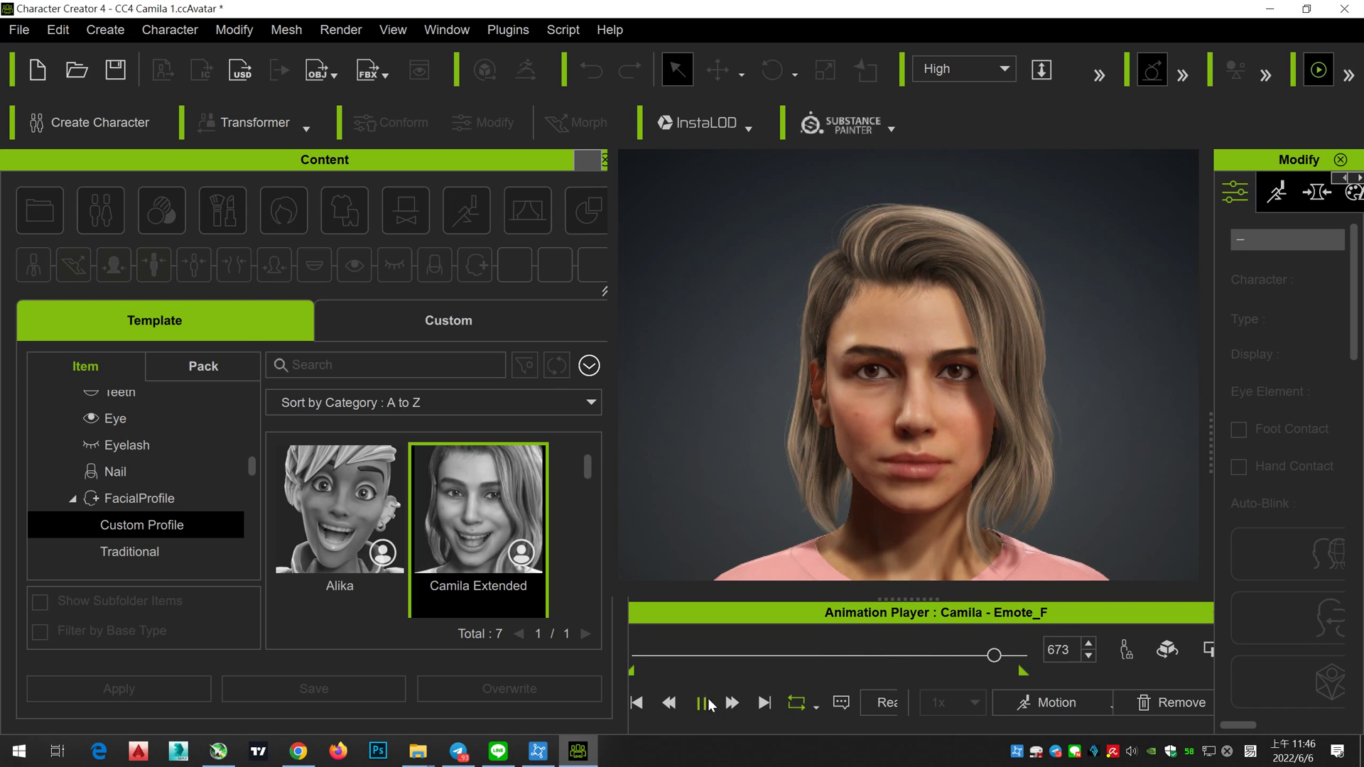
pyautogui.scroll(-1, 148, 500)
pyautogui.click(172, 466)
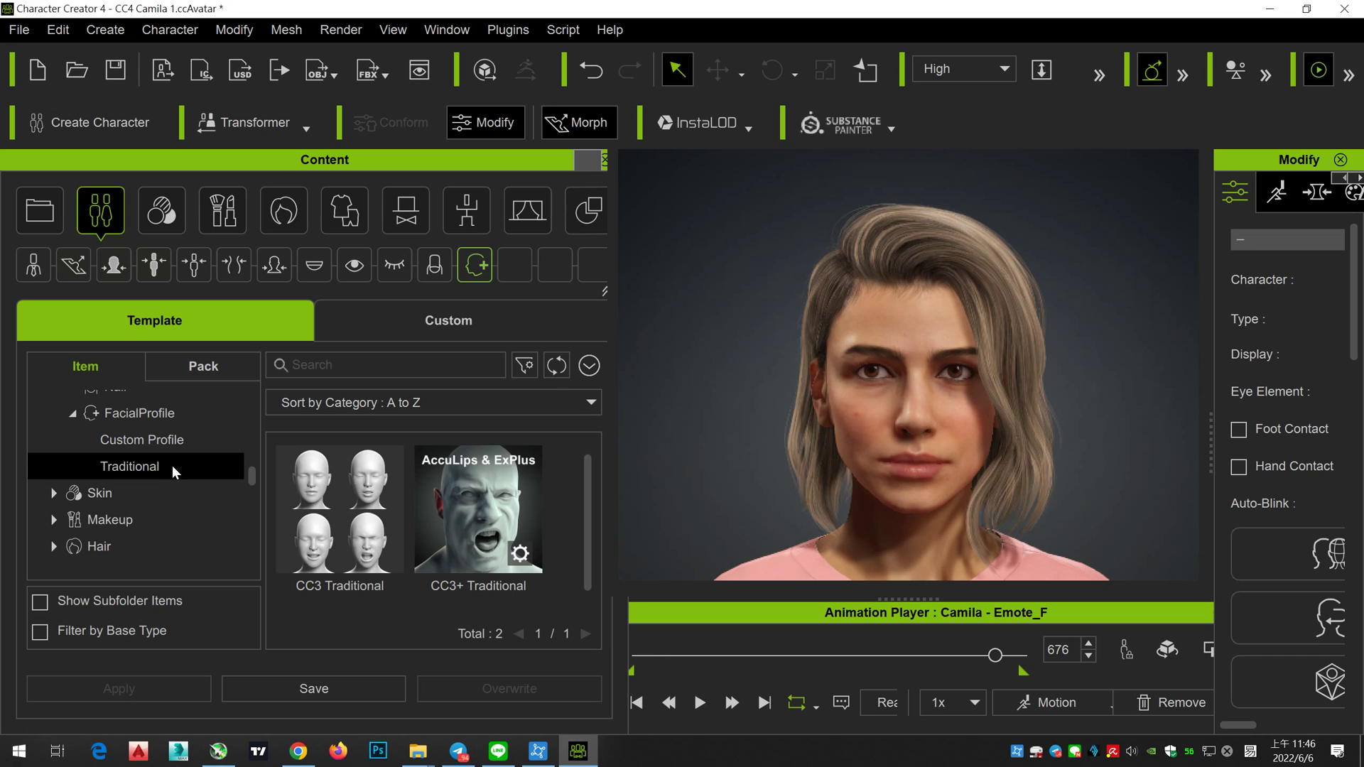
# Step: Browse the hair categories (HairStyle, beard, hair elements), ending on the clothing templates
pyautogui.scroll(-1, 158, 497)
pyautogui.click(138, 459)
pyautogui.doubleClick(138, 460)
pyautogui.click(183, 486)
pyautogui.doubleClick(173, 511)
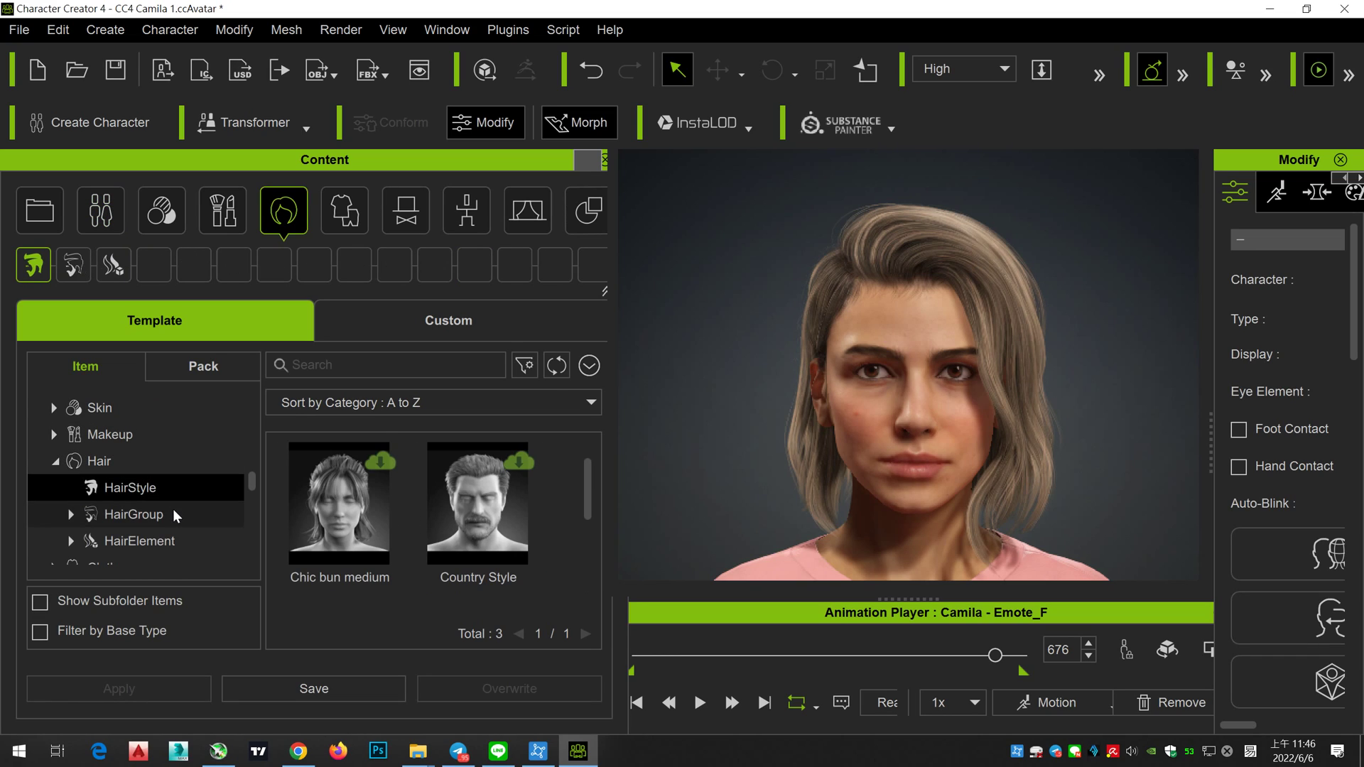
pyautogui.scroll(-1, 174, 510)
pyautogui.click(173, 500)
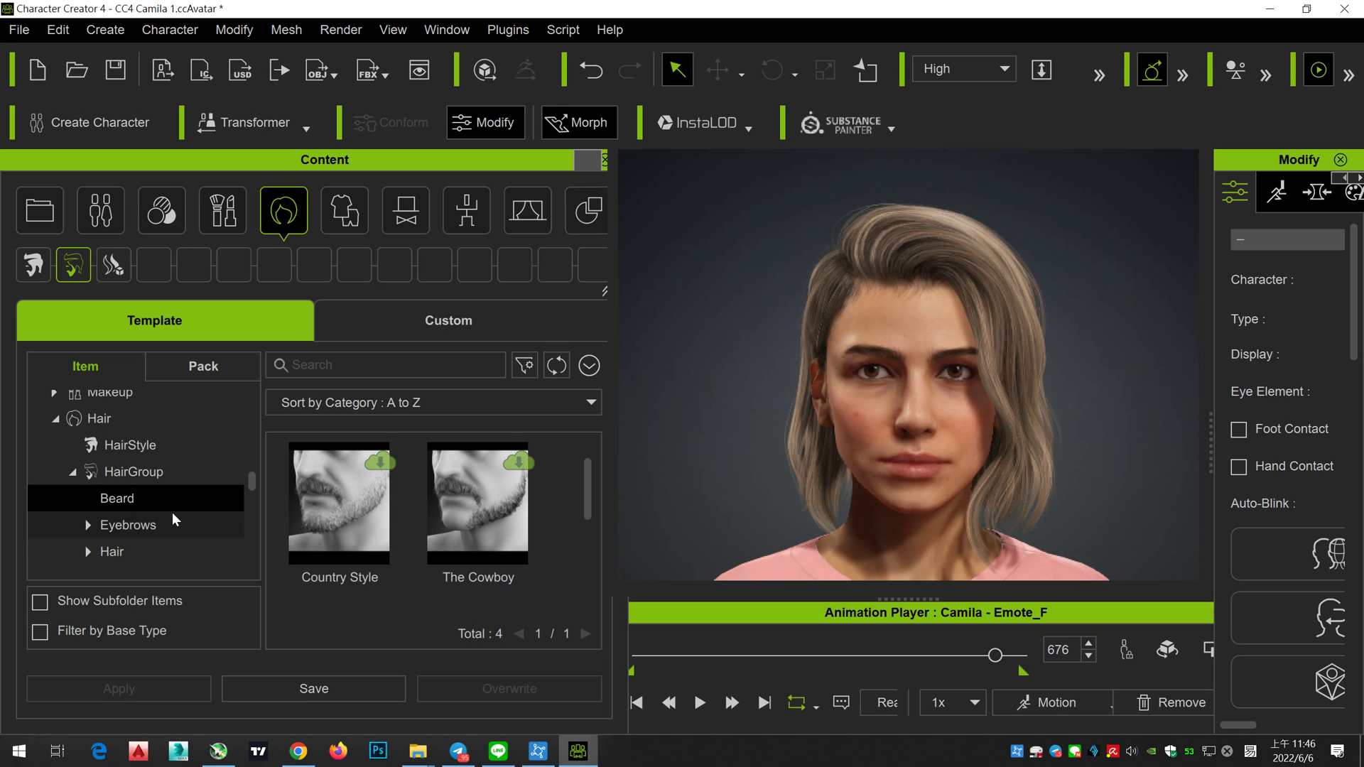
pyautogui.scroll(-1, 169, 520)
pyautogui.click(172, 492)
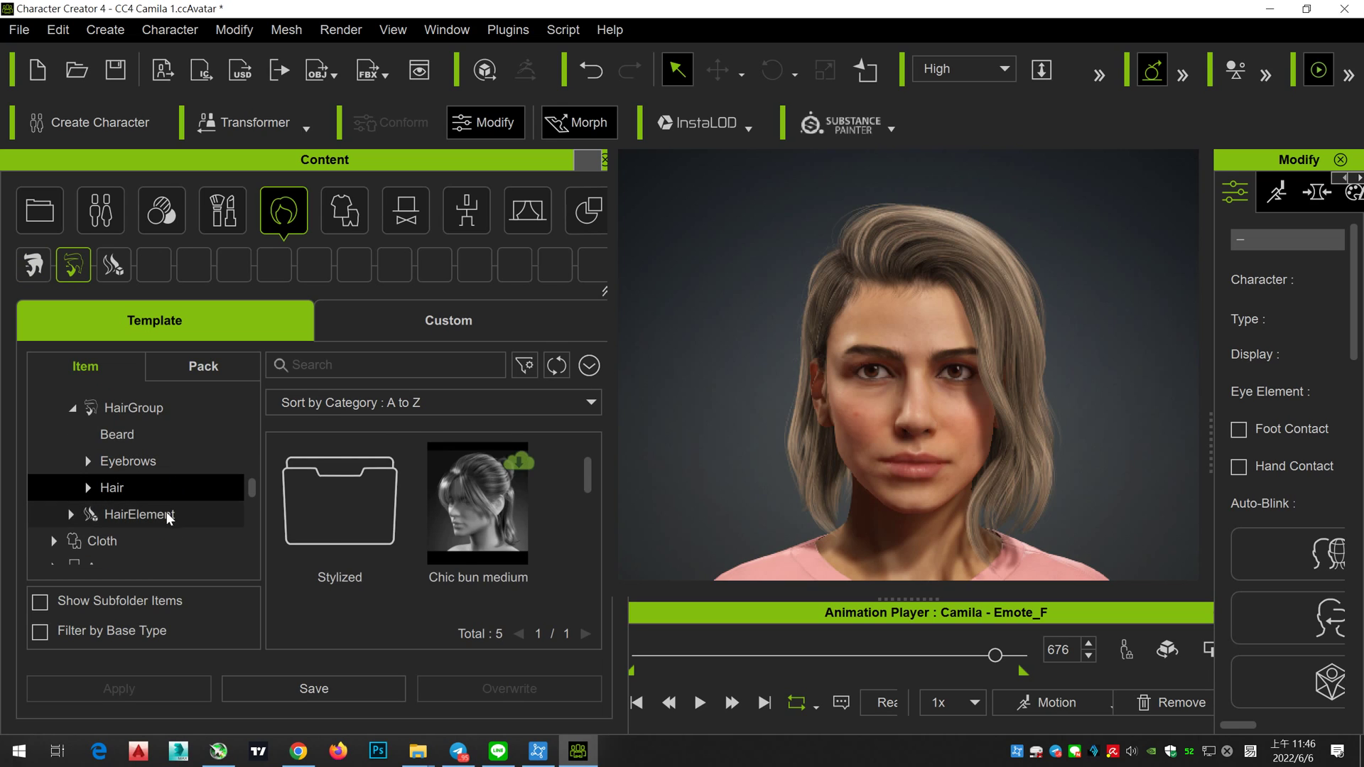
pyautogui.click(173, 496)
pyautogui.click(172, 514)
pyautogui.scroll(-1, 169, 517)
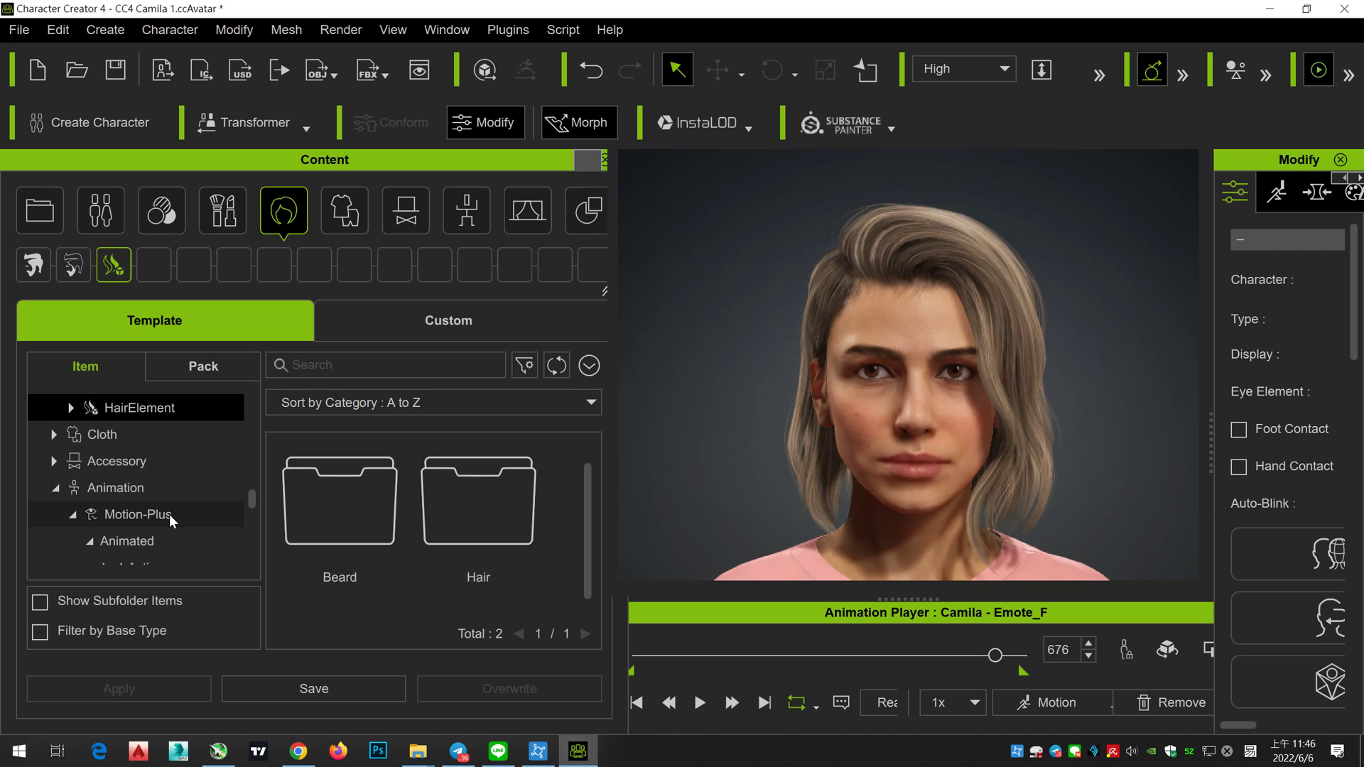
pyautogui.click(151, 435)
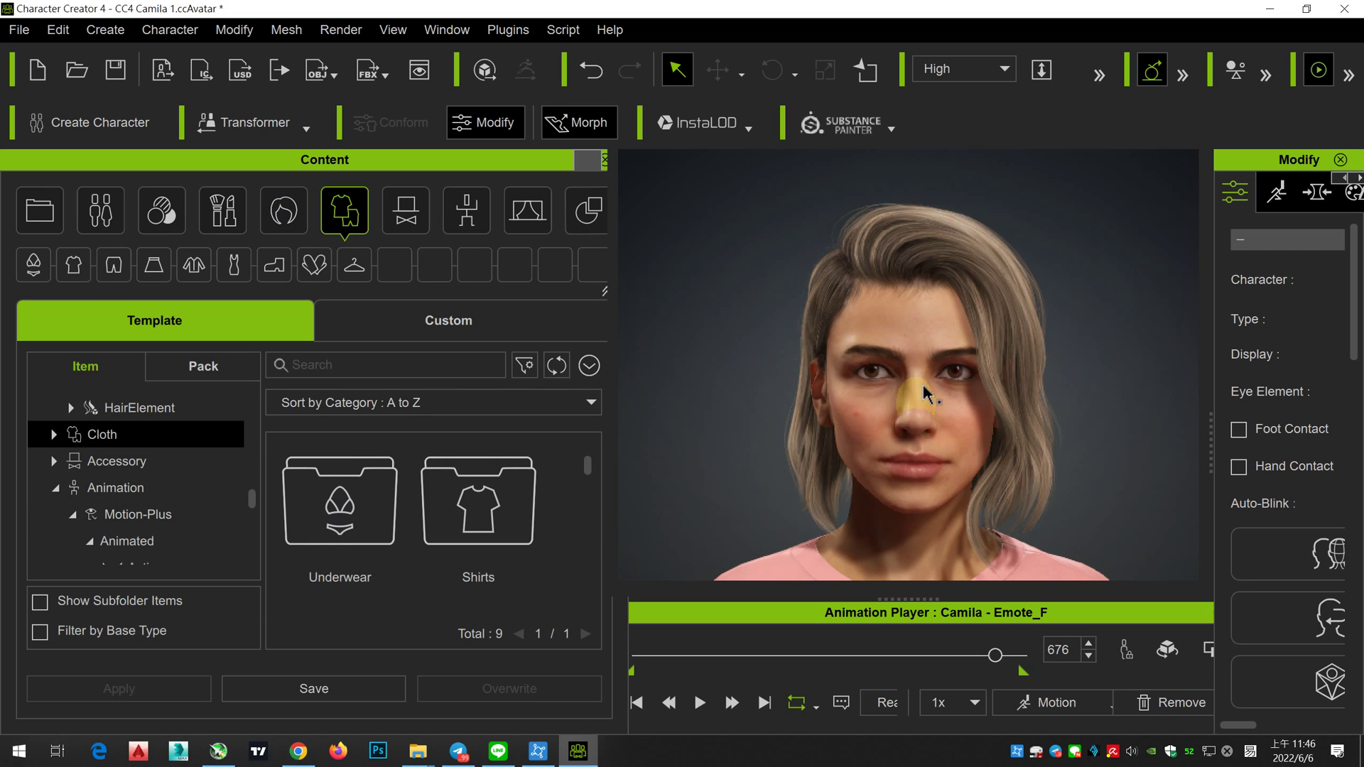
# Step: Select the hair, replay and stop Emote_F, then drag panels to widen the 3D view
pyautogui.click(969, 278)
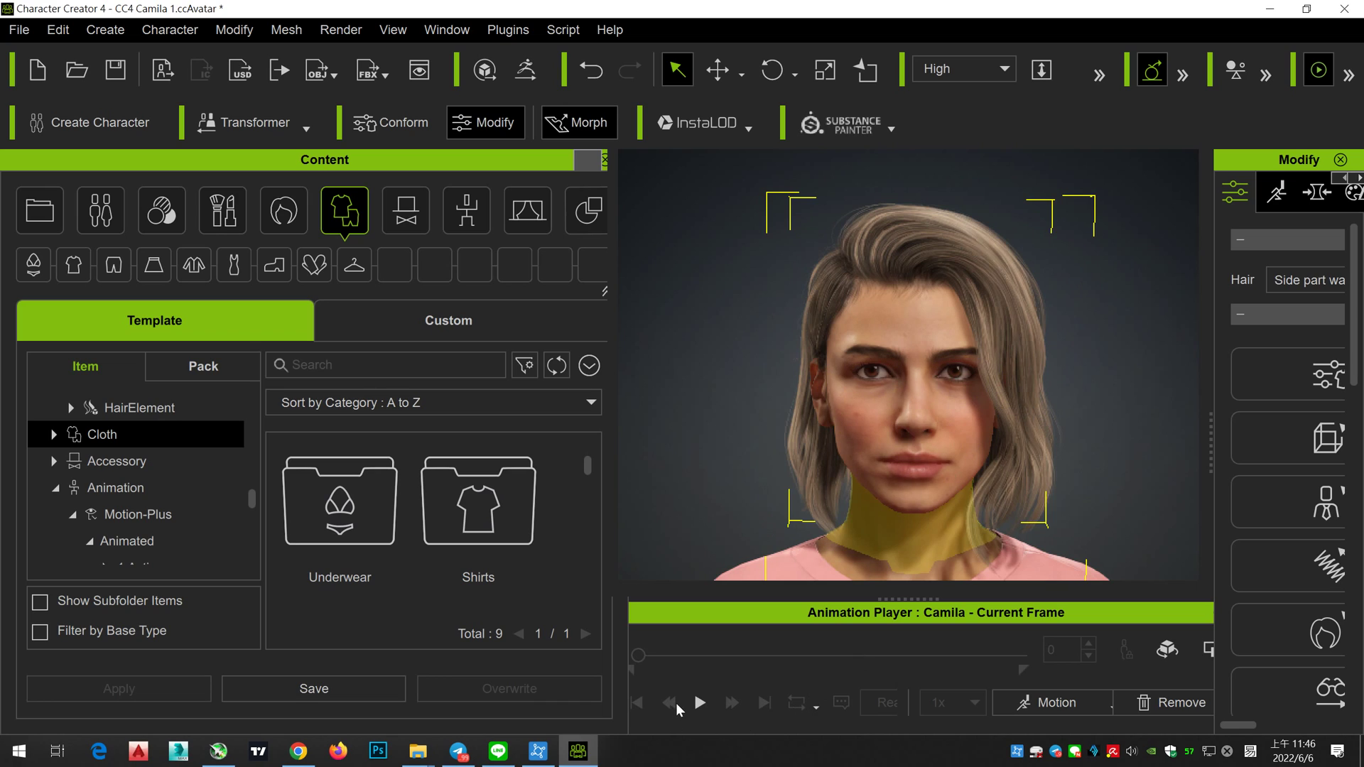
pyautogui.click(700, 703)
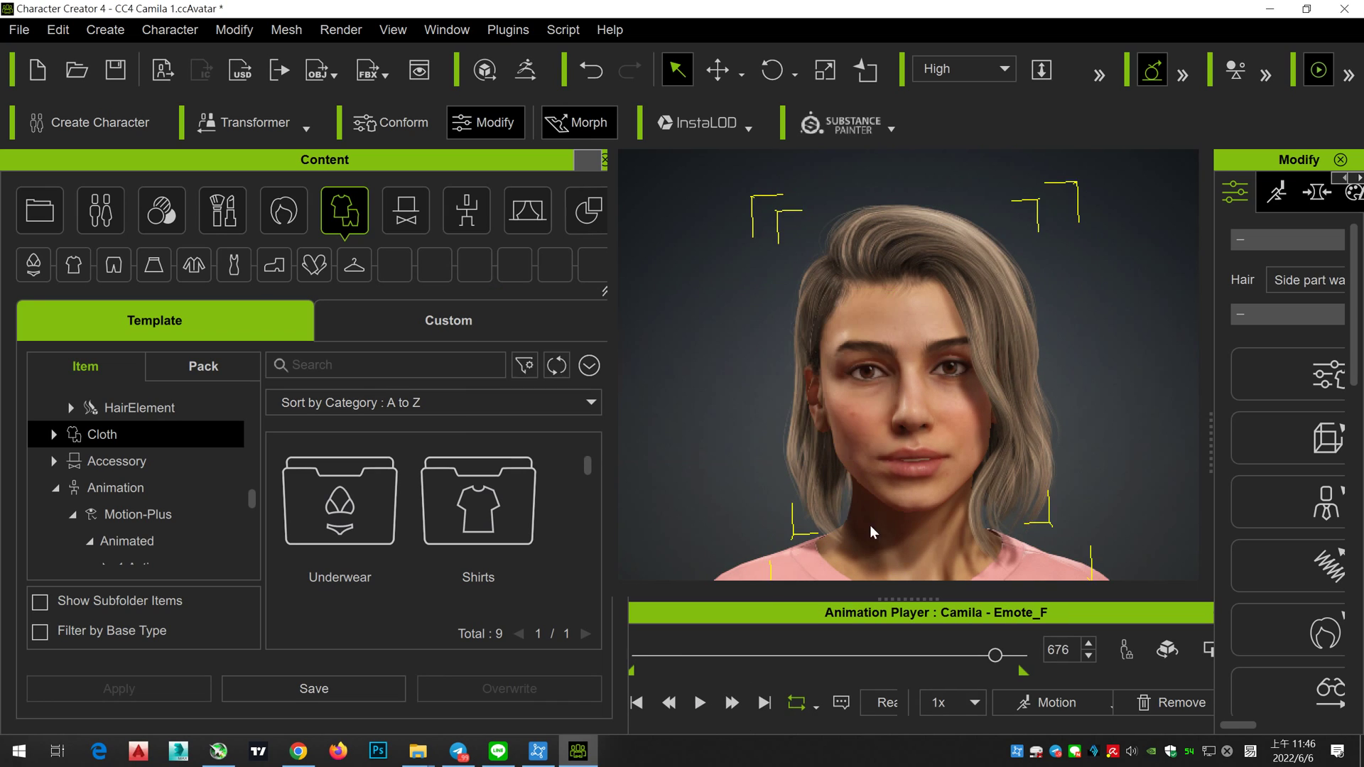
pyautogui.click(699, 702)
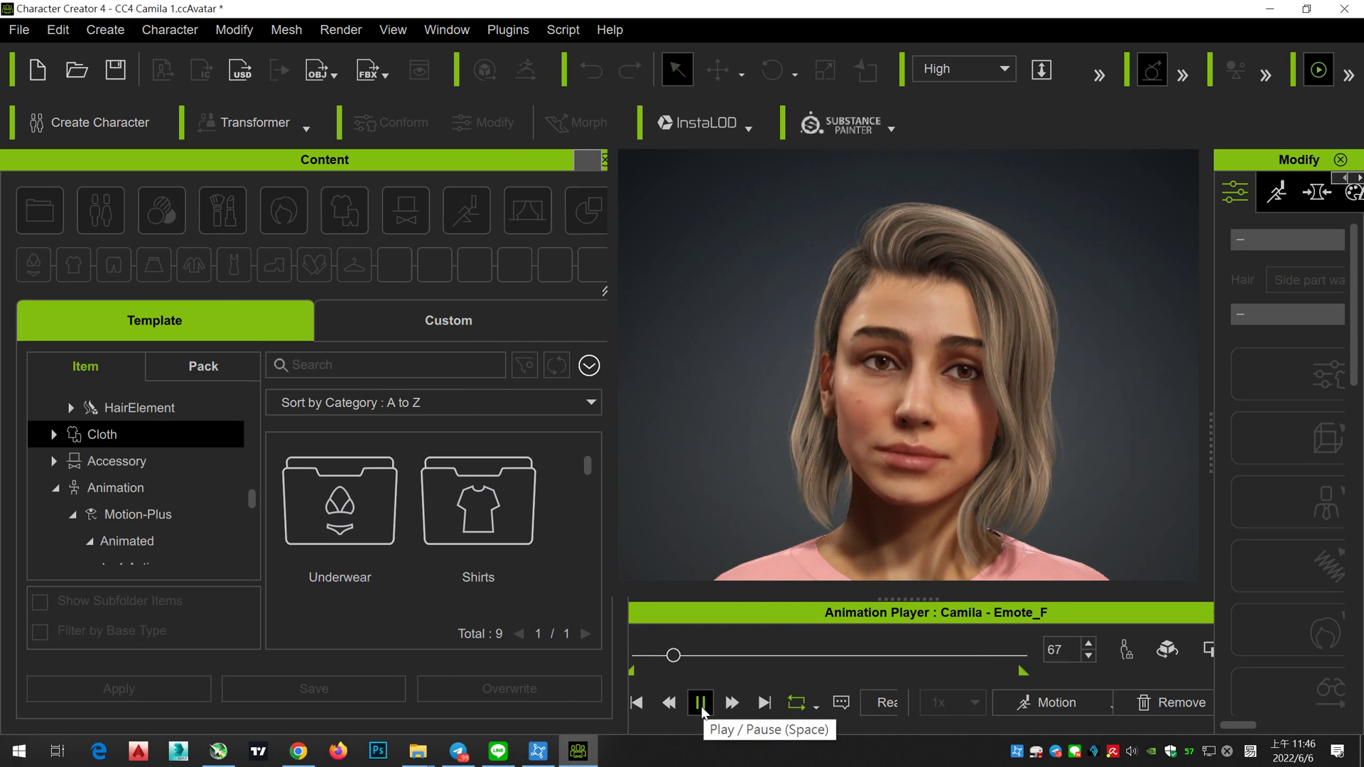
pyautogui.click(700, 702)
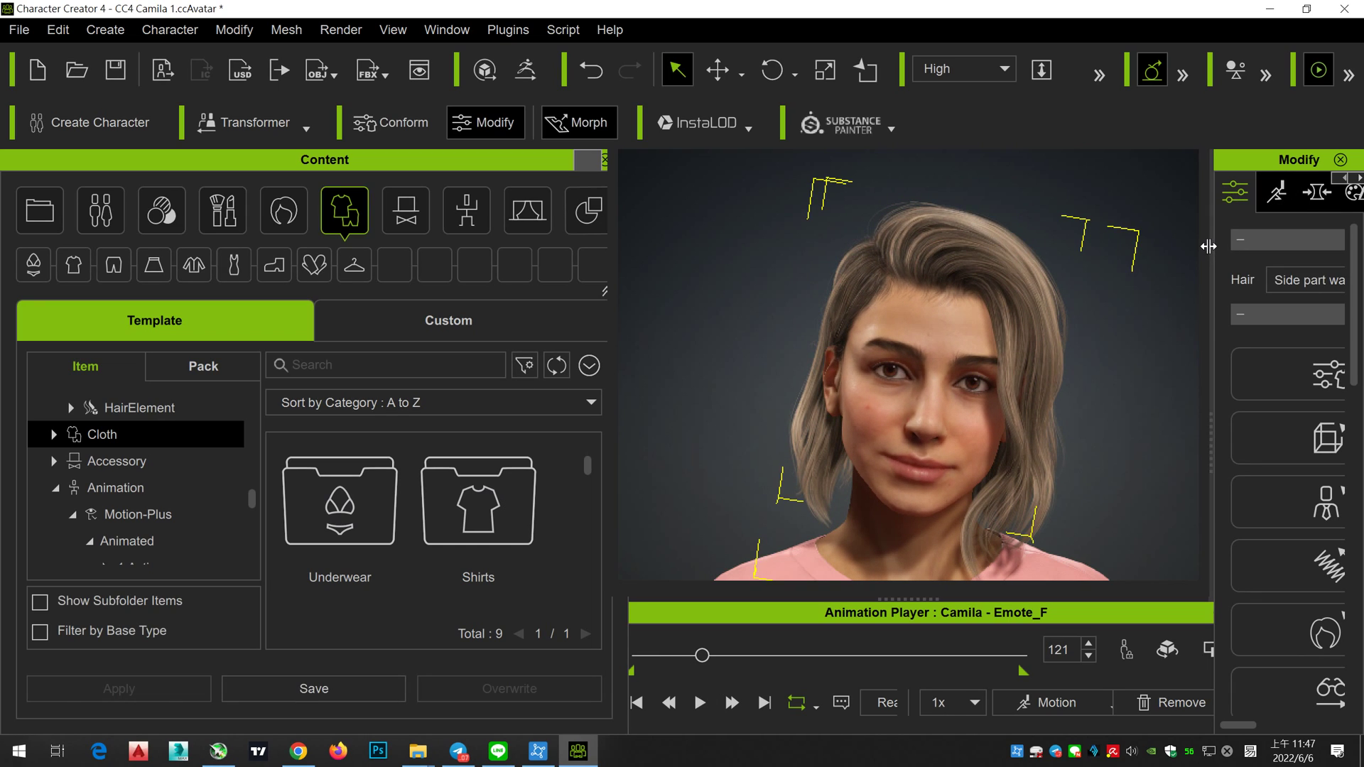
pyautogui.moveTo(1207, 246); pyautogui.dragTo(1300, 252)
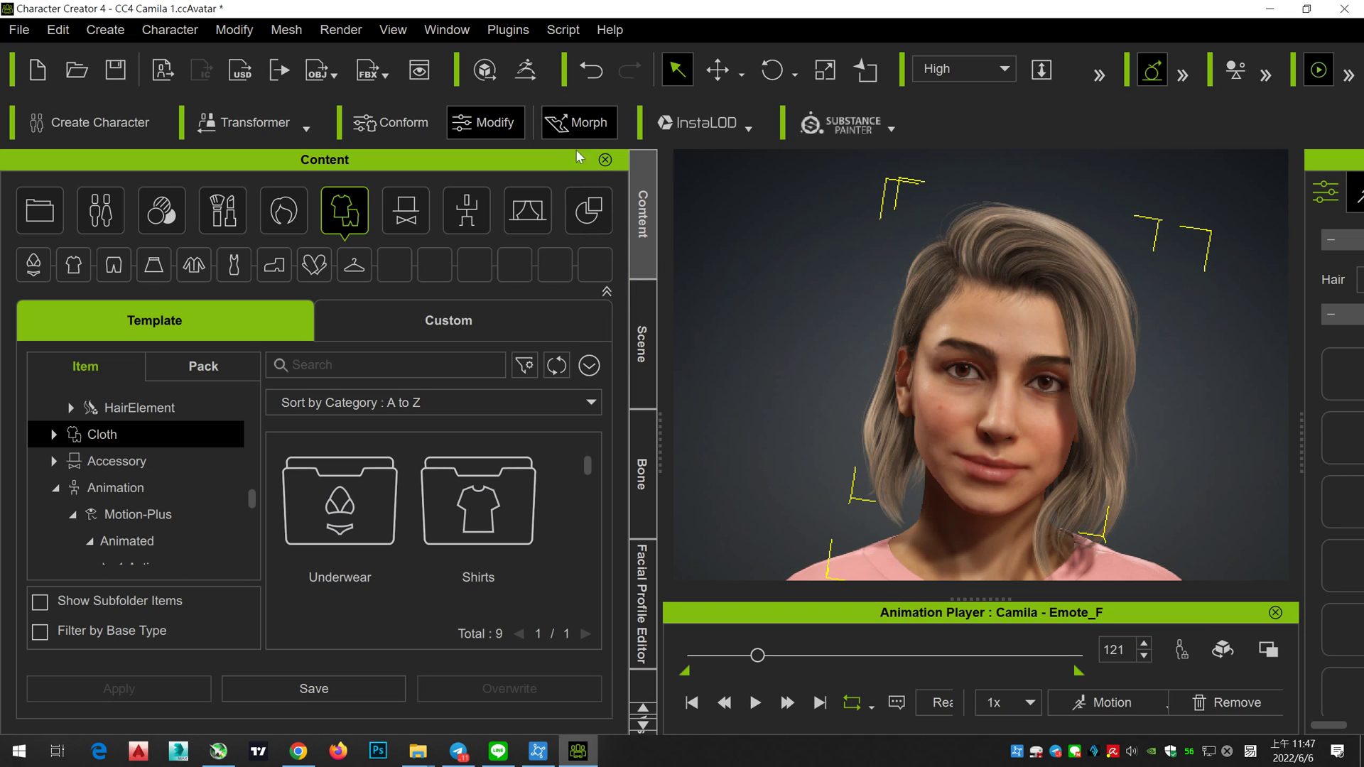
# Step: Restore the standard workspace layout and cycle through the Appearance, Material, Actor and Motion panels
pyautogui.click(196, 32)
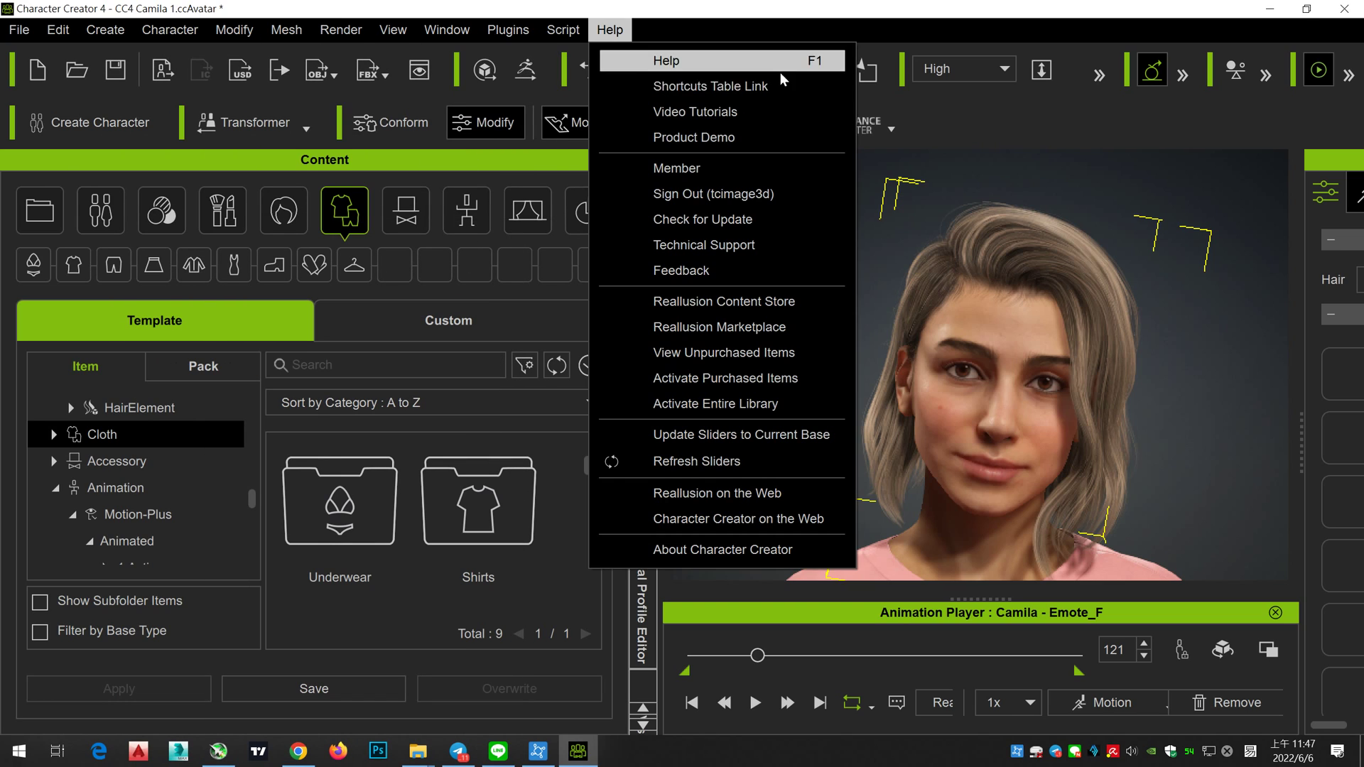
pyautogui.click(1207, 201)
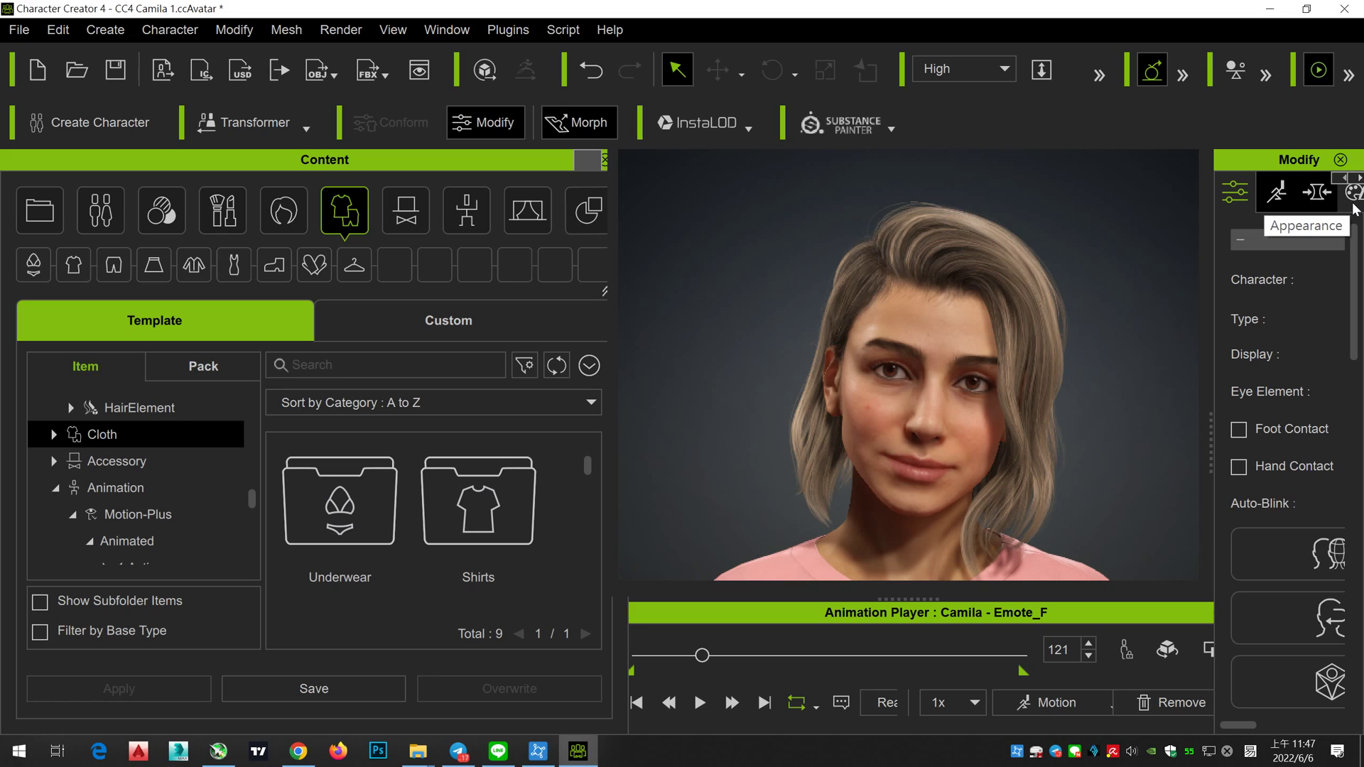
pyautogui.click(1353, 208)
pyautogui.click(1347, 203)
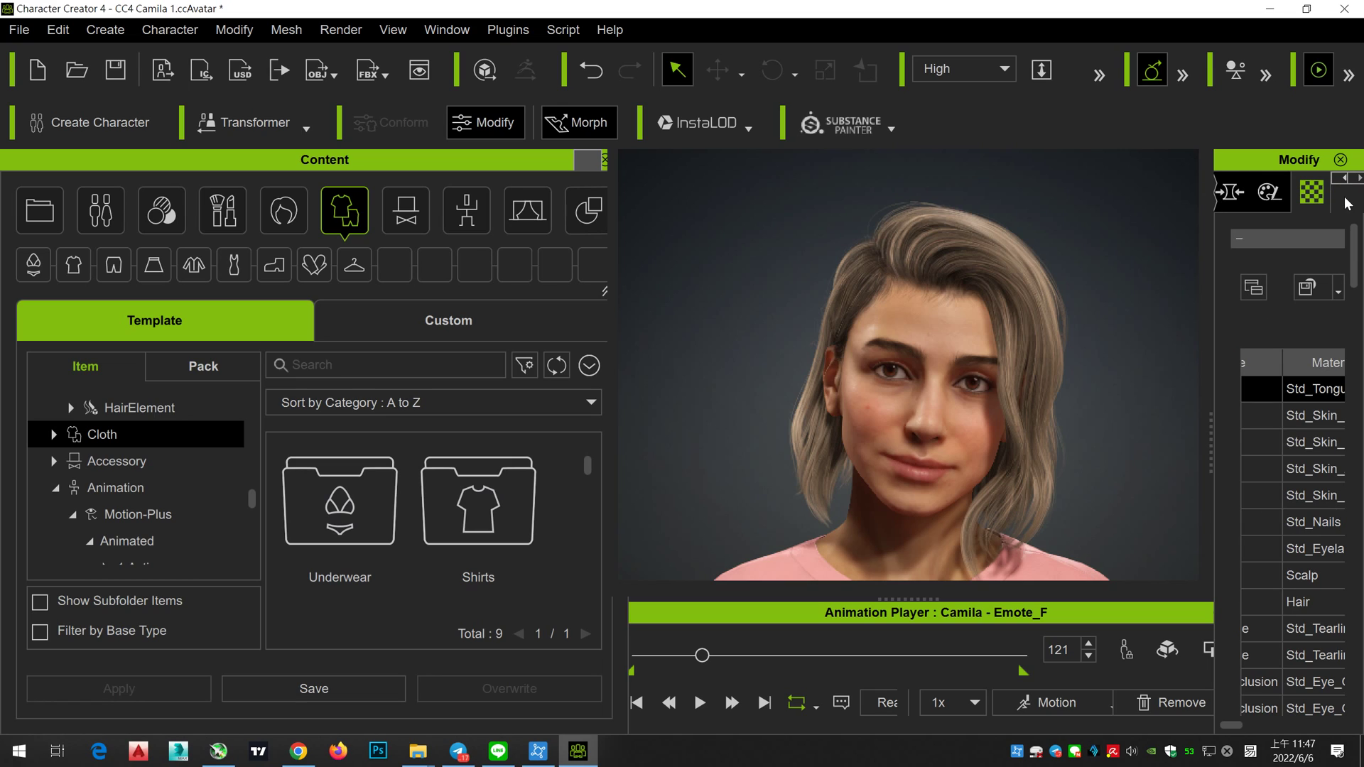
pyautogui.click(1271, 201)
pyautogui.click(1243, 201)
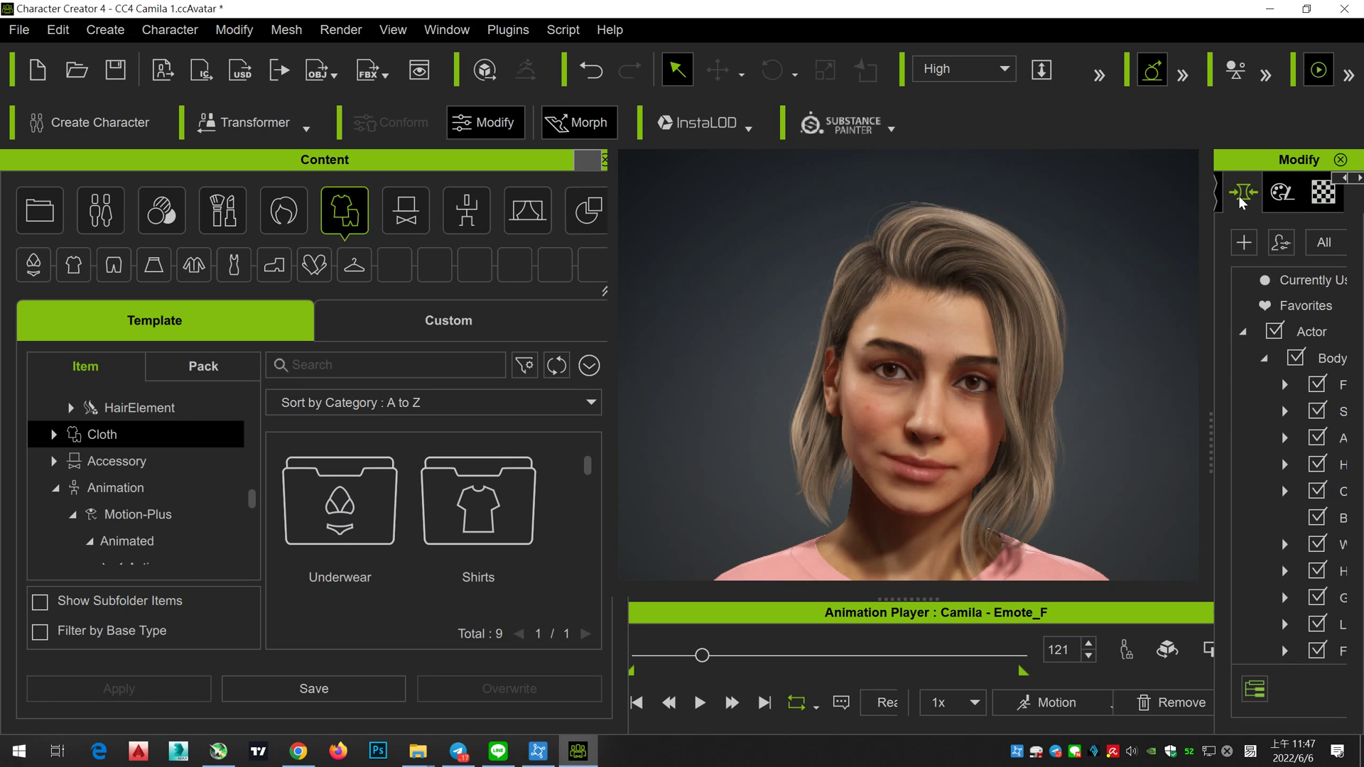
pyautogui.click(1219, 199)
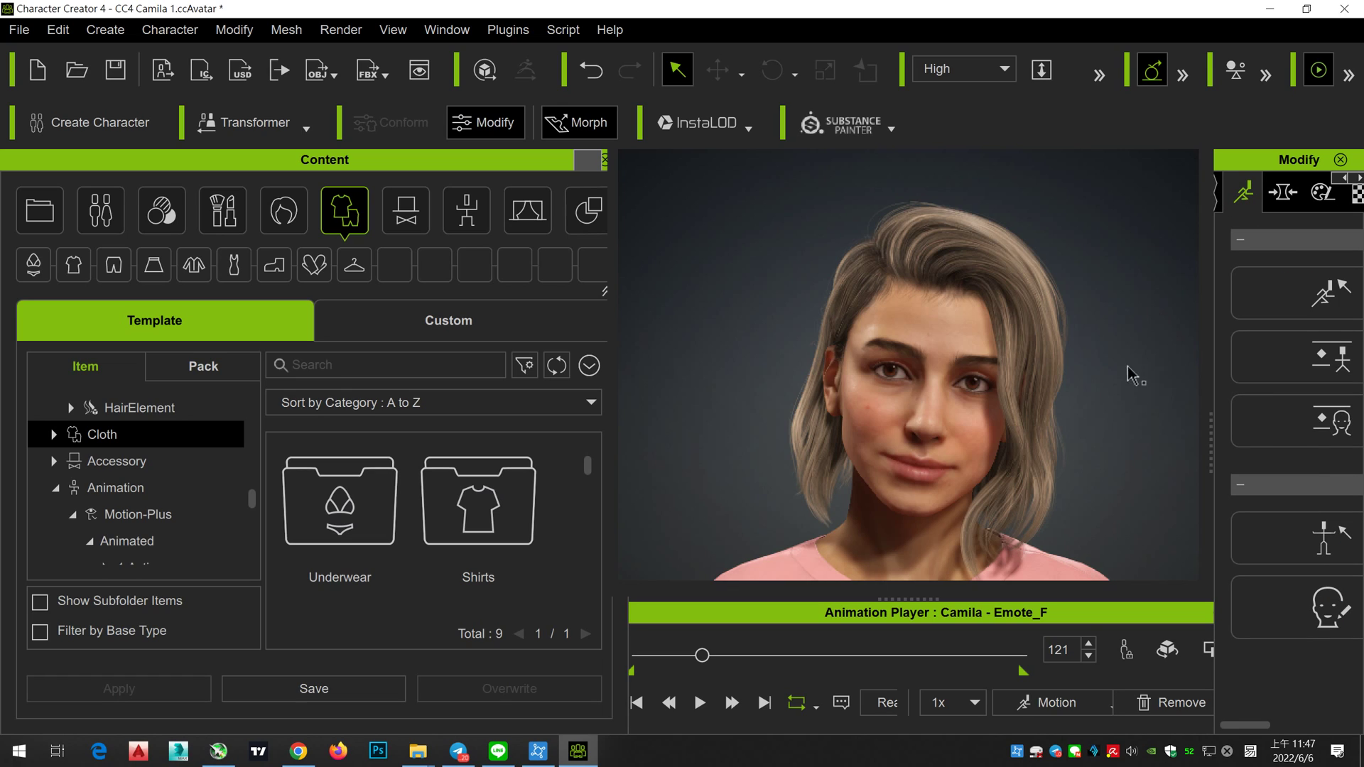
# Step: Apply a soft physics calibration motion, deselect Camila and frame her full body
pyautogui.click(1108, 703)
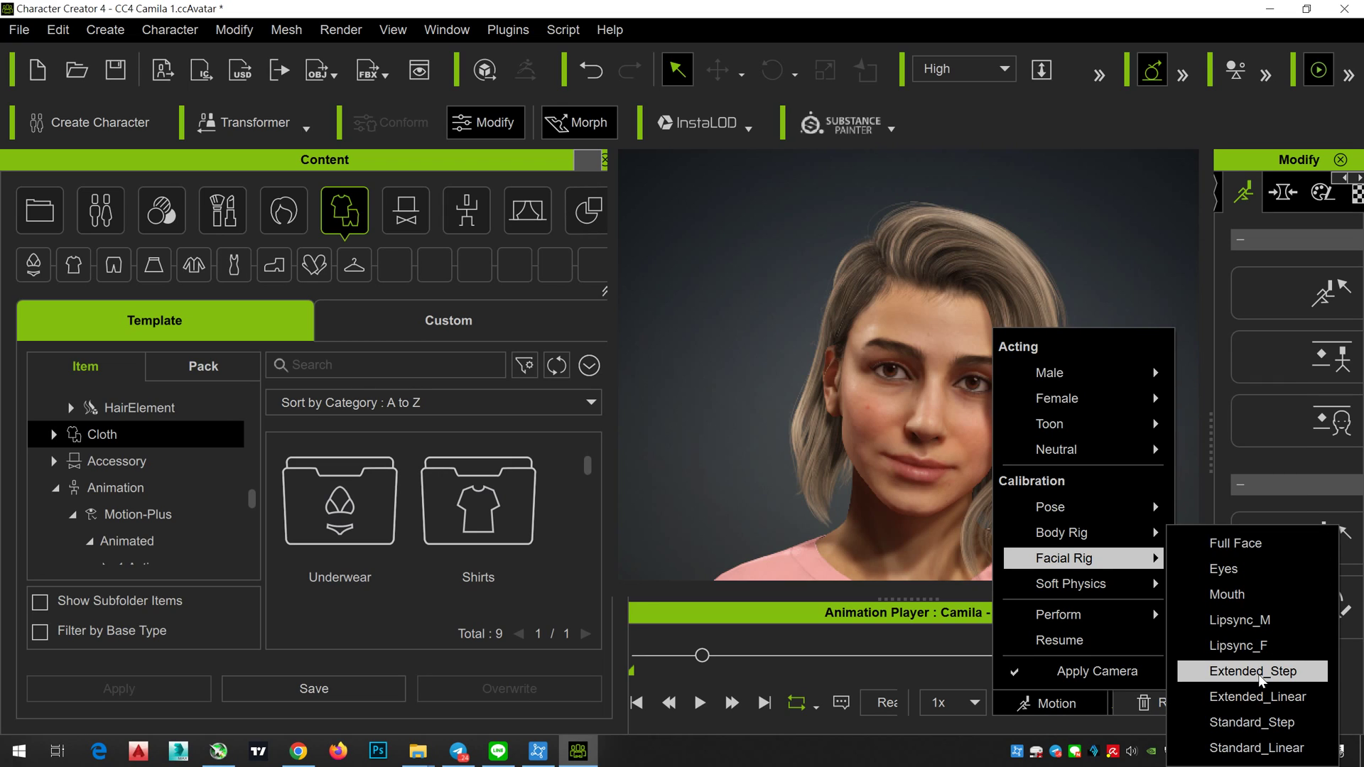
pyautogui.moveTo(1071, 583)
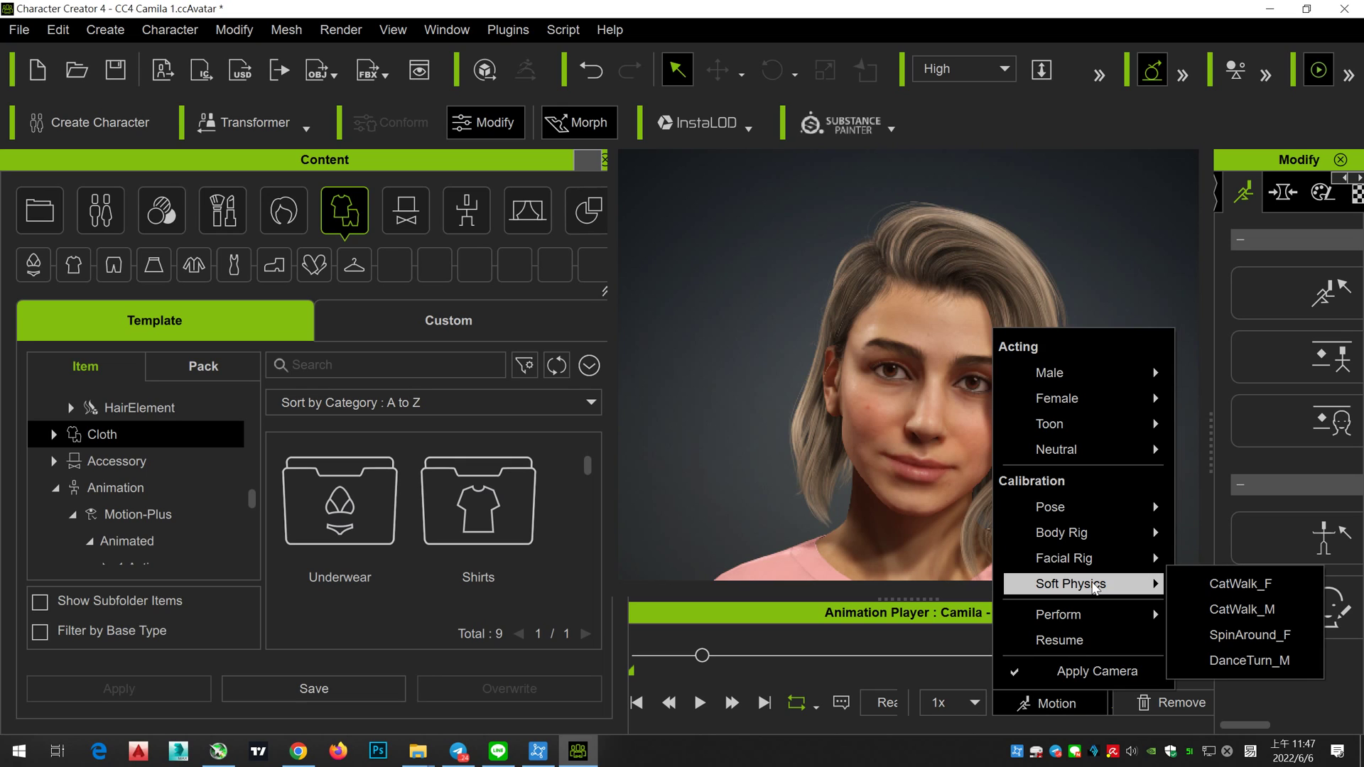
pyautogui.click(1239, 584)
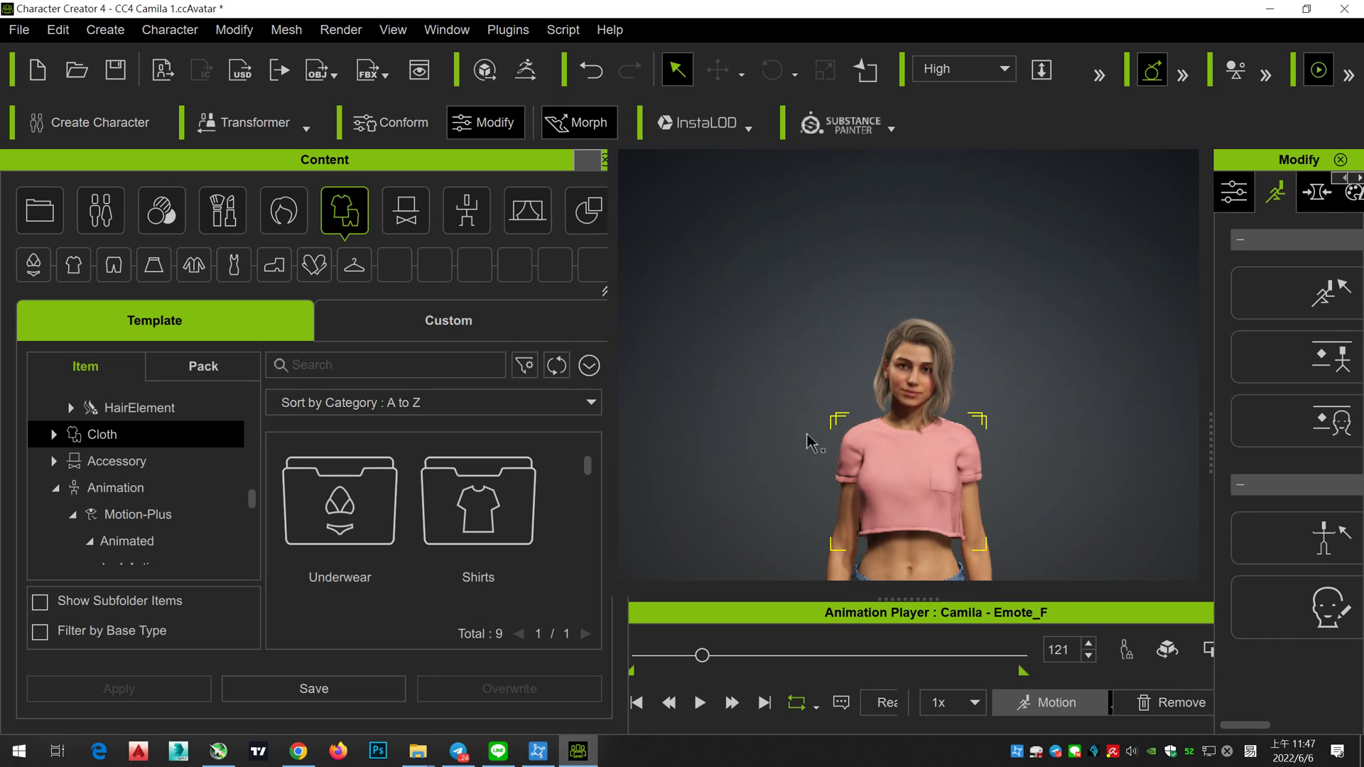
pyautogui.click(1028, 510)
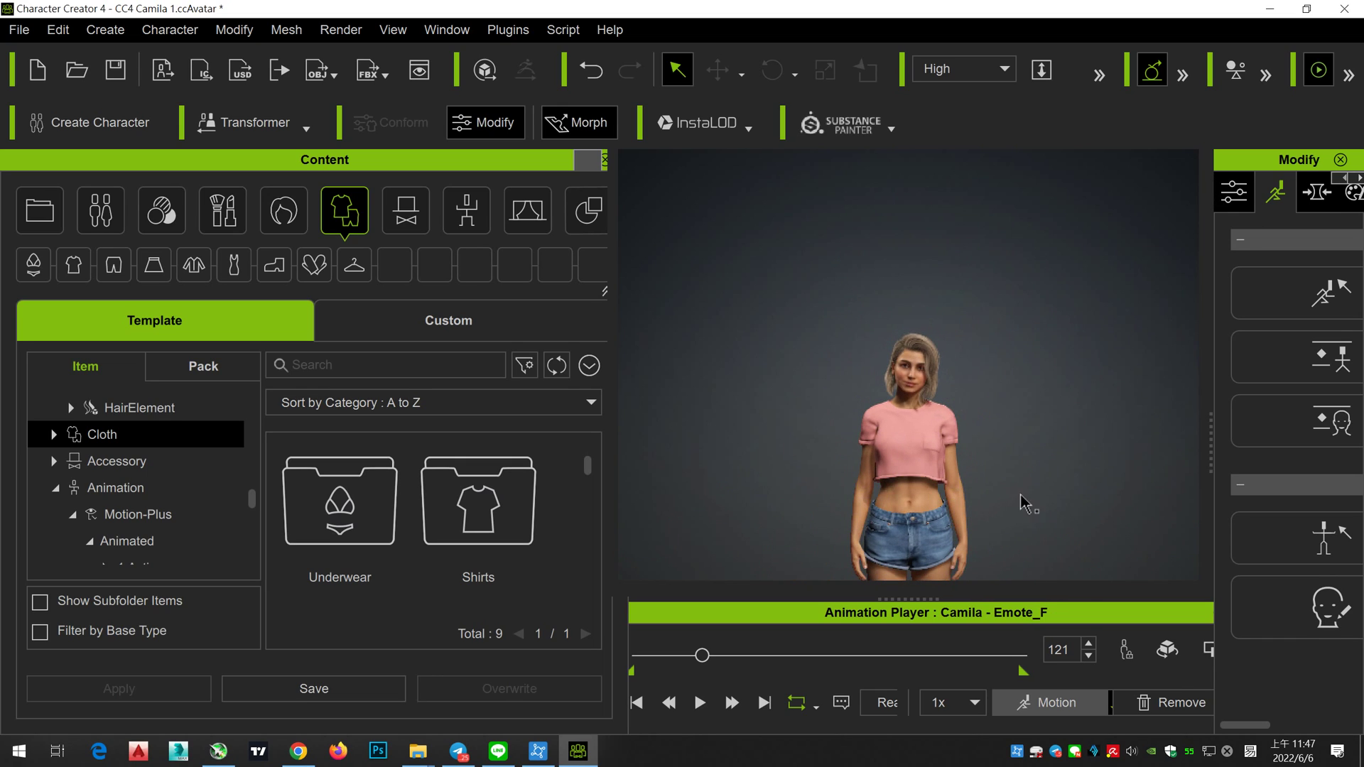
pyautogui.scroll(5, 1015, 419)
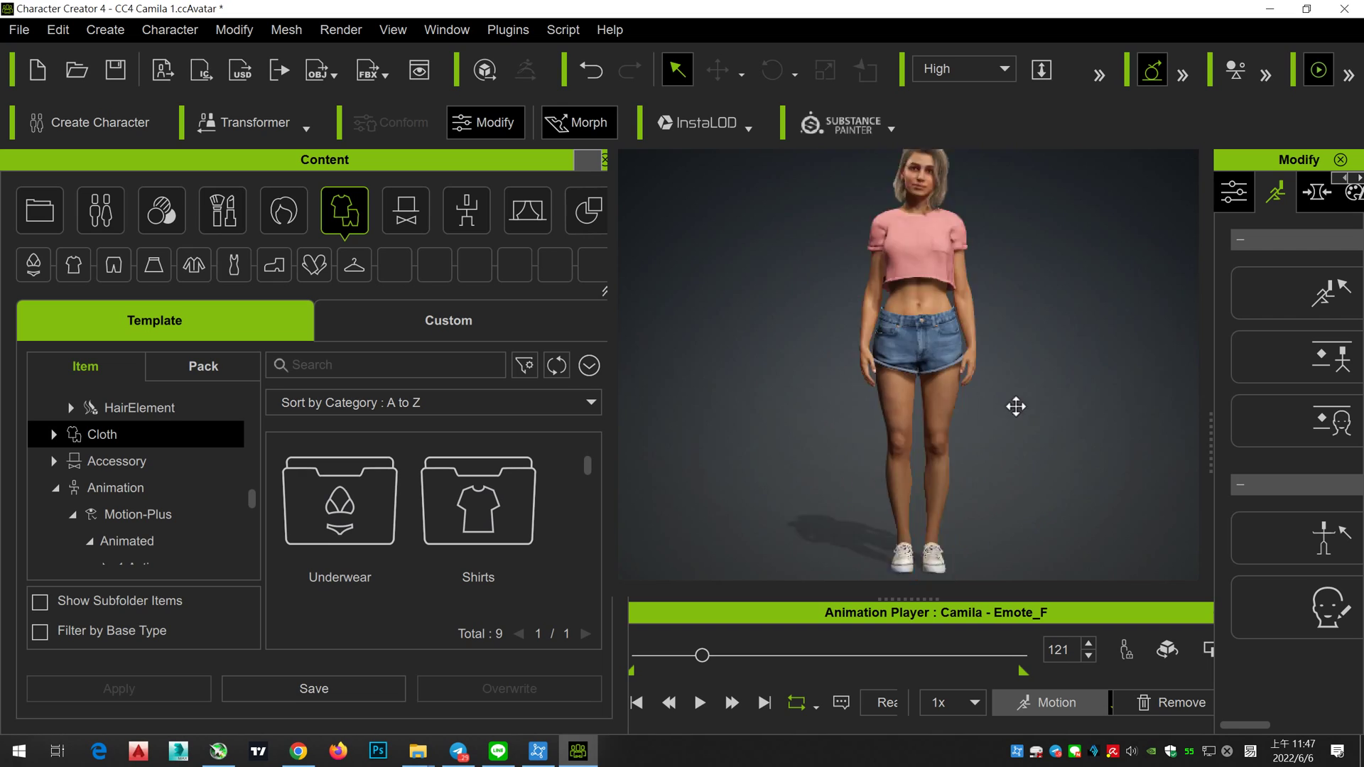
pyautogui.moveTo(1036, 408); pyautogui.dragTo(1030, 344, button='middle')
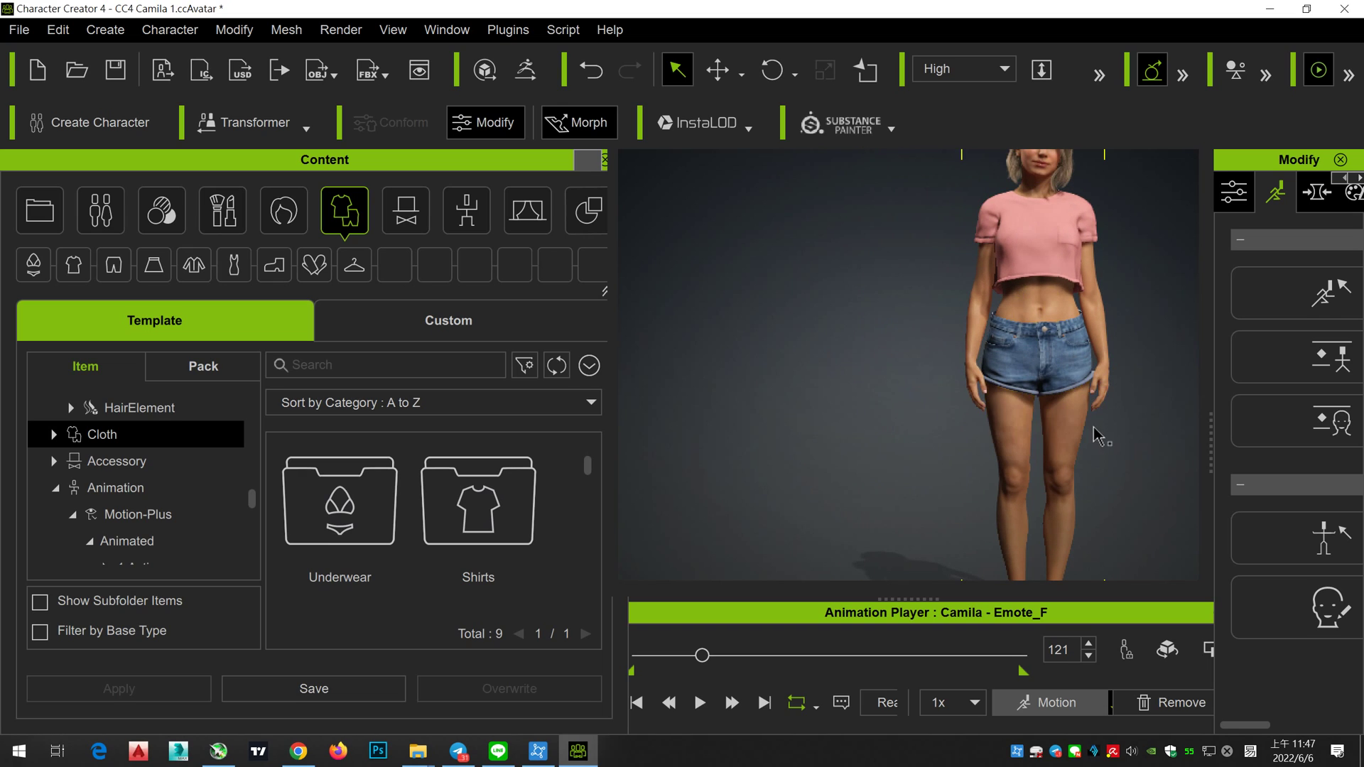
# Step: Remove the Emote_F motion and list the Hair > HairStyle templates in the Content panel
pyautogui.click(1069, 426)
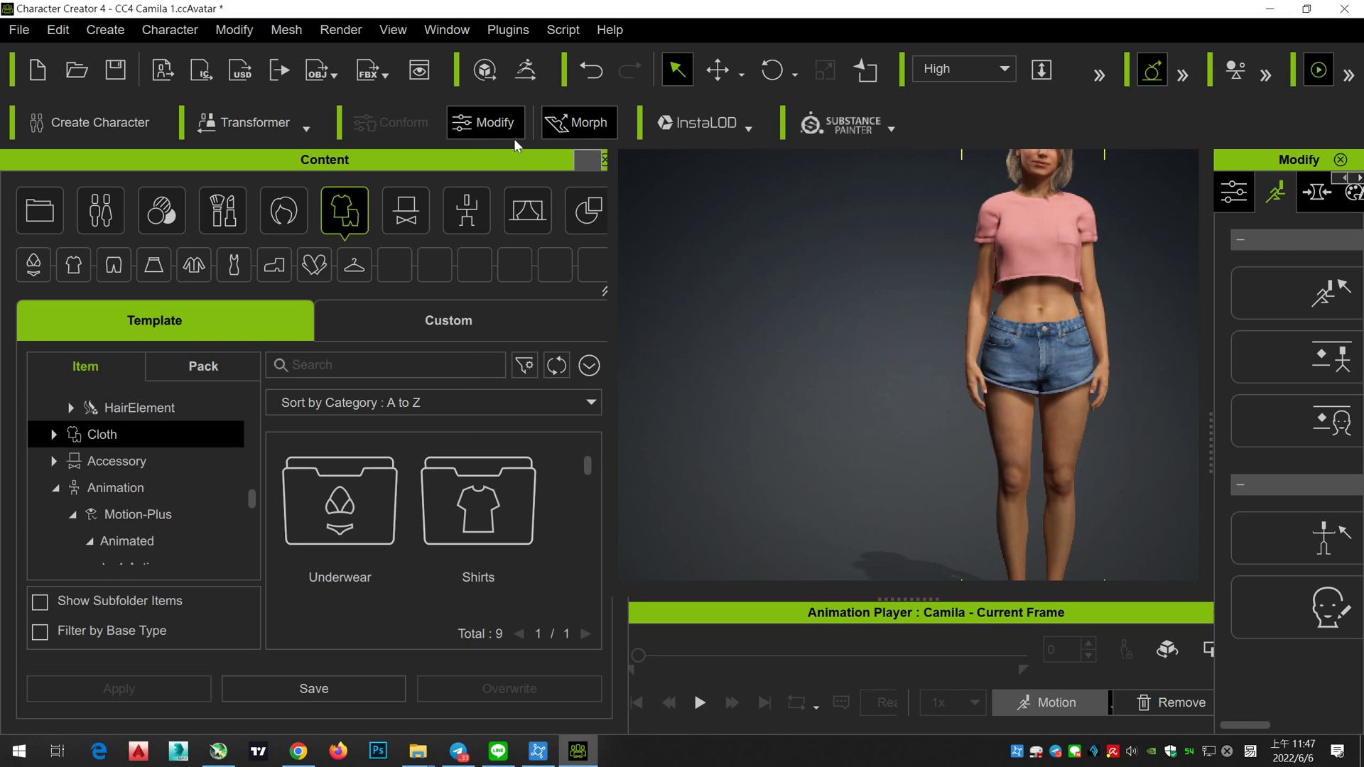
pyautogui.click(262, 123)
pyautogui.click(284, 211)
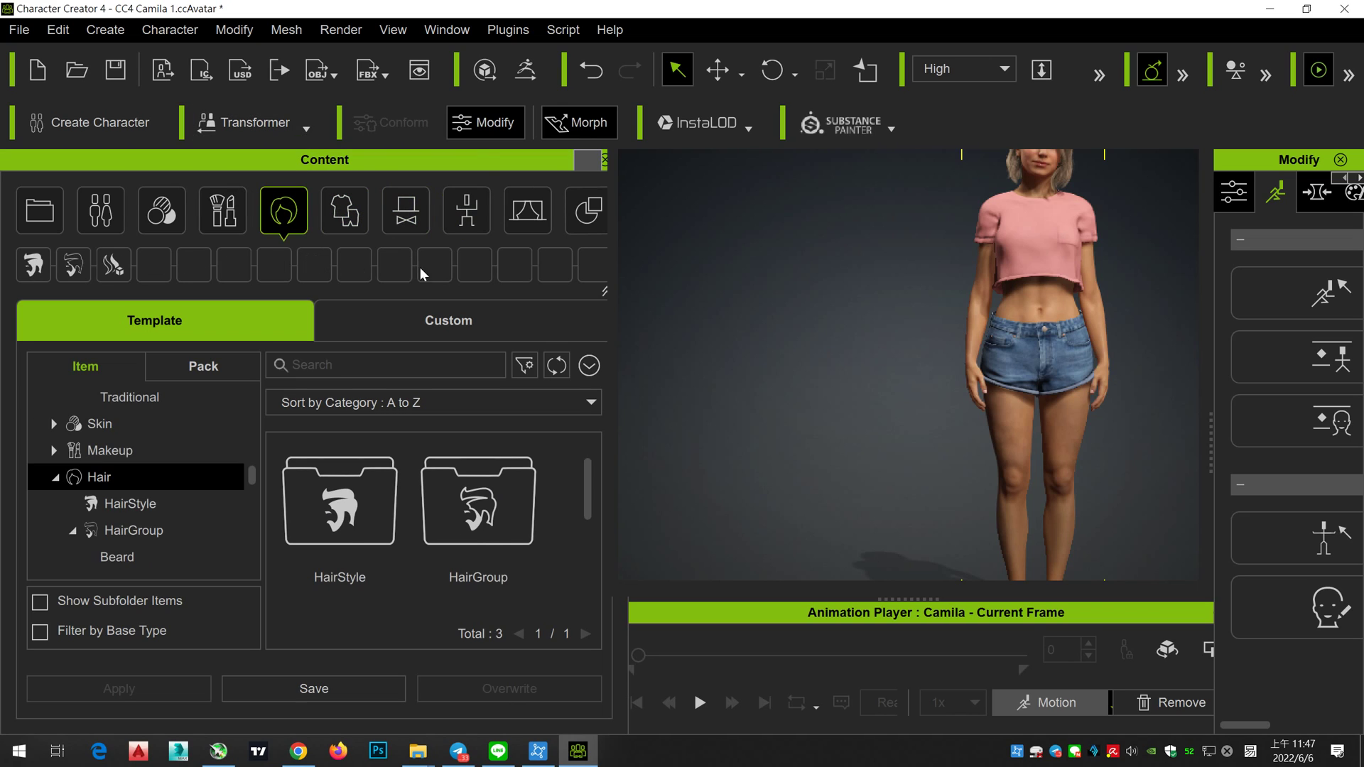
pyautogui.click(33, 265)
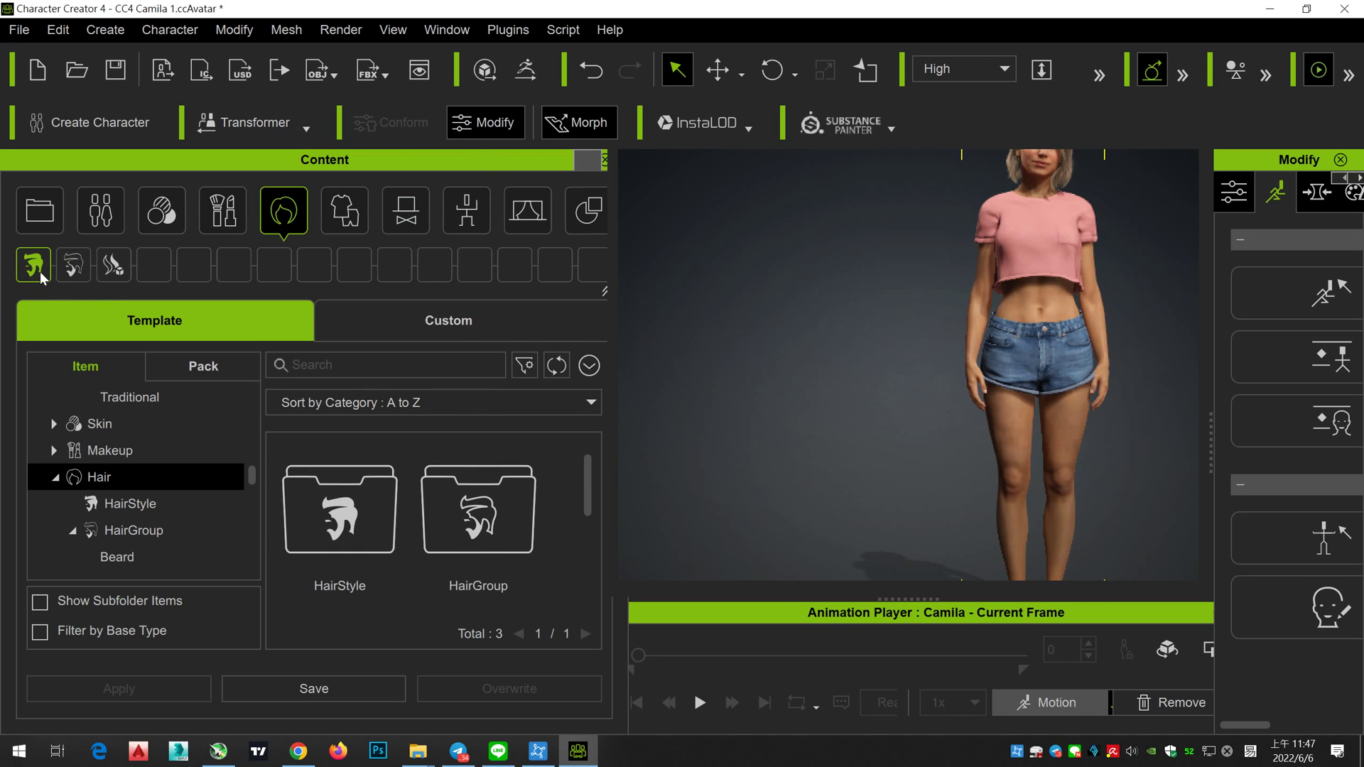
pyautogui.click(73, 265)
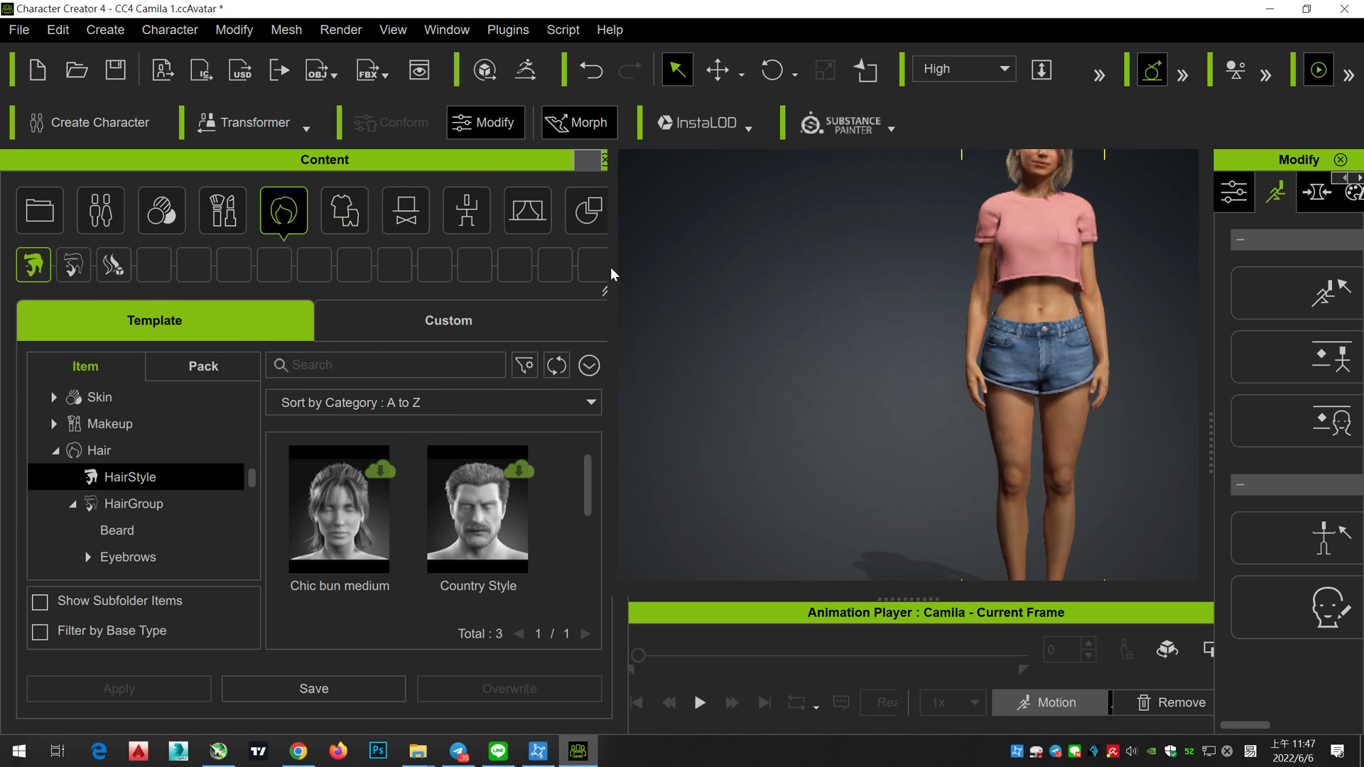
# Step: Frame Camila's head and upper body, then dock the side panels together as tabs
pyautogui.scroll(2, 1020, 431)
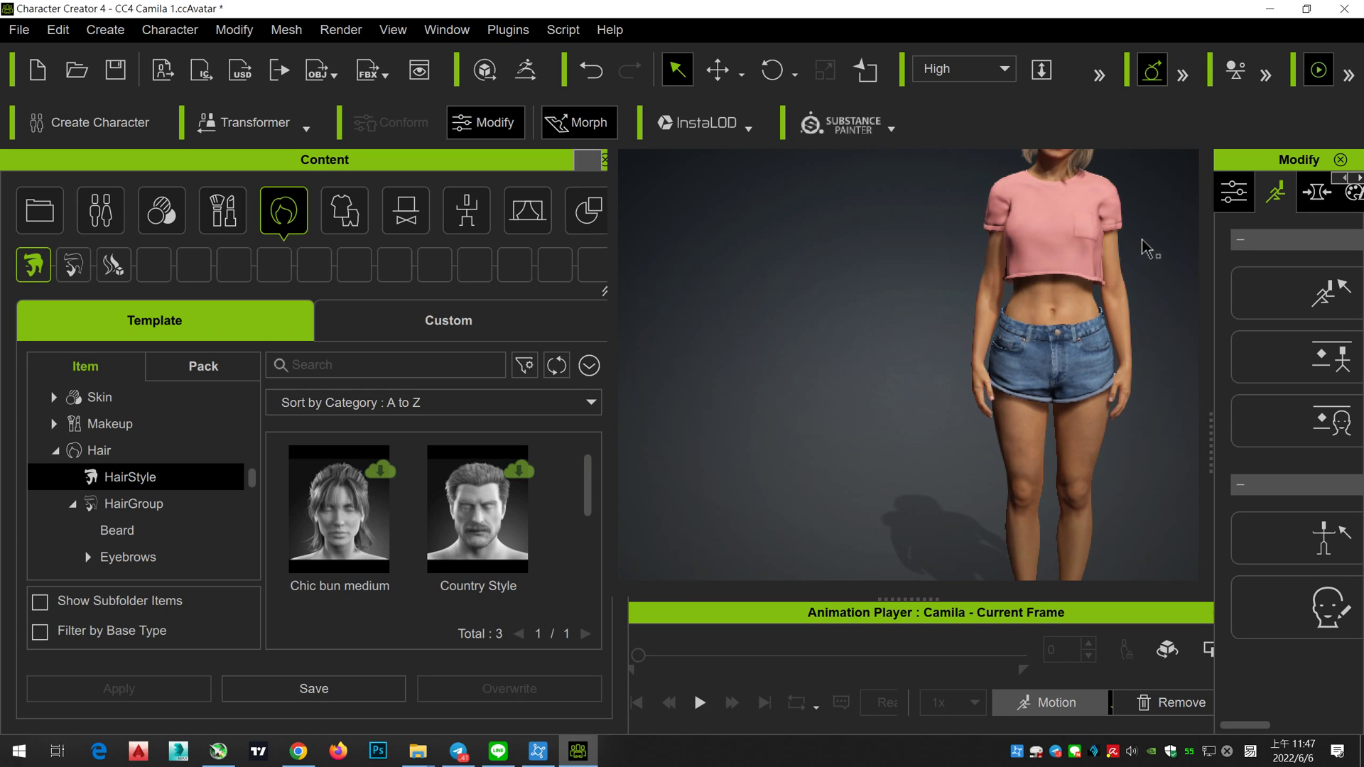
pyautogui.moveTo(1148, 249); pyautogui.dragTo(1021, 302, button='middle')
pyautogui.scroll(2, 1020, 302)
pyautogui.scroll(2, 1035, 320)
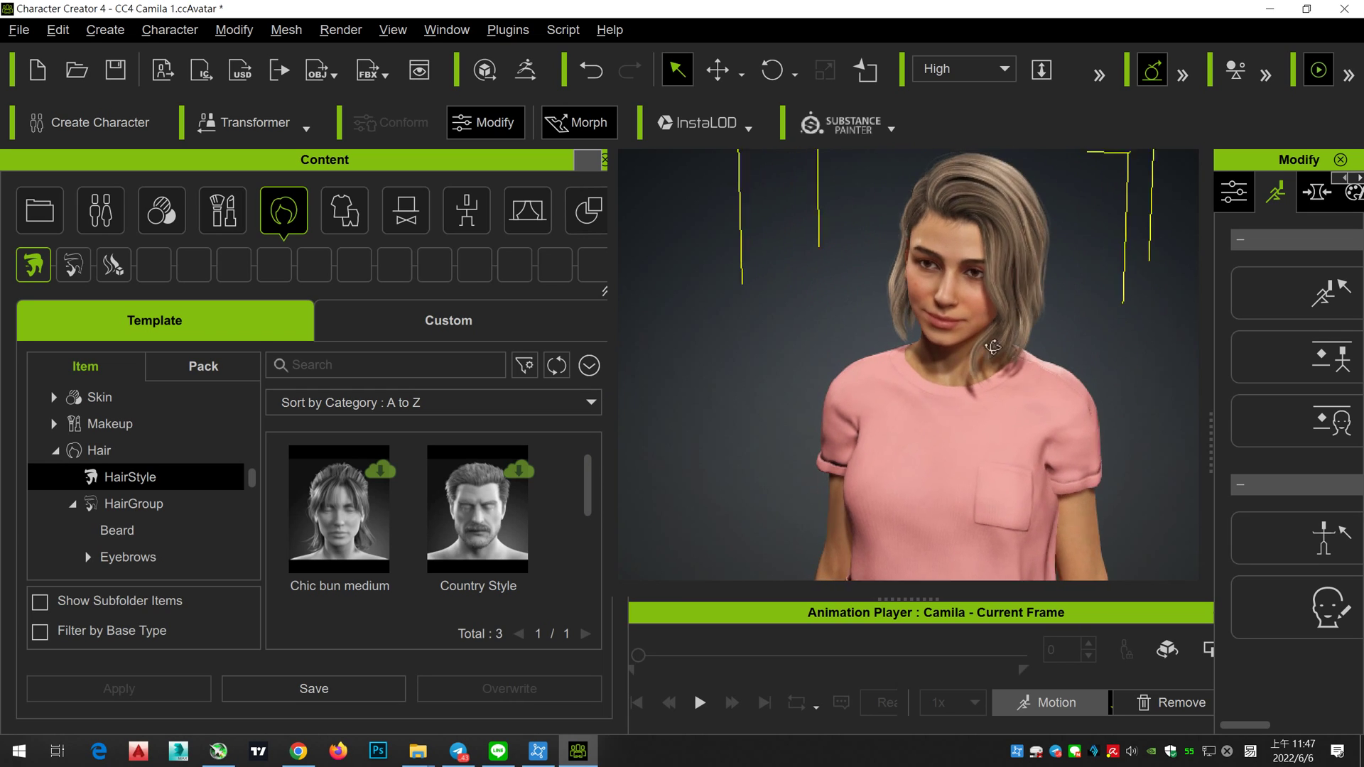
pyautogui.scroll(2, 1059, 316)
pyautogui.scroll(2, 1080, 317)
pyautogui.click(1232, 196)
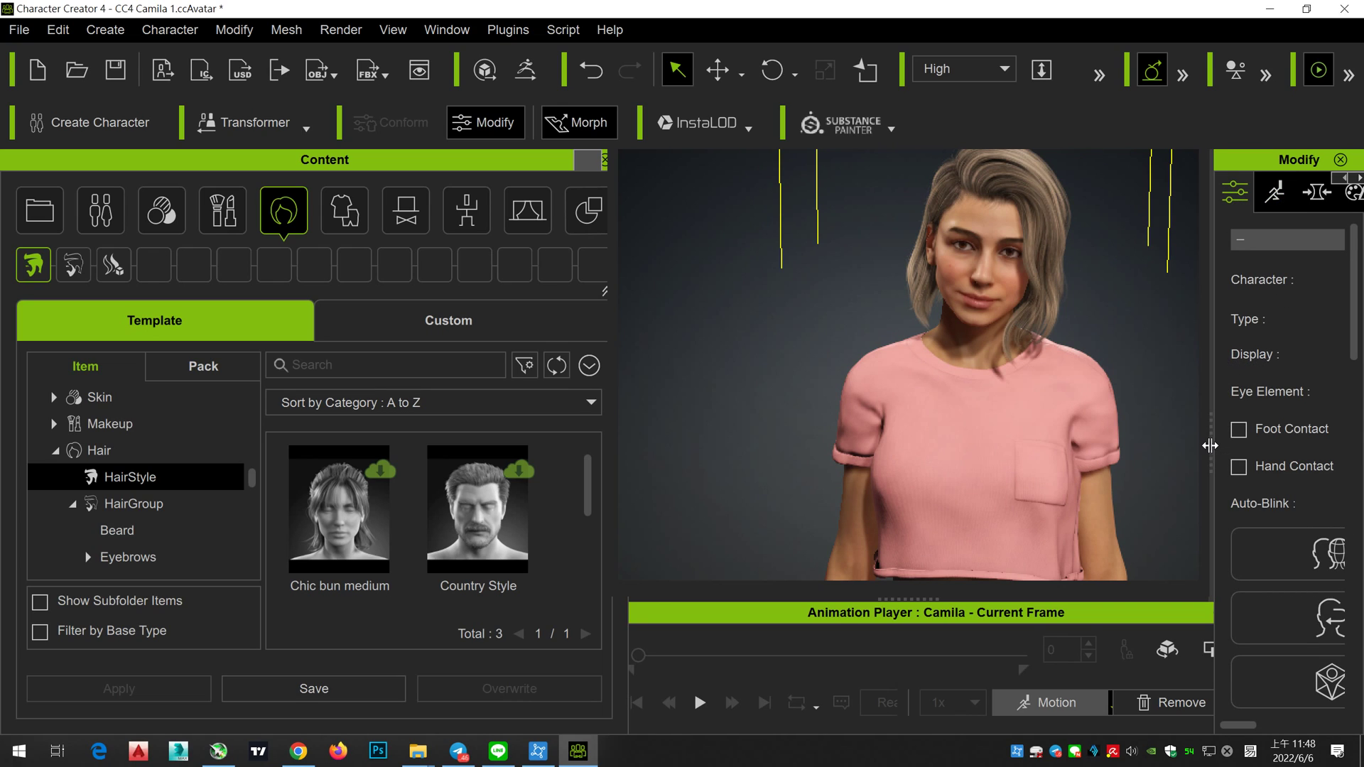
pyautogui.moveTo(1209, 445); pyautogui.dragTo(1202, 447)
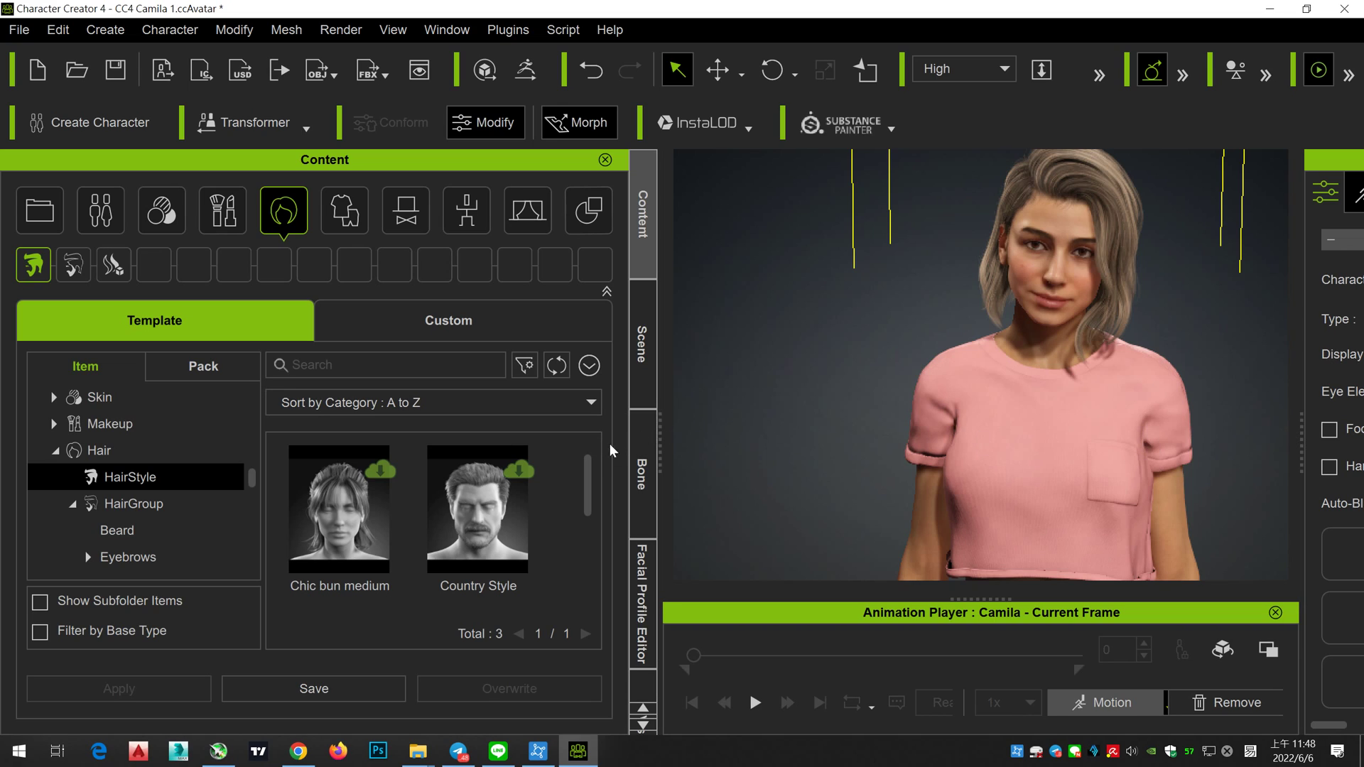
pyautogui.click(641, 345)
# Step: Browse the Bone hierarchy, Facial Profile Editor and navigation preferences panels
pyautogui.click(645, 454)
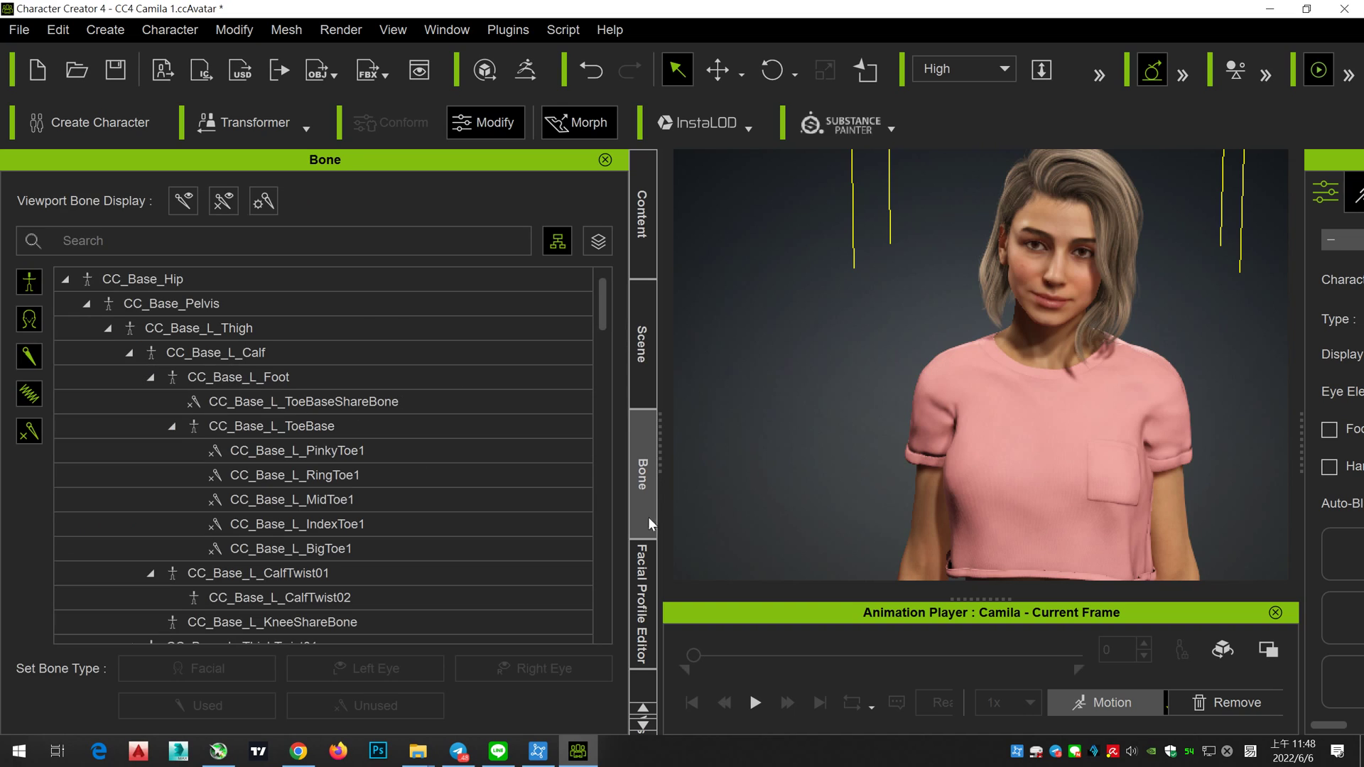
pyautogui.click(642, 575)
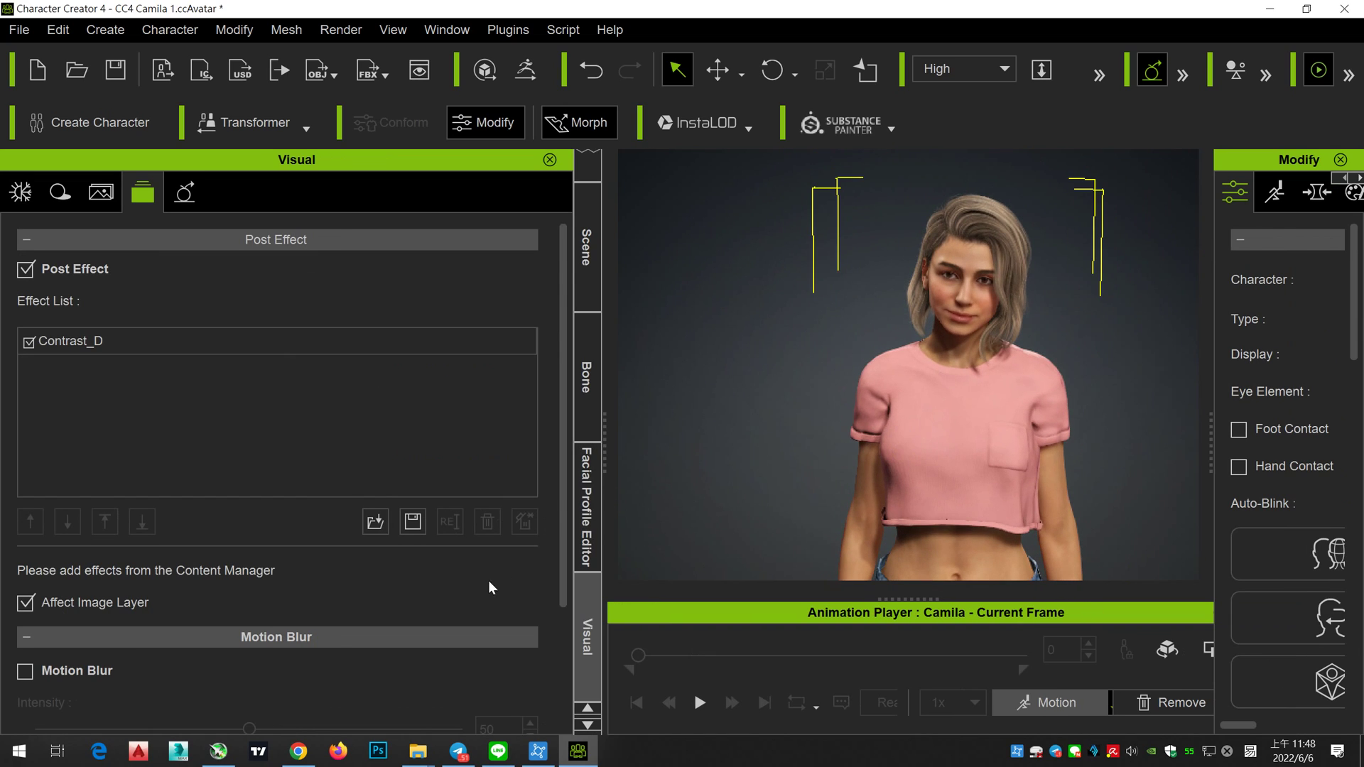
pyautogui.click(575, 633)
pyautogui.scroll(1, 594, 530)
pyautogui.scroll(-1, 591, 513)
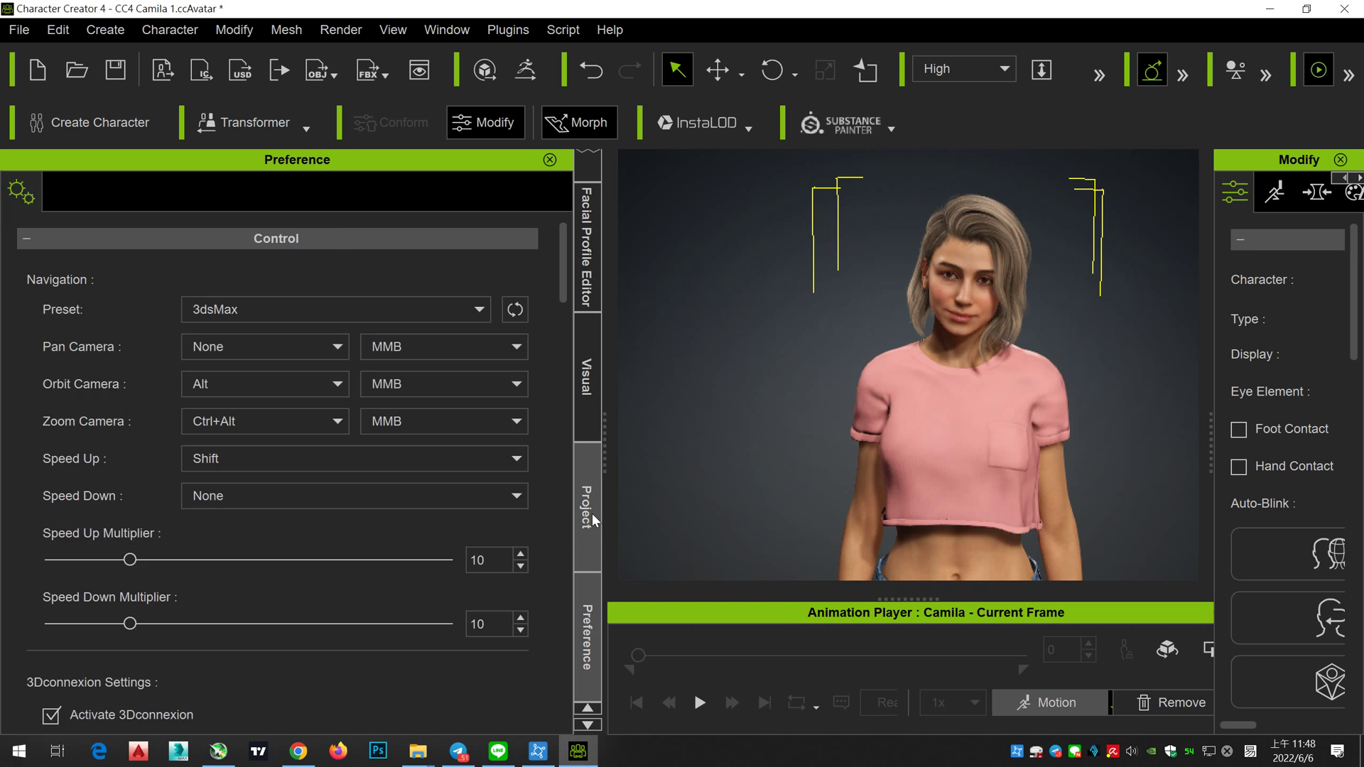
pyautogui.scroll(2, 591, 513)
pyautogui.scroll(3, 582, 426)
pyautogui.scroll(1, 583, 415)
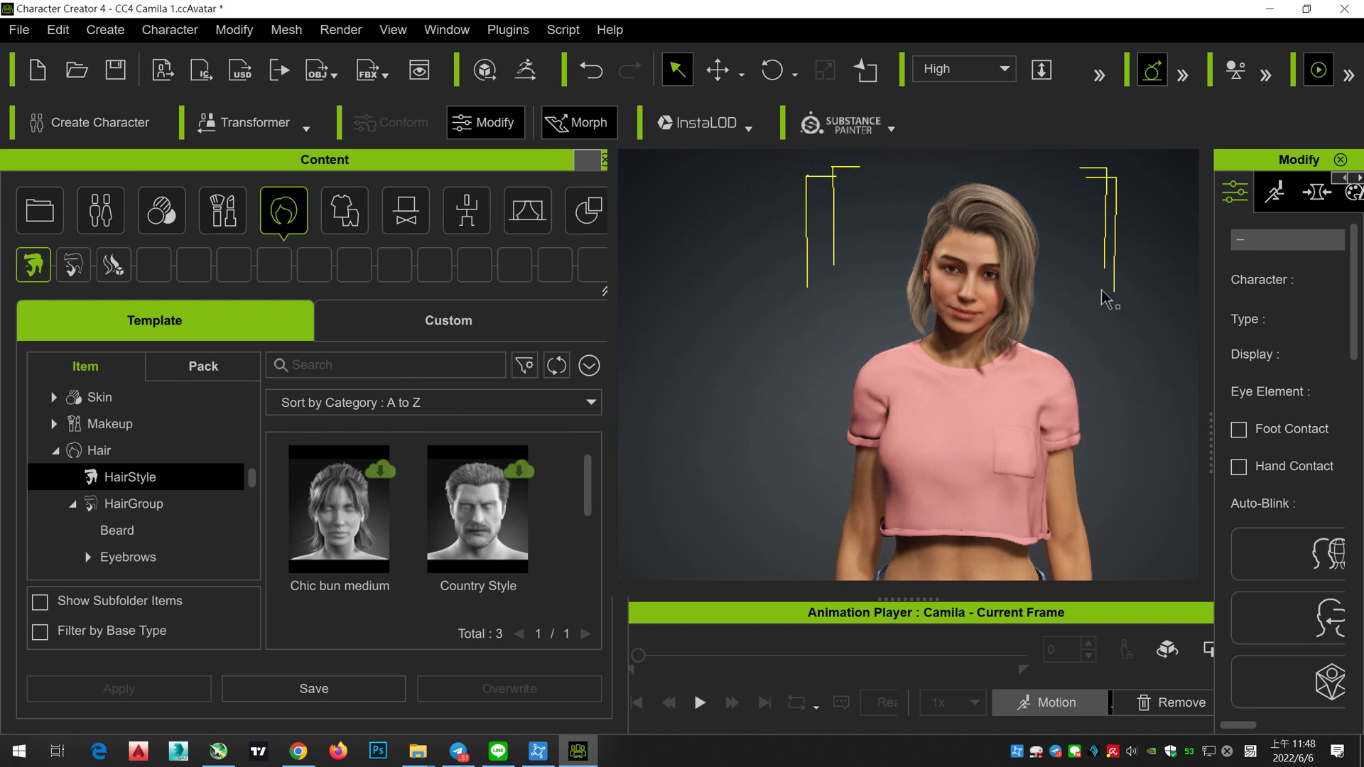
pyautogui.scroll(2, 147, 464)
pyautogui.scroll(3, 155, 458)
pyautogui.scroll(3, 207, 458)
pyautogui.scroll(3, 208, 458)
# Step: Open Content > Actor > Character and browse the ActorCore Crowd and Base characters
pyautogui.click(155, 432)
pyautogui.click(153, 488)
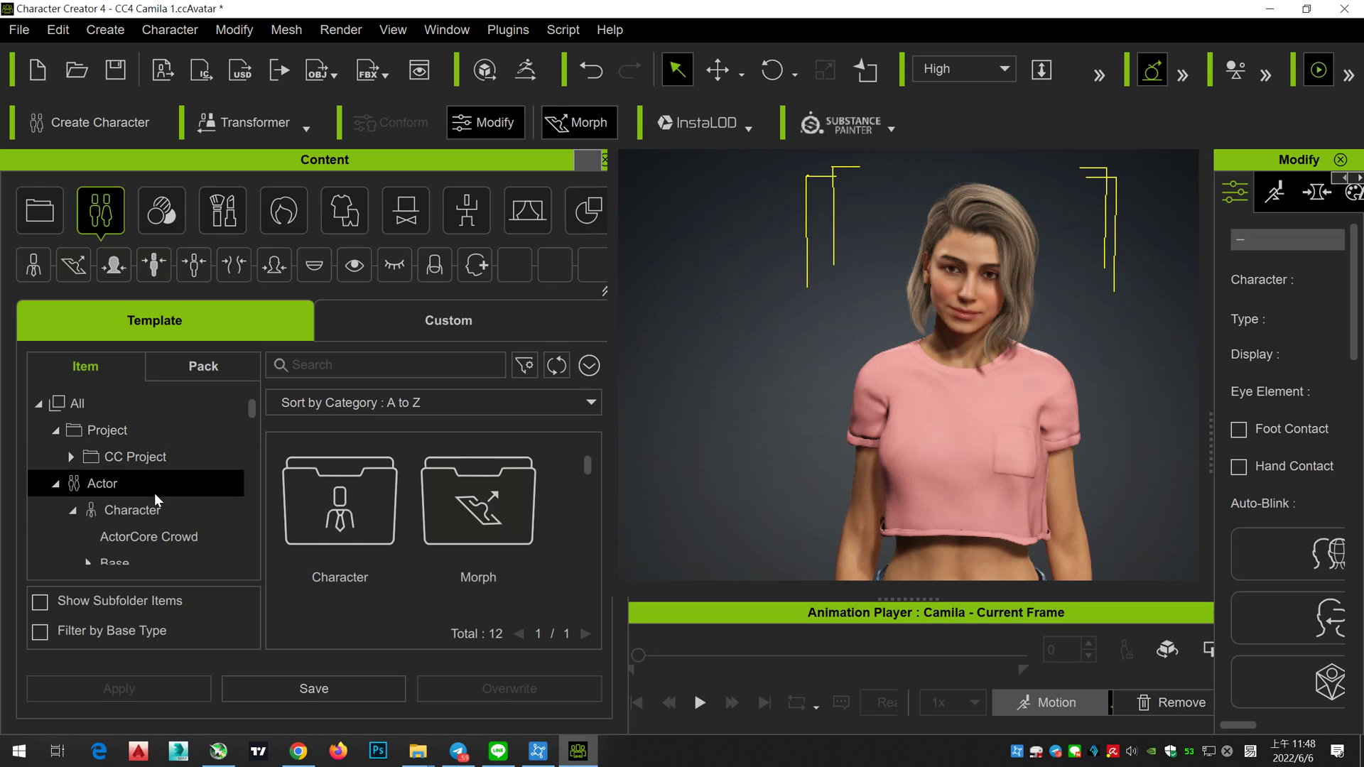
pyautogui.click(174, 509)
pyautogui.scroll(-1, 469, 500)
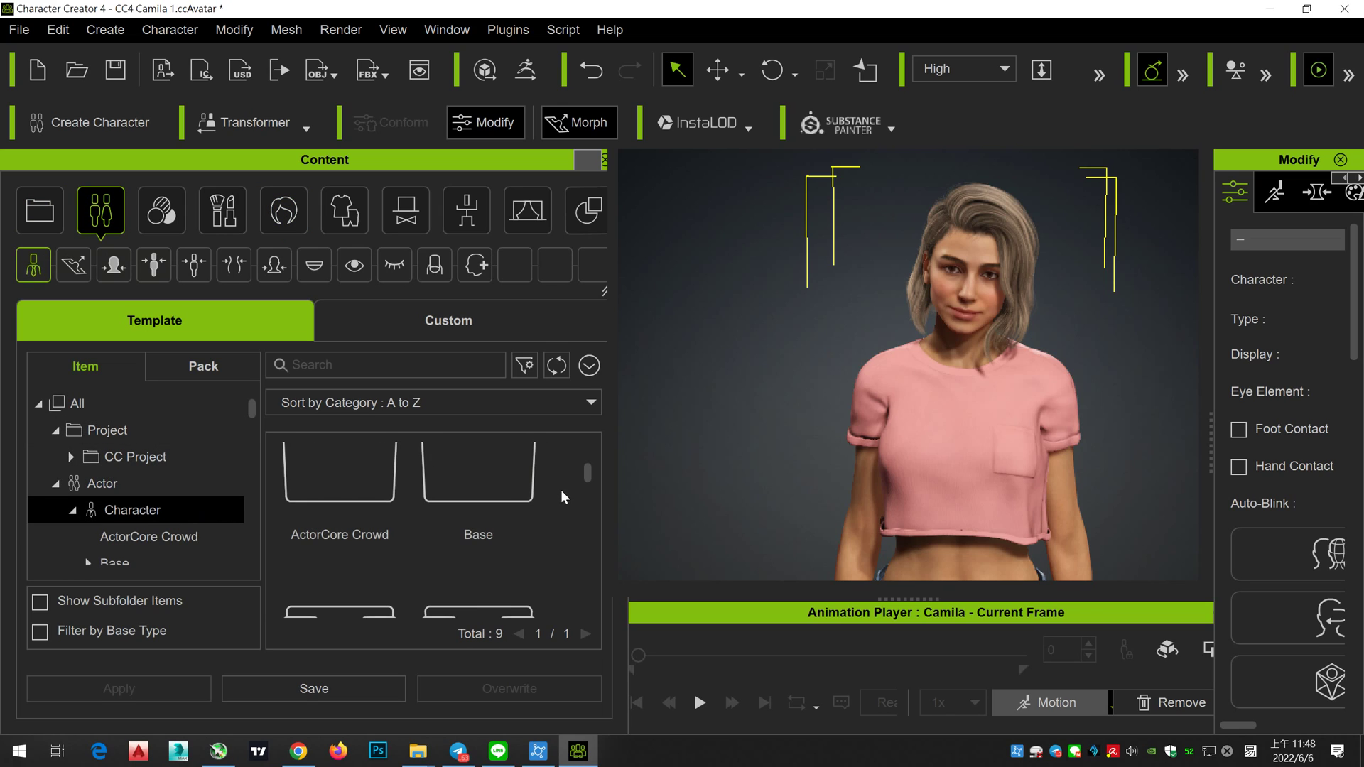
pyautogui.click(176, 540)
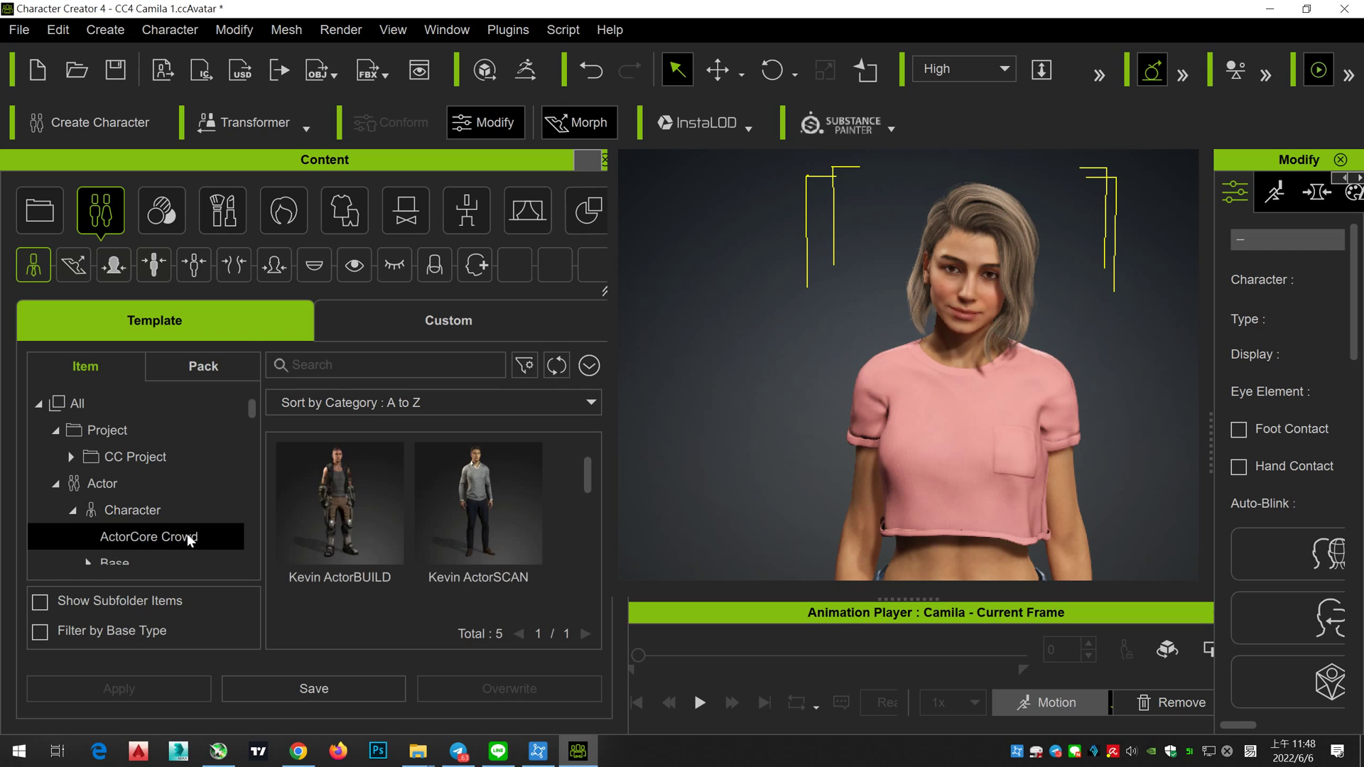
pyautogui.scroll(-2, 184, 536)
pyautogui.click(168, 500)
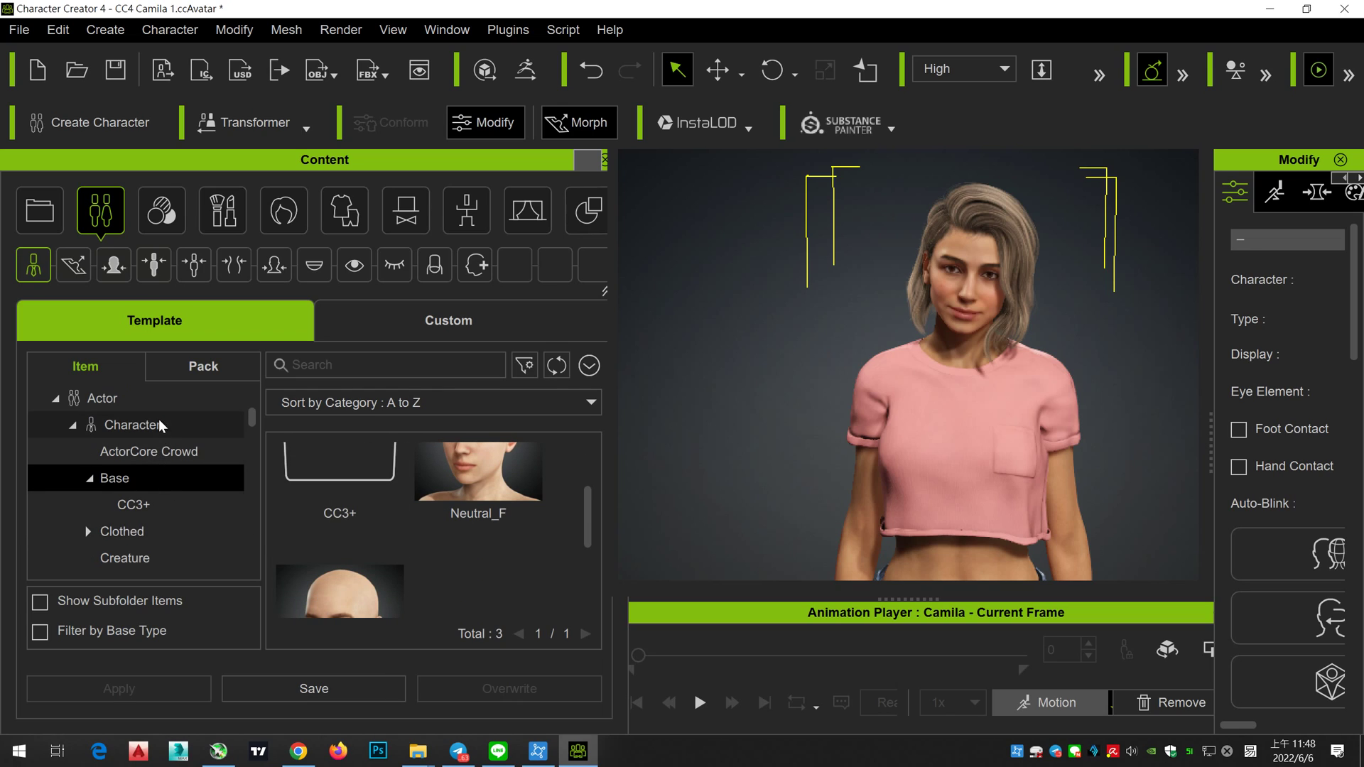
# Step: Return to all character categories and open the Humanoid folder
pyautogui.click(155, 417)
pyautogui.scroll(-1, 549, 522)
pyautogui.scroll(-1, 551, 523)
pyautogui.scroll(-1, 551, 523)
pyautogui.scroll(-1, 551, 523)
pyautogui.scroll(1, 552, 525)
pyautogui.scroll(1, 551, 525)
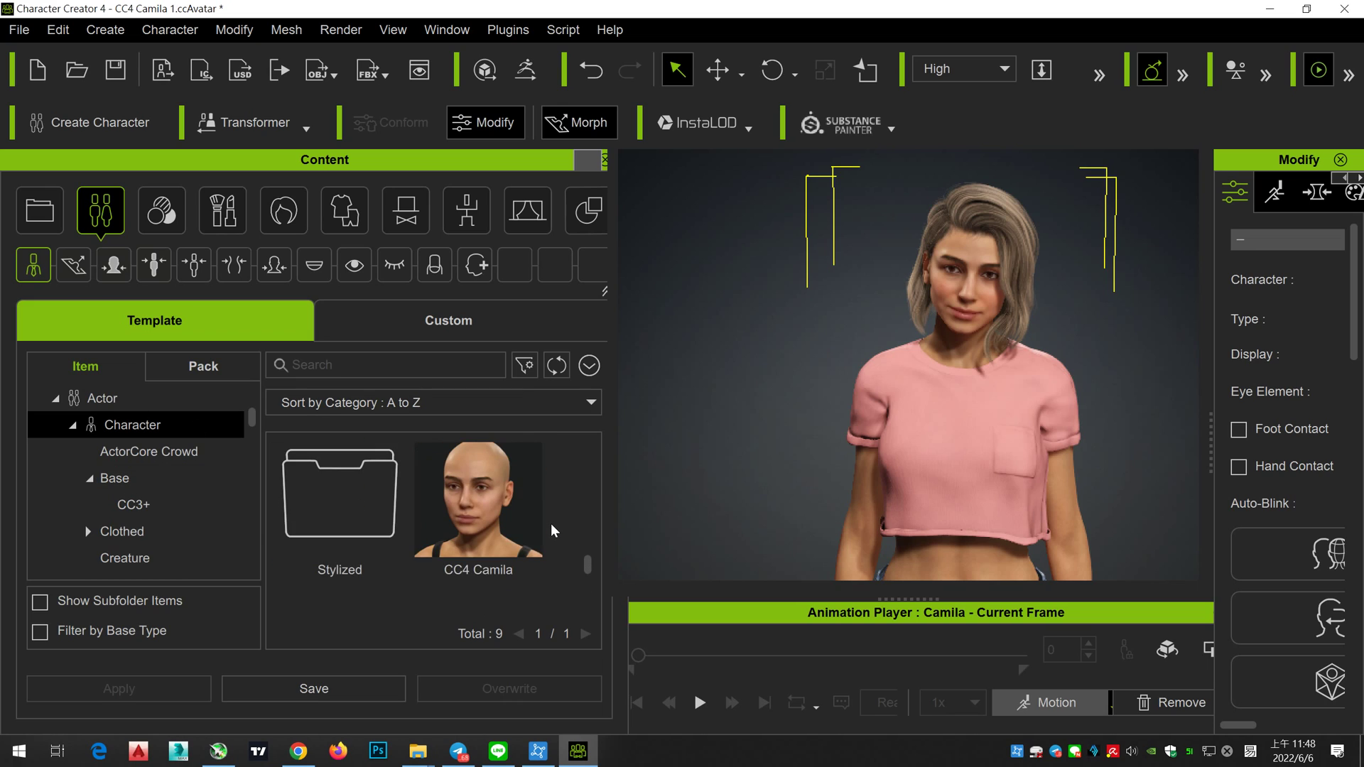
pyautogui.scroll(1, 551, 525)
pyautogui.scroll(1, 551, 523)
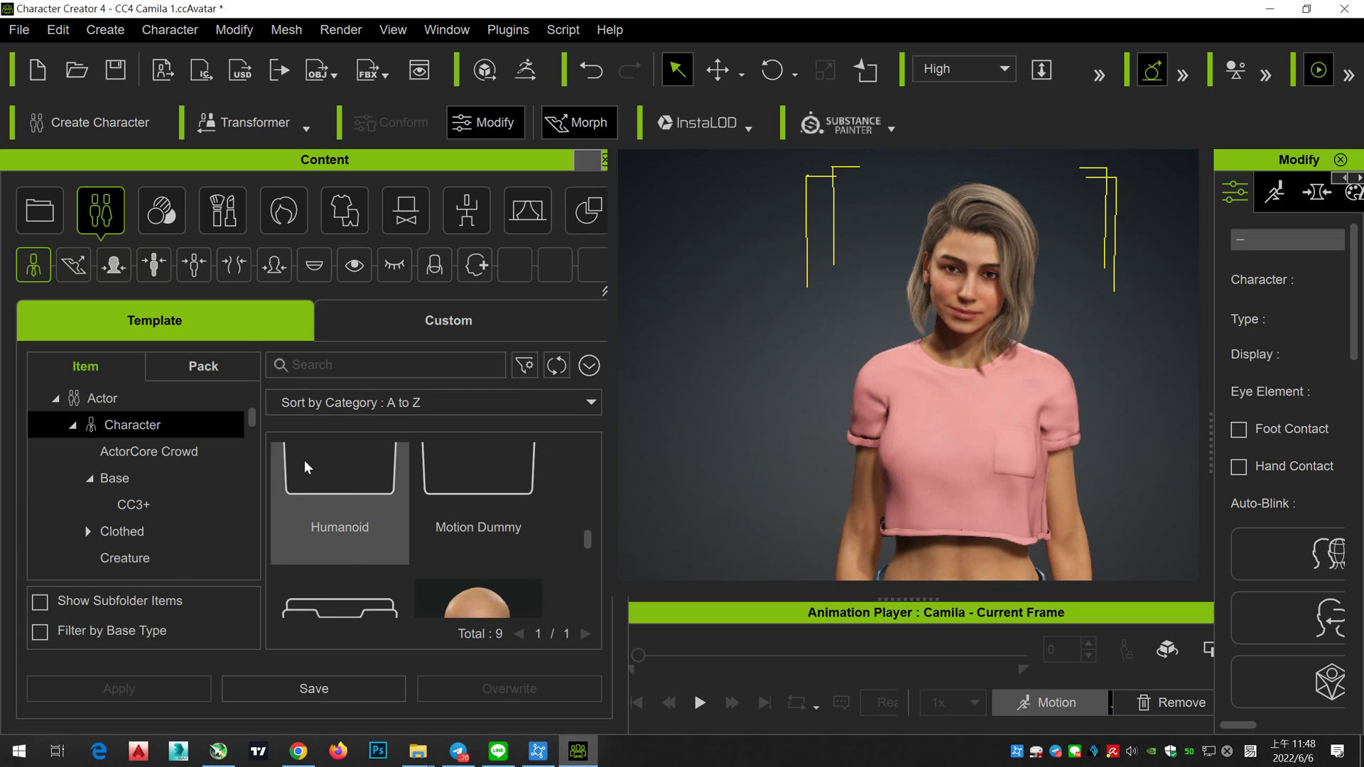
pyautogui.doubleClick(346, 502)
pyautogui.scroll(1, 186, 492)
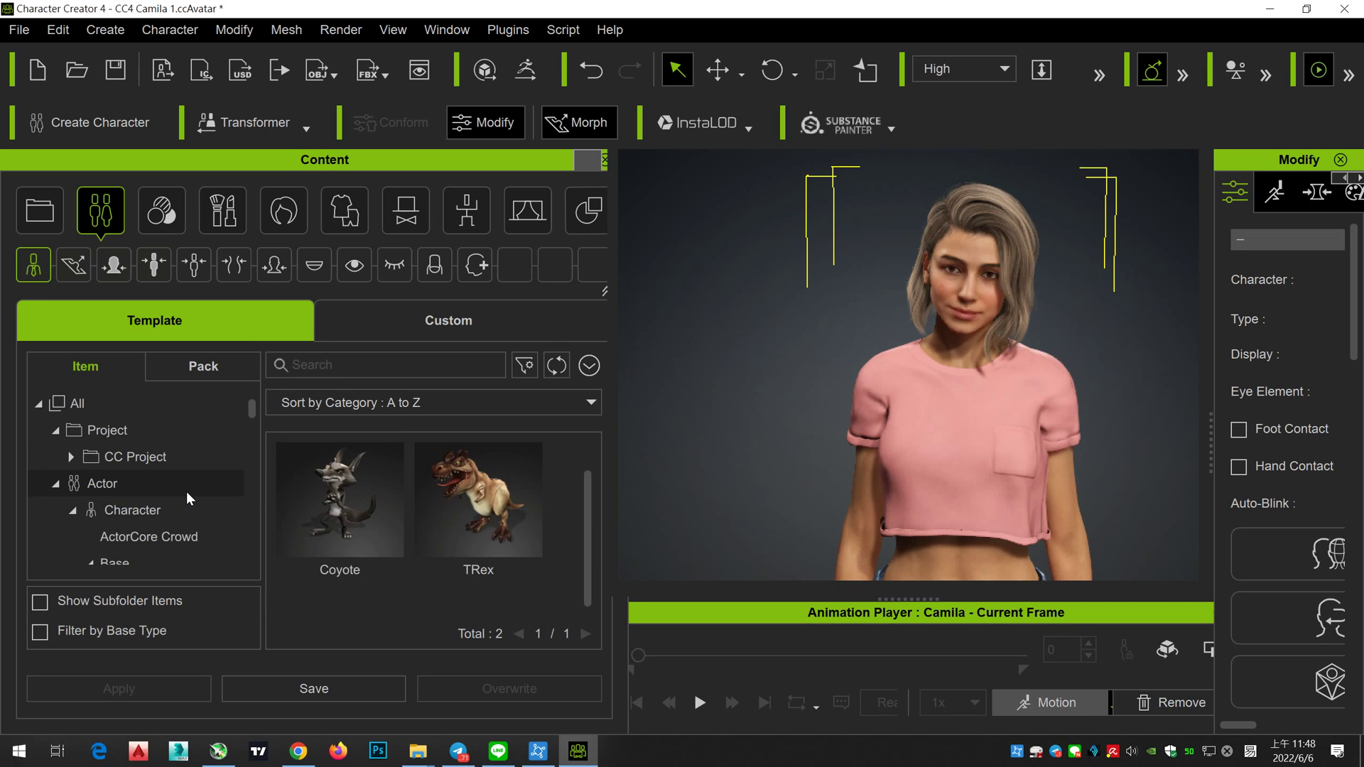
# Step: Browse the CC Project section, including its CC3 items
pyautogui.click(190, 458)
pyautogui.click(205, 490)
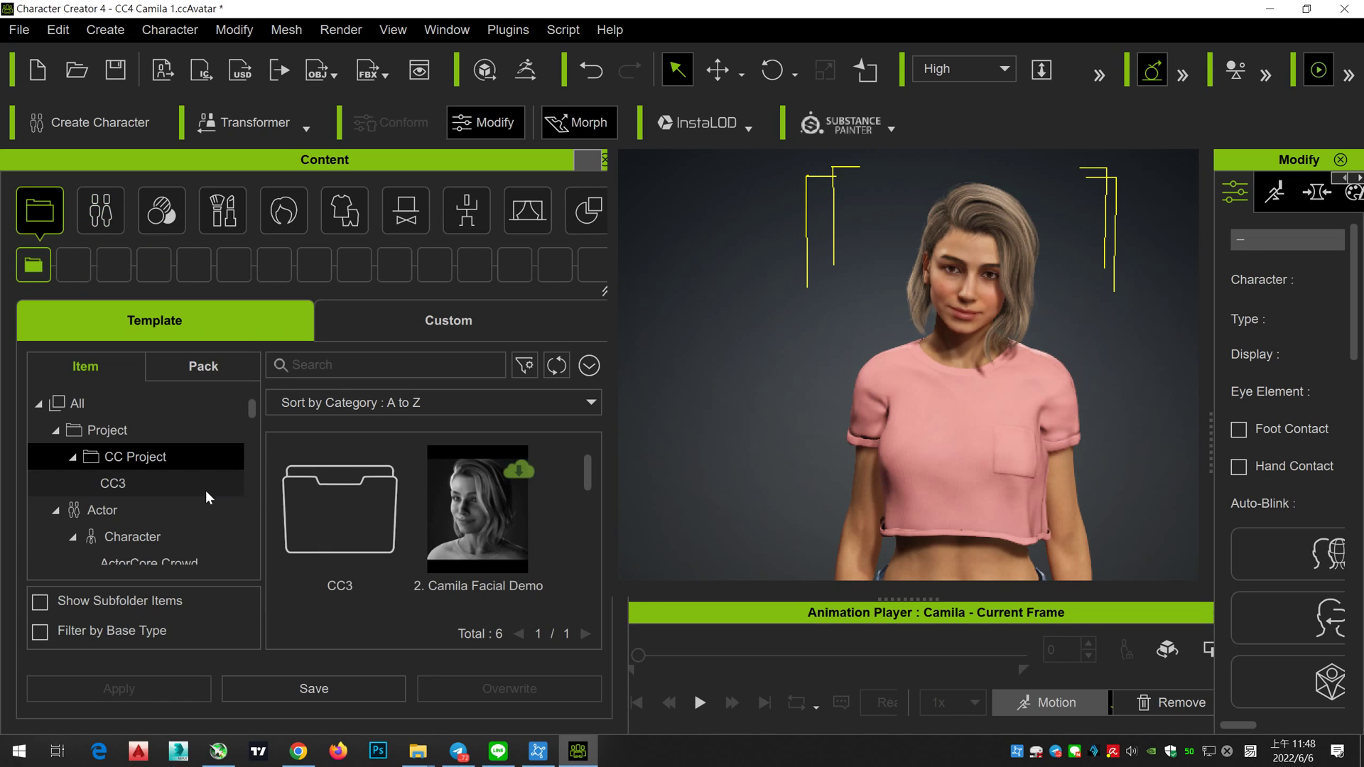
pyautogui.click(213, 456)
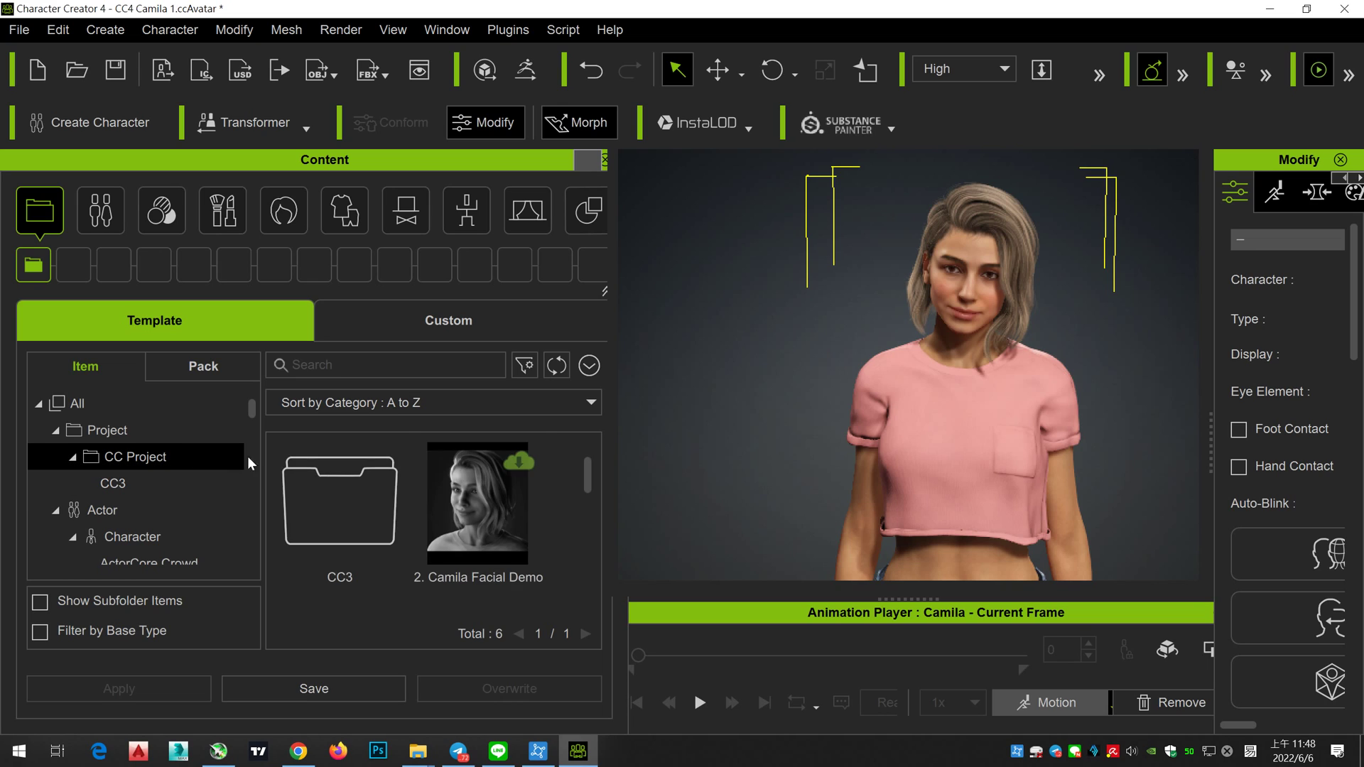
pyautogui.scroll(-2, 514, 497)
pyautogui.scroll(-1, 535, 501)
pyautogui.scroll(-1, 539, 509)
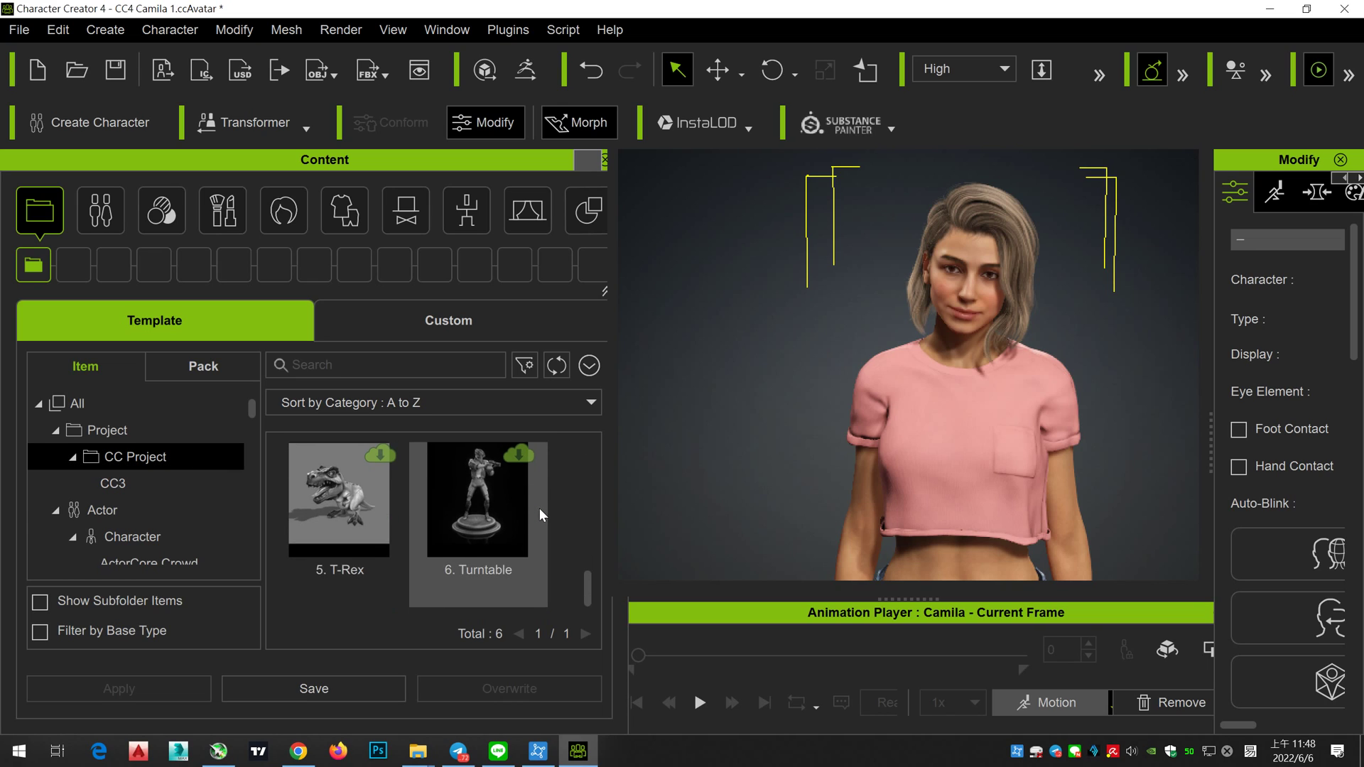
# Step: Go back to the Actor character categories and view the ActorCore Crowd characters again
pyautogui.click(181, 510)
pyautogui.click(206, 536)
pyautogui.scroll(-1, 535, 530)
pyautogui.scroll(-1, 535, 530)
pyautogui.scroll(-1, 530, 532)
pyautogui.scroll(-1, 152, 535)
pyautogui.click(181, 519)
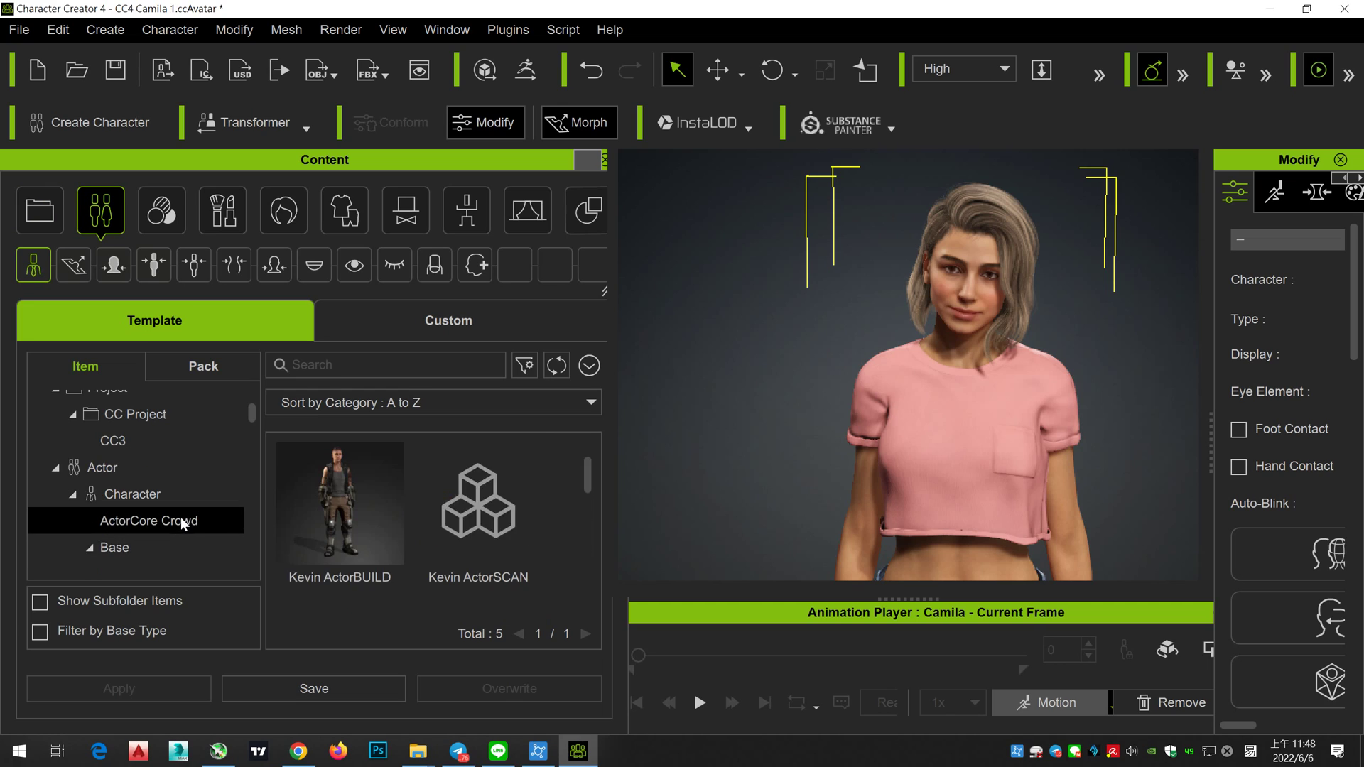
pyautogui.scroll(-1, 337, 530)
pyautogui.scroll(-1, 316, 530)
pyautogui.scroll(-1, 317, 532)
pyautogui.scroll(-1, 152, 511)
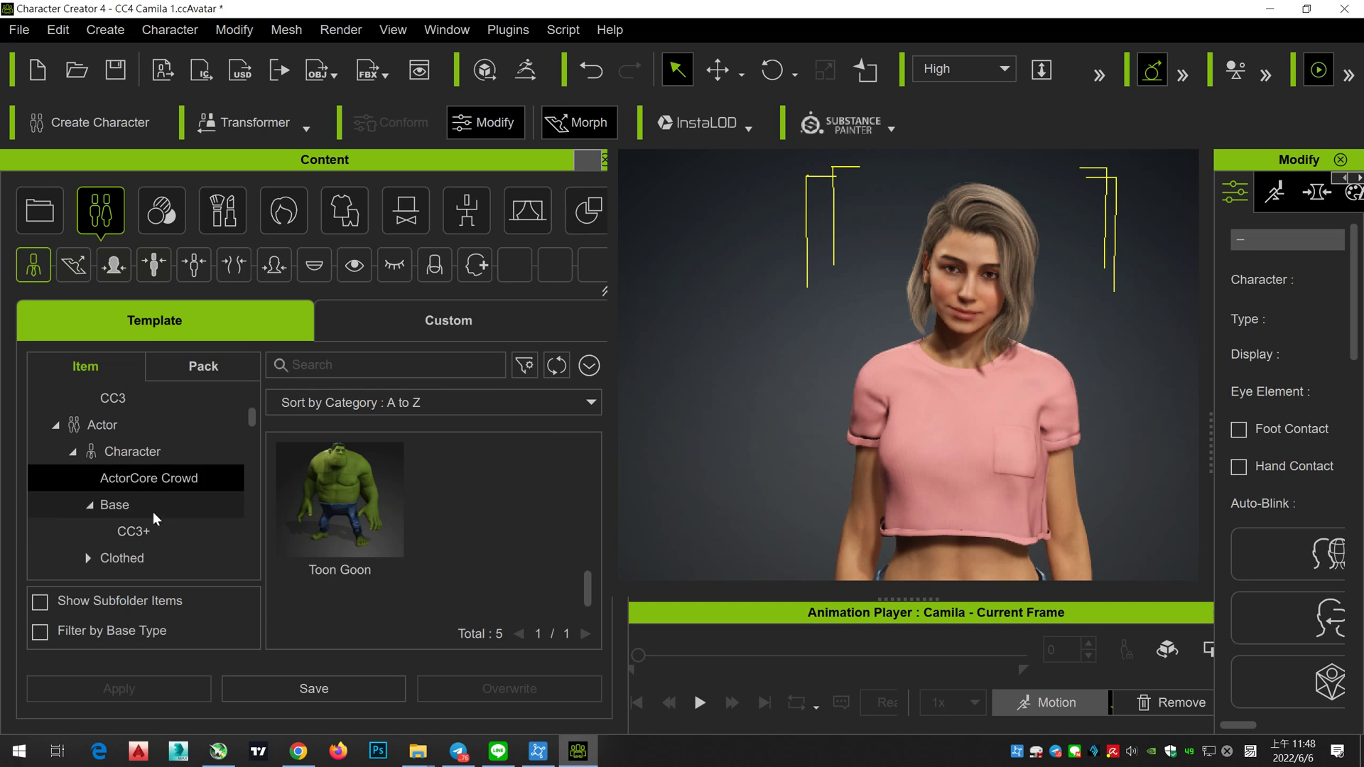
# Step: Browse Base > CC3+, then load CC4 Camila 2 from the Clothed characters
pyautogui.click(152, 506)
pyautogui.click(159, 529)
pyautogui.scroll(-1, 163, 522)
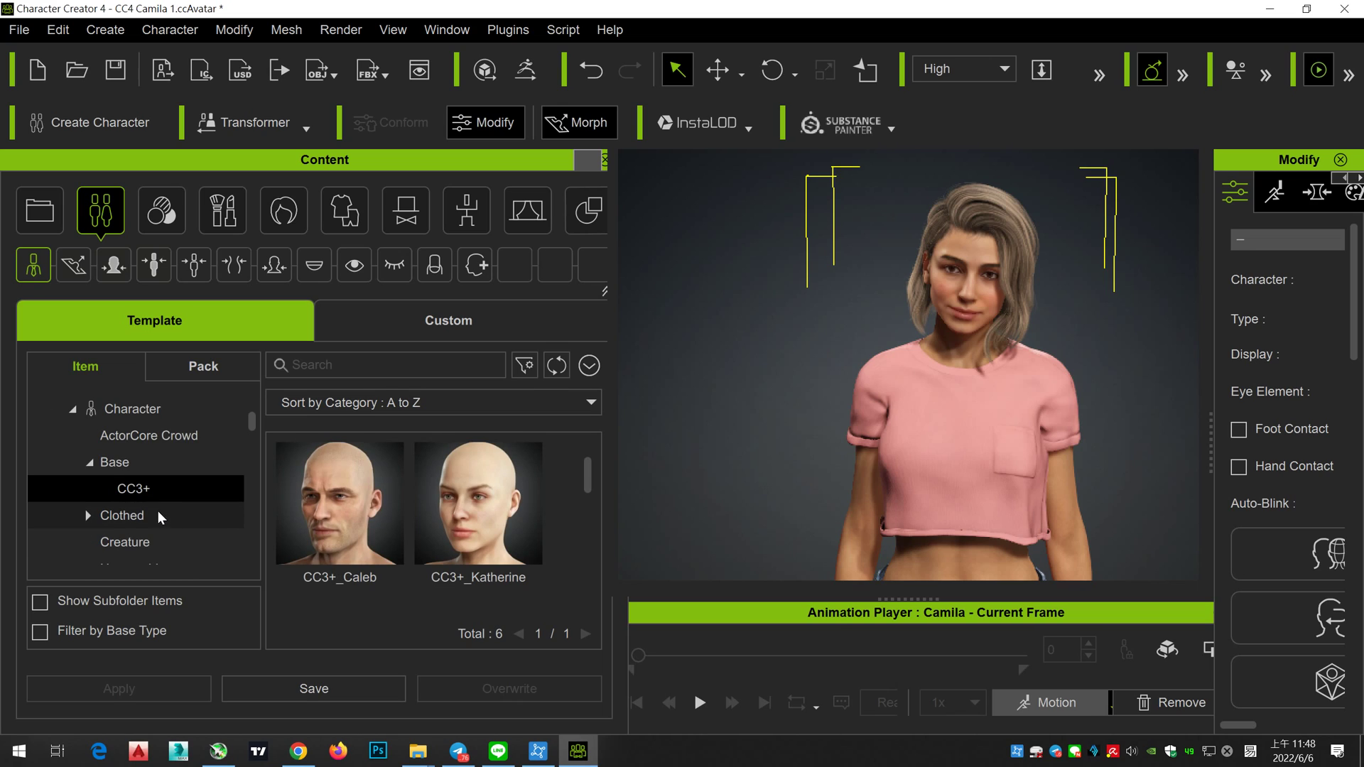
pyautogui.click(156, 512)
pyautogui.click(167, 538)
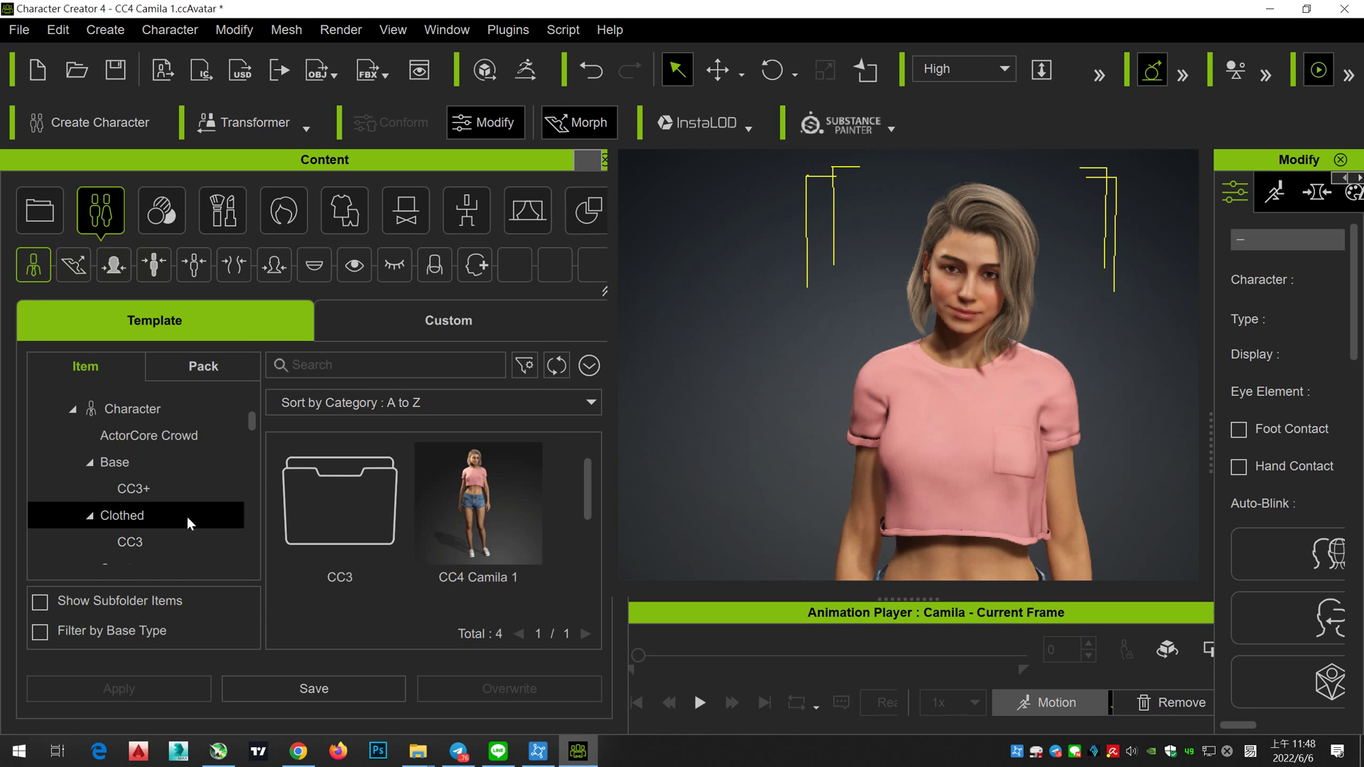
pyautogui.scroll(-2, 481, 513)
pyautogui.doubleClick(355, 501)
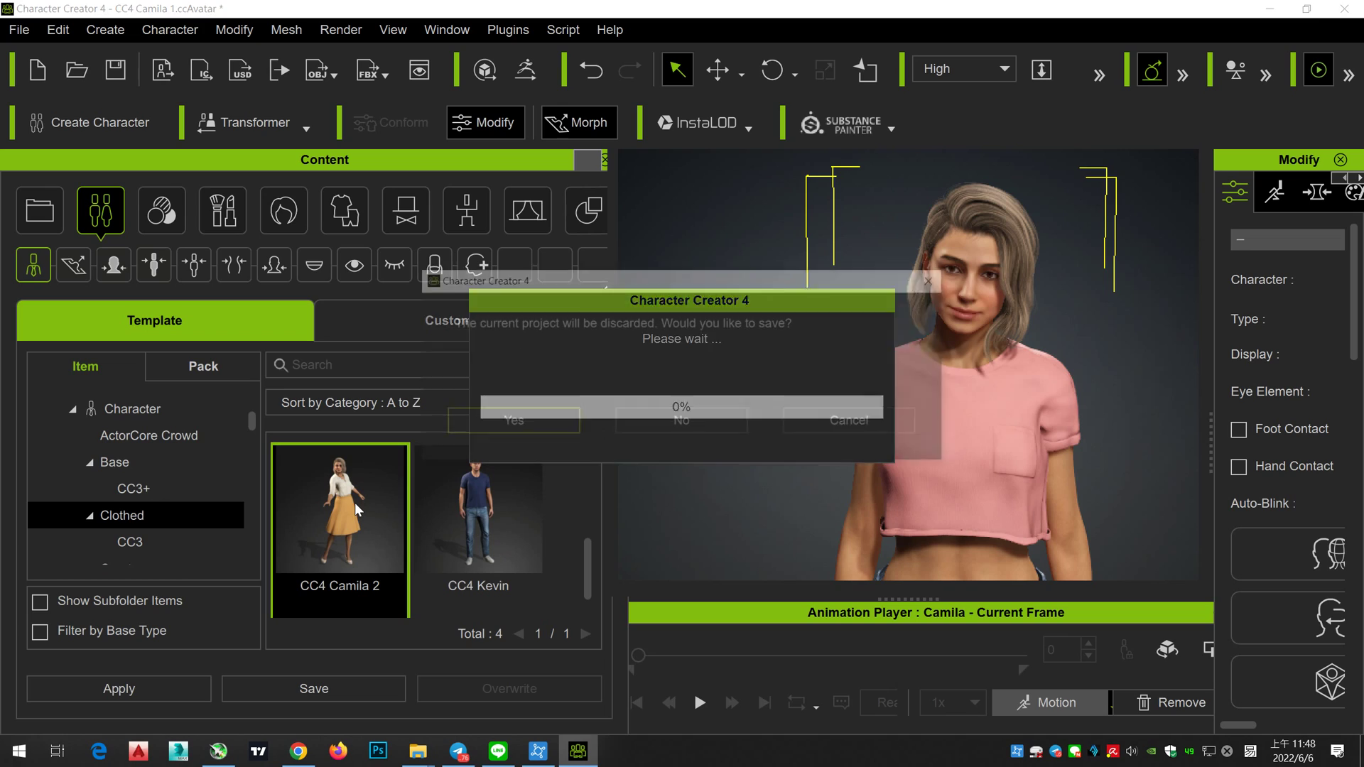
# Step: Discard the current project, confirm loading Camila 2, and frame her face head-on
pyautogui.click(712, 423)
pyautogui.click(690, 441)
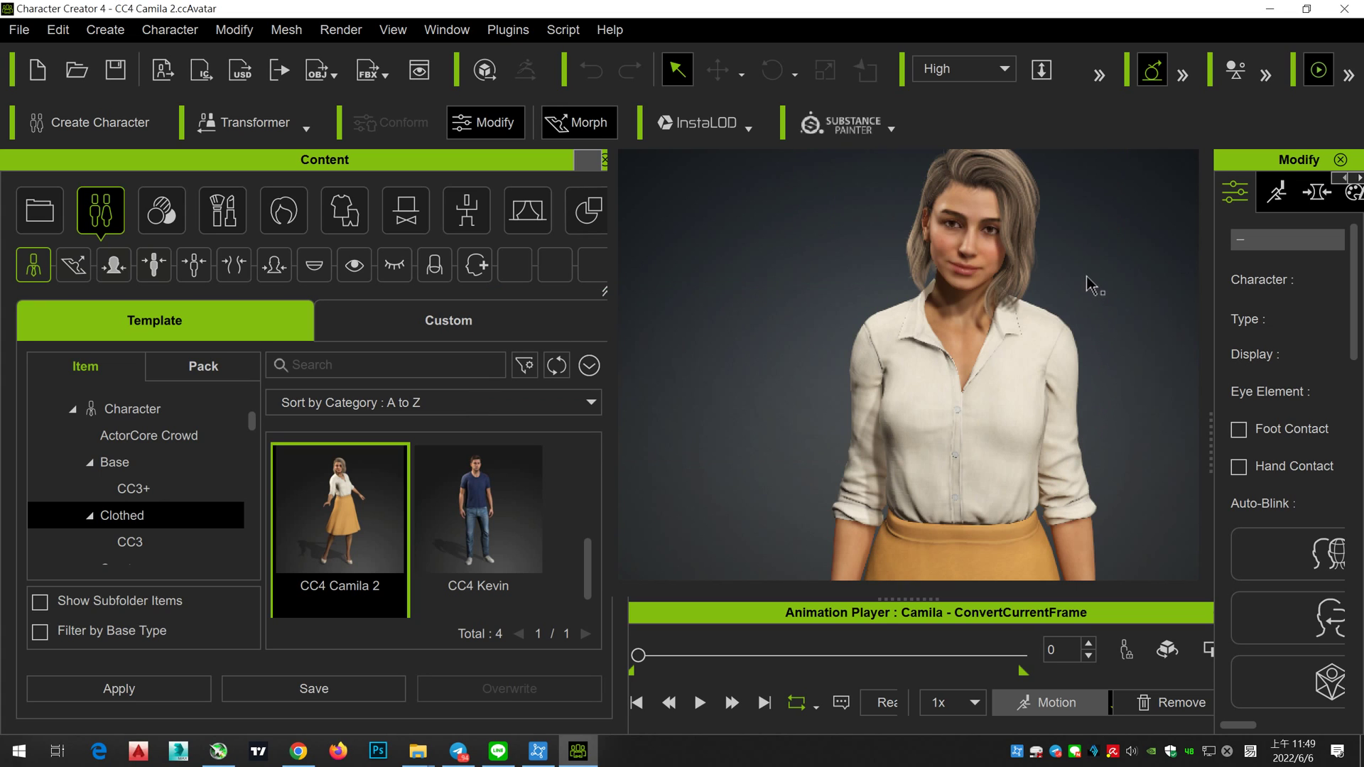
pyautogui.scroll(2, 1093, 257)
pyautogui.scroll(3, 986, 414)
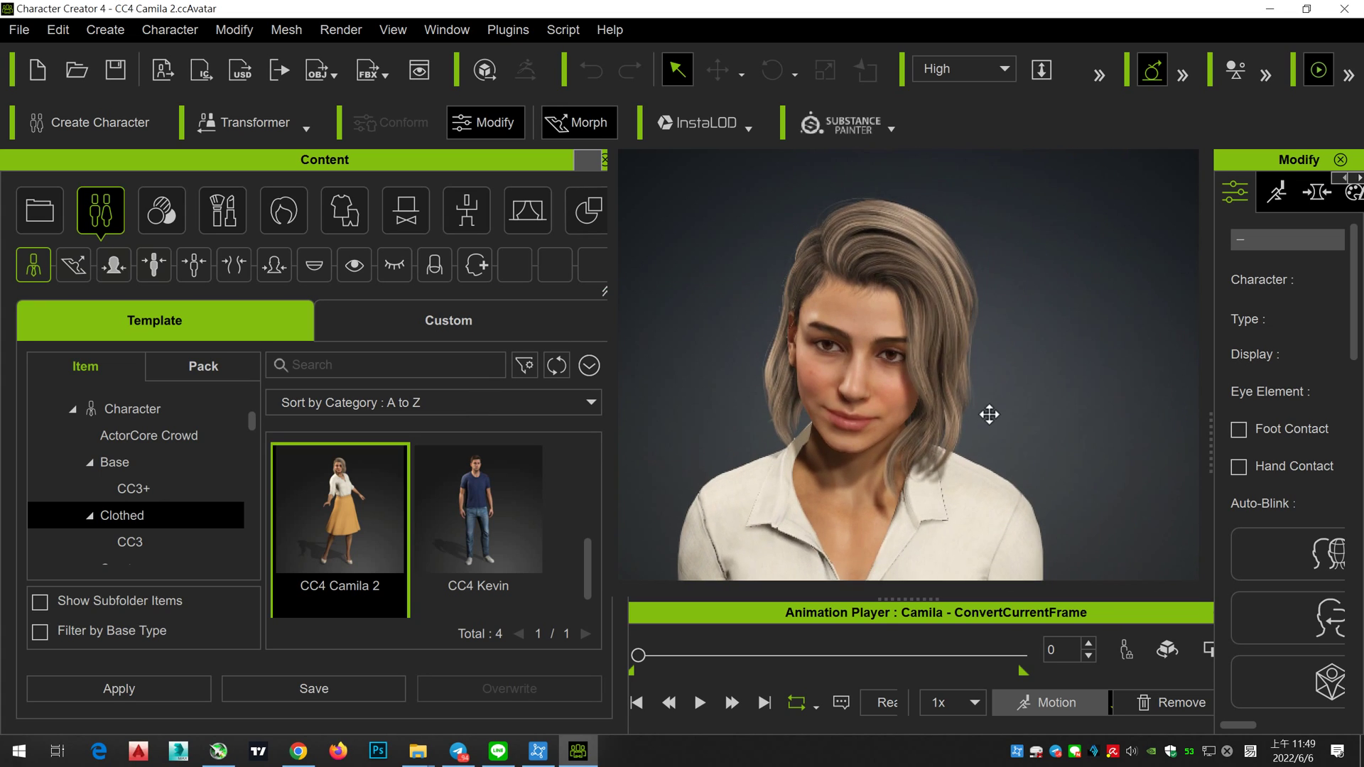
pyautogui.scroll(3, 968, 331)
pyautogui.moveTo(1004, 365)
pyautogui.mouseDown(button='right')
pyautogui.moveTo(956, 359)
pyautogui.moveTo(1013, 369)
pyautogui.mouseUp(button='right')
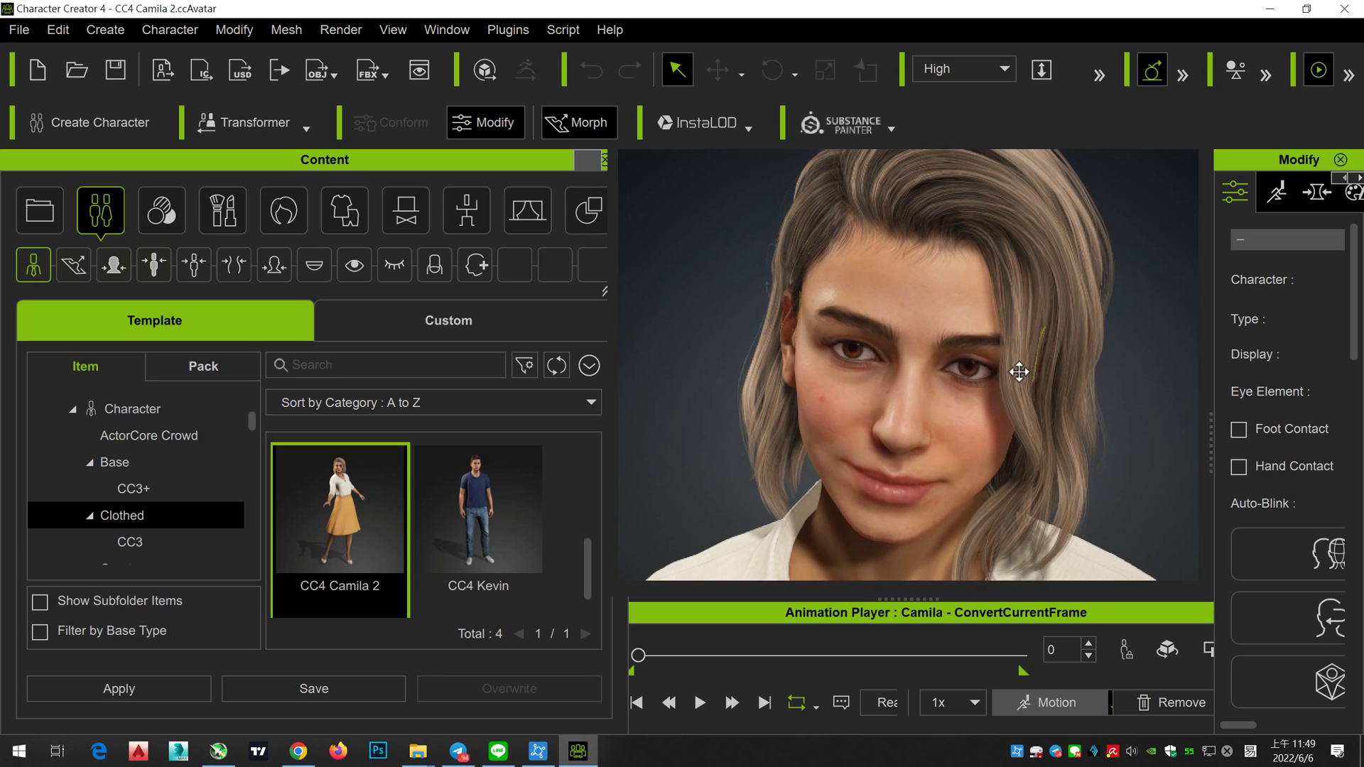
# Step: Apply the female Talk_F motion to Camila and play it
pyautogui.click(1174, 654)
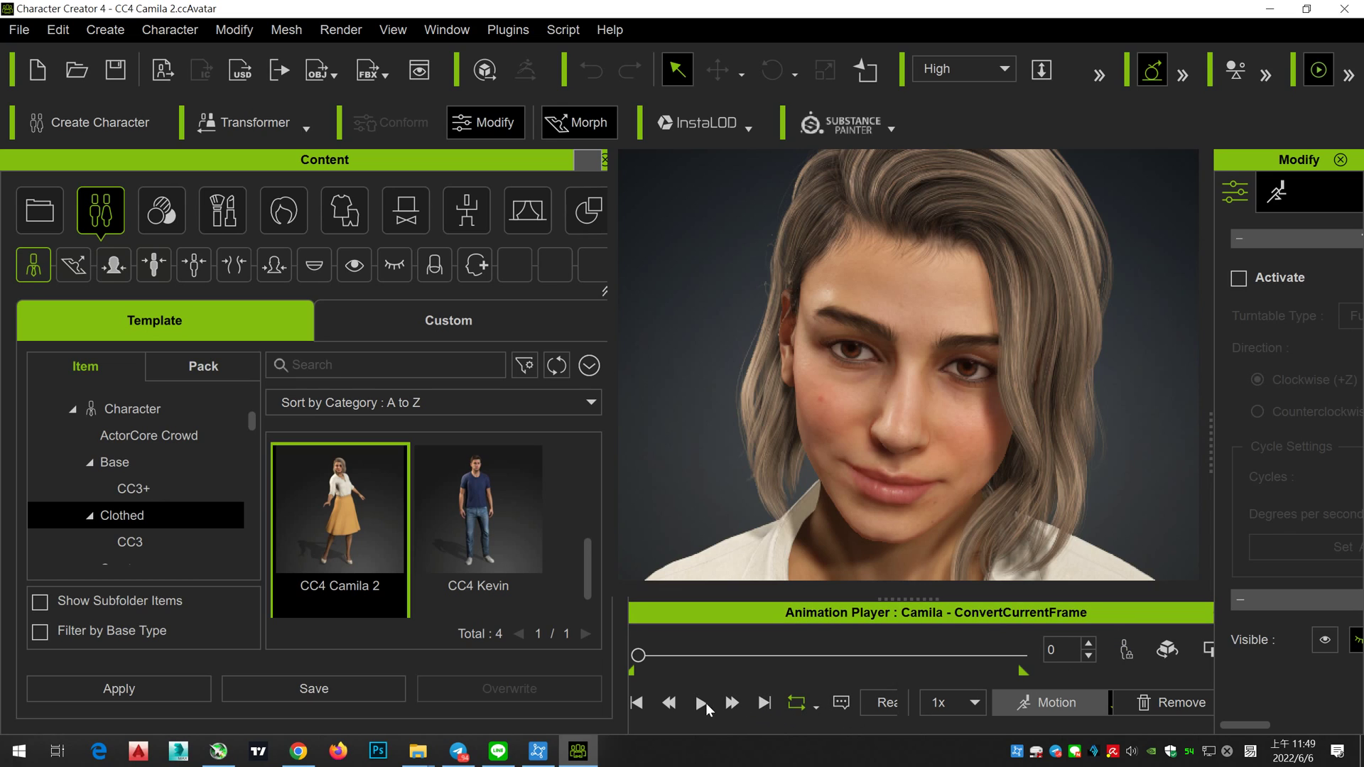
pyautogui.click(702, 703)
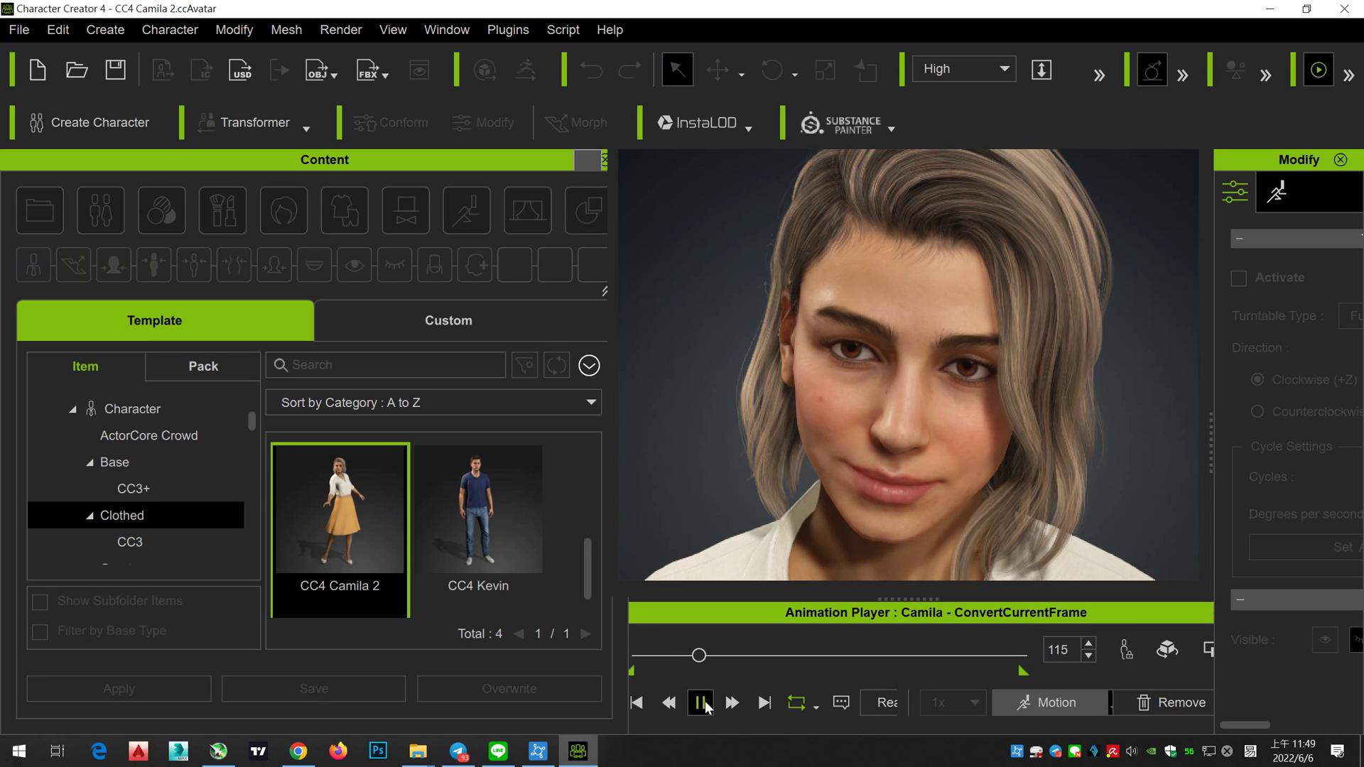
pyautogui.click(1033, 704)
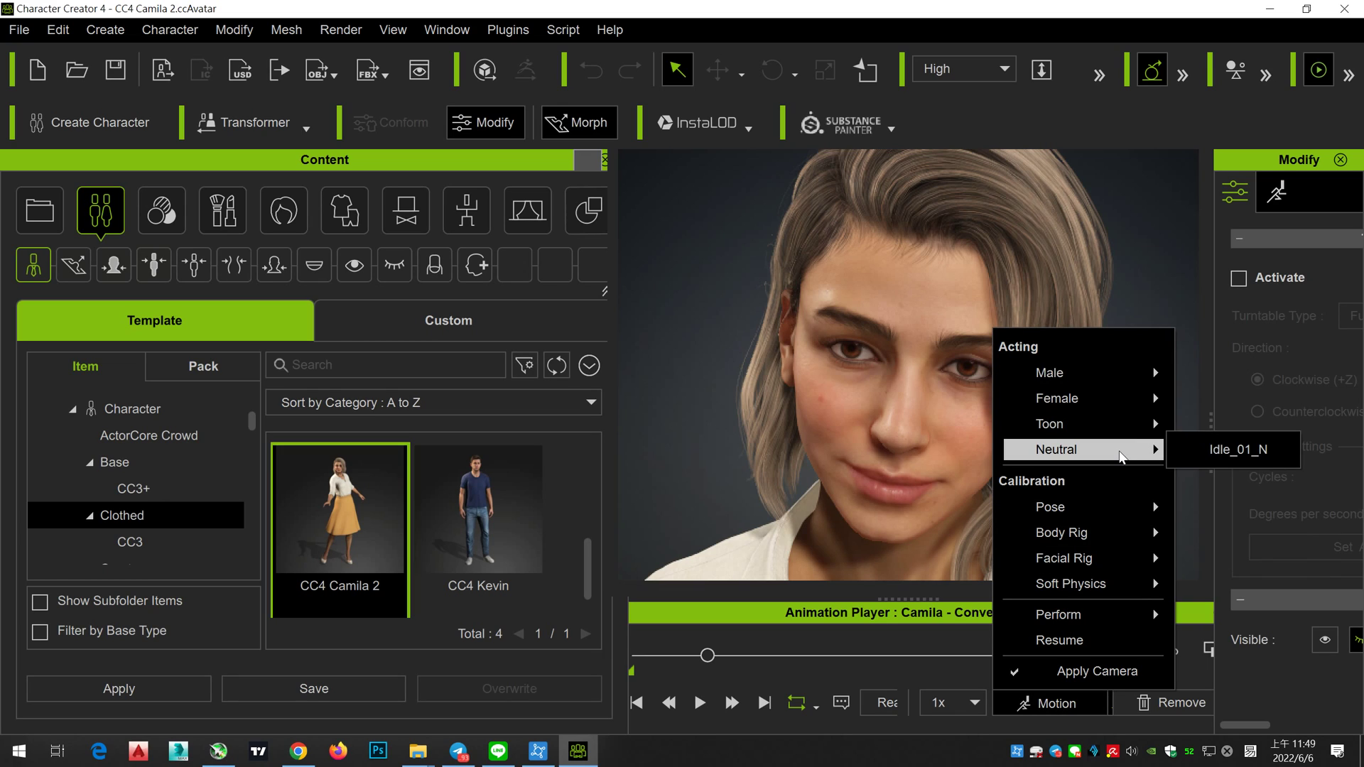
pyautogui.moveTo(1057, 399)
pyautogui.click(1236, 552)
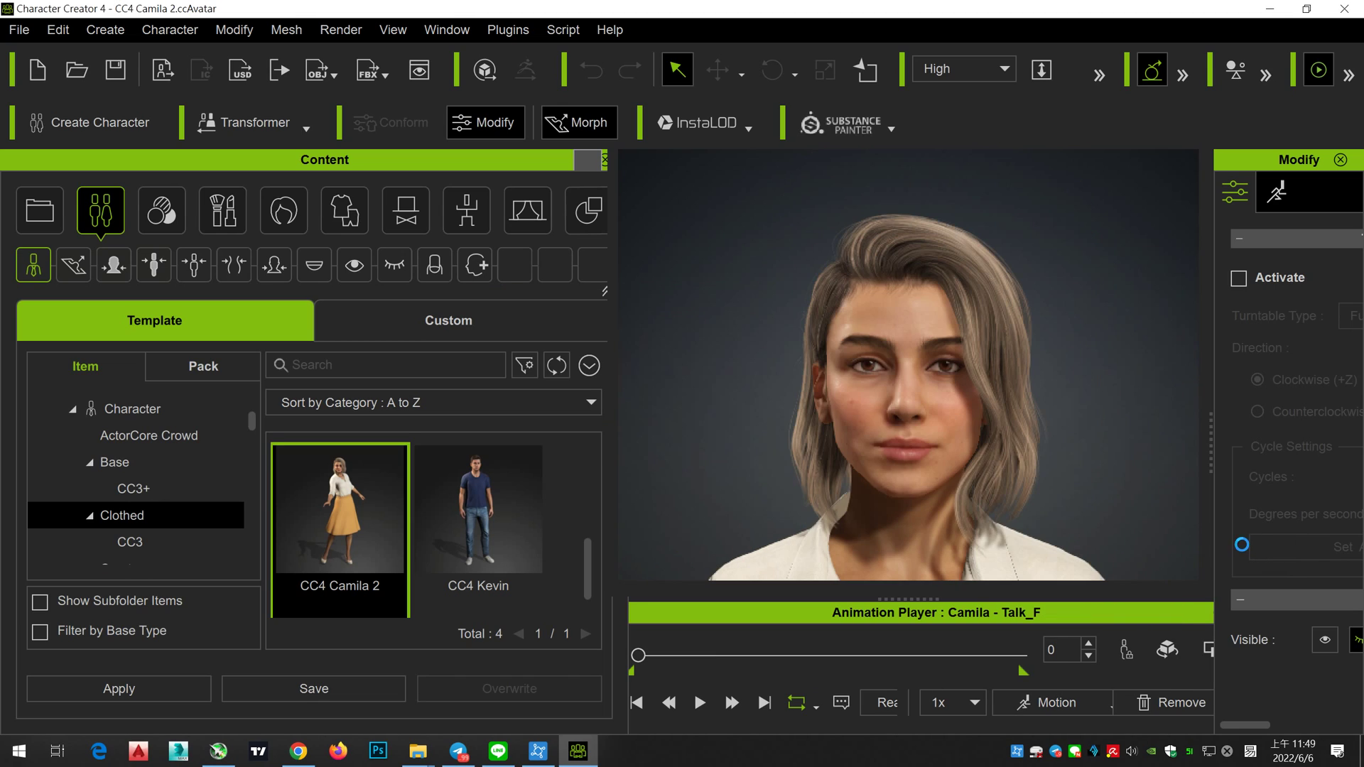
pyautogui.click(701, 704)
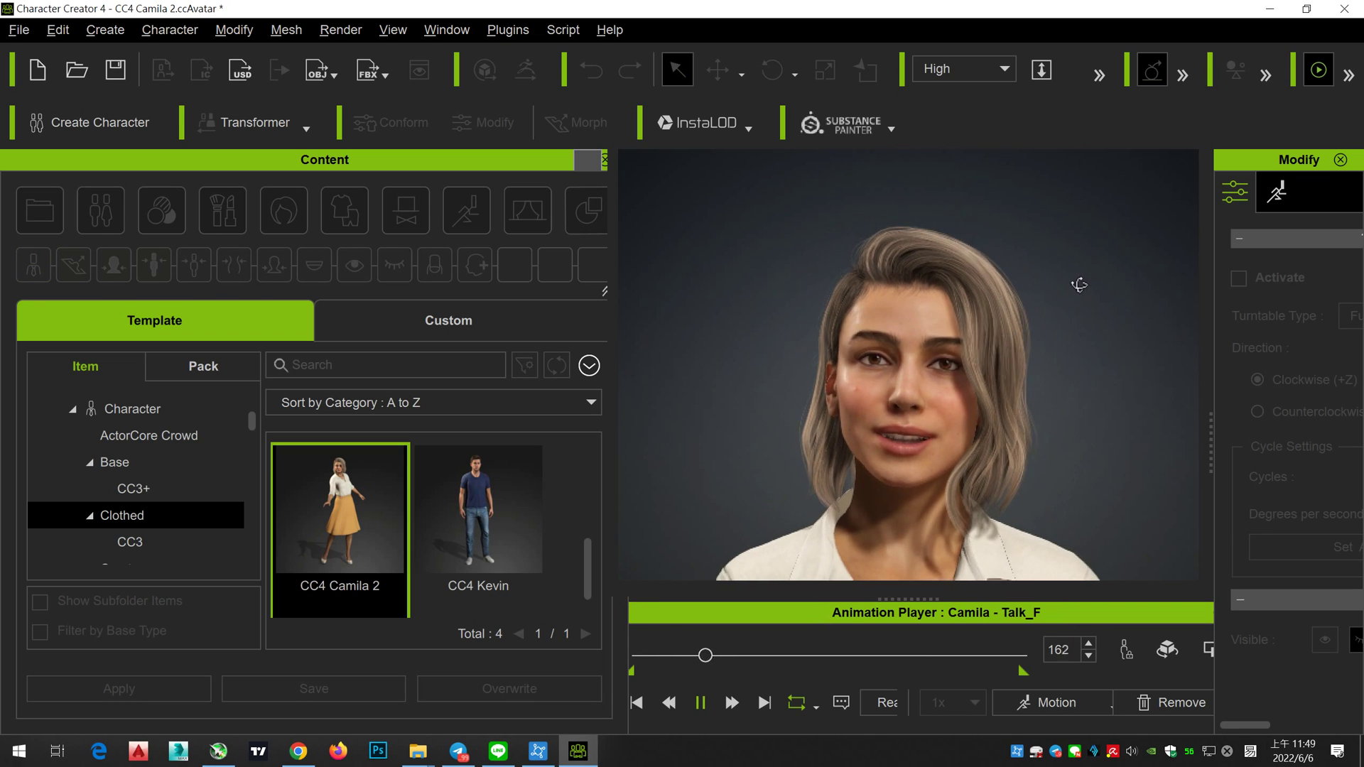
# Step: Switch Camila's motion to Walk_F and play the walk
pyautogui.scroll(-5, 1058, 382)
pyautogui.scroll(-5, 1017, 416)
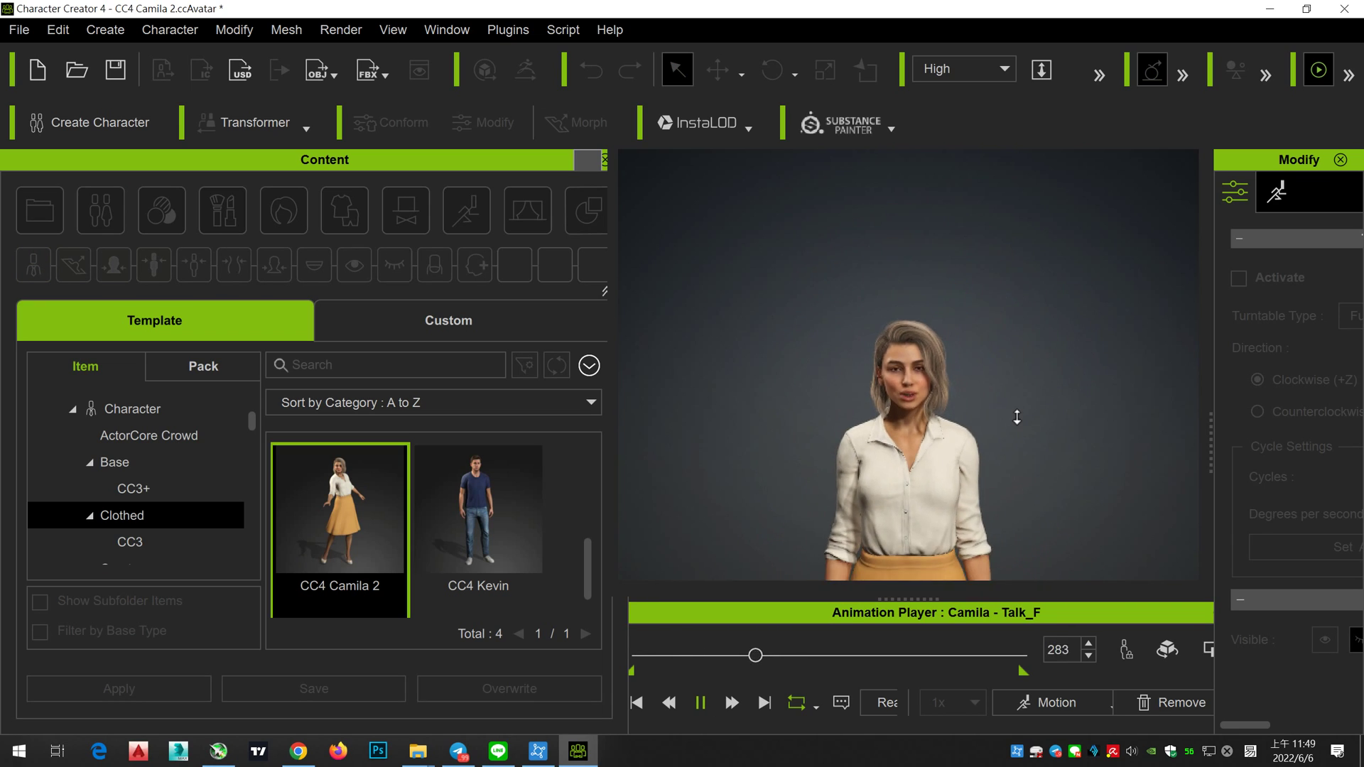
pyautogui.scroll(-2, 1017, 419)
pyautogui.scroll(-2, 1016, 440)
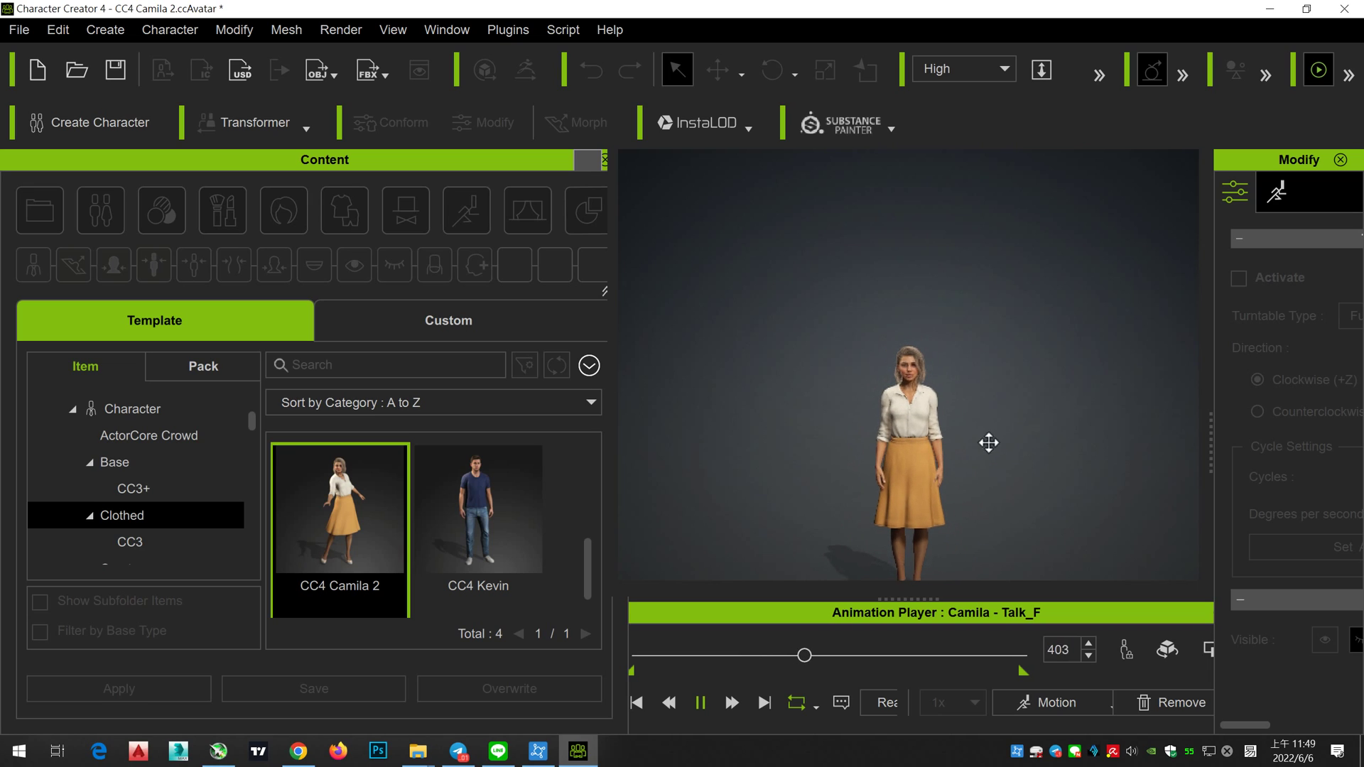
pyautogui.scroll(3, 991, 412)
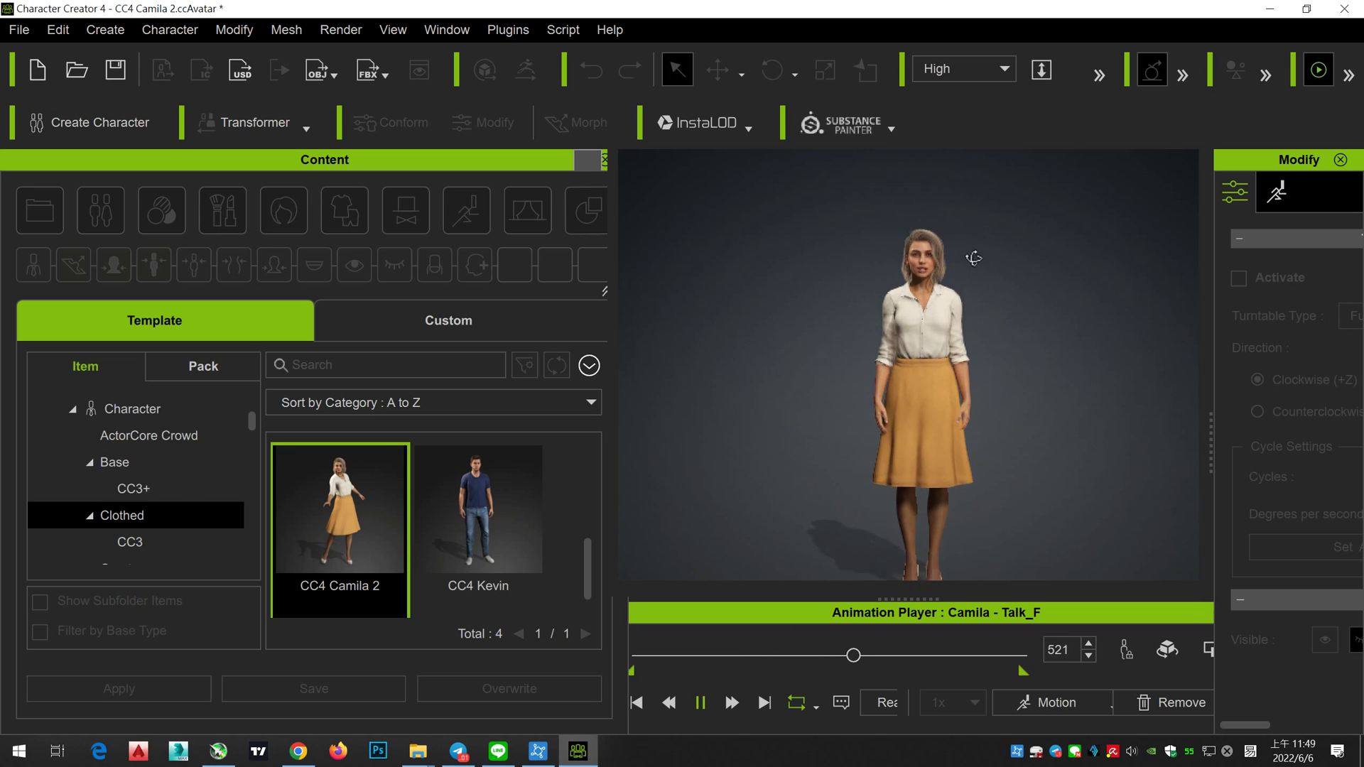
pyautogui.scroll(2, 979, 245)
pyautogui.scroll(3, 873, 406)
pyautogui.scroll(1, 873, 406)
pyautogui.scroll(2, 913, 426)
pyautogui.scroll(2, 1026, 298)
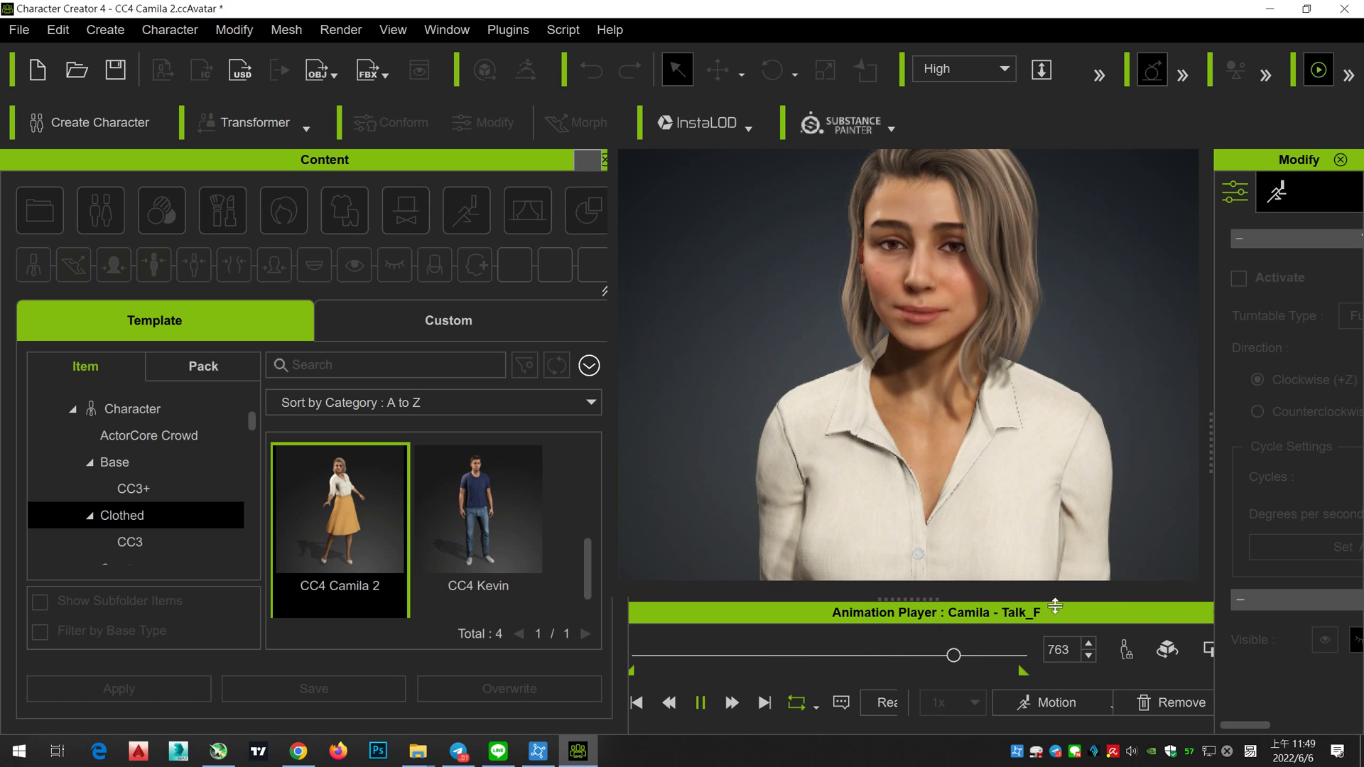
pyautogui.click(1106, 698)
pyautogui.moveTo(1056, 398)
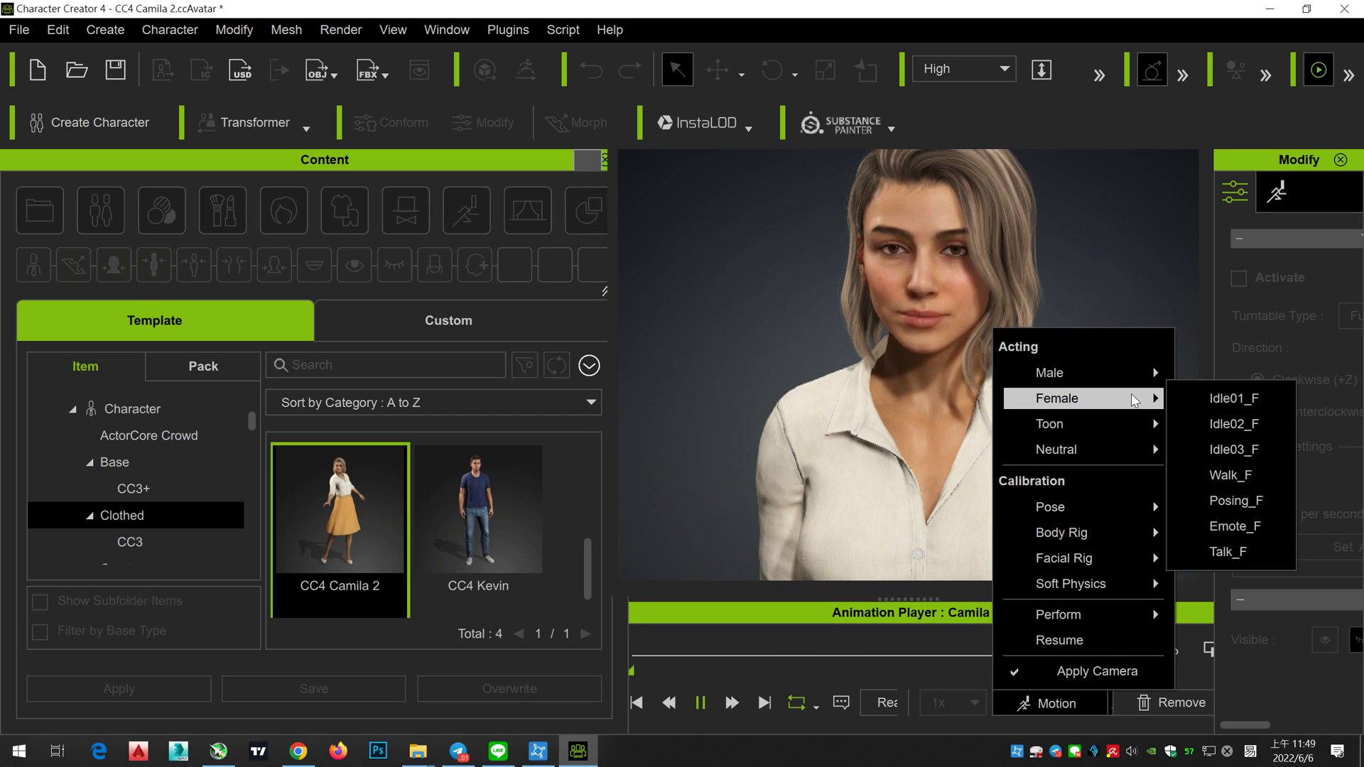
pyautogui.click(1229, 551)
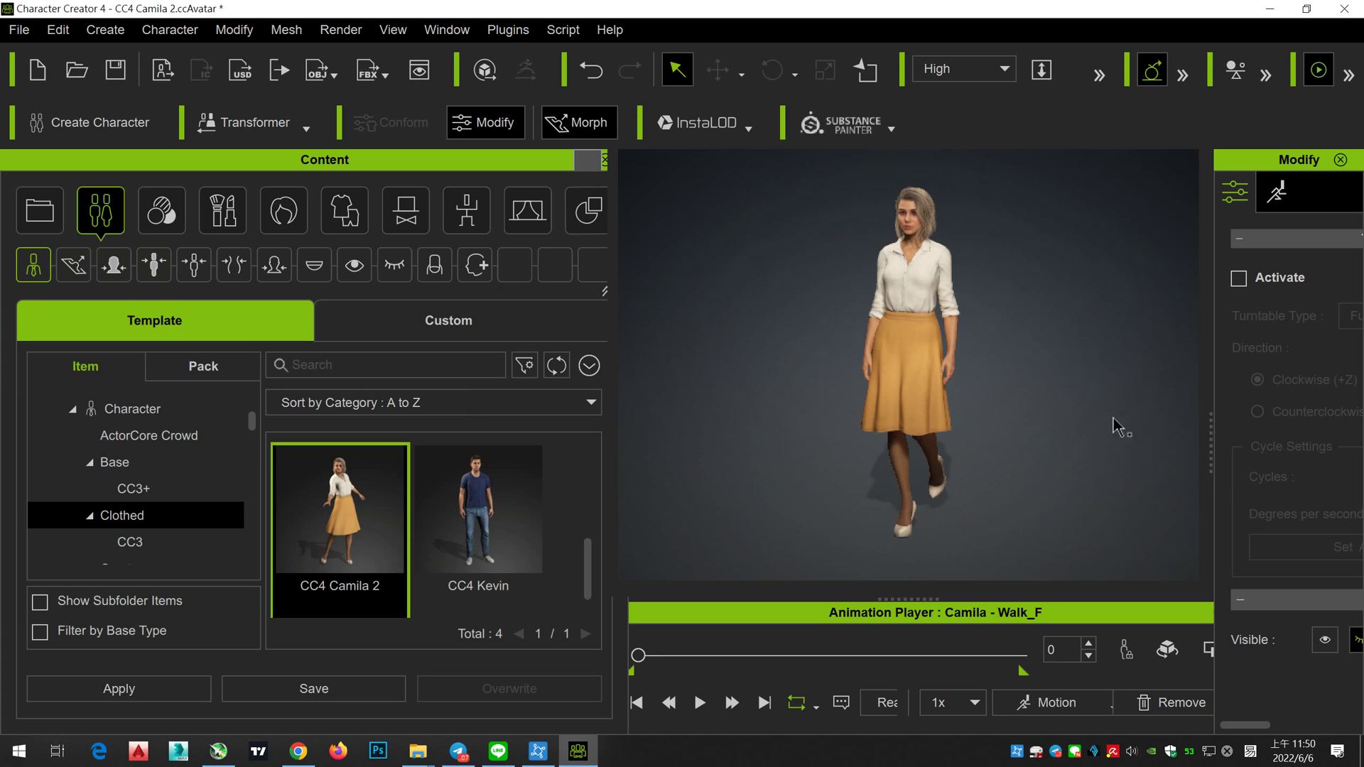
pyautogui.click(700, 704)
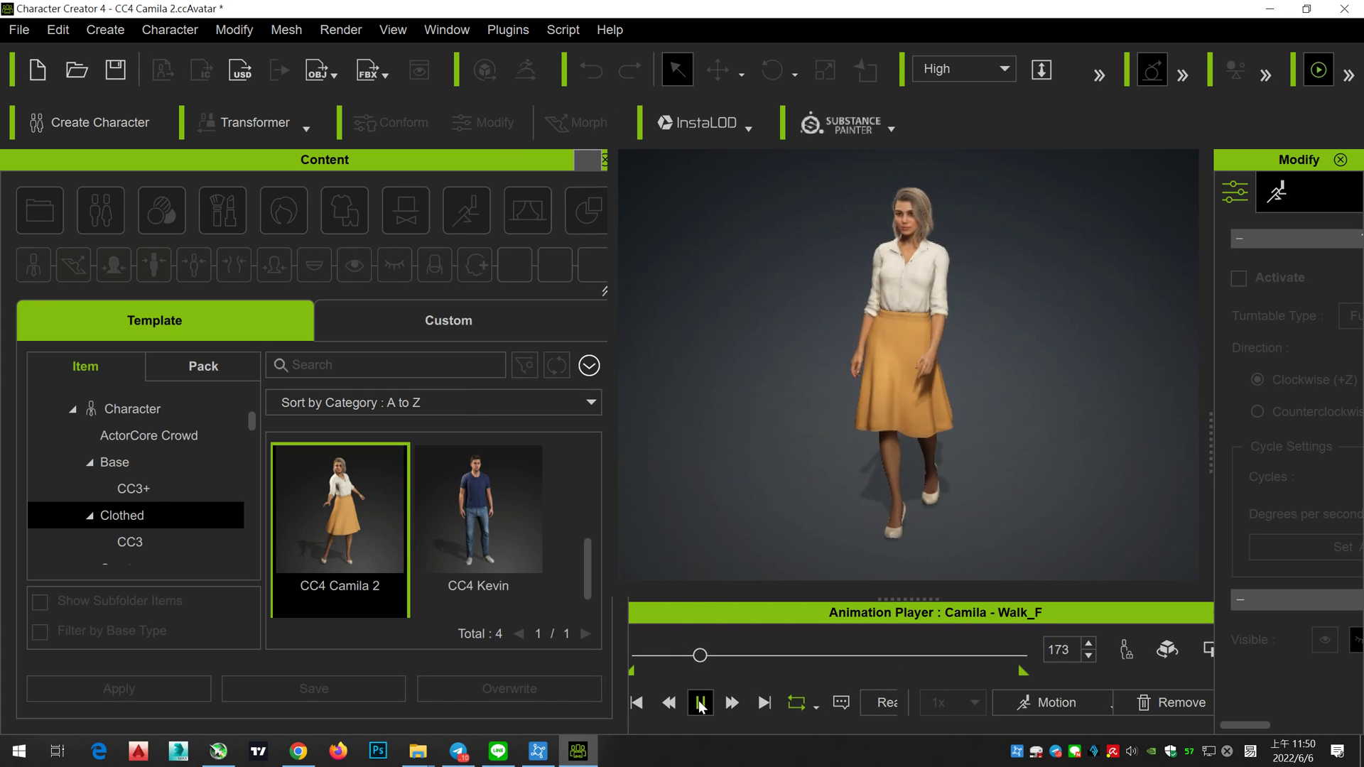
# Step: Pause playback and browse the clothed CC3 character templates
pyautogui.click(700, 703)
pyautogui.scroll(3, 410, 565)
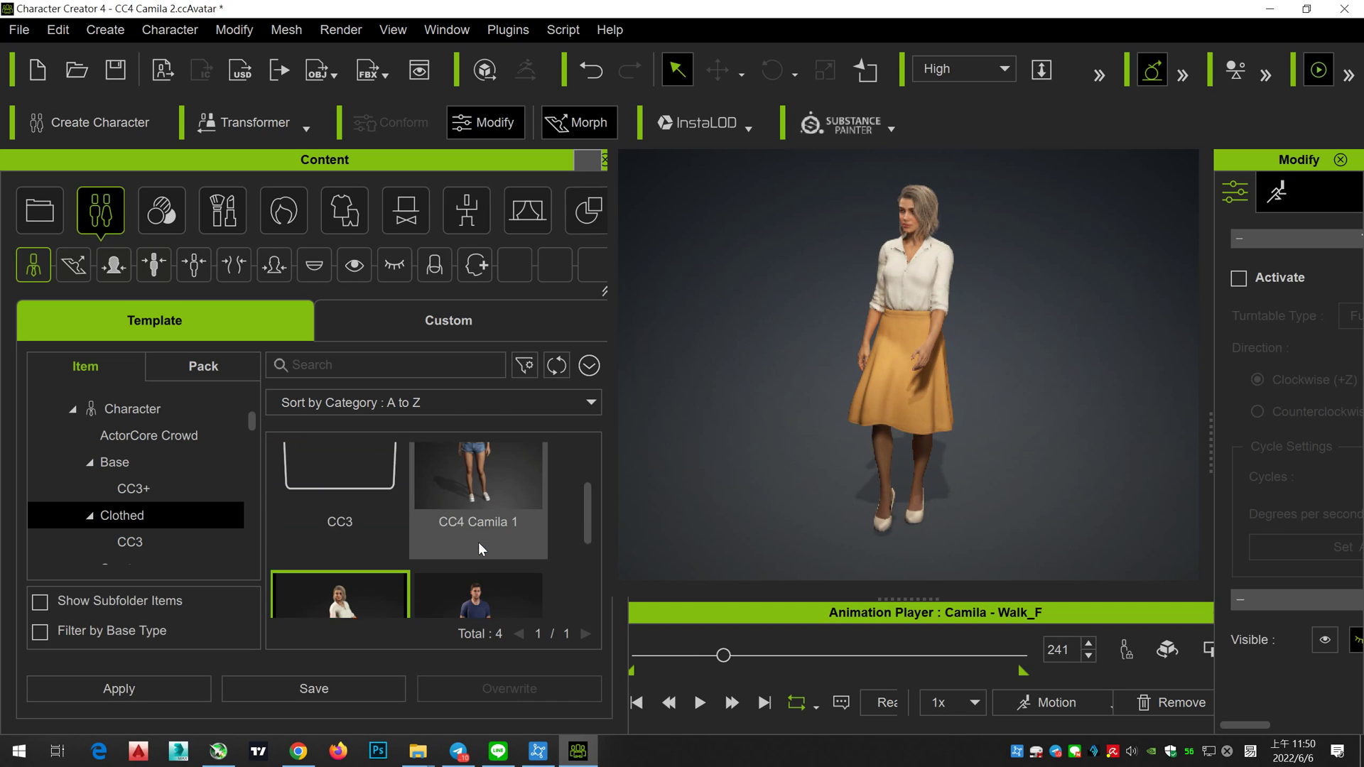
pyautogui.scroll(-4, 334, 539)
pyautogui.click(153, 544)
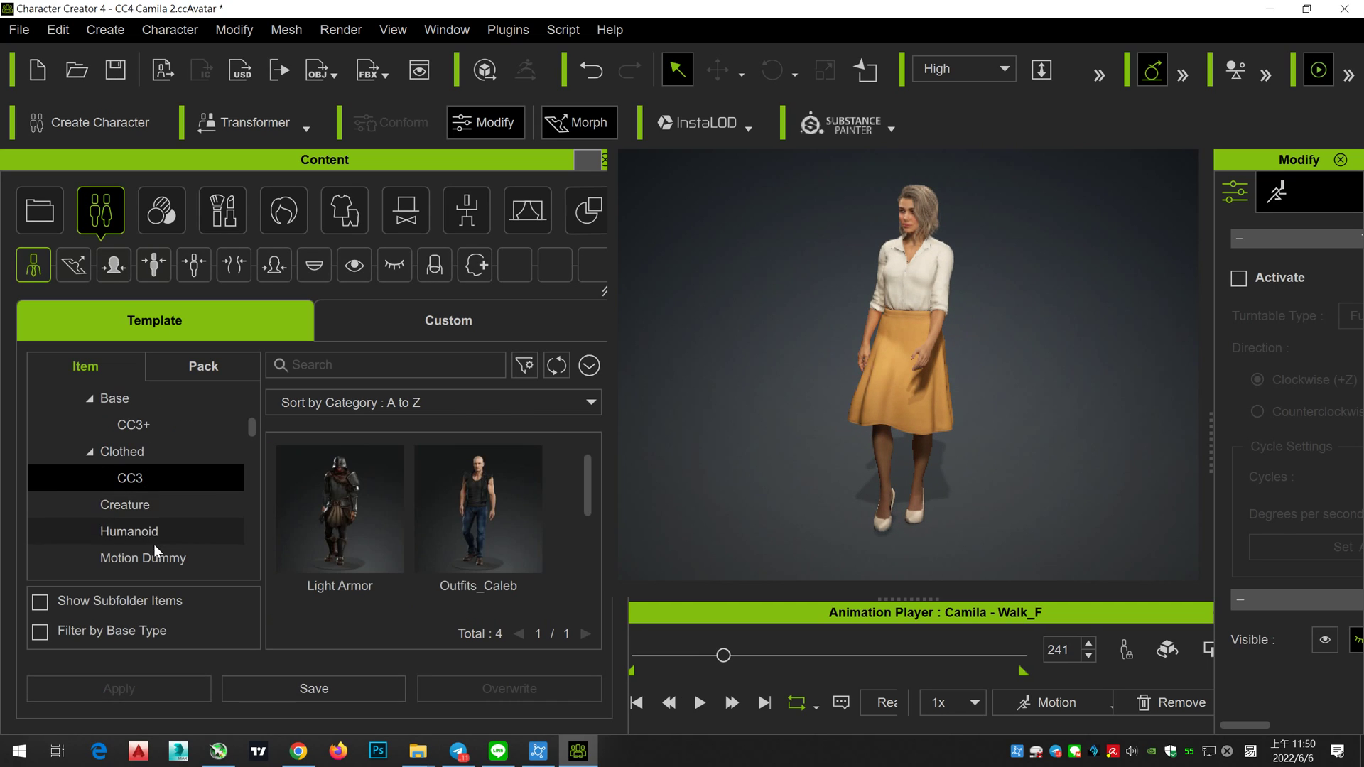
pyautogui.scroll(-1, 511, 510)
pyautogui.scroll(-1, 526, 512)
pyautogui.scroll(-1, 544, 518)
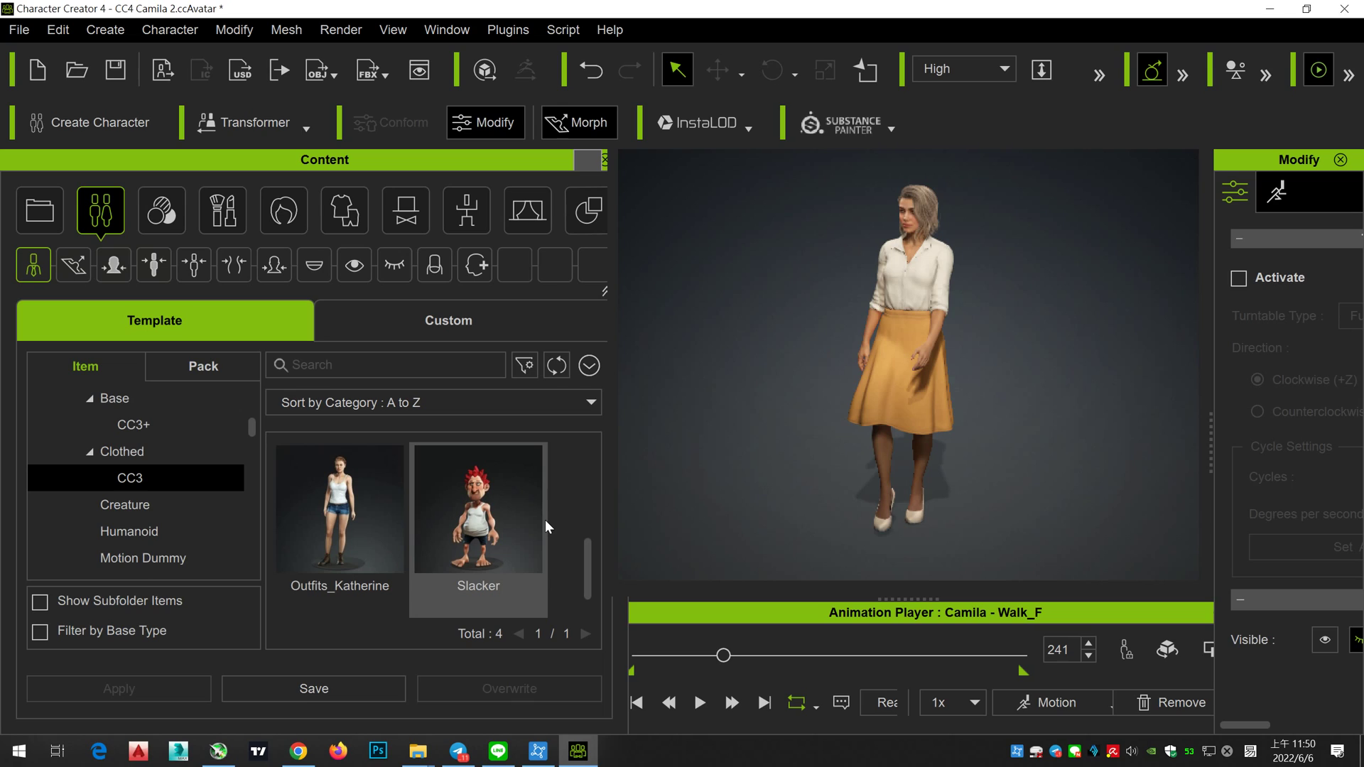
pyautogui.scroll(1, 544, 519)
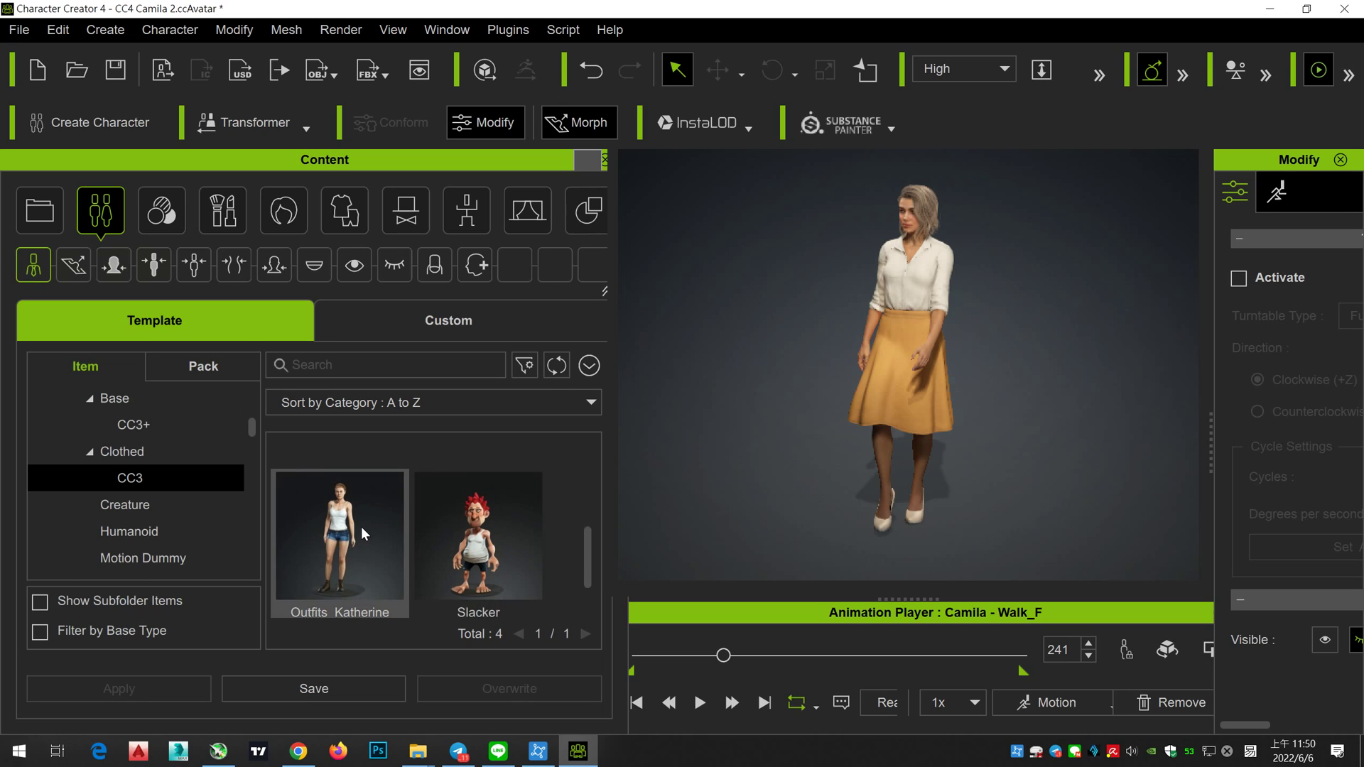
pyautogui.click(191, 506)
pyautogui.click(190, 482)
pyautogui.click(330, 509)
pyautogui.scroll(-2, 337, 515)
# Step: Load Outfits_Katherine, discarding the current project, and play her walk animation
pyautogui.doubleClick(343, 520)
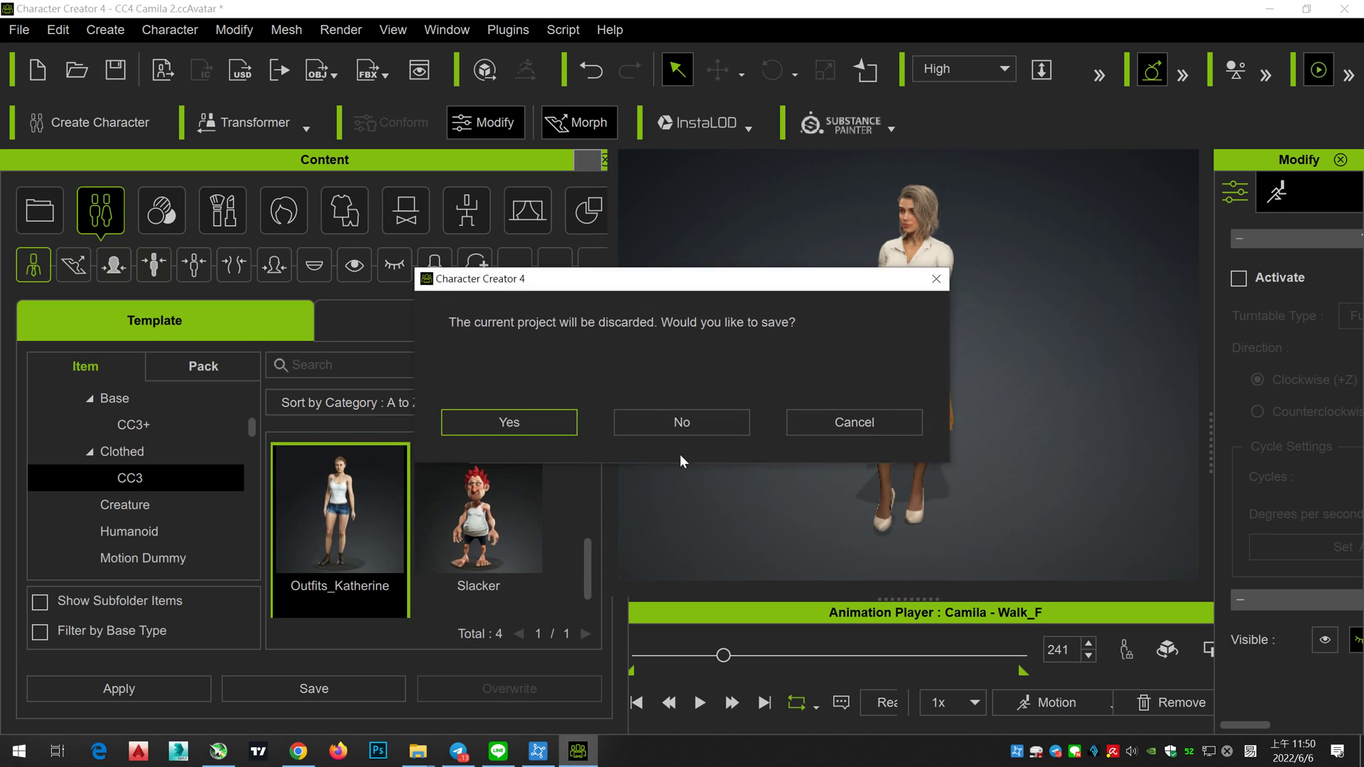
pyautogui.click(686, 423)
pyautogui.click(687, 444)
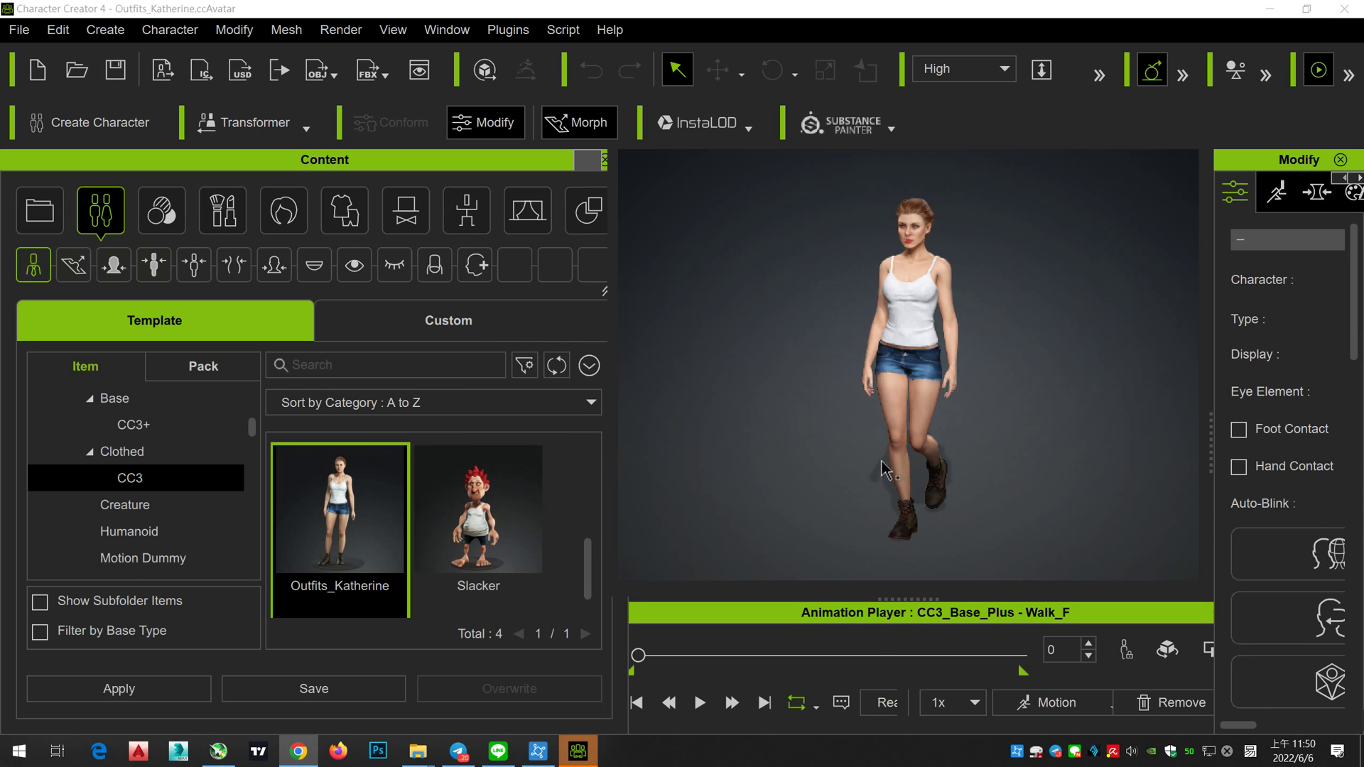
pyautogui.click(701, 702)
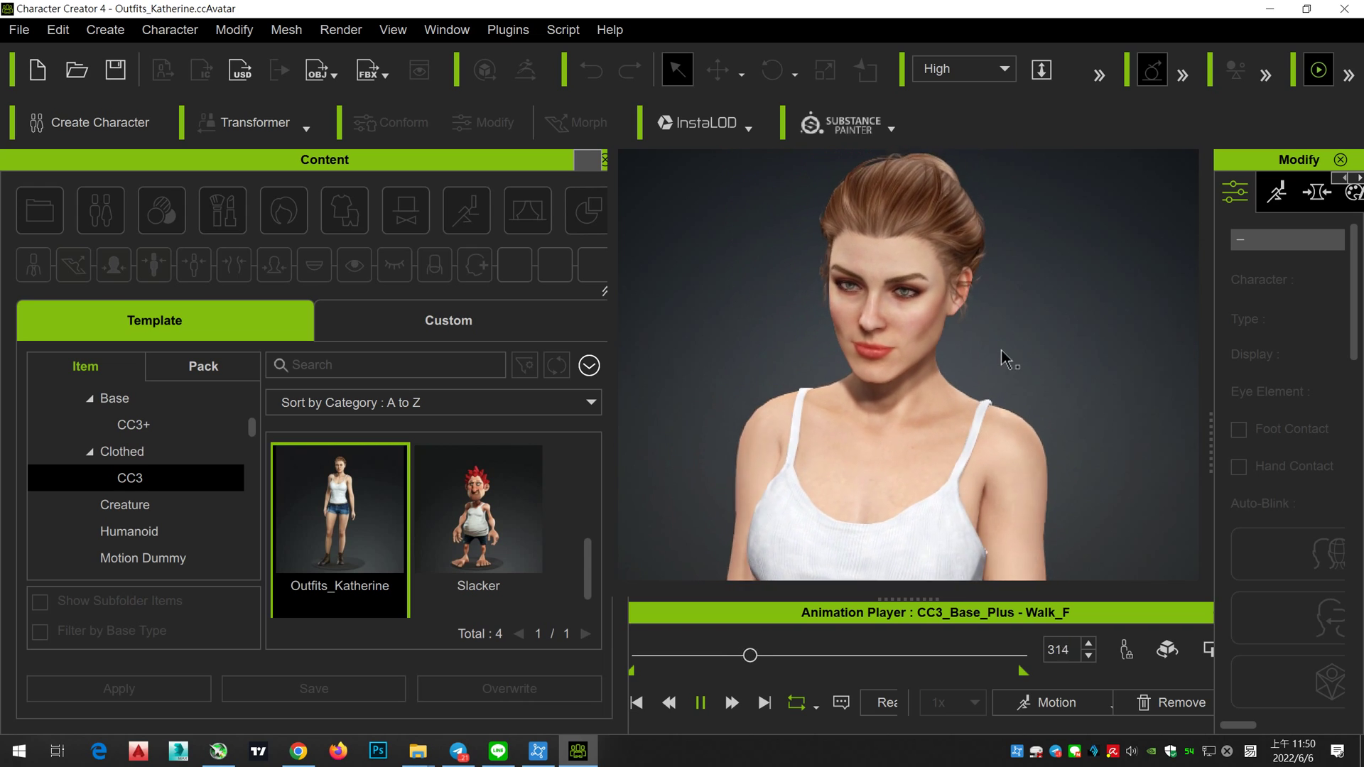
# Step: Apply the female Talk_F motion to Outfits_Katherine and play it
pyautogui.scroll(-3, 1065, 462)
pyautogui.scroll(-3, 1065, 462)
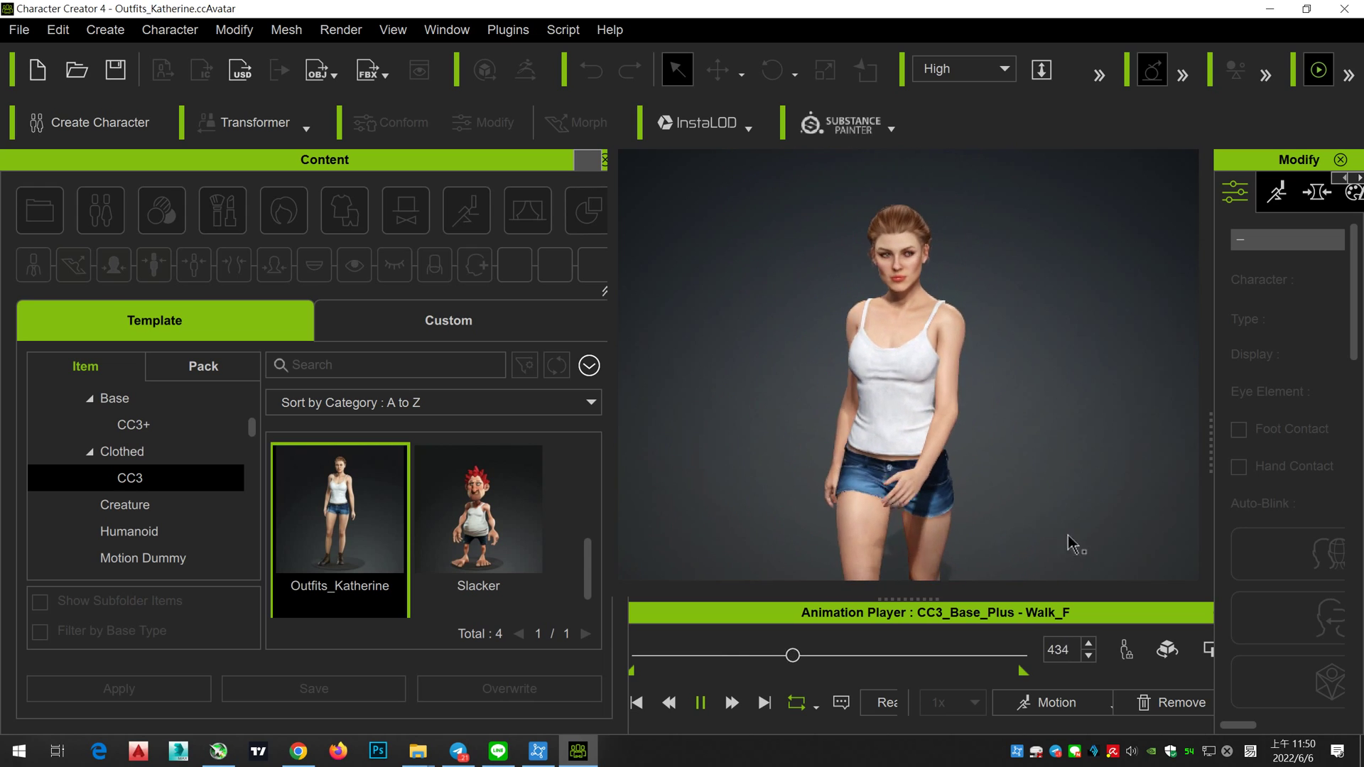
pyautogui.click(1106, 698)
pyautogui.moveTo(1057, 398)
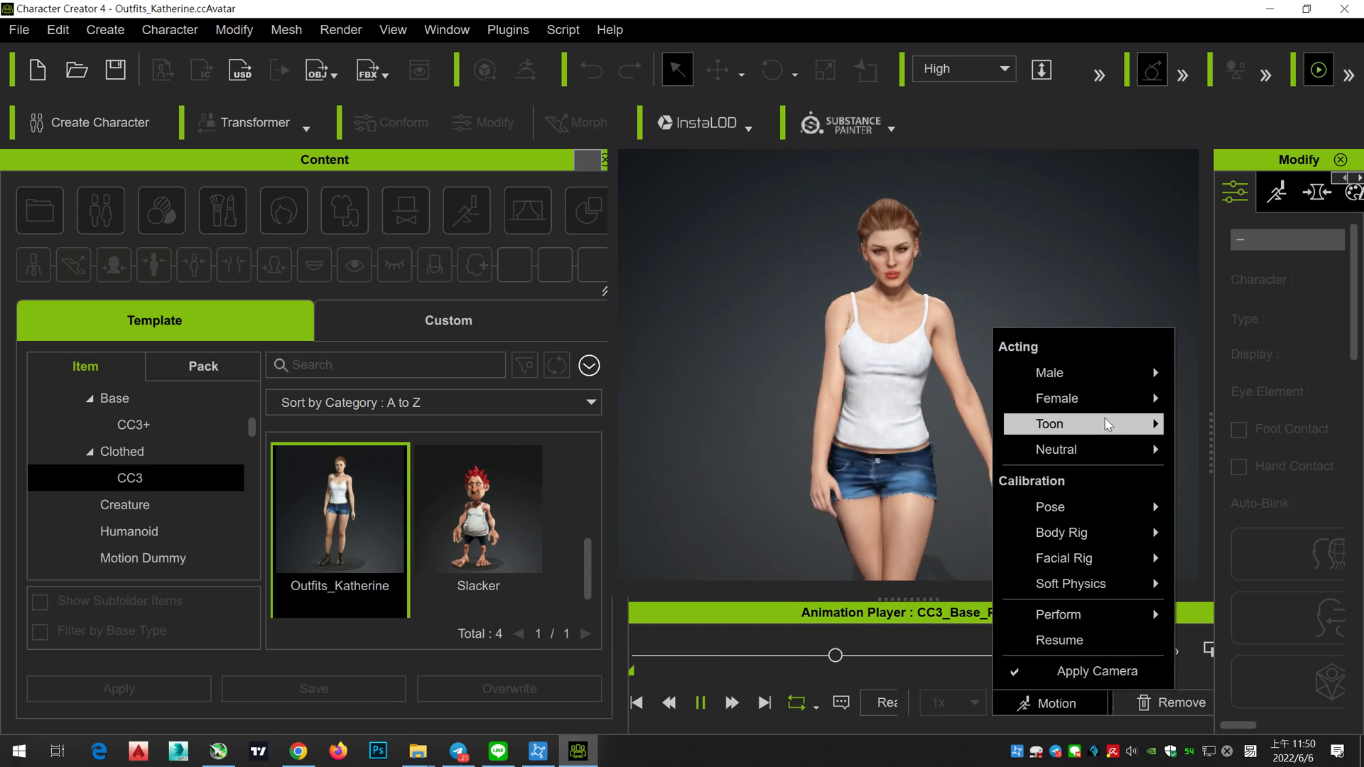
pyautogui.click(1244, 549)
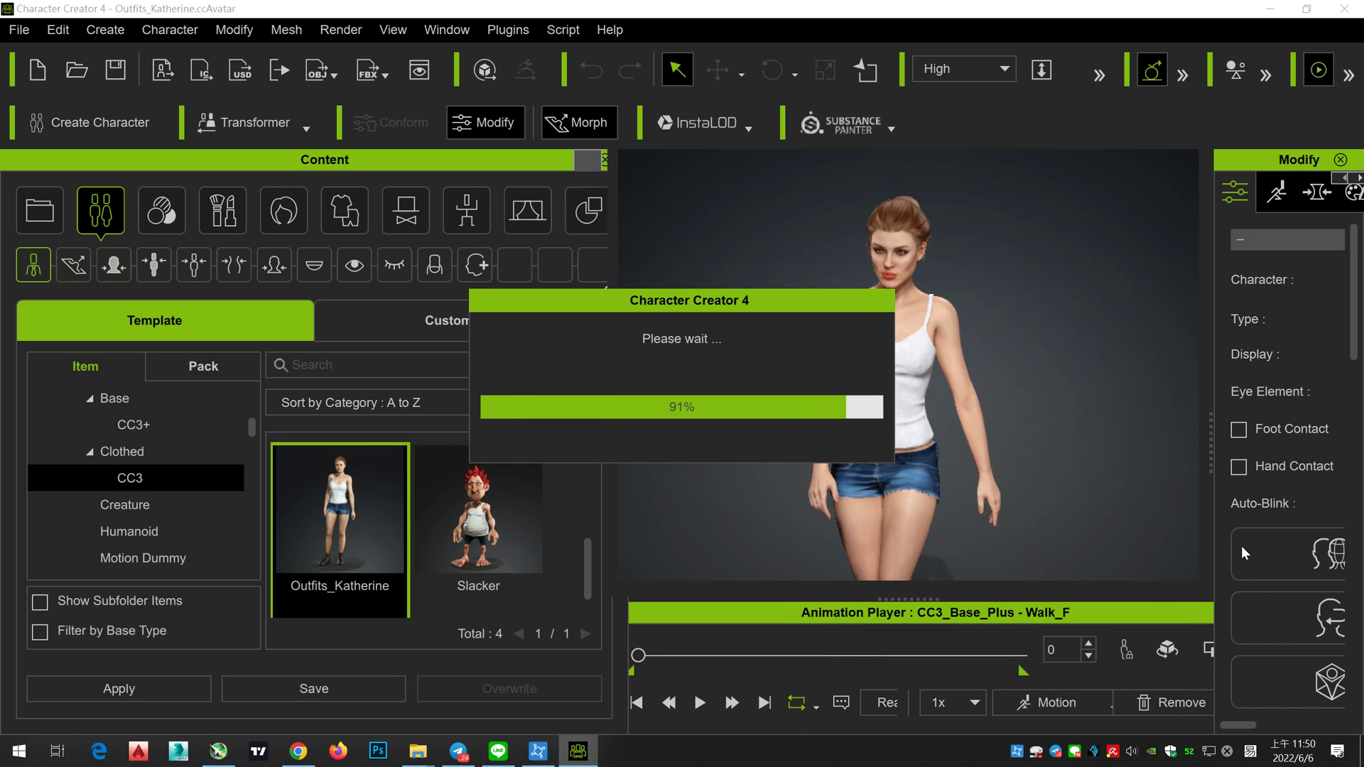
pyautogui.click(699, 703)
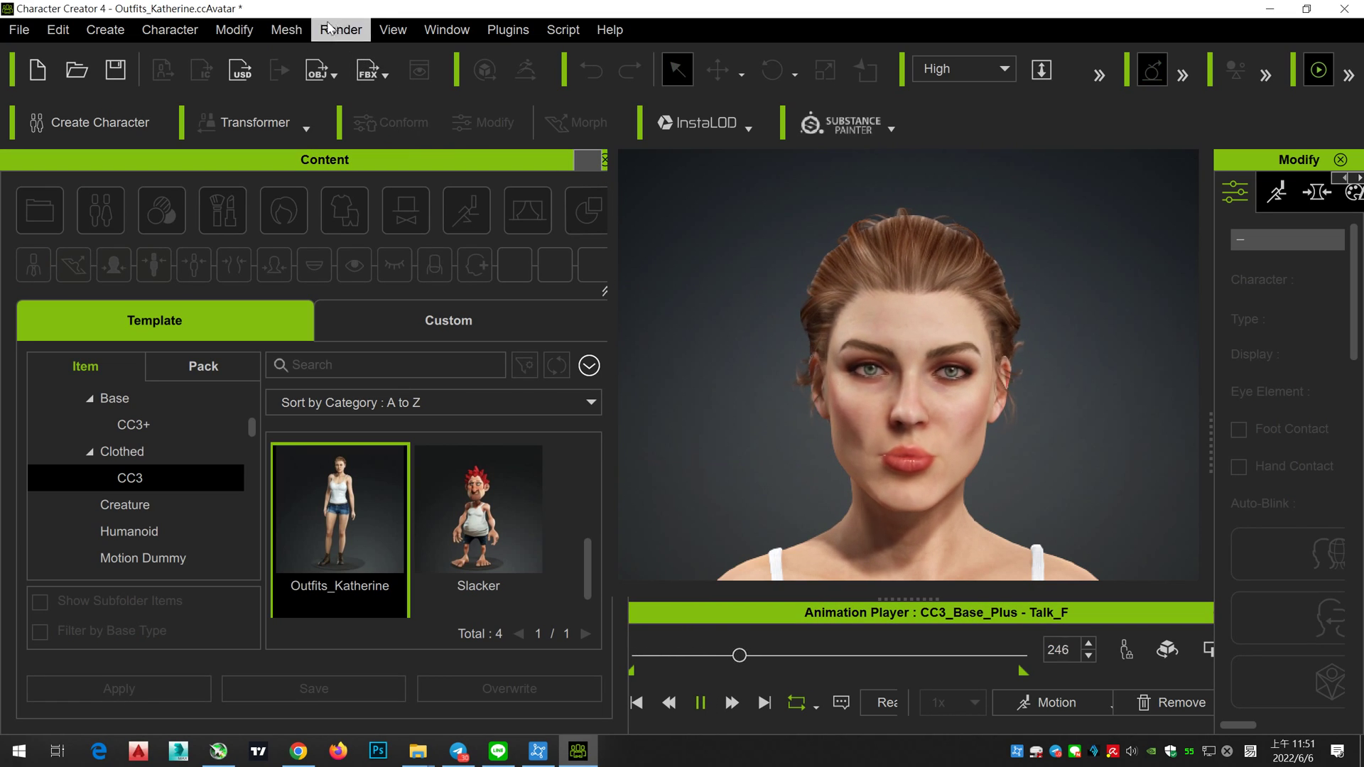
# Step: Pause the talk animation and switch the workspace to the Standard layout
pyautogui.click(441, 29)
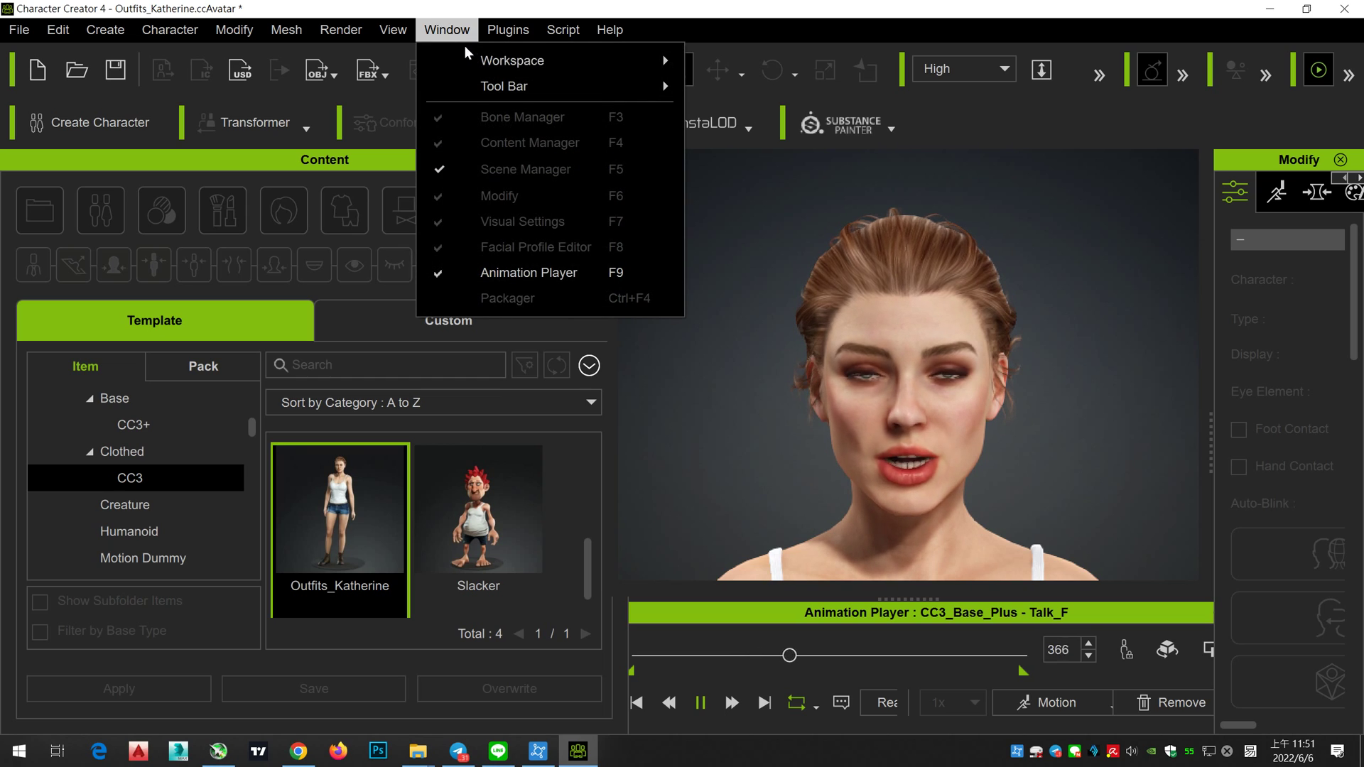
pyautogui.click(888, 426)
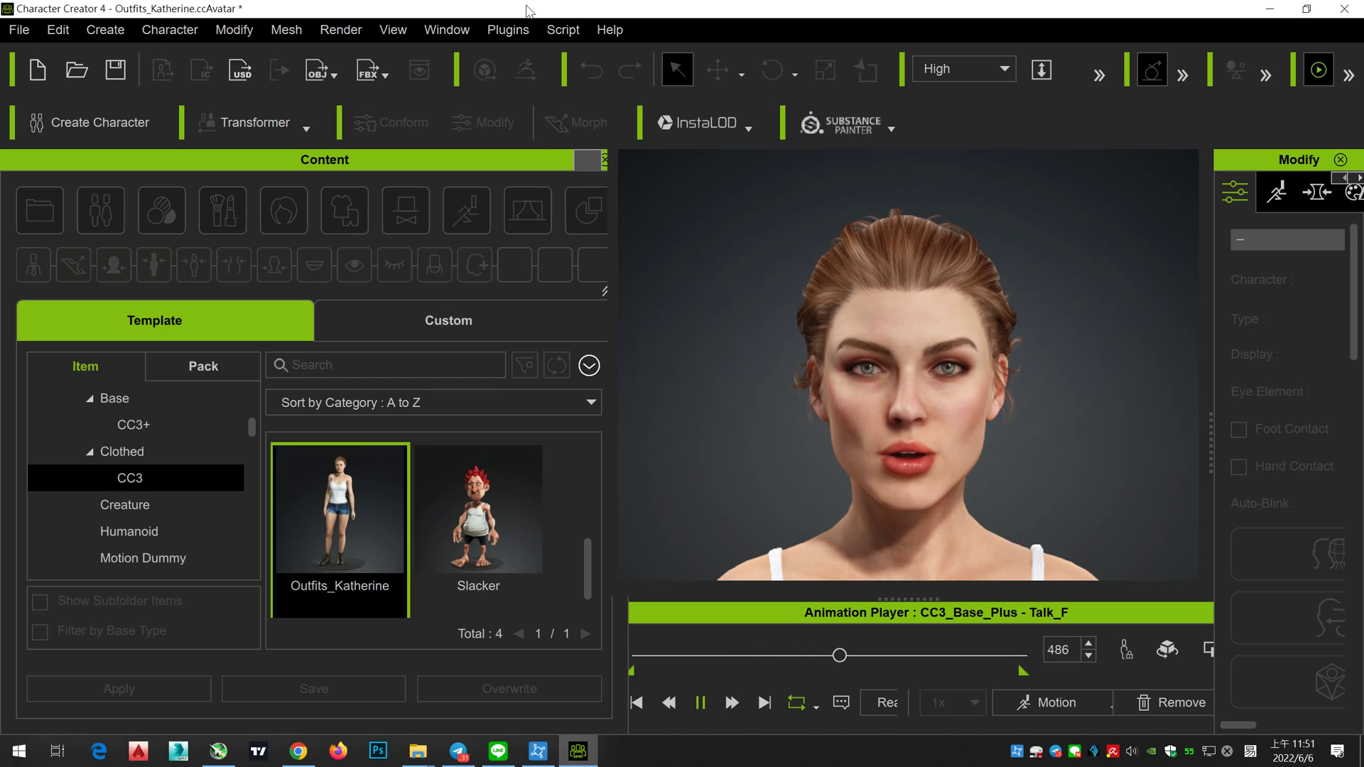
pyautogui.click(699, 703)
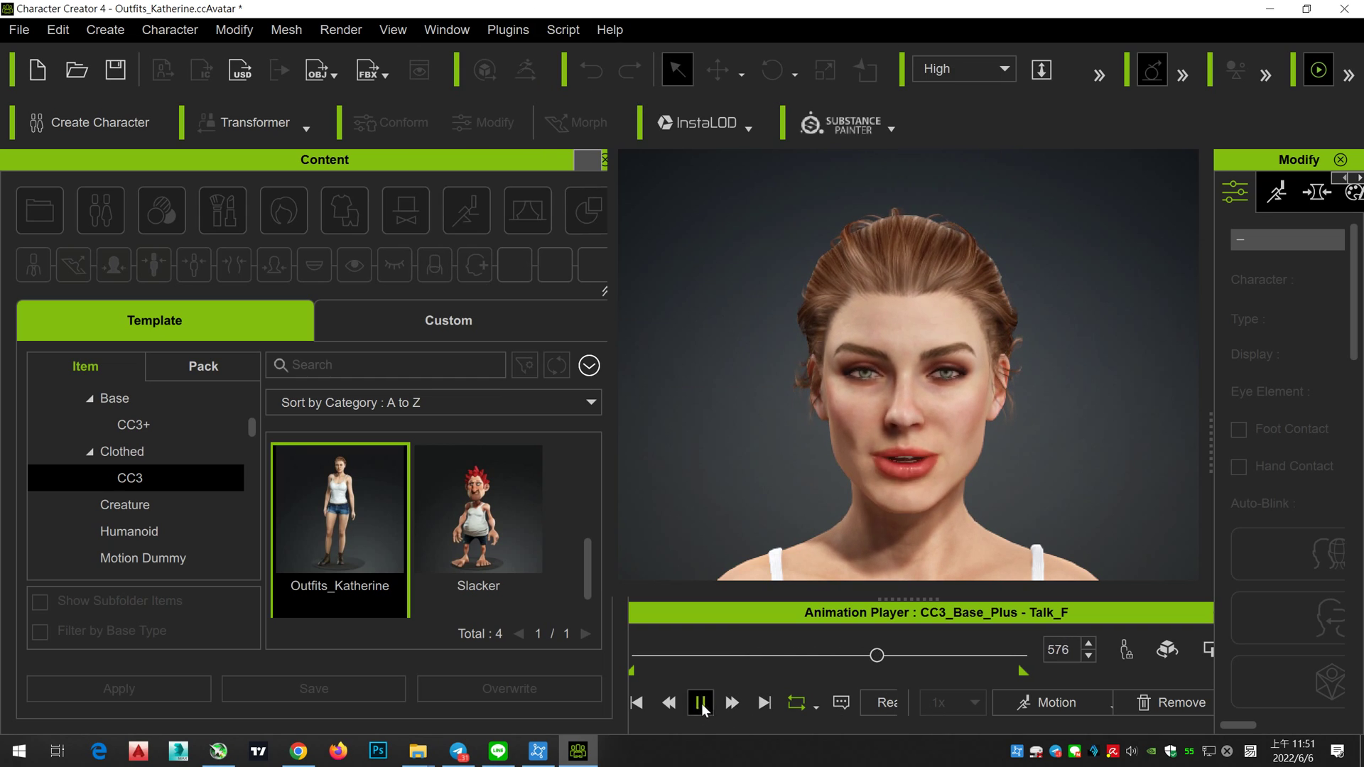
pyautogui.click(447, 29)
pyautogui.click(754, 61)
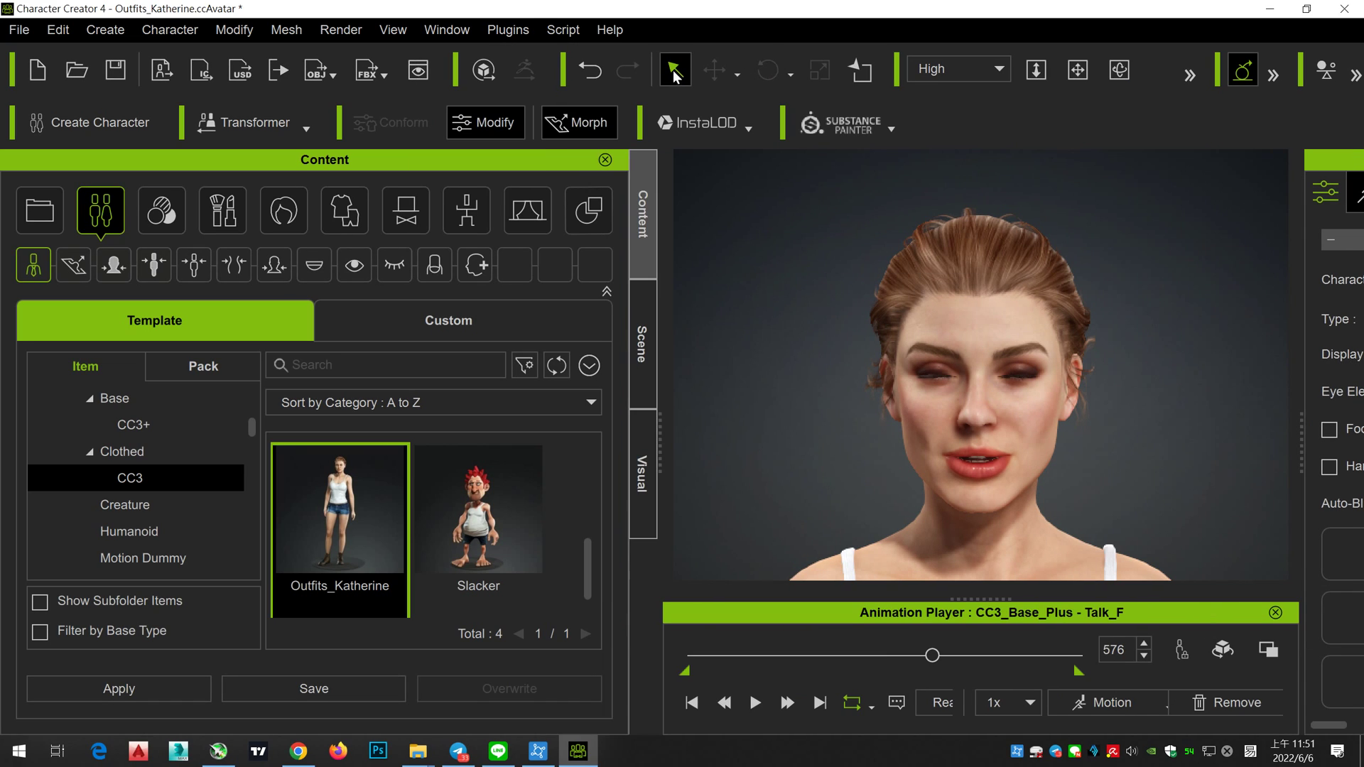
# Step: Switch the workspace to the viewport-only Preview layout
pyautogui.click(442, 33)
pyautogui.moveTo(512, 61)
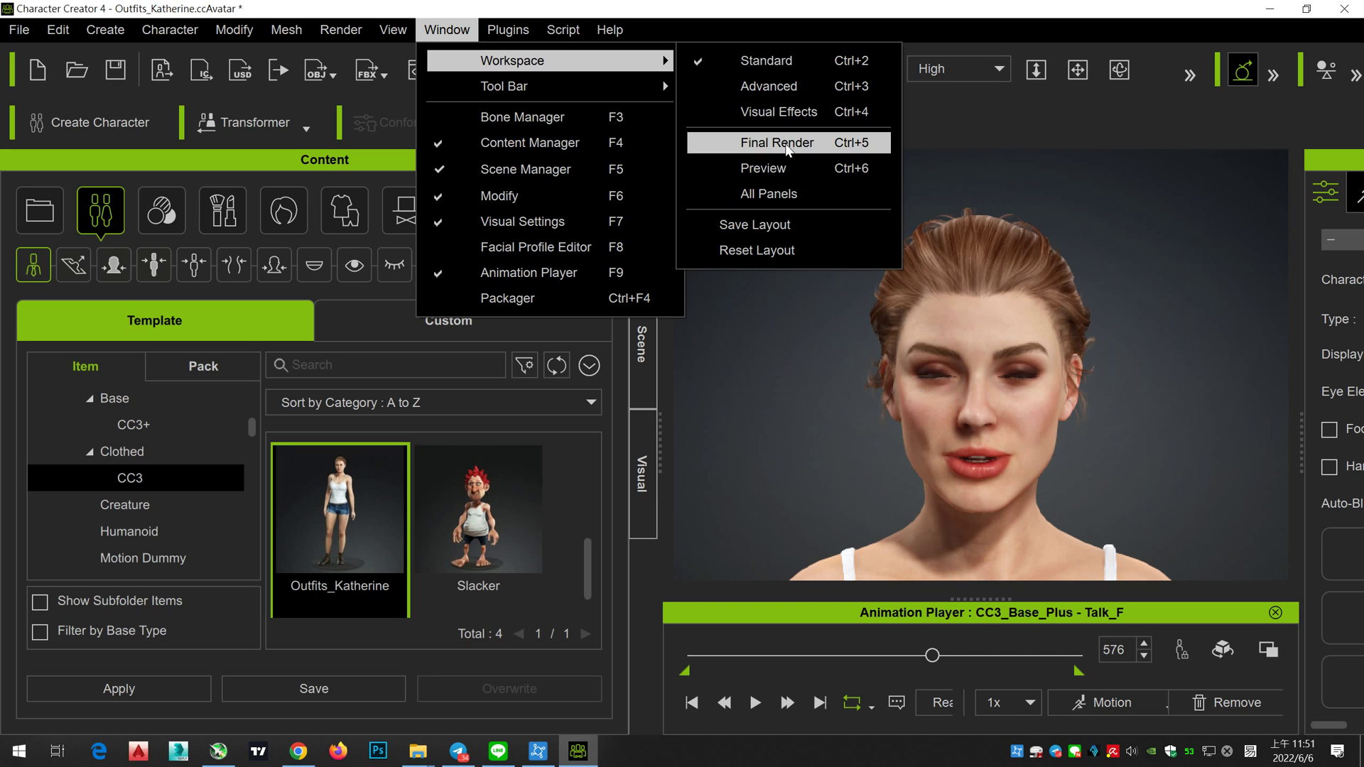
pyautogui.click(788, 166)
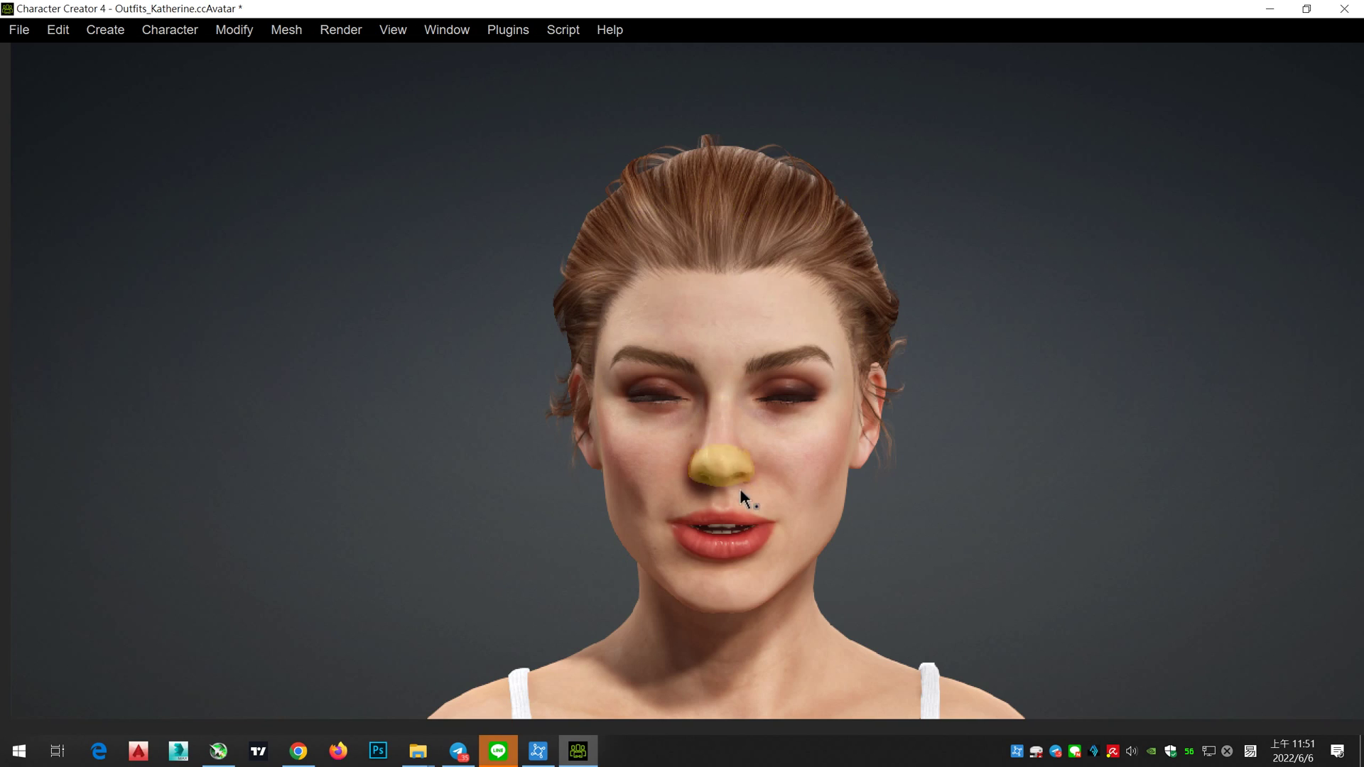
pyautogui.click(393, 30)
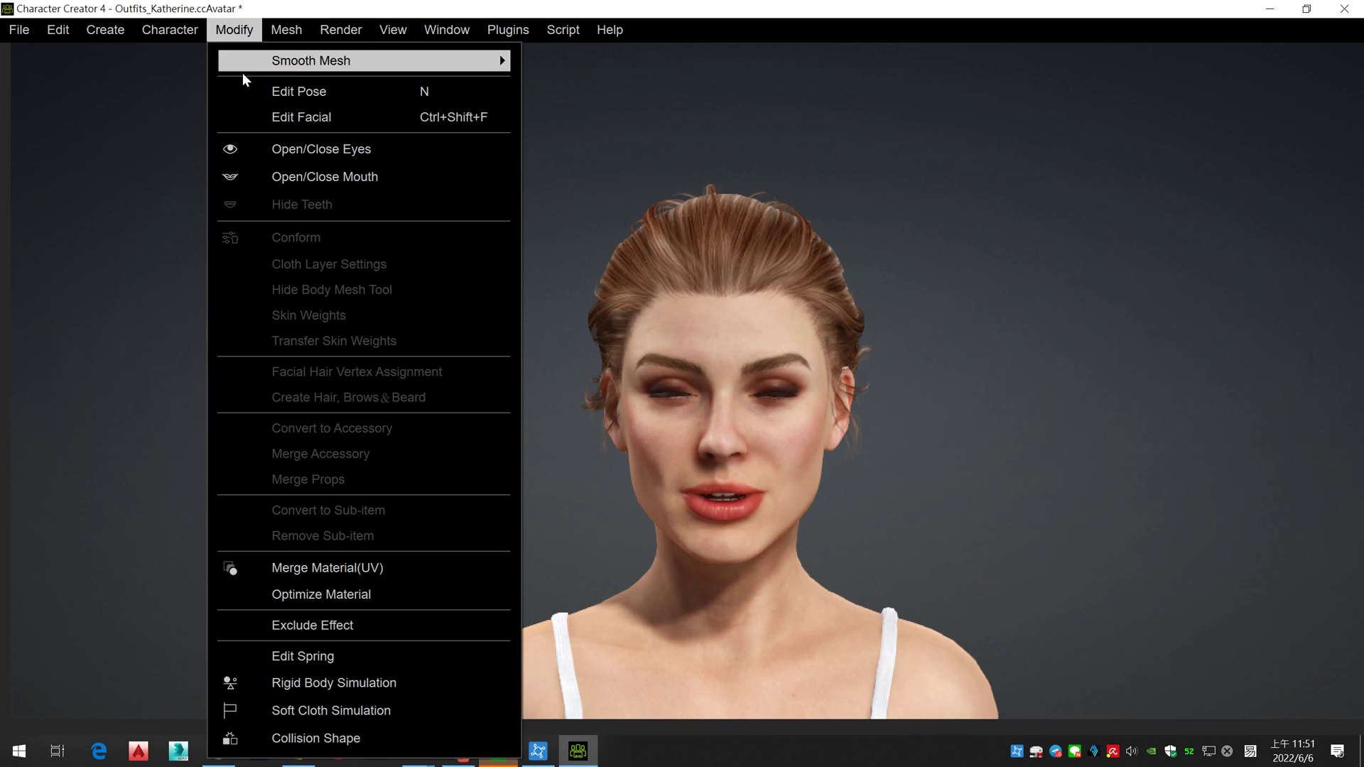
# Step: Close the character's eyes and open her mouth wide
pyautogui.click(281, 148)
pyautogui.click(223, 41)
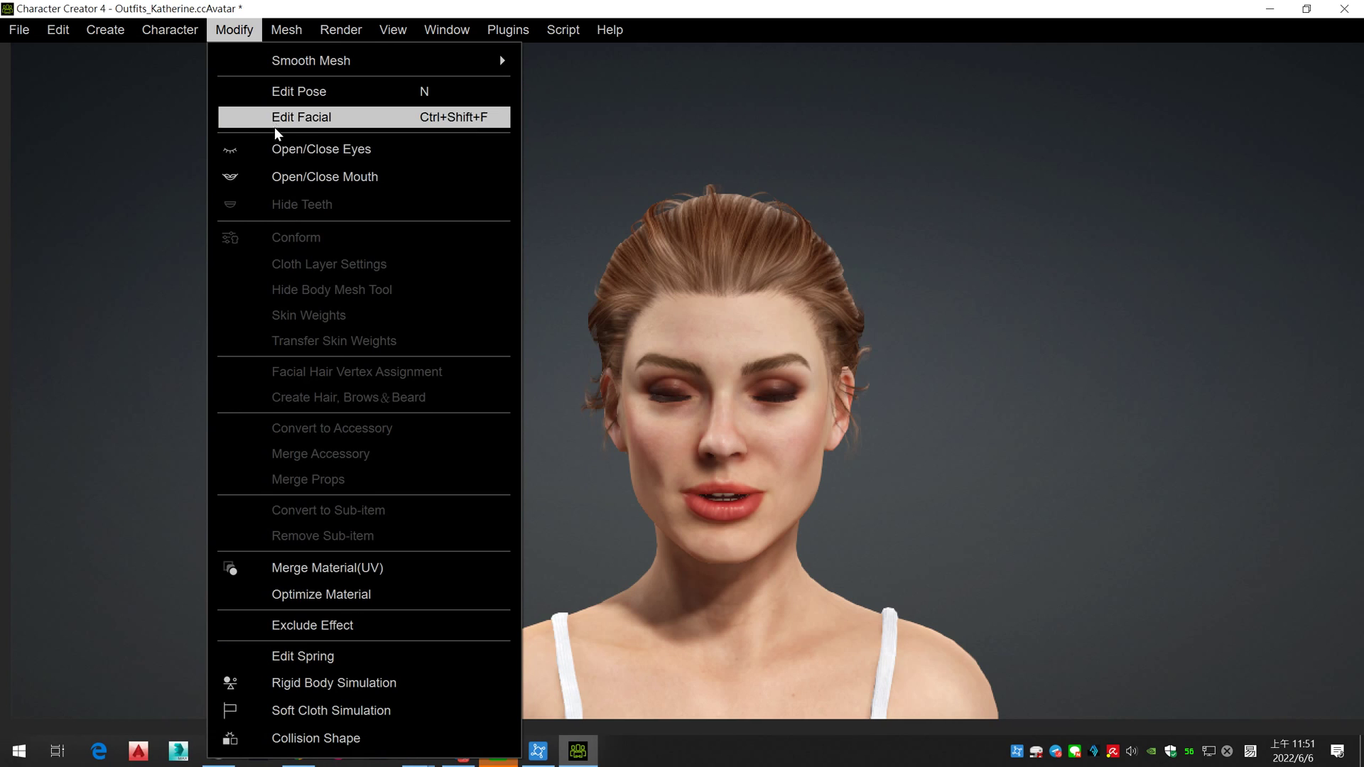
pyautogui.click(284, 152)
pyautogui.click(234, 29)
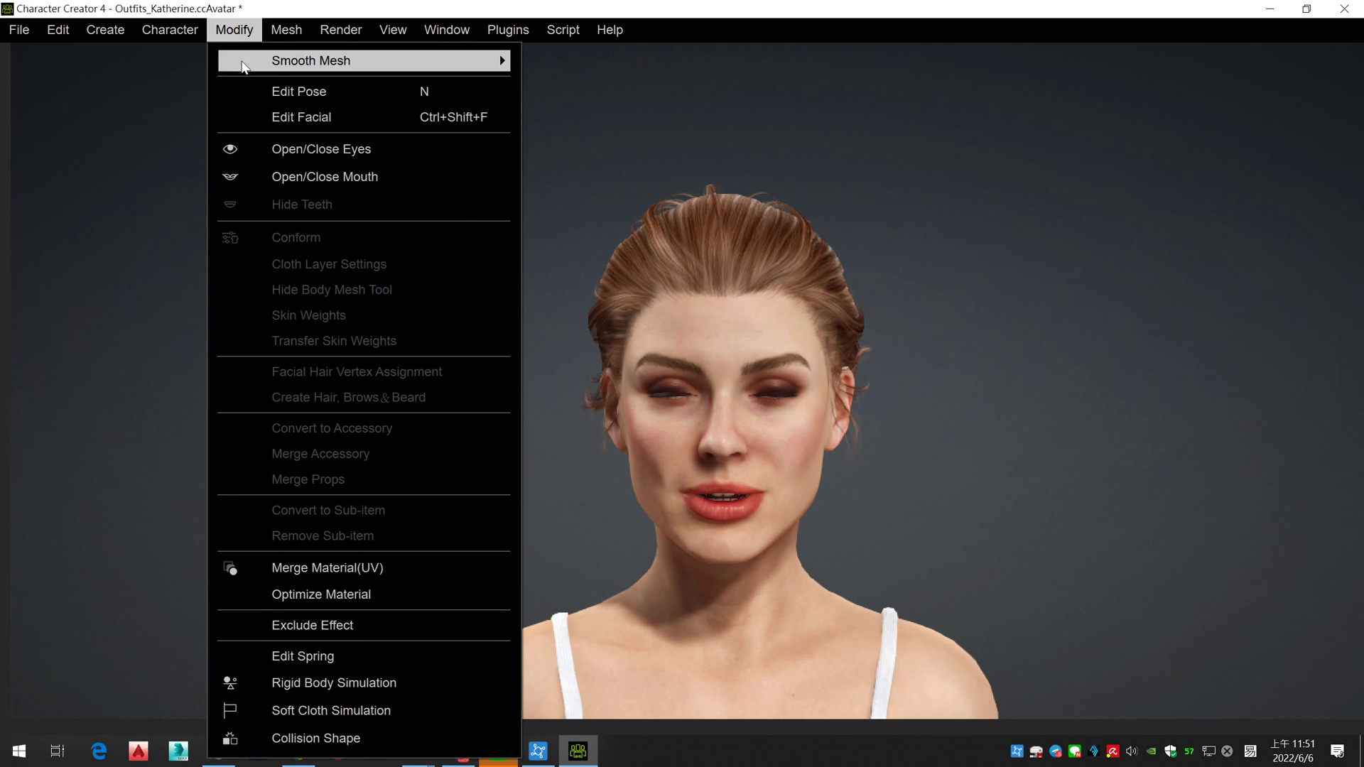
pyautogui.click(316, 176)
# Step: Return to the Standard workspace layout and resume the Talk_F animation
pyautogui.click(234, 29)
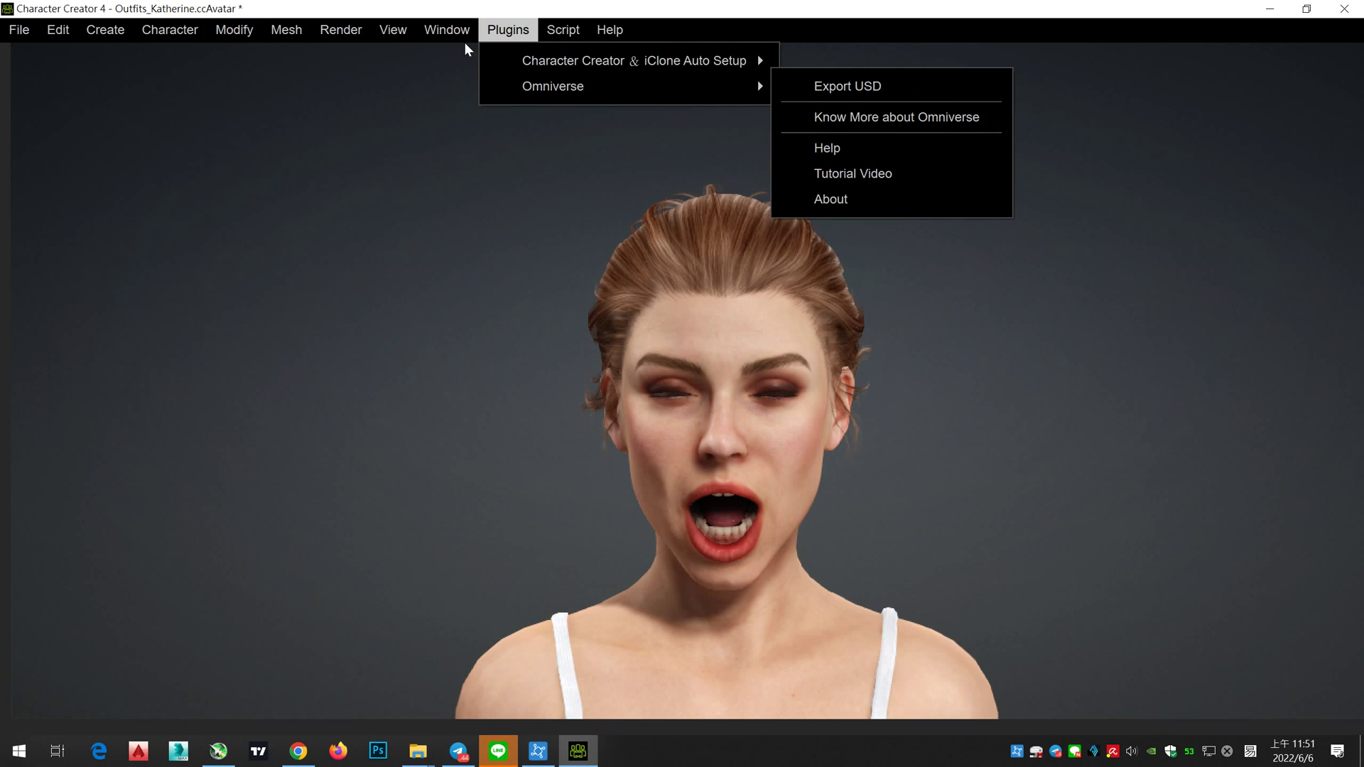
pyautogui.moveTo(512, 61)
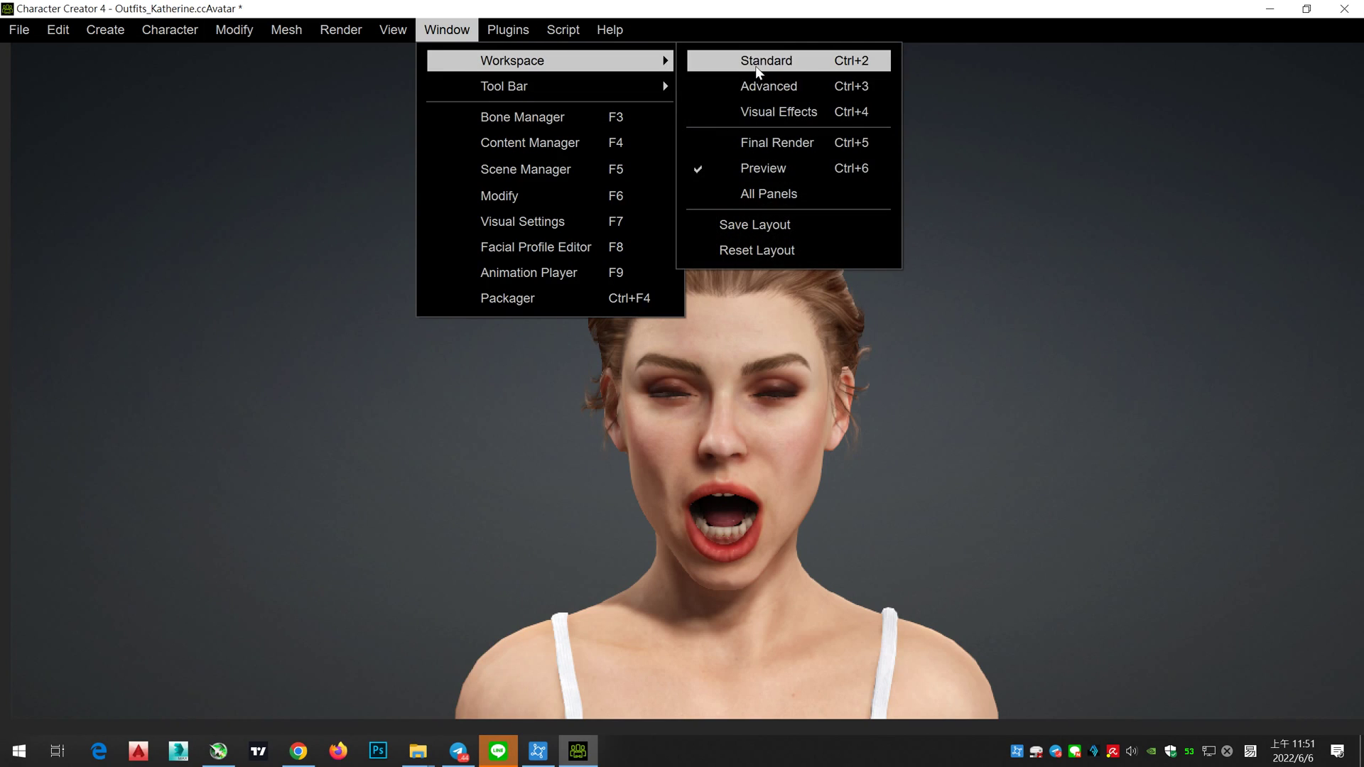
pyautogui.click(756, 65)
pyautogui.click(762, 707)
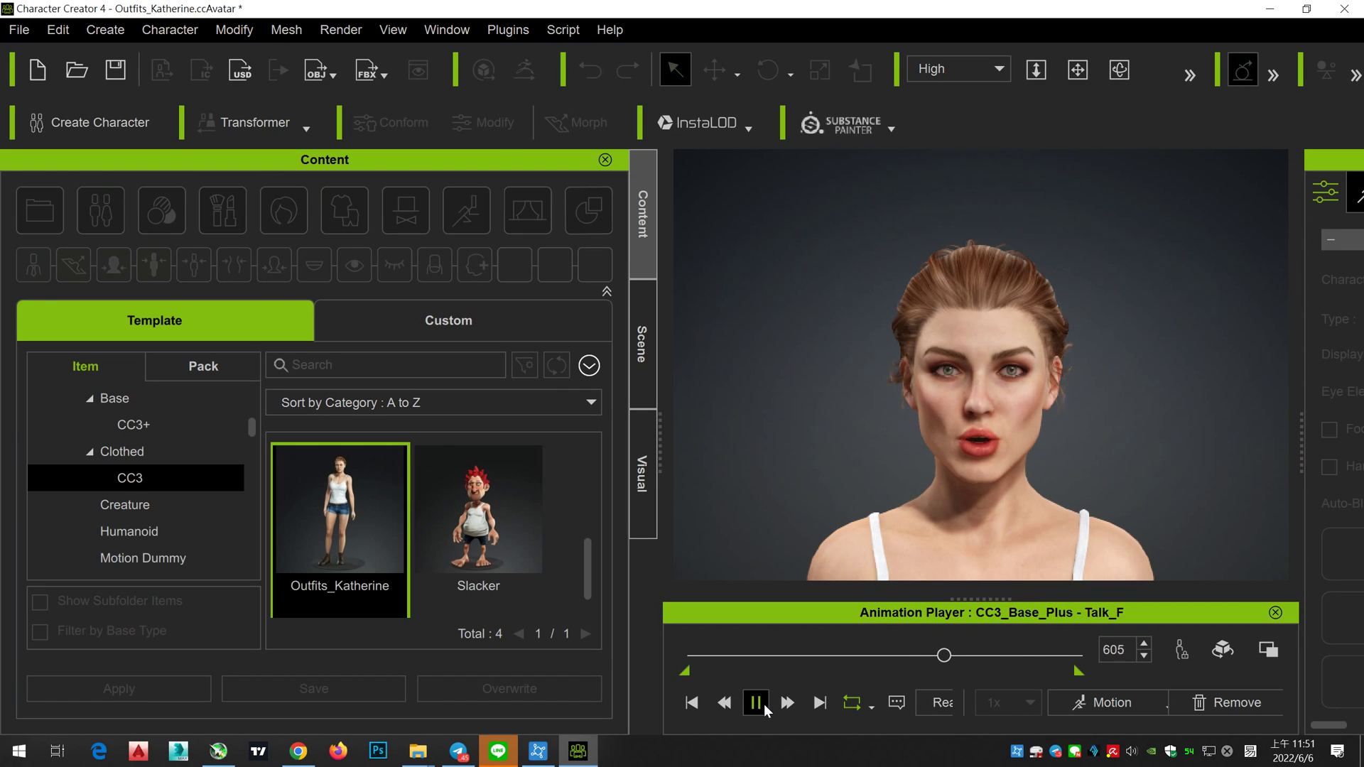
# Step: Pause the talk animation and orbit to a side view of her face
pyautogui.click(758, 703)
pyautogui.scroll(3, 1127, 374)
pyautogui.moveTo(1126, 374); pyautogui.dragTo(896, 355, button='right')
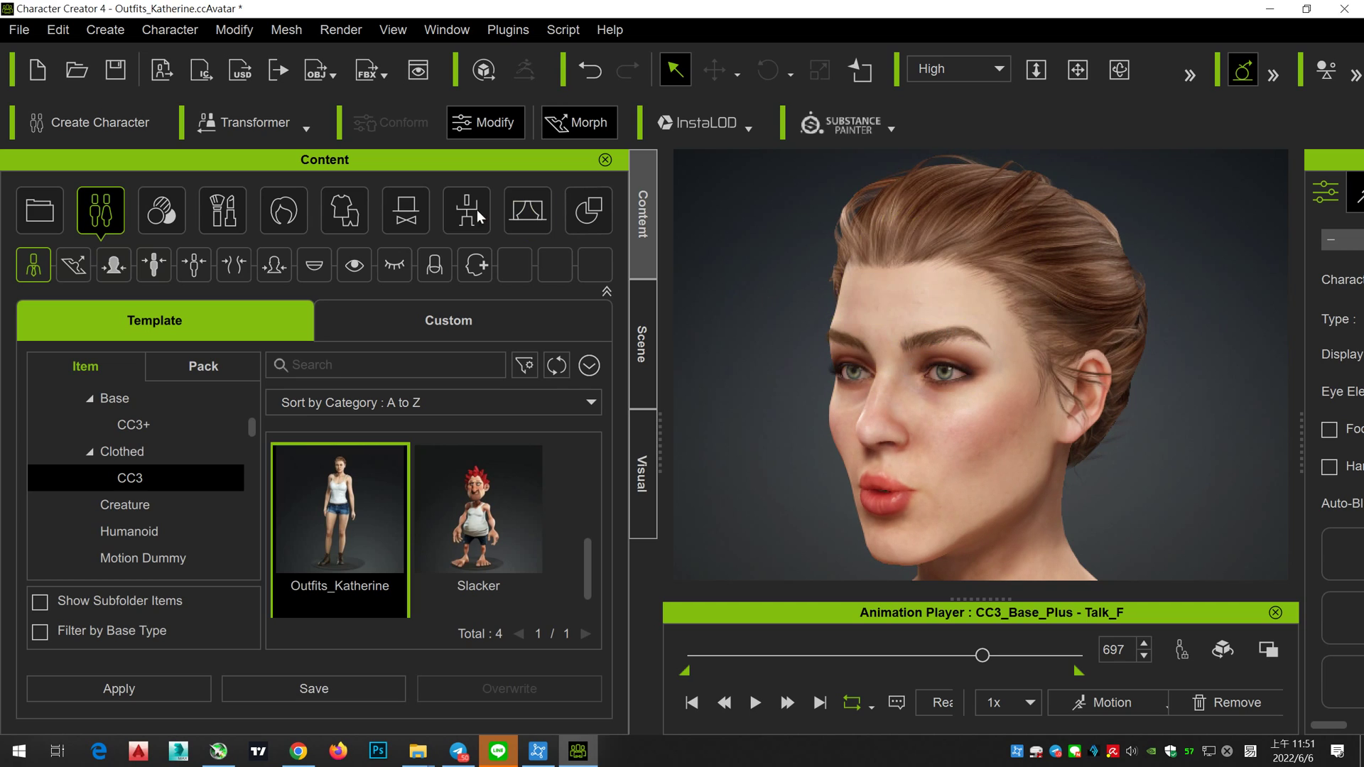
# Step: Browse the Creature, Humanoid, Motion Dummy, Stylized and Morph library folders
pyautogui.click(160, 519)
pyautogui.click(160, 529)
pyautogui.scroll(-1, 159, 527)
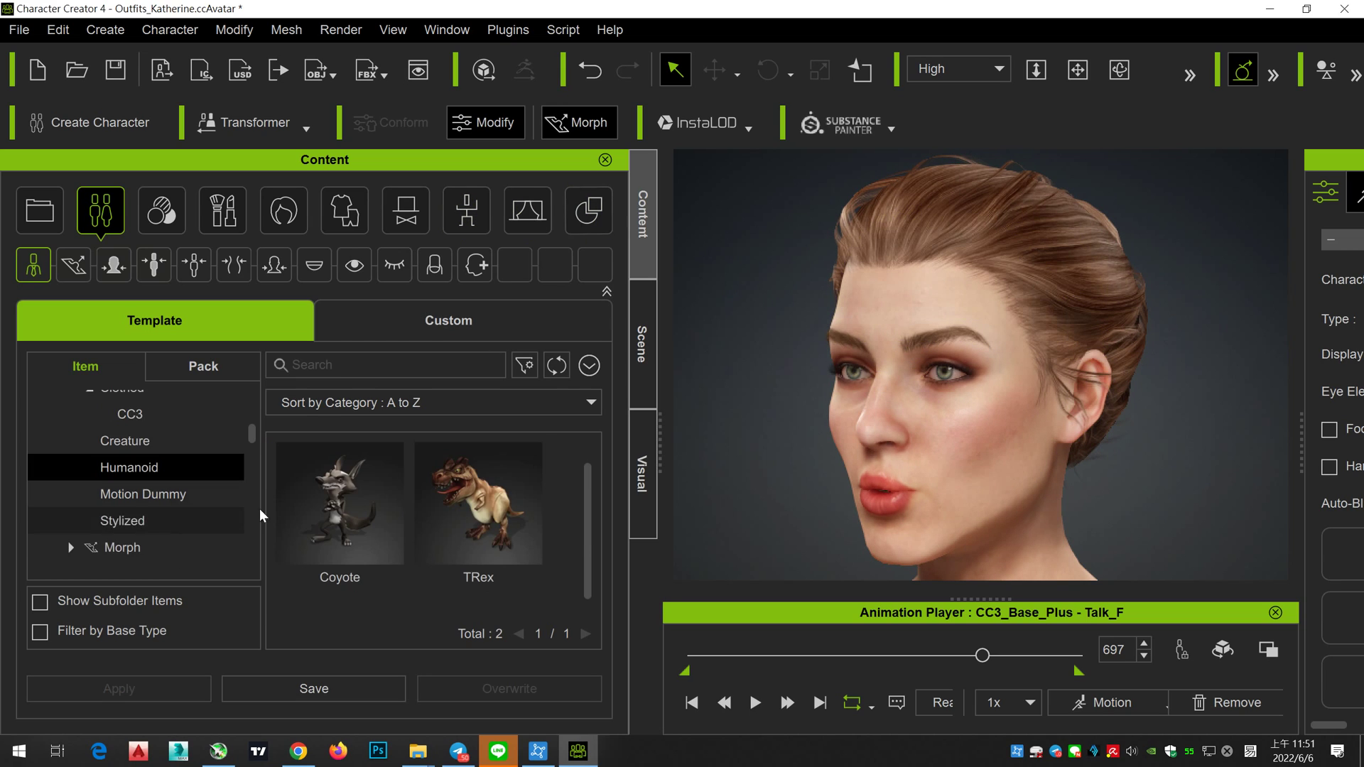
pyautogui.click(192, 496)
pyautogui.click(181, 521)
pyautogui.click(164, 552)
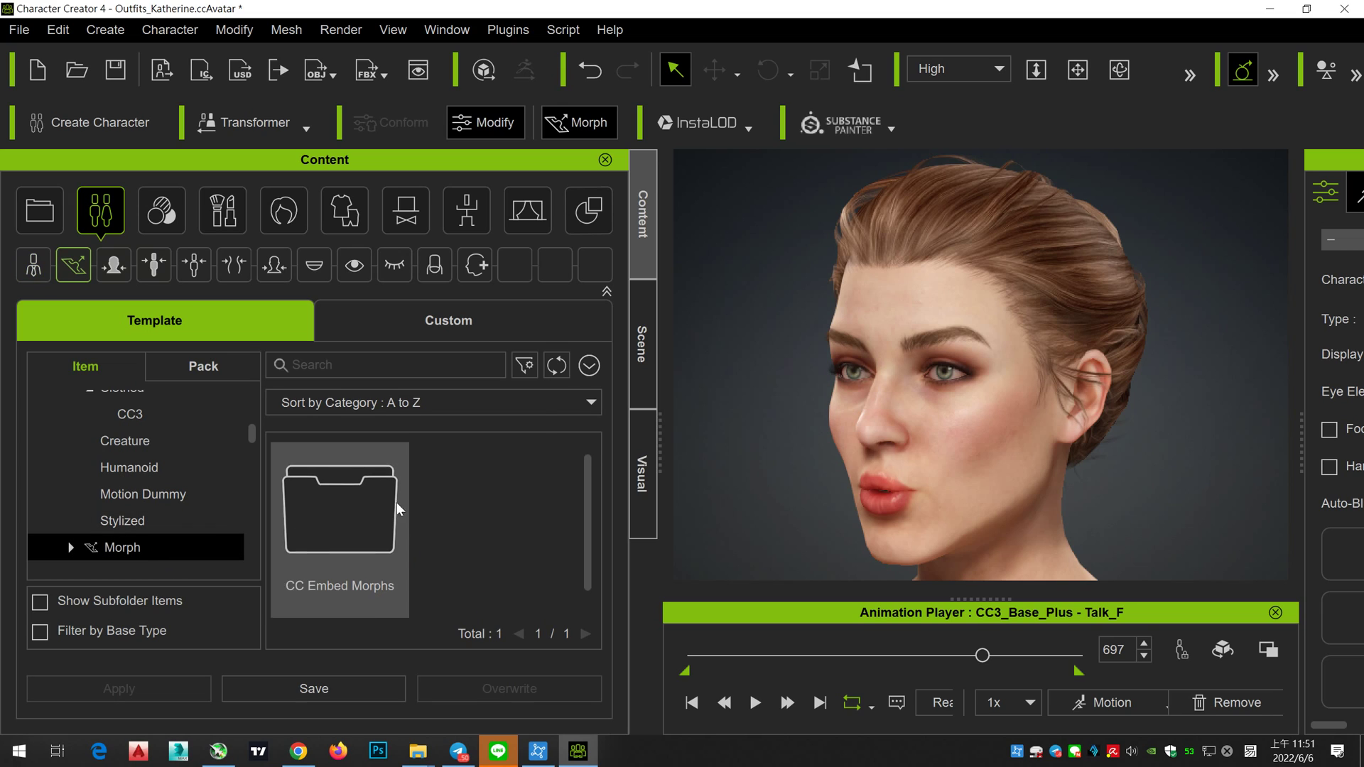
# Step: Look at the File export options, close them, and show the full character library tree
pyautogui.click(19, 29)
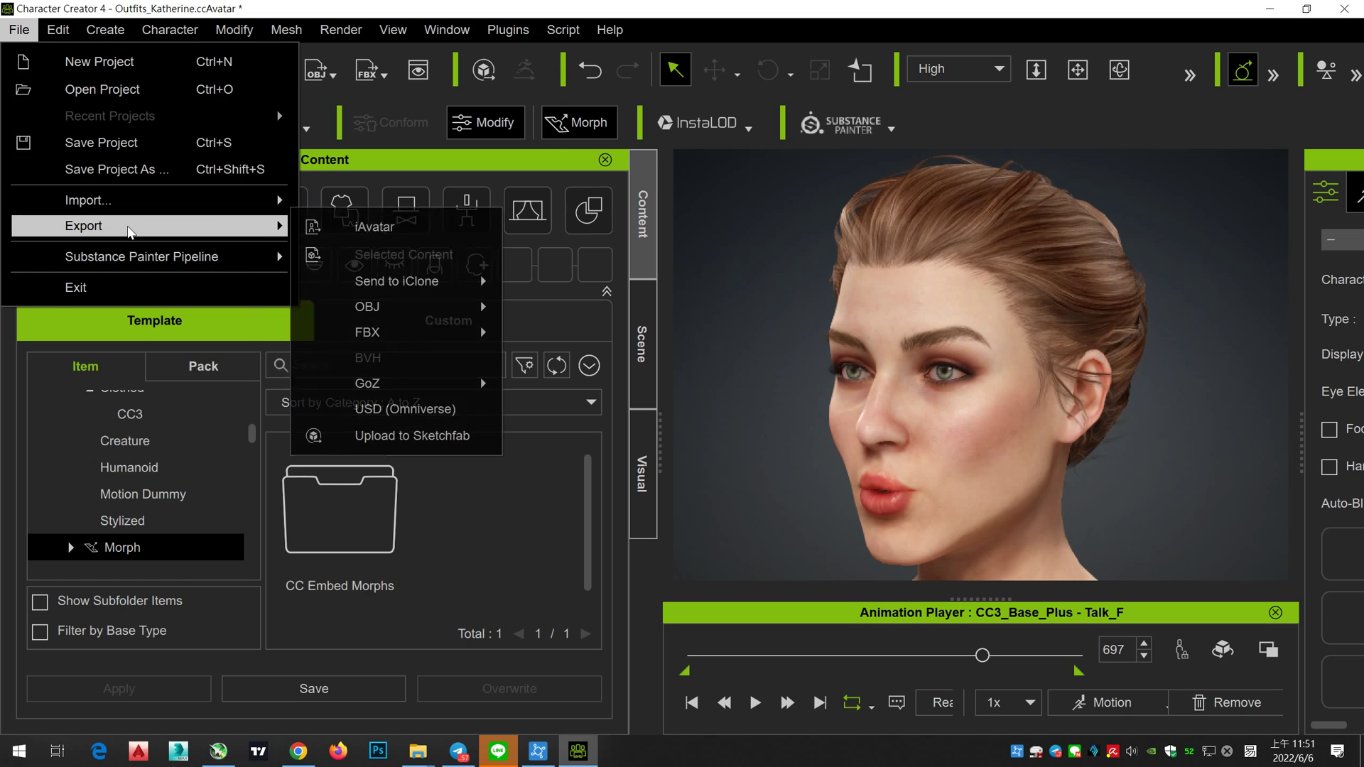
pyautogui.moveTo(149, 226)
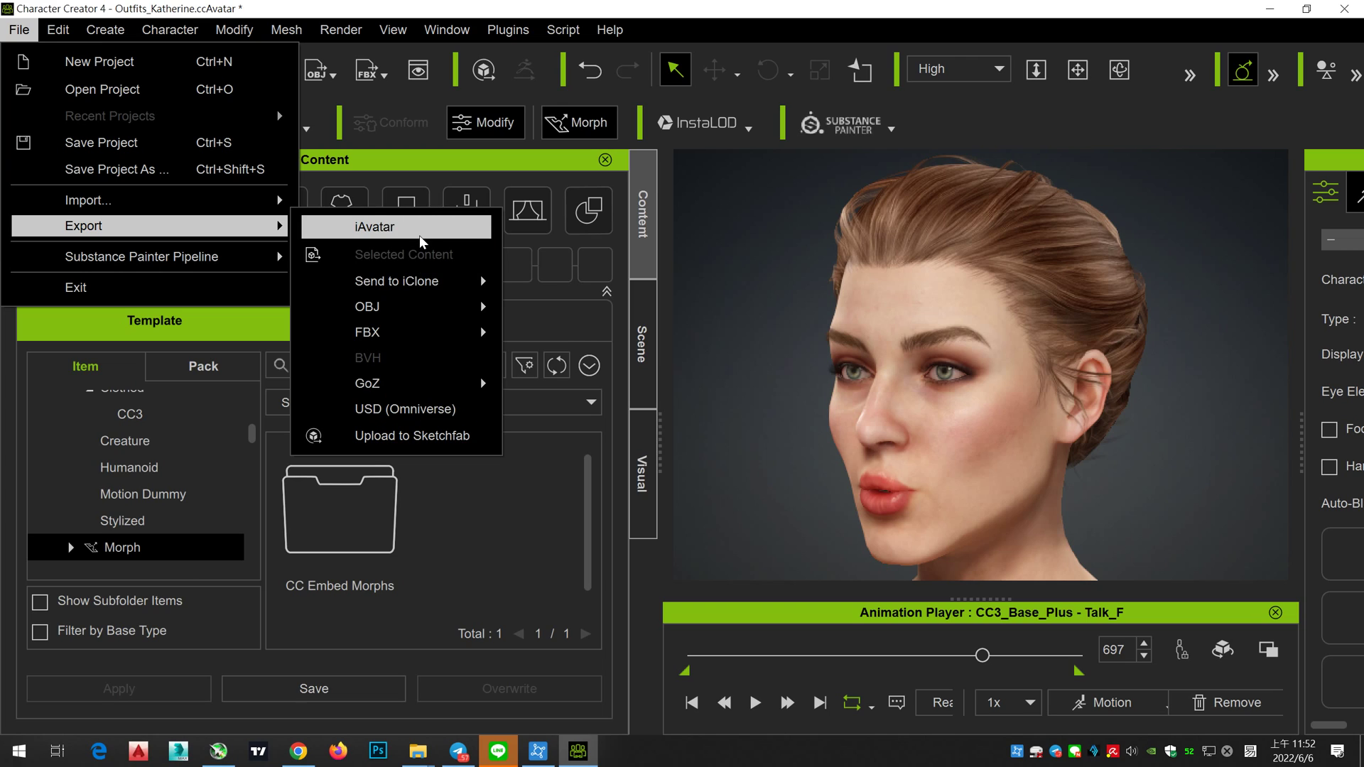
pyautogui.click(713, 229)
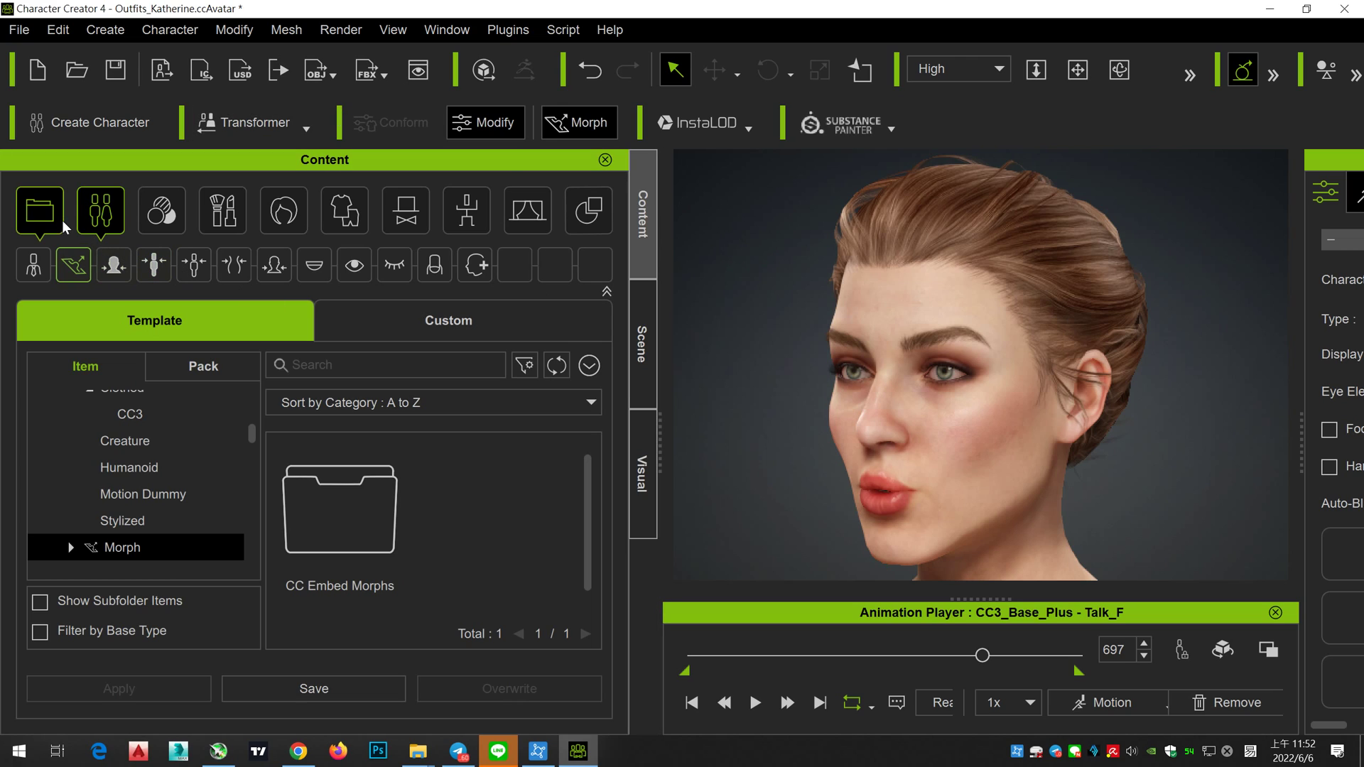
pyautogui.click(41, 271)
# Step: Show all content categories and browse through the Cloth content folder
pyautogui.scroll(2, 181, 430)
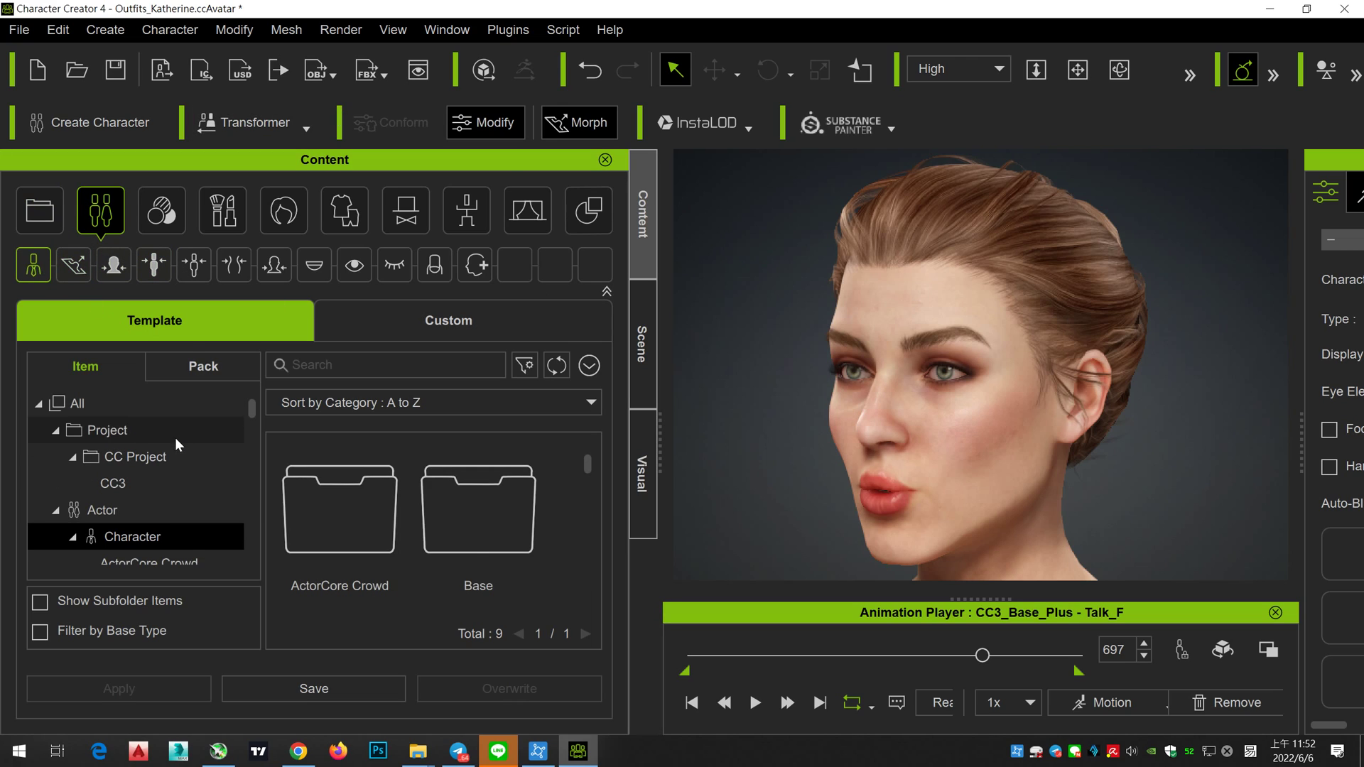
pyautogui.click(149, 407)
pyautogui.scroll(-1, 426, 465)
pyautogui.scroll(-1, 527, 488)
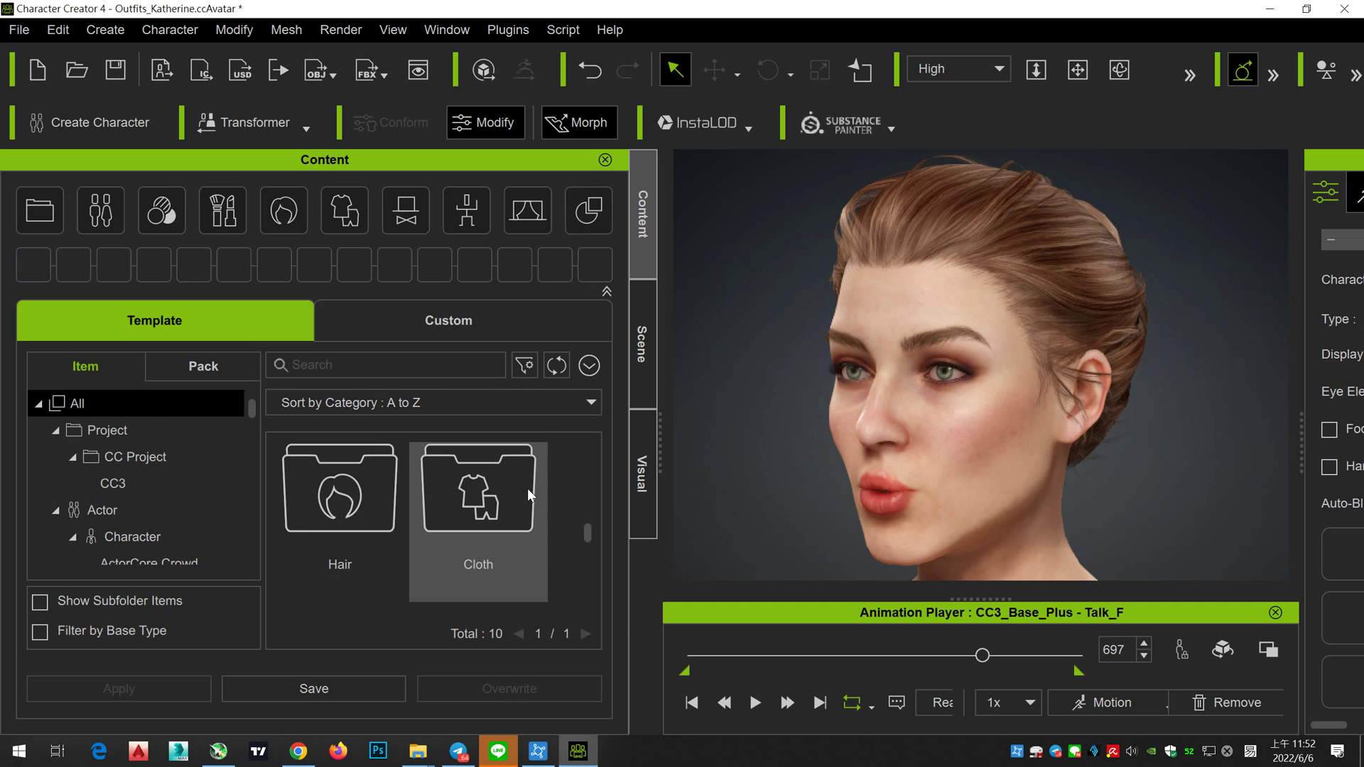
pyautogui.scroll(-1, 527, 493)
pyautogui.scroll(-1, 526, 492)
pyautogui.scroll(1, 526, 493)
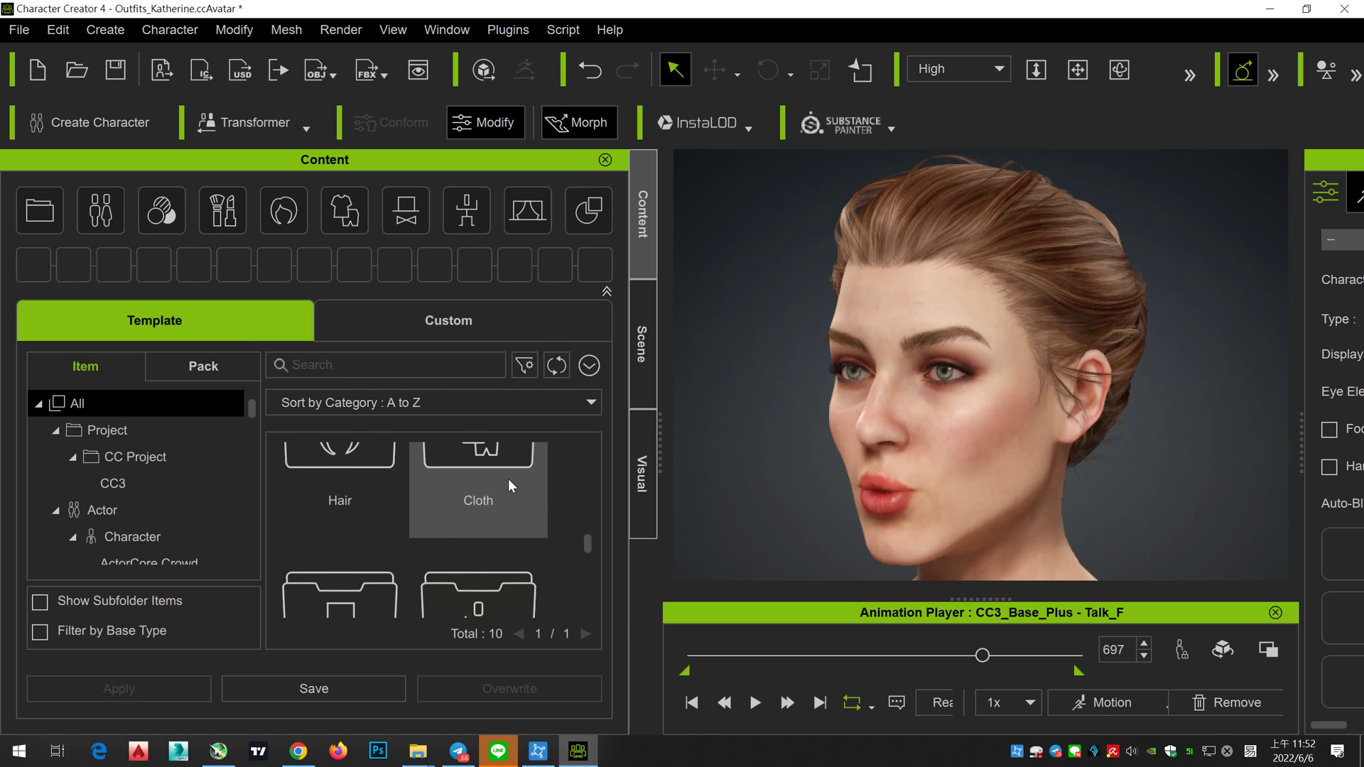
pyautogui.doubleClick(509, 479)
pyautogui.scroll(-1, 486, 492)
pyautogui.scroll(-1, 486, 491)
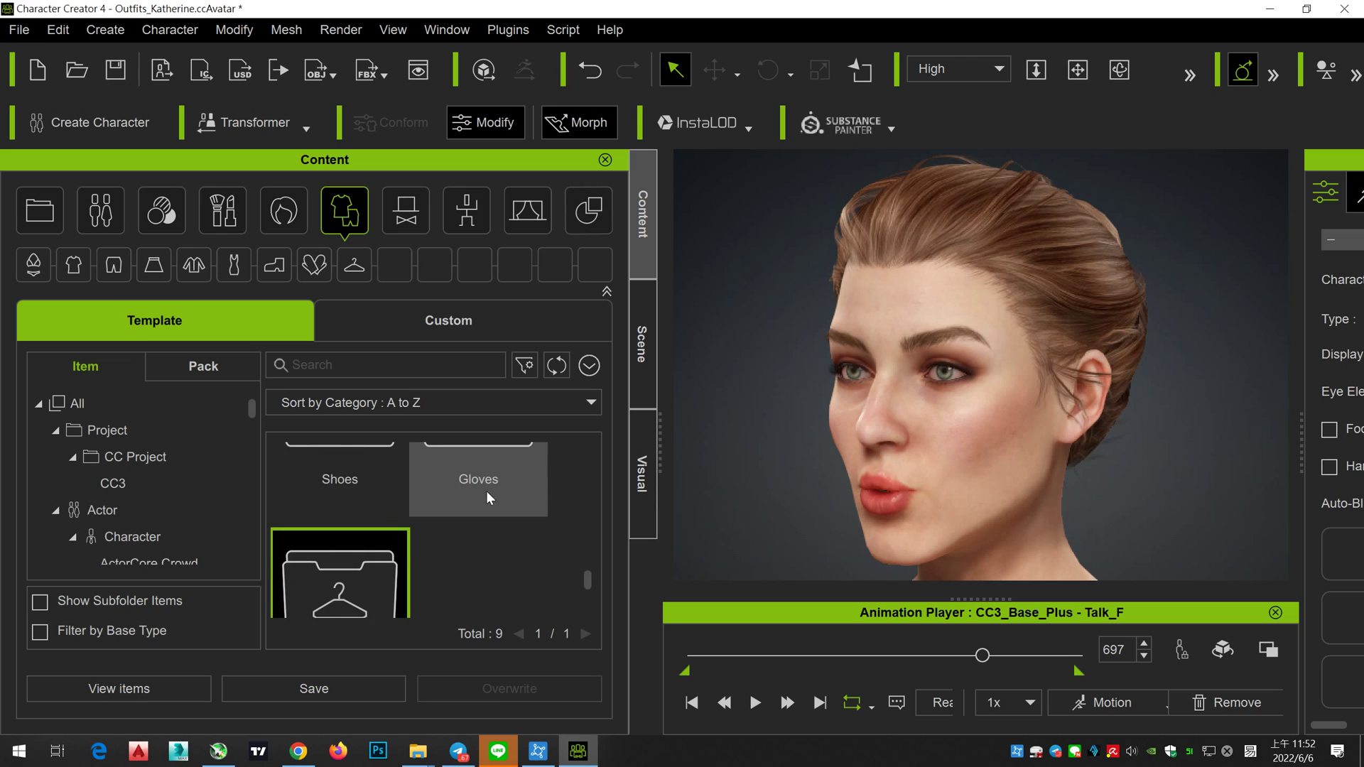
pyautogui.scroll(-1, 224, 535)
pyautogui.scroll(-1, 224, 537)
pyautogui.scroll(-1, 415, 528)
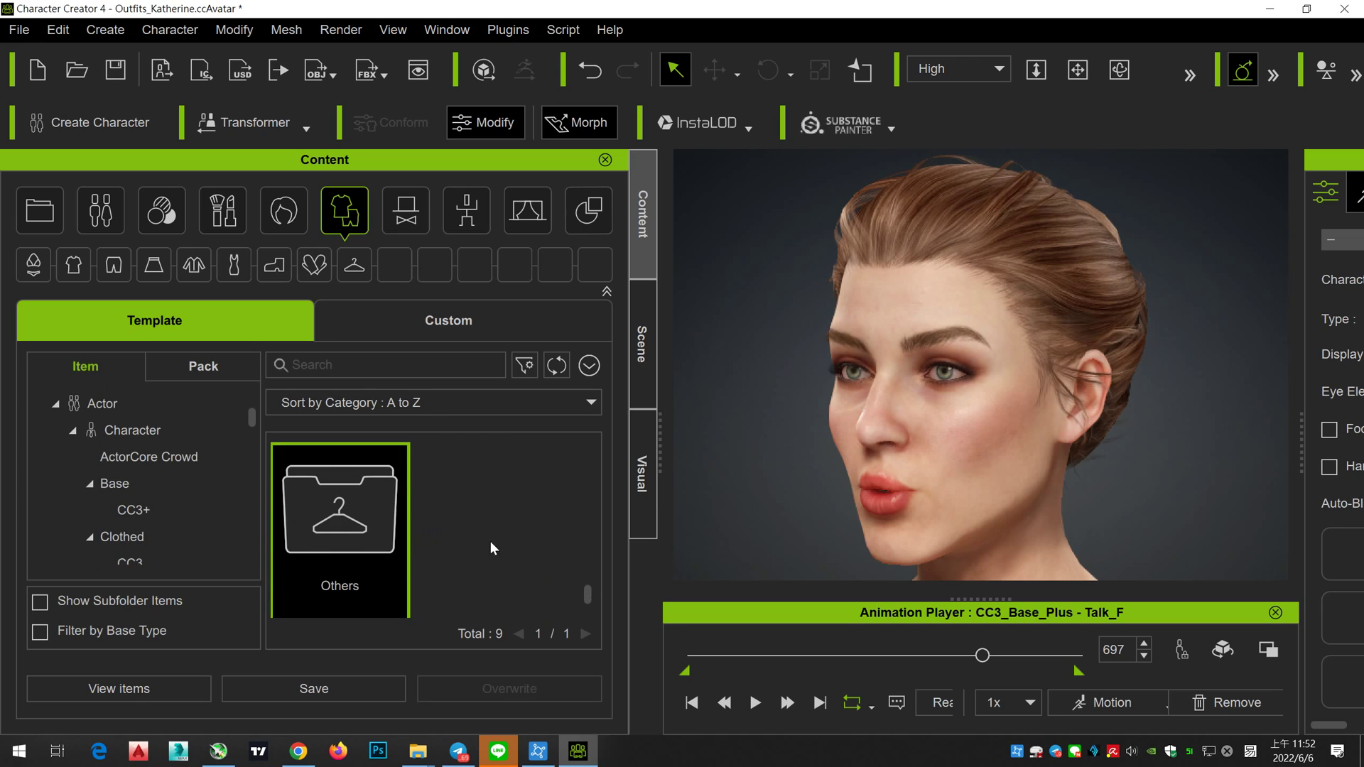
pyautogui.scroll(-1, 183, 500)
# Step: Return to the Actor characters and open the CC3 folder of Clothed characters
pyautogui.scroll(-1, 179, 497)
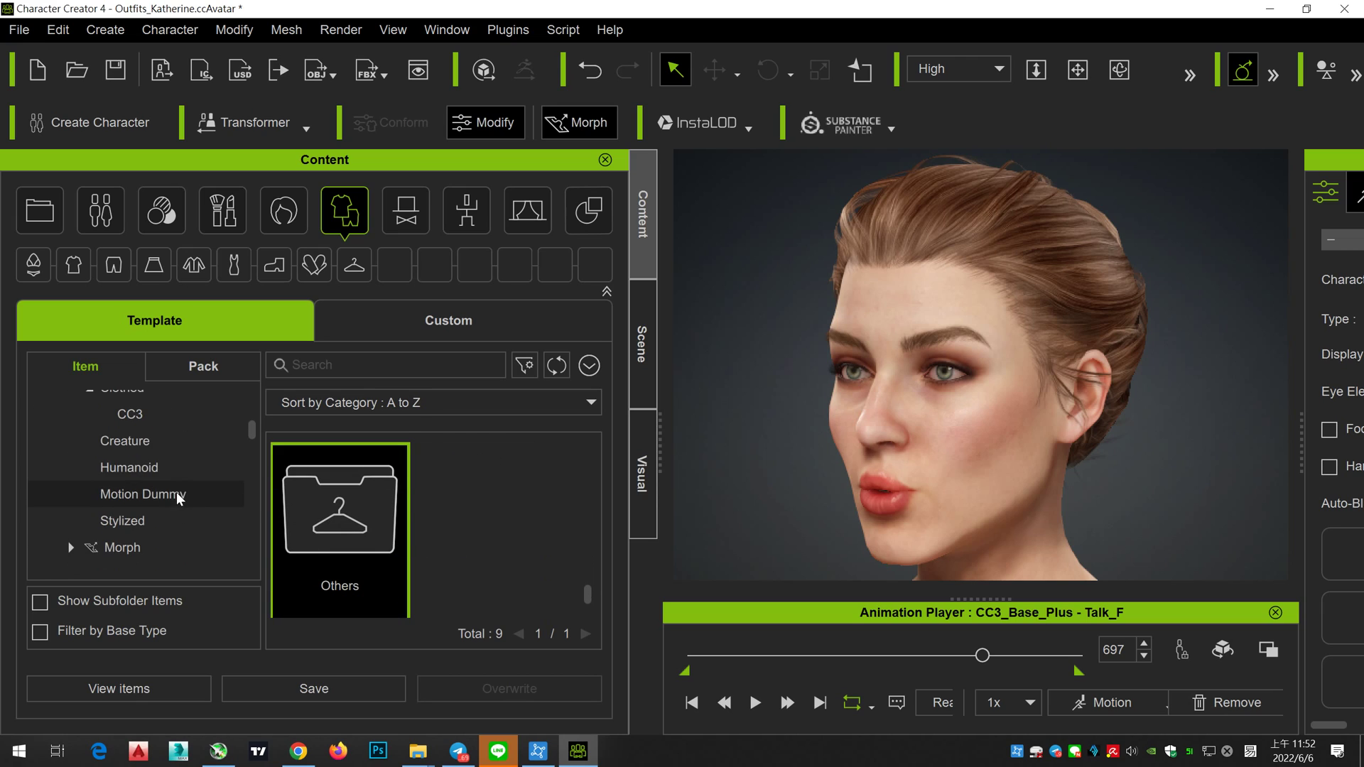
pyautogui.click(152, 522)
pyautogui.scroll(1, 173, 490)
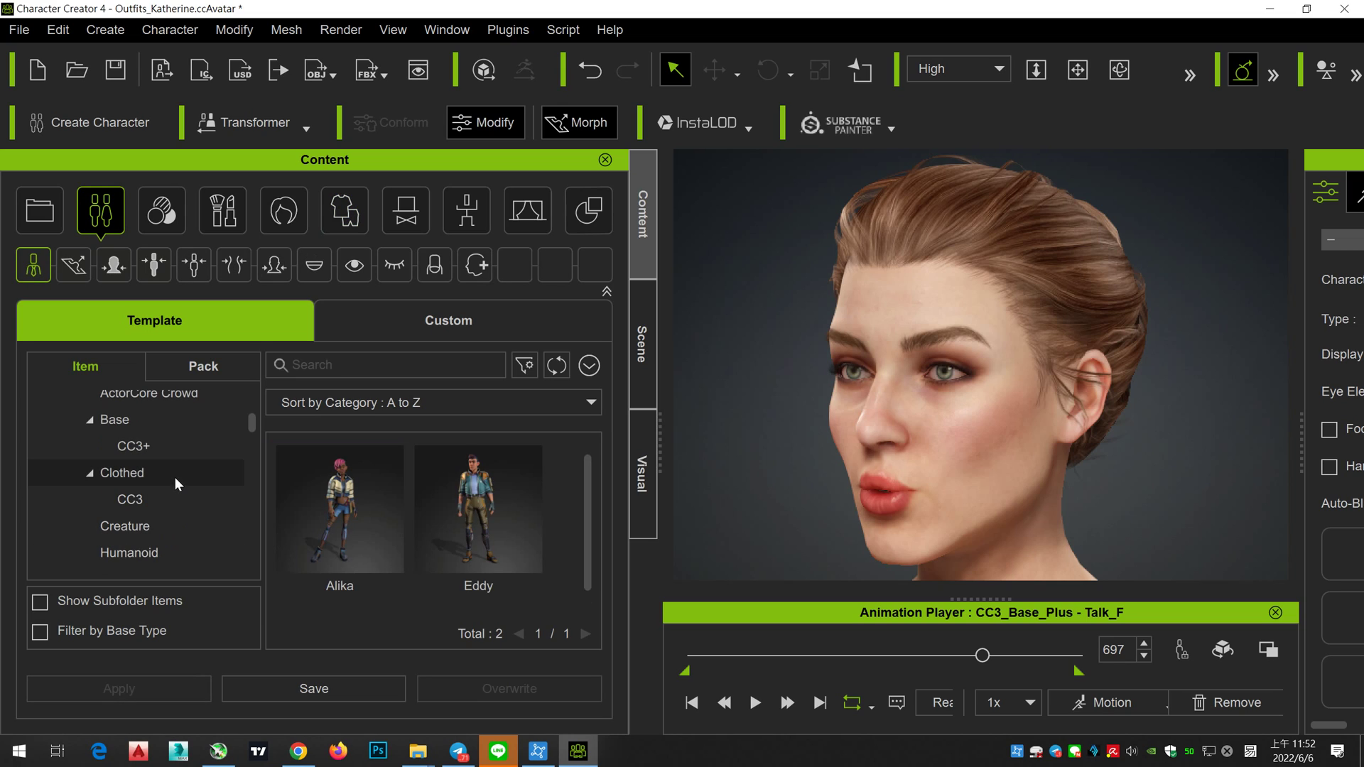
pyautogui.click(175, 477)
pyautogui.scroll(-2, 512, 496)
pyautogui.scroll(2, 512, 496)
pyautogui.click(352, 513)
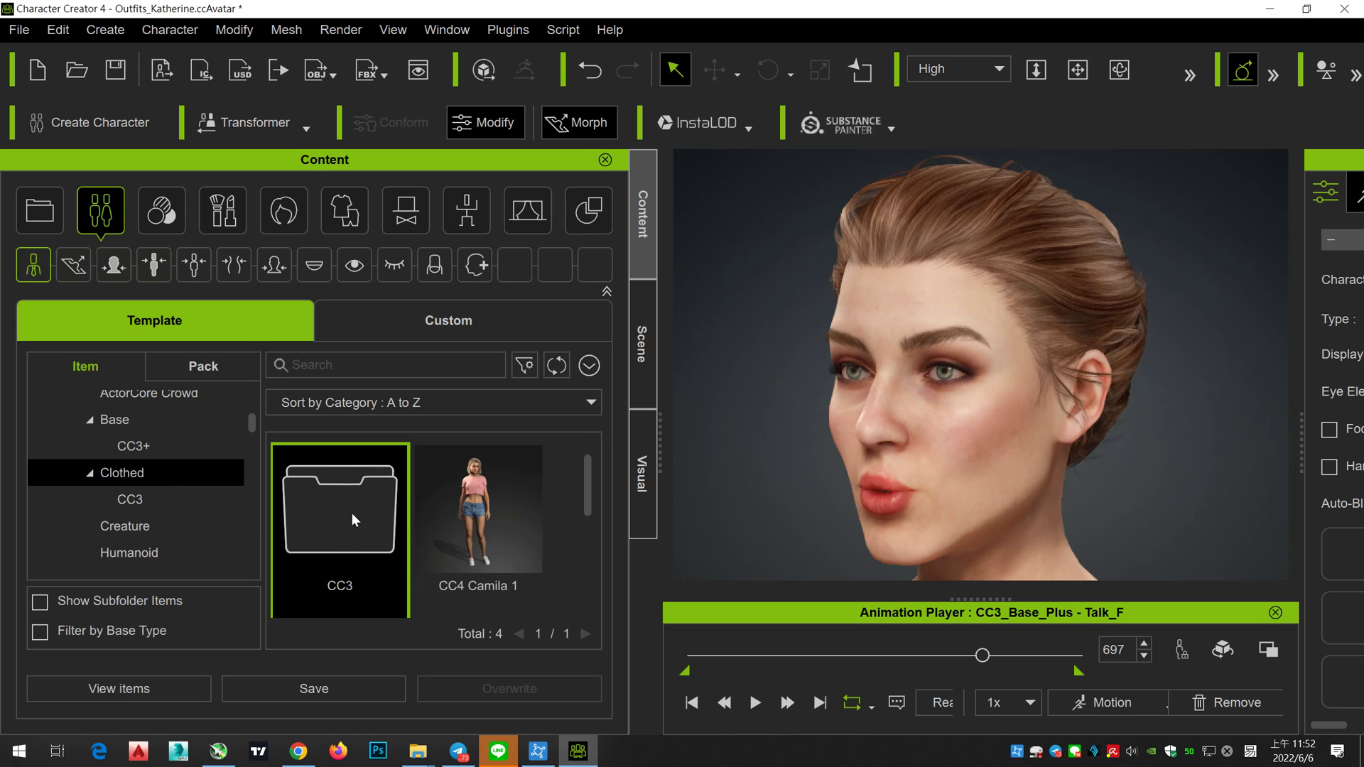
pyautogui.doubleClick(352, 512)
# Step: Back in the Clothed category, load CC4 Kevin and dismiss the save-project prompt
pyautogui.scroll(-2, 530, 515)
pyautogui.scroll(1, 553, 521)
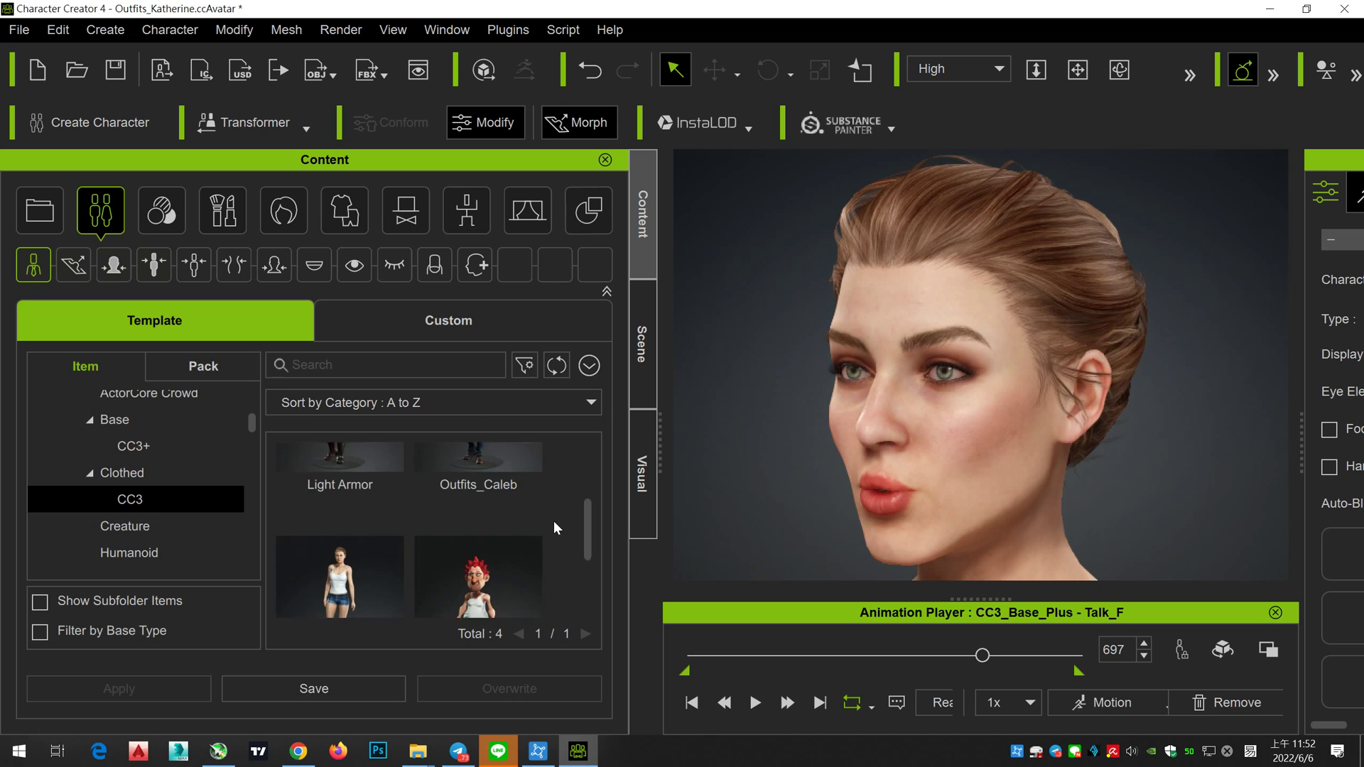
pyautogui.scroll(2, 553, 522)
pyautogui.click(171, 477)
pyautogui.scroll(-2, 520, 501)
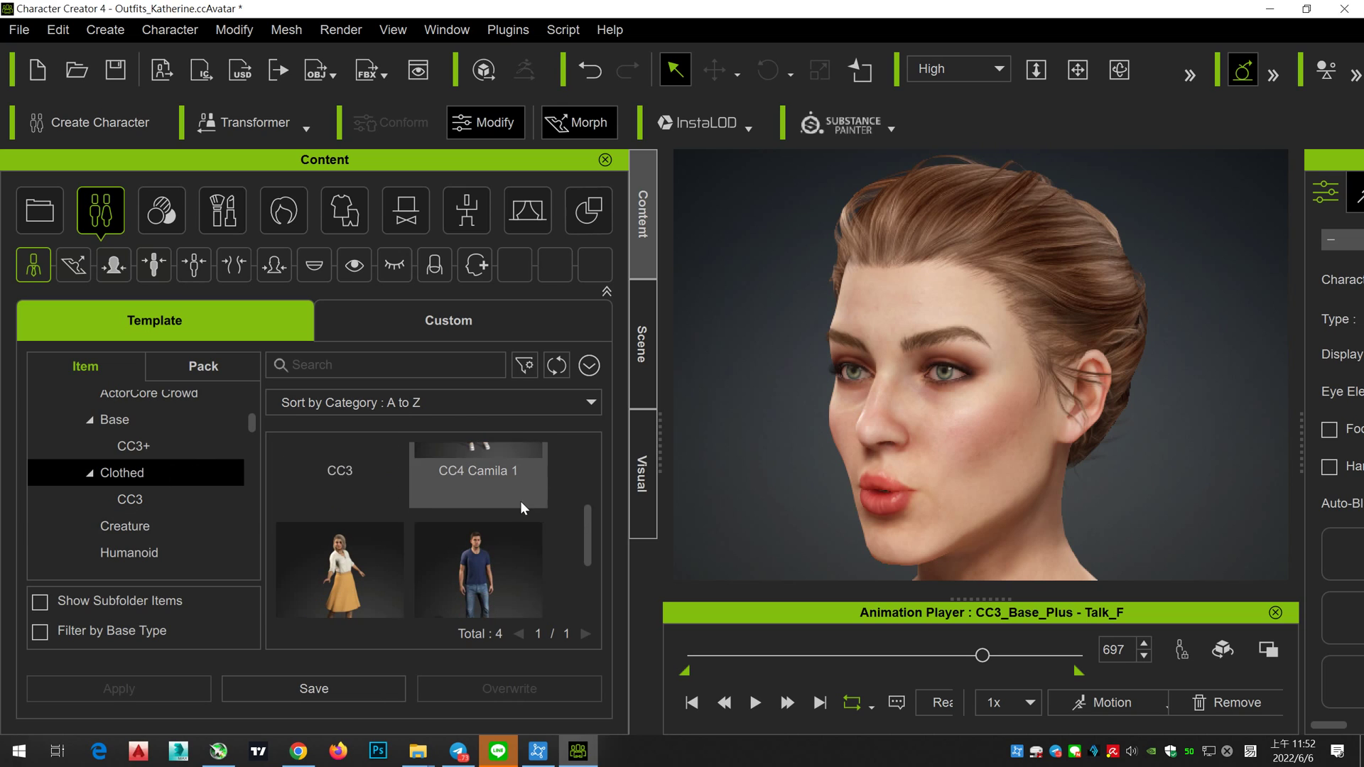
pyautogui.scroll(-1, 520, 501)
pyautogui.doubleClick(518, 526)
pyautogui.click(763, 434)
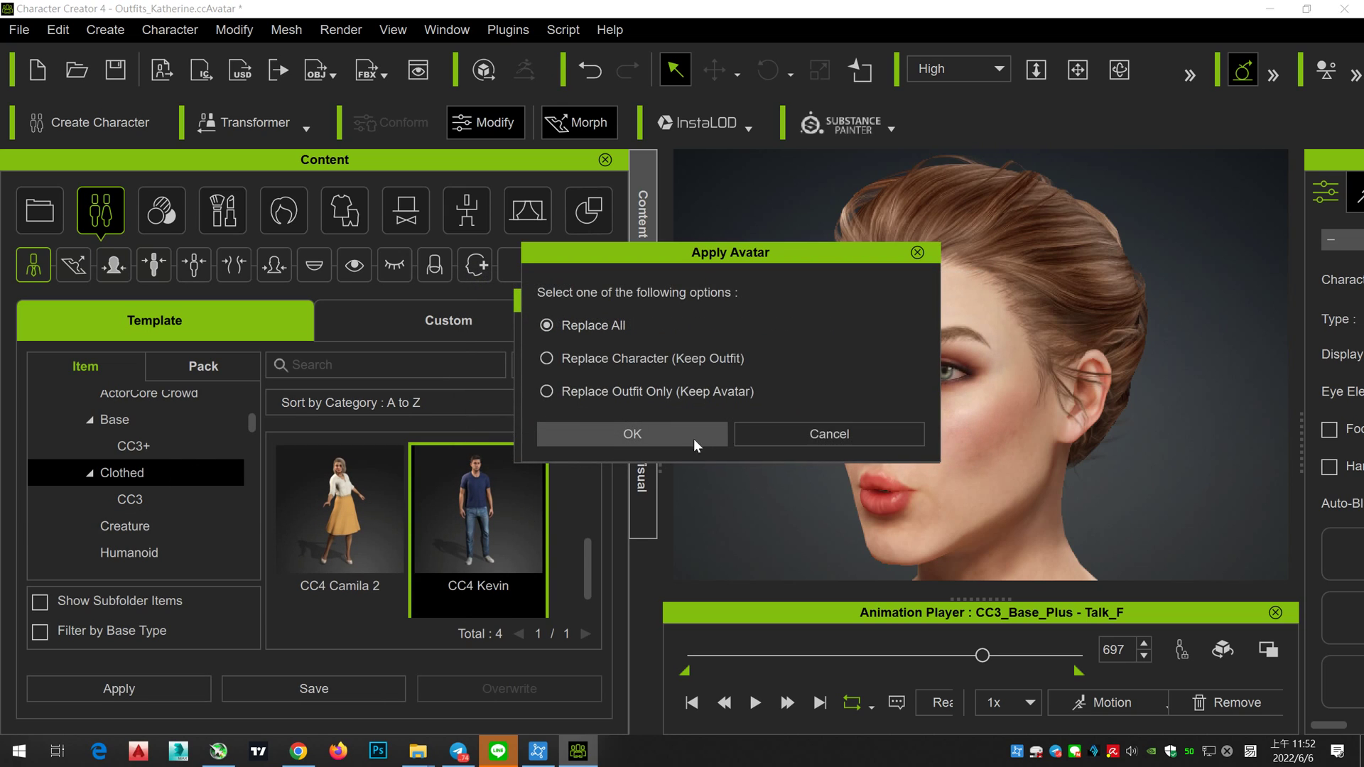
# Step: Replace everything with CC4 Kevin, then briefly play and pause his animation
pyautogui.click(682, 439)
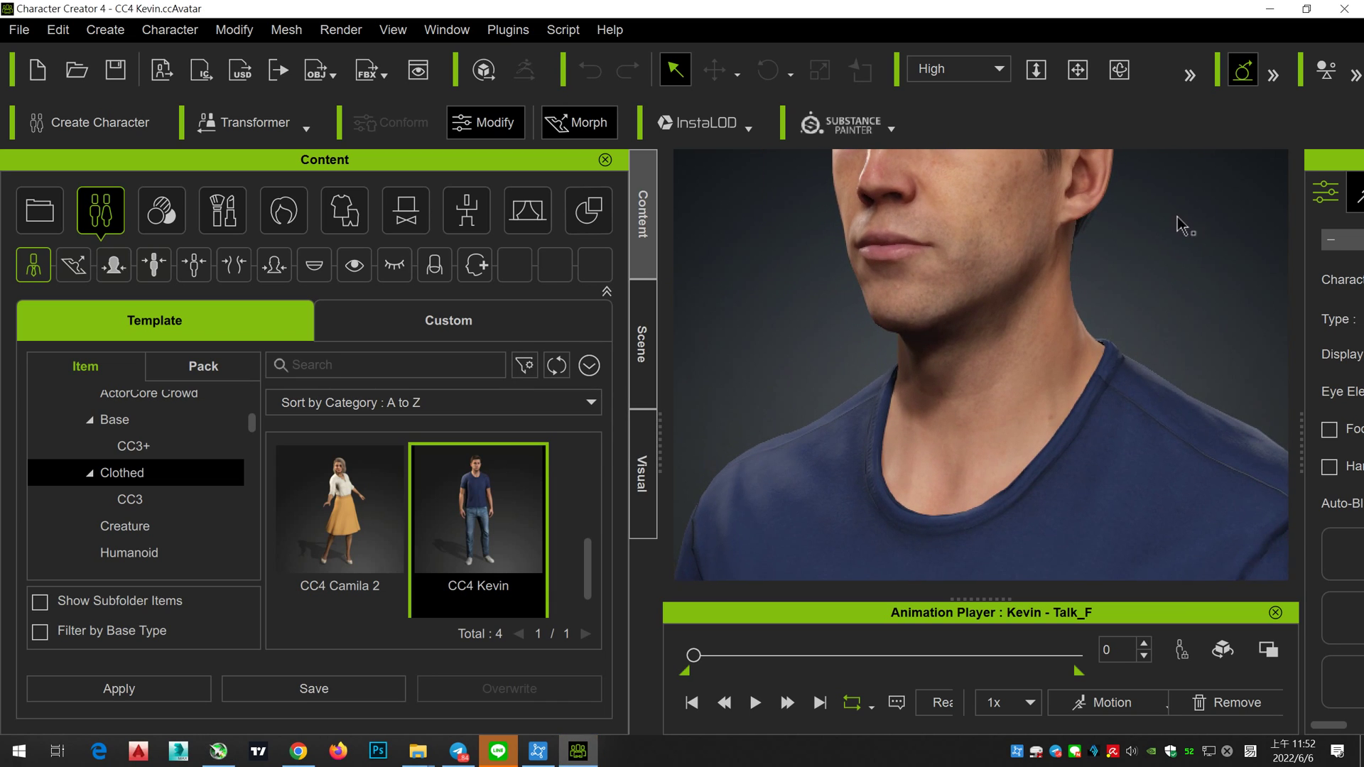
pyautogui.click(754, 703)
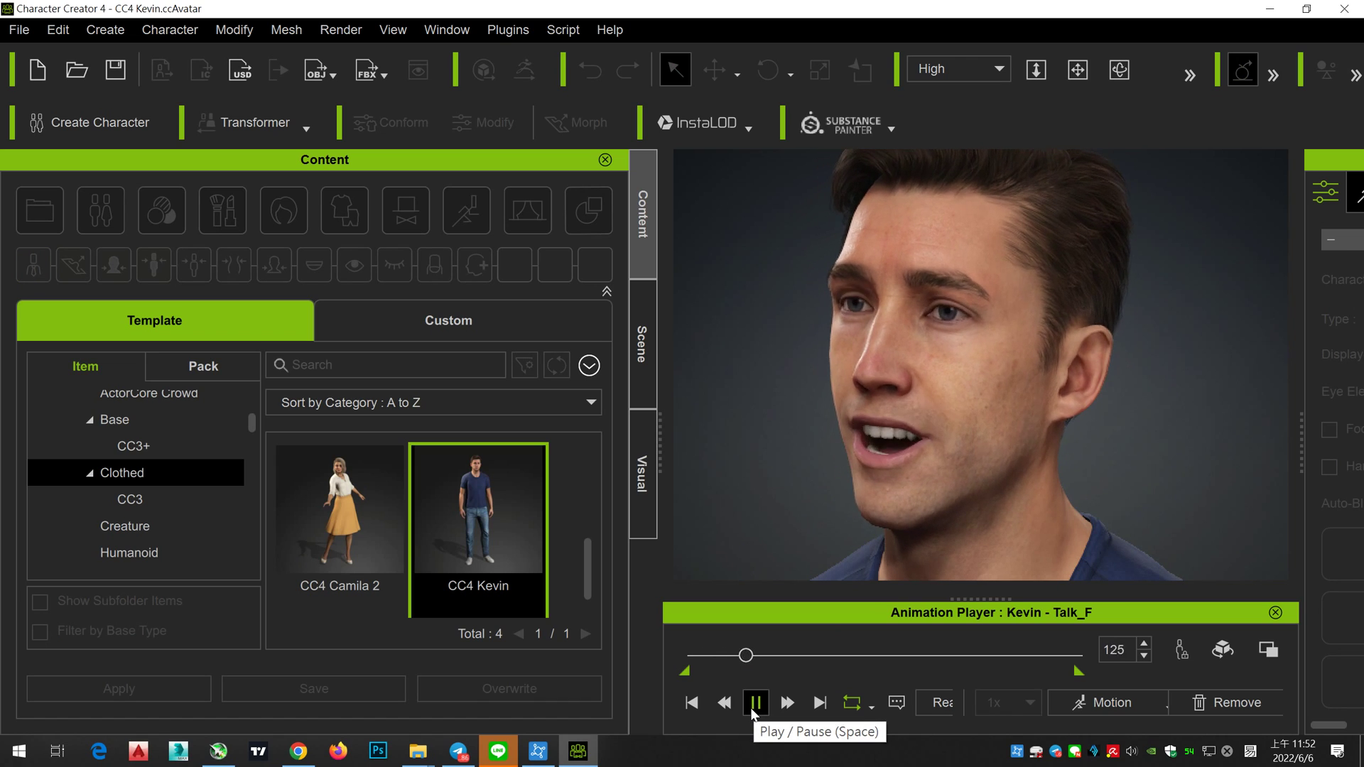
pyautogui.click(755, 703)
# Step: Apply the male Talk_M motion to Kevin, play it, and zoom in on his face
pyautogui.click(1125, 703)
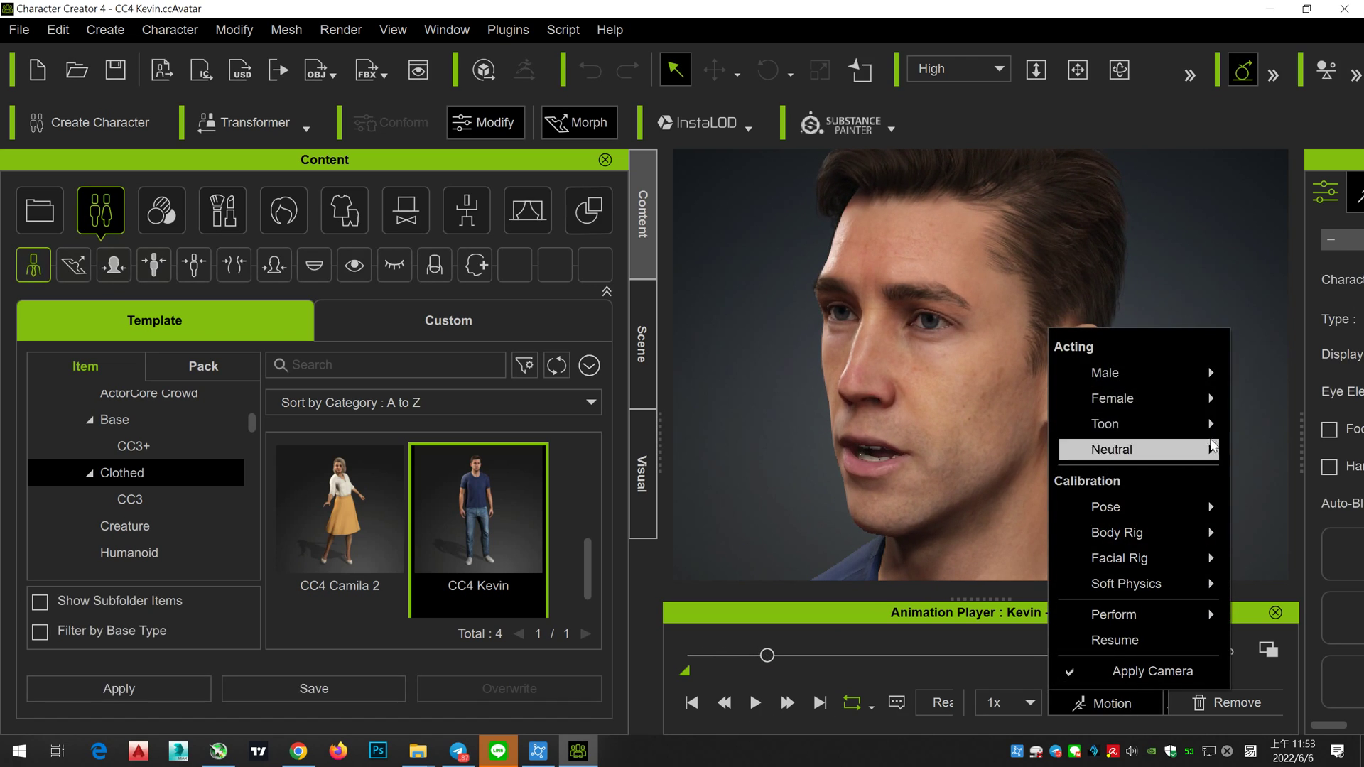
pyautogui.click(1293, 527)
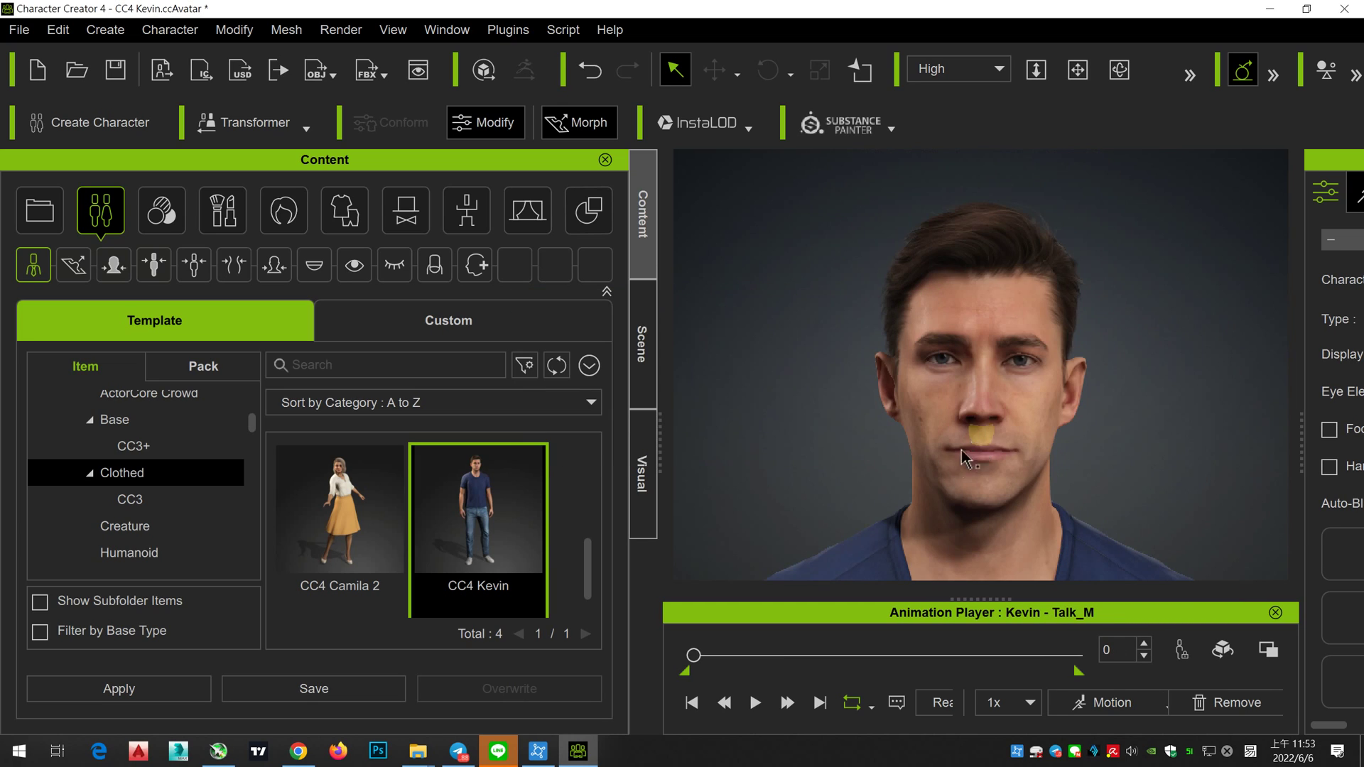
pyautogui.click(755, 703)
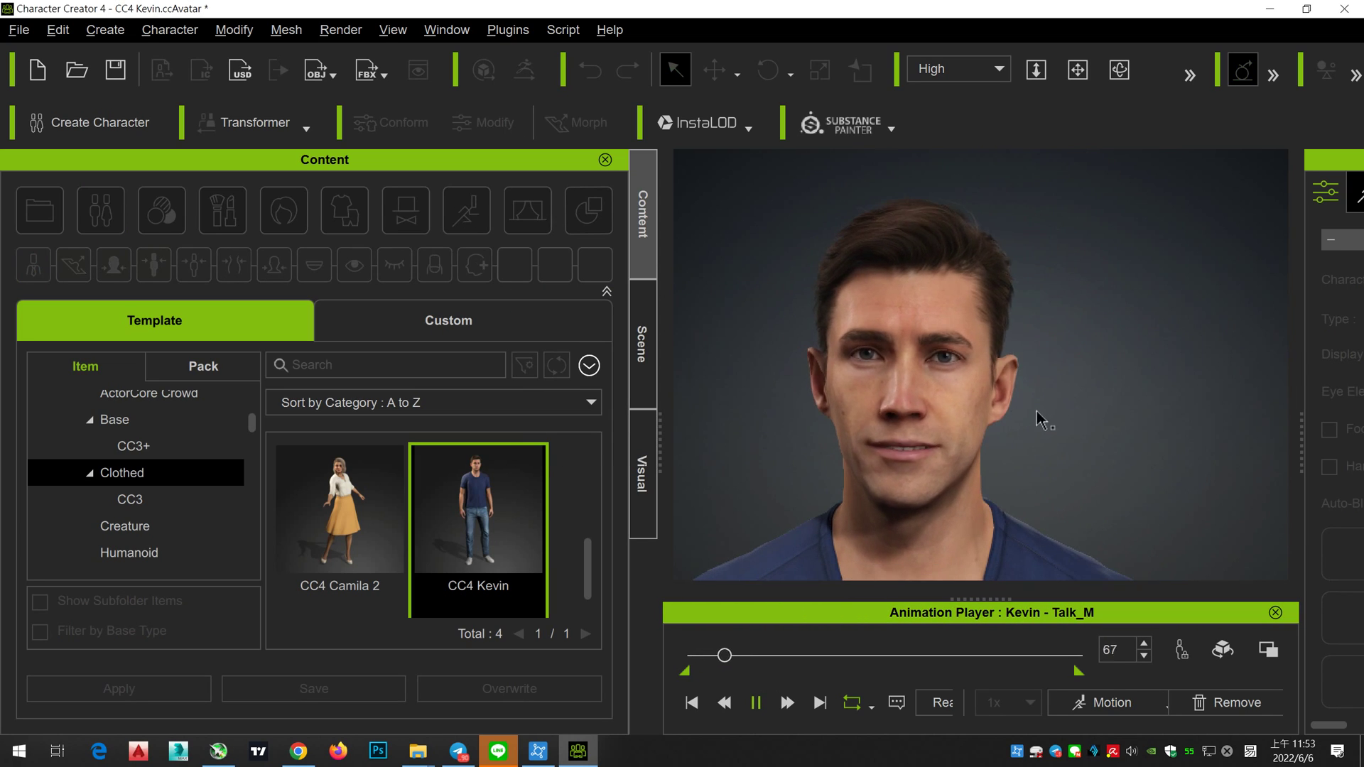
pyautogui.scroll(5, 1041, 419)
pyautogui.moveTo(907, 396); pyautogui.dragTo(1013, 351, button='middle')
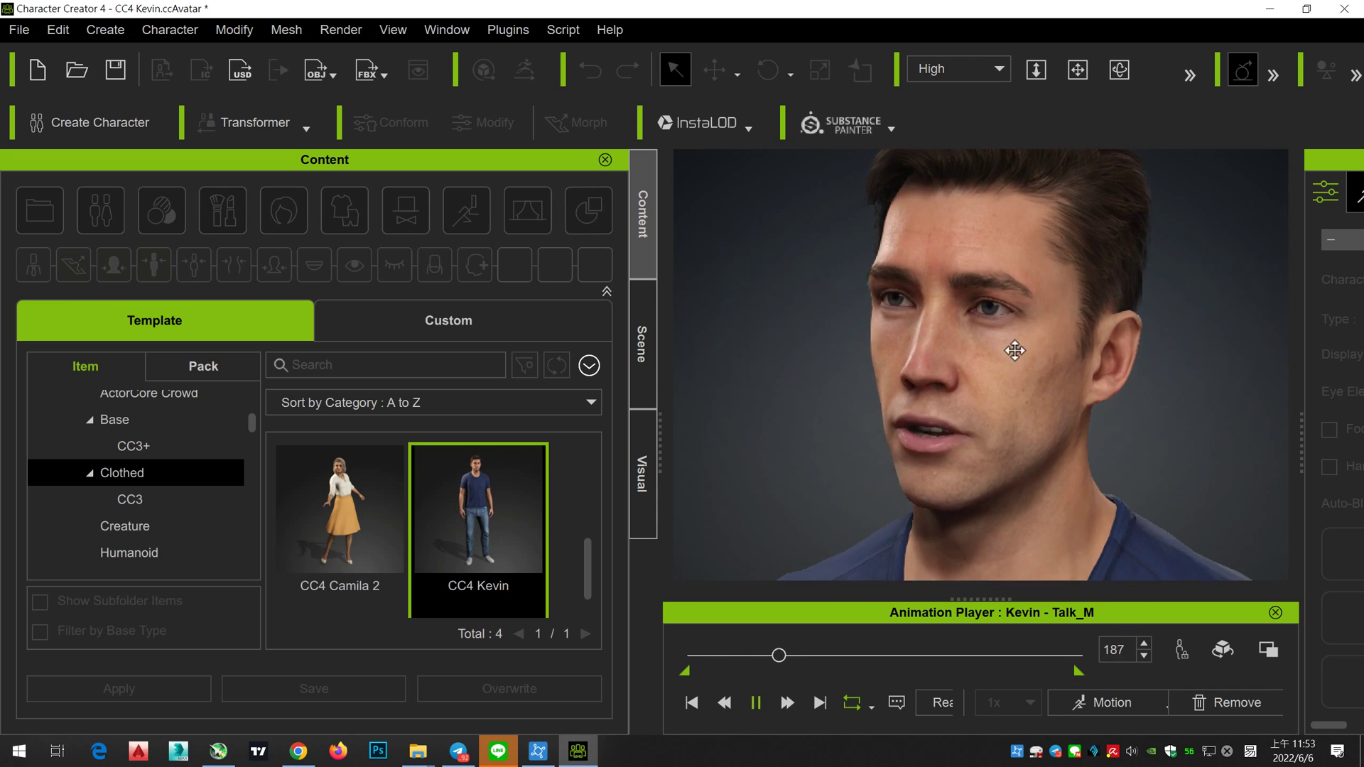
pyautogui.scroll(5, 1034, 384)
pyautogui.scroll(-2, 1034, 385)
pyautogui.scroll(-2, 1034, 385)
pyautogui.scroll(-3, 1034, 383)
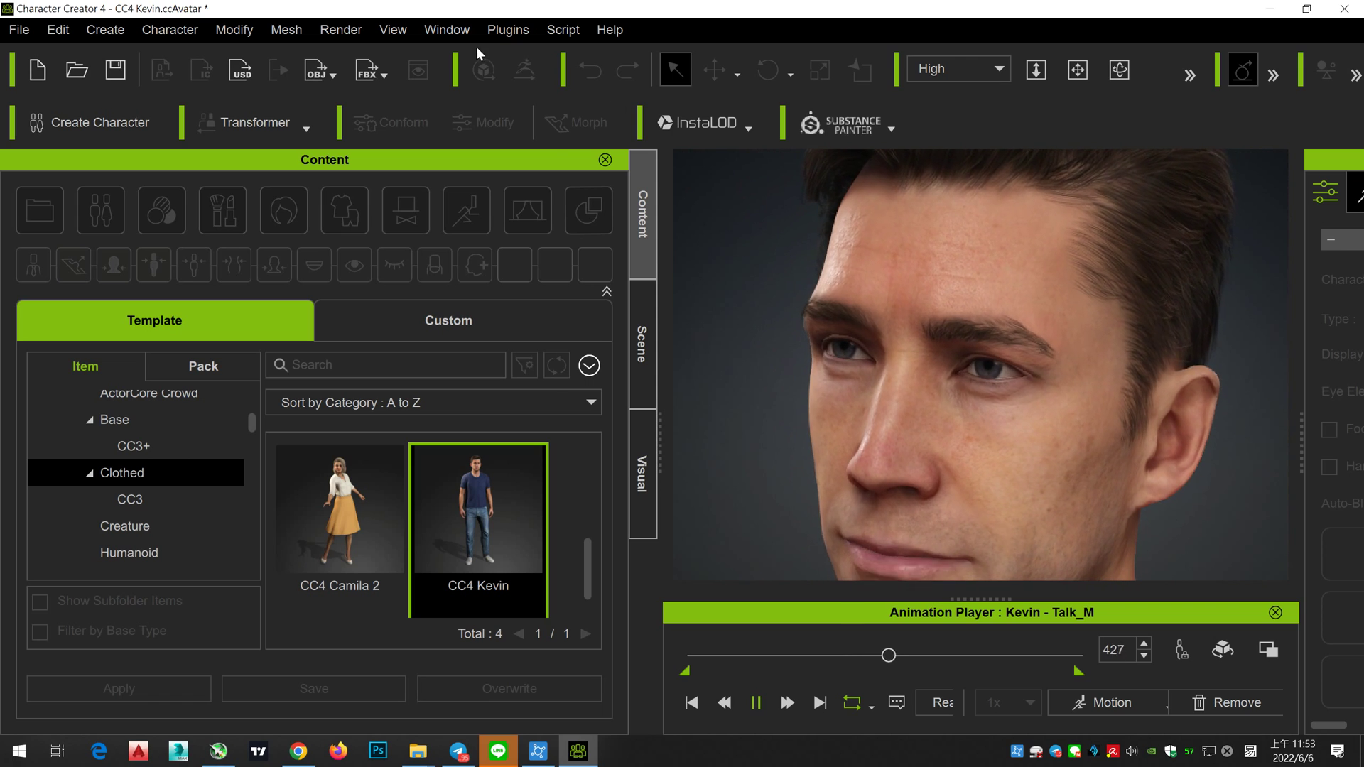
# Step: Pause the talk motion and switch to the Preview workspace layout
pyautogui.click(393, 30)
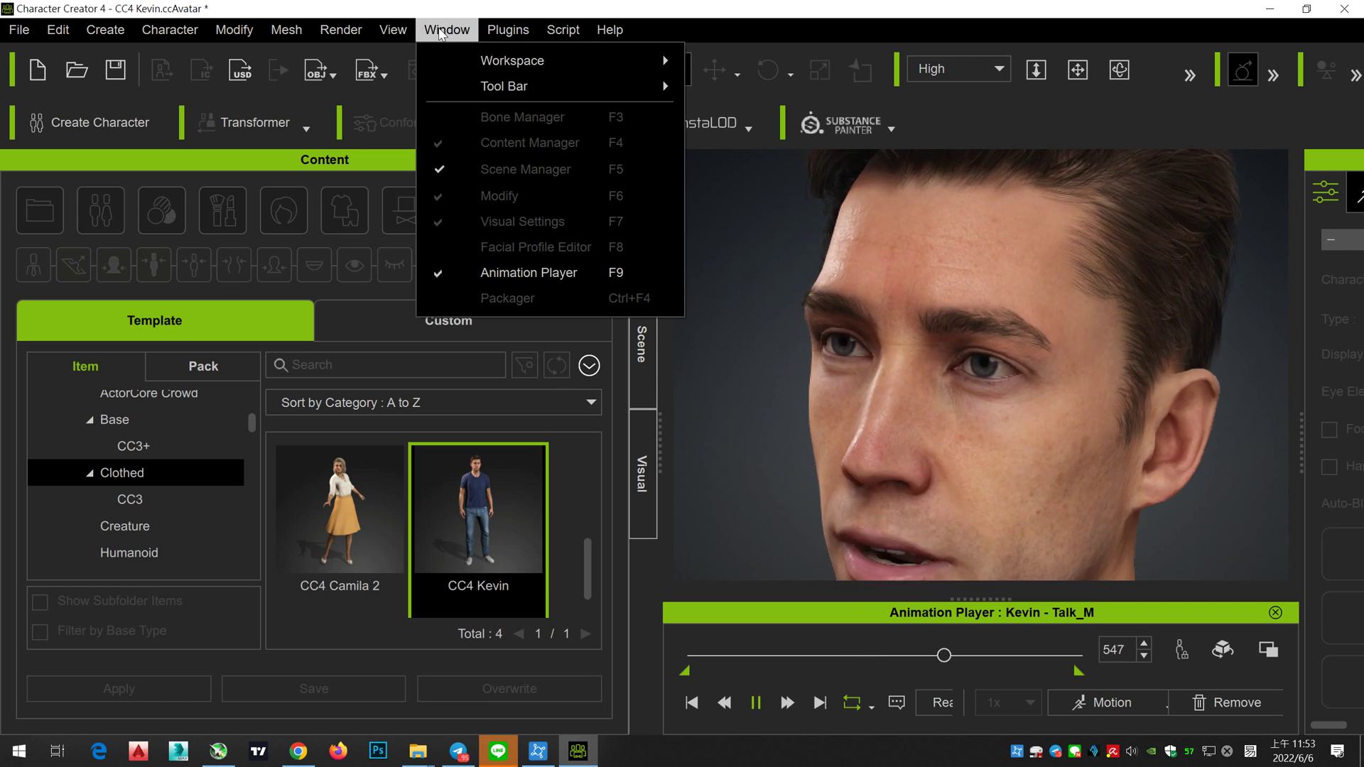
pyautogui.moveTo(513, 61)
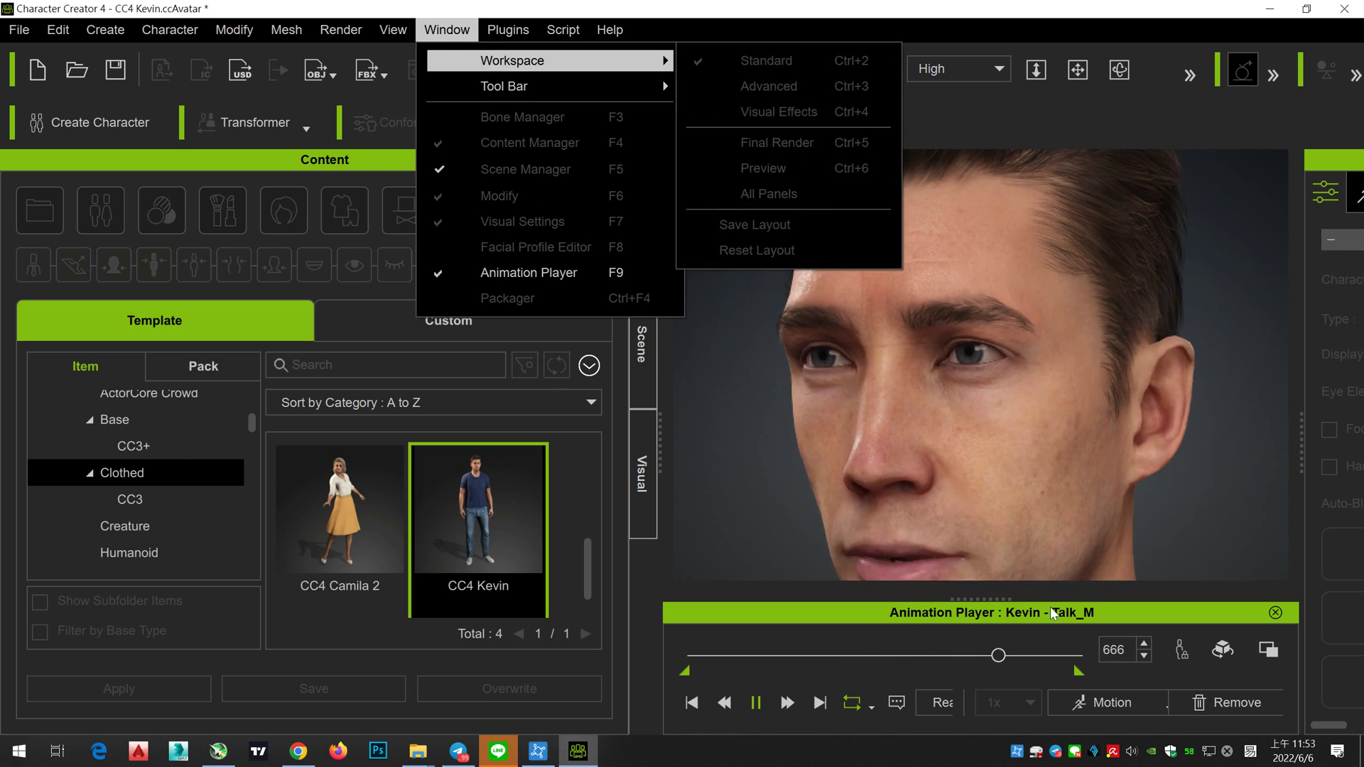
pyautogui.click(755, 703)
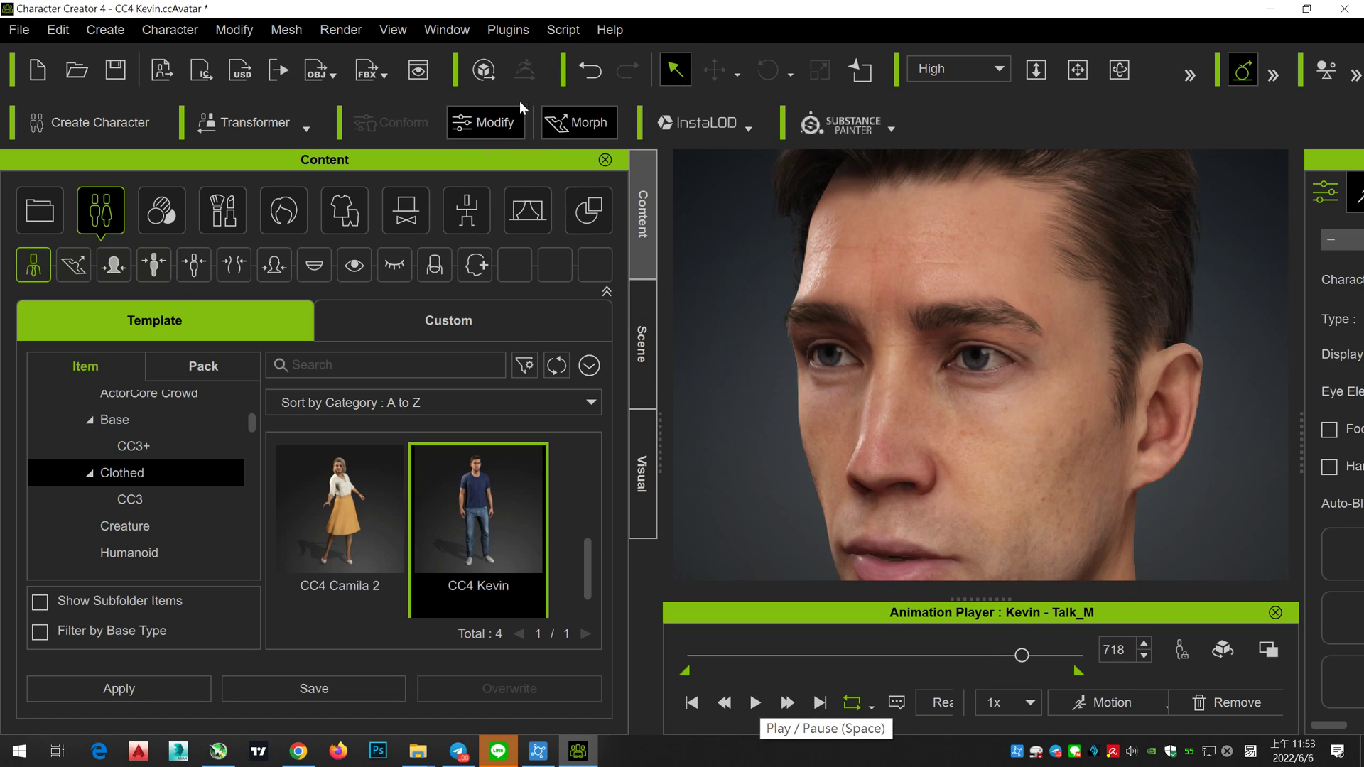
pyautogui.click(447, 30)
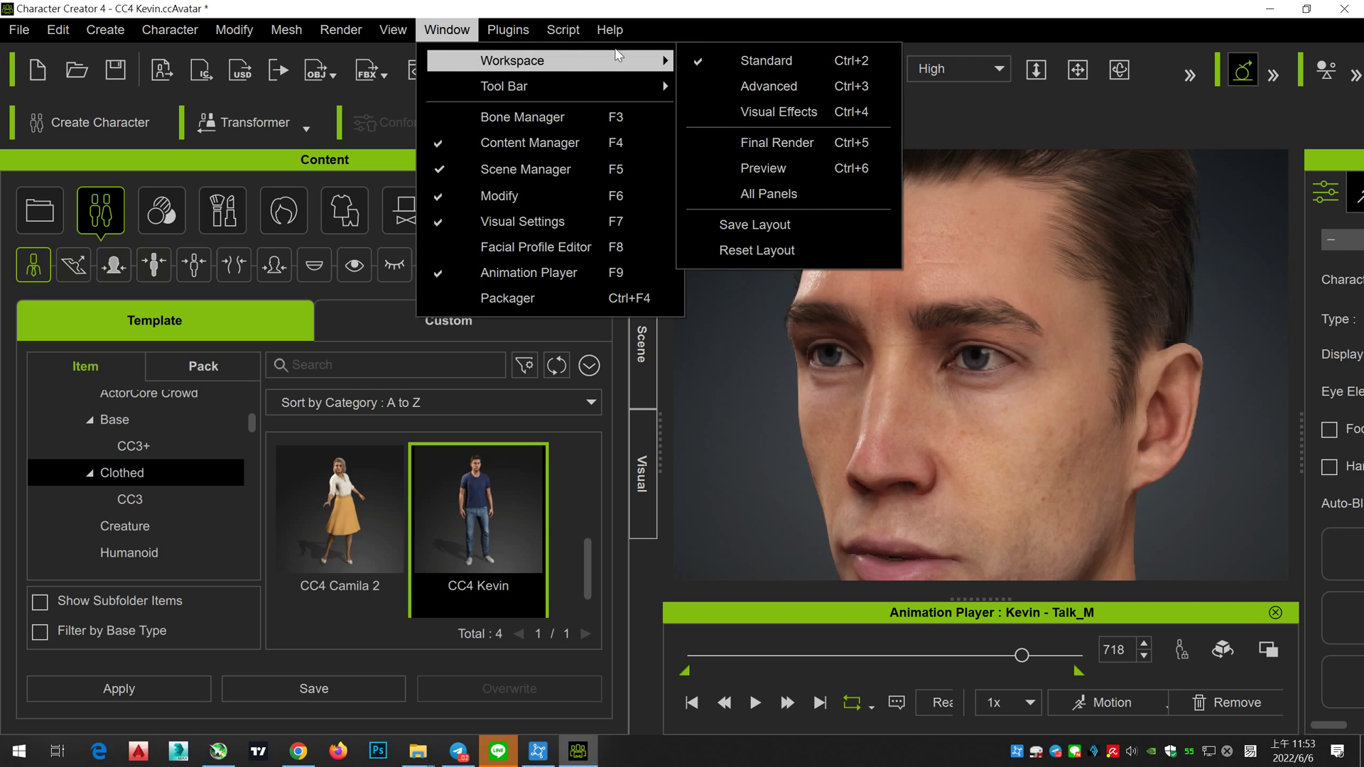
pyautogui.click(782, 173)
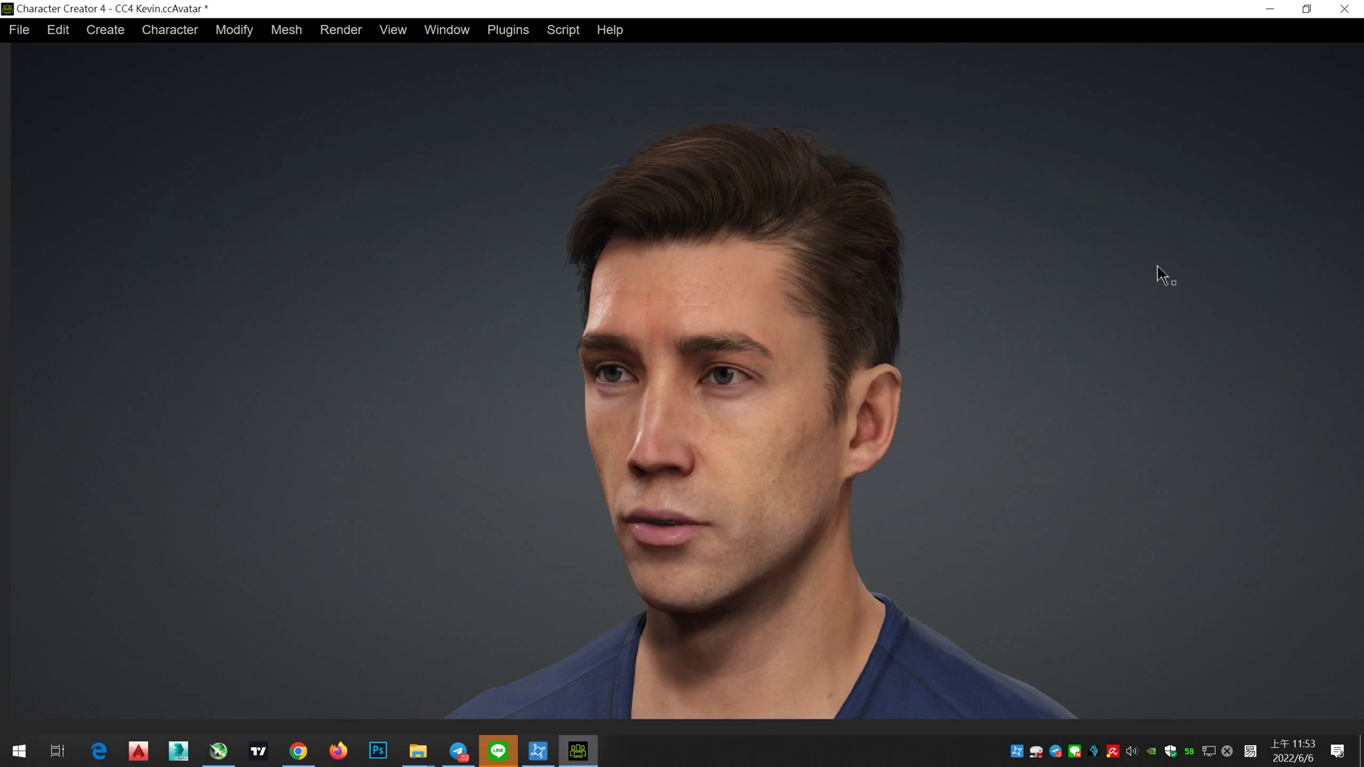
# Step: Orbit and zoom out to see Kevin's full body down to his shoes
pyautogui.scroll(-2, 1082, 315)
pyautogui.moveTo(998, 369); pyautogui.dragTo(966, 390, button='right')
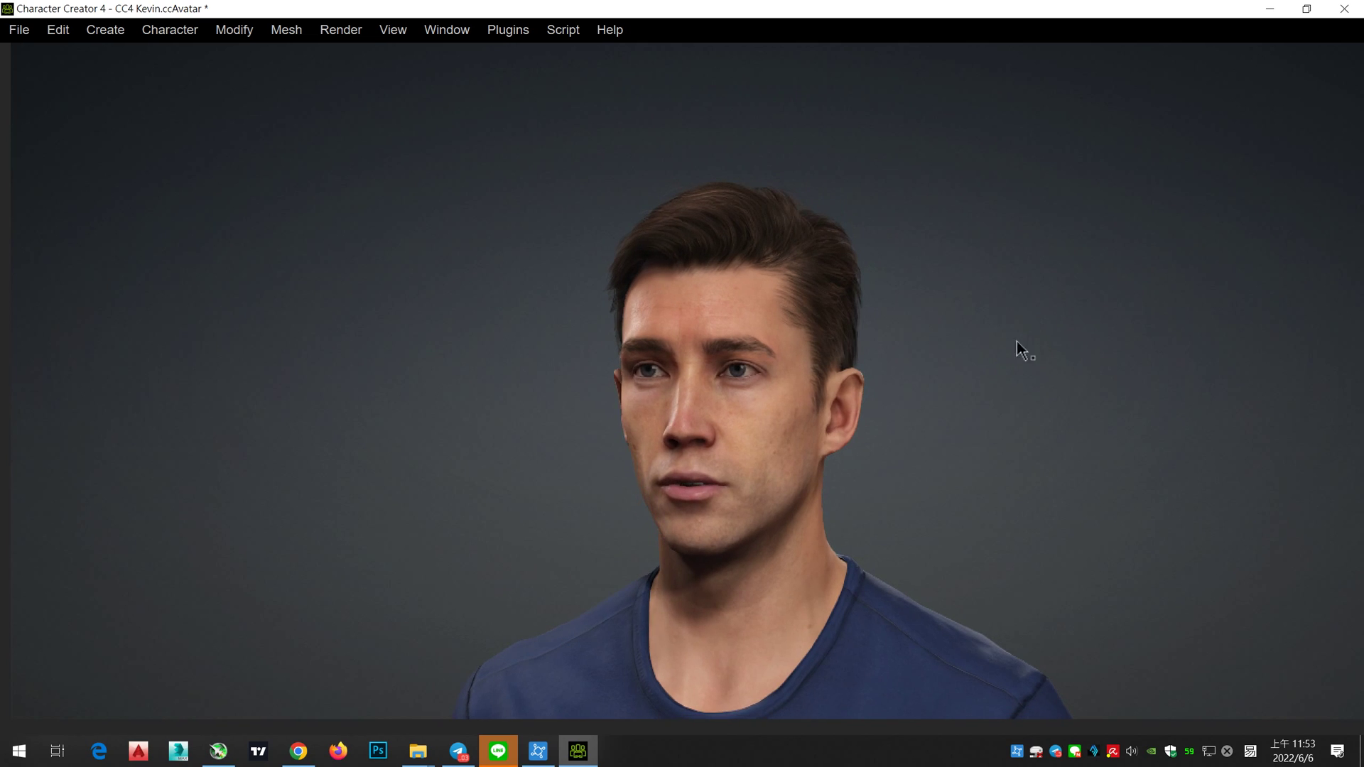
pyautogui.moveTo(966, 390); pyautogui.dragTo(978, 170, button='middle')
pyautogui.scroll(-2, 1029, 384)
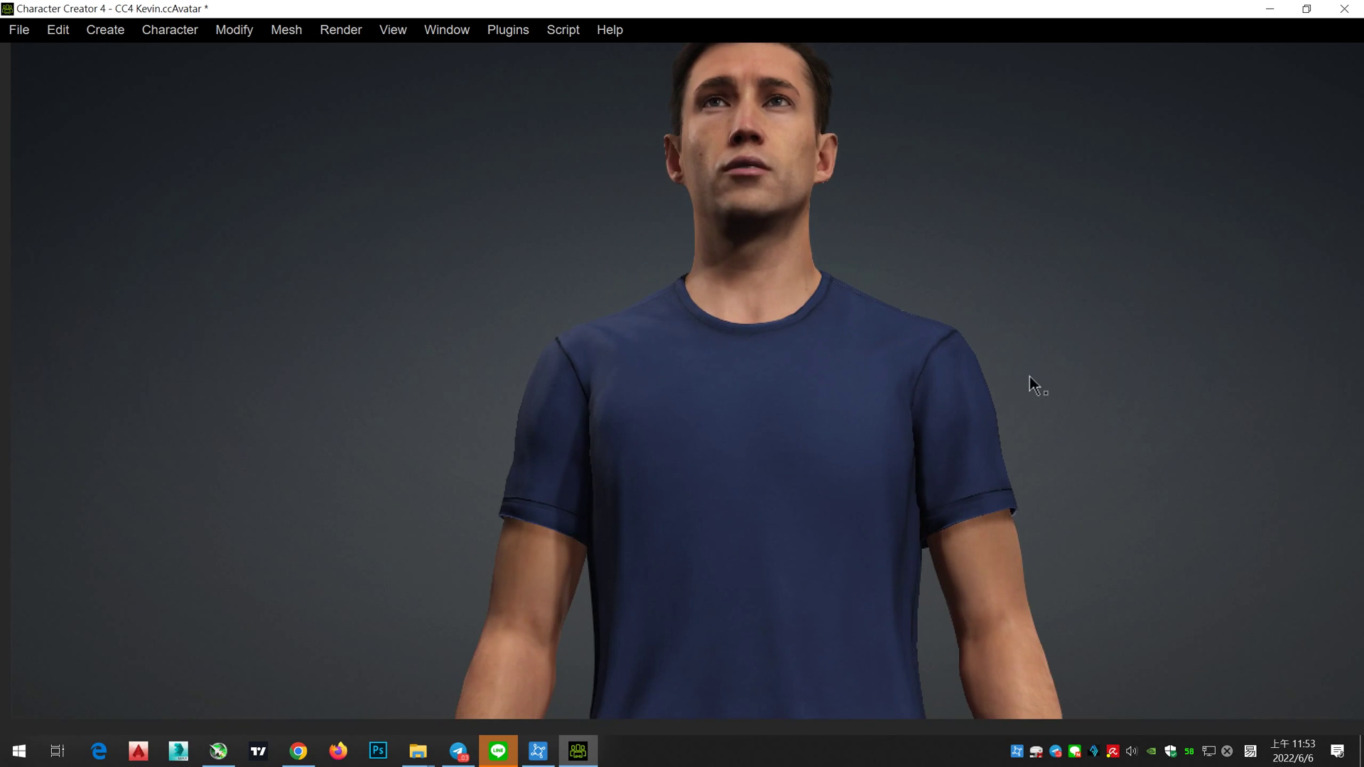
pyautogui.moveTo(1029, 384); pyautogui.dragTo(1011, 262, button='middle')
pyautogui.scroll(-3, 1008, 253)
pyautogui.scroll(-1, 998, 419)
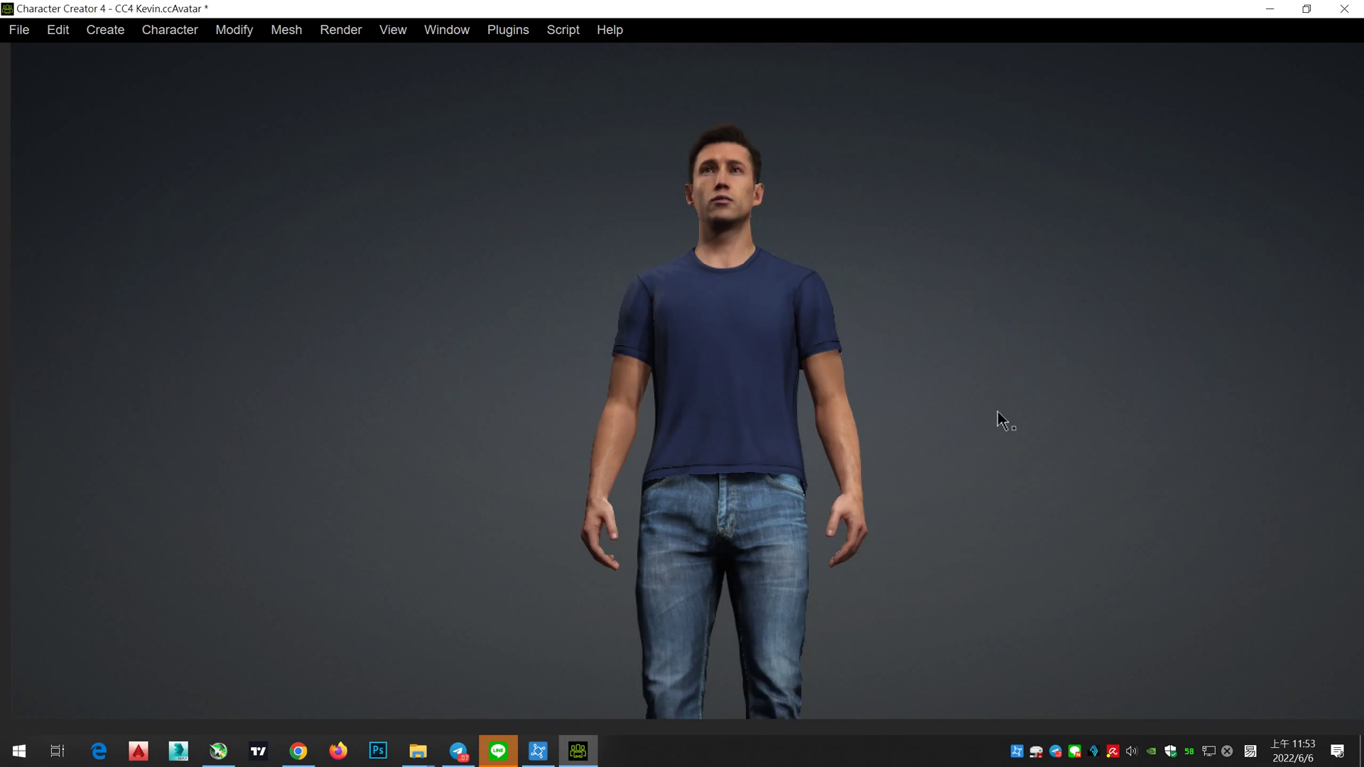
pyautogui.moveTo(998, 419); pyautogui.dragTo(992, 256, button='middle')
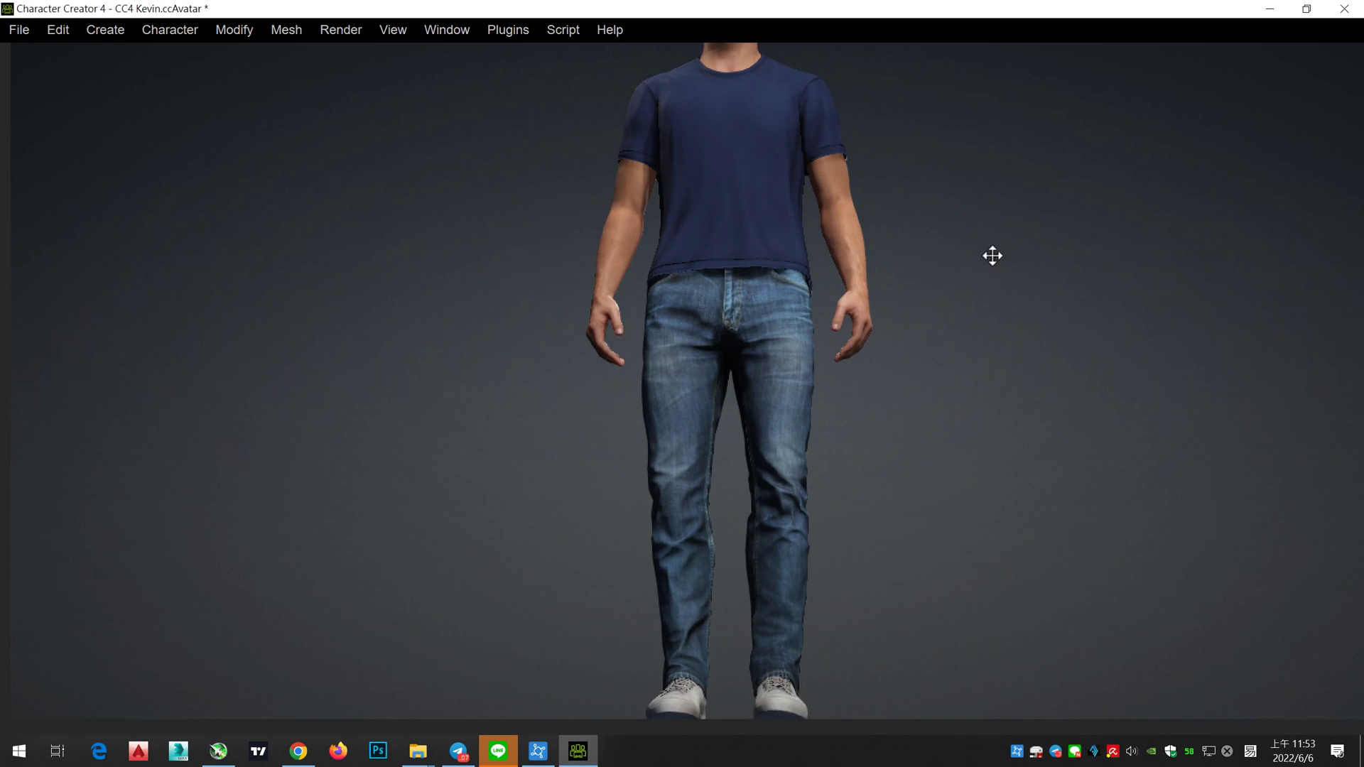
# Step: Turn Kevin to his right, refocus on the torso, and switch to the Standard workspace
pyautogui.moveTo(993, 256); pyautogui.dragTo(916, 299, button='right')
pyautogui.moveTo(916, 299); pyautogui.dragTo(873, 441, button='middle')
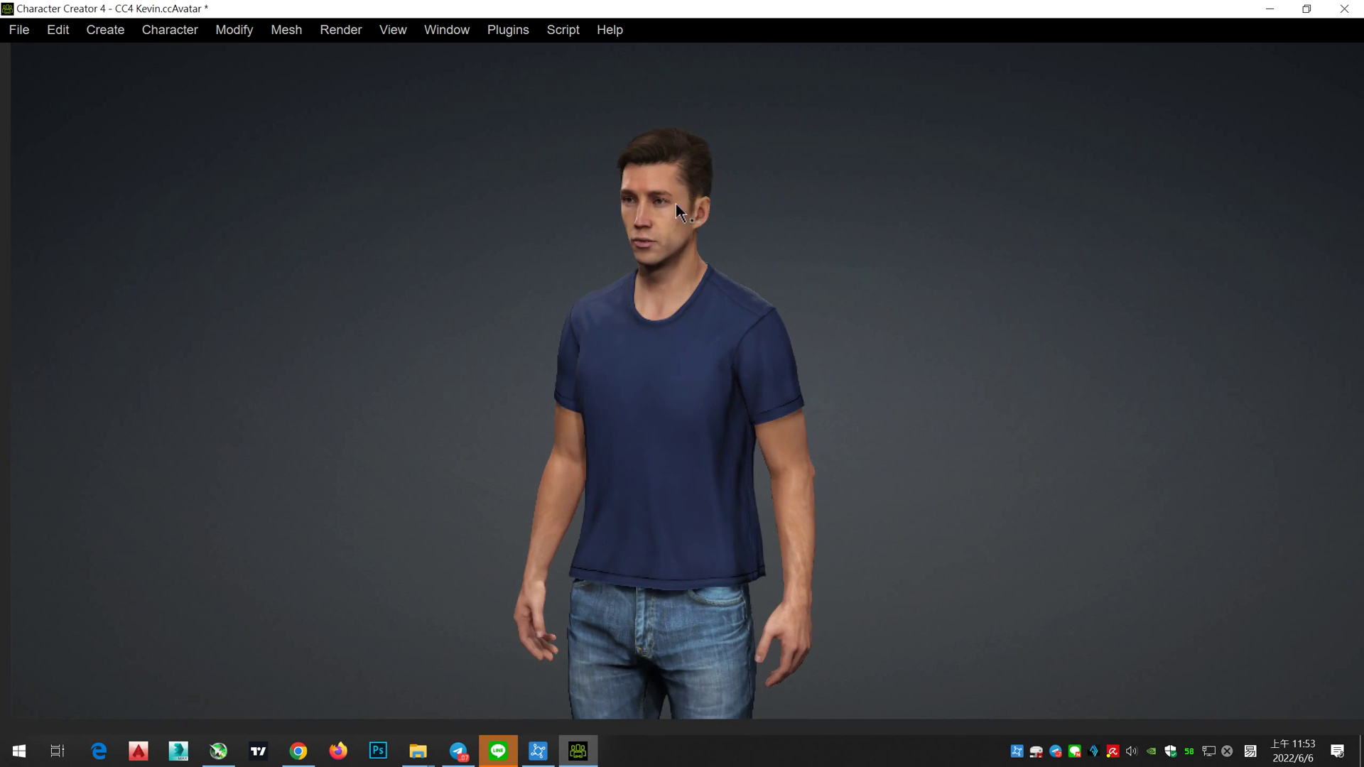
pyautogui.scroll(2, 391, 64)
pyautogui.click(395, 27)
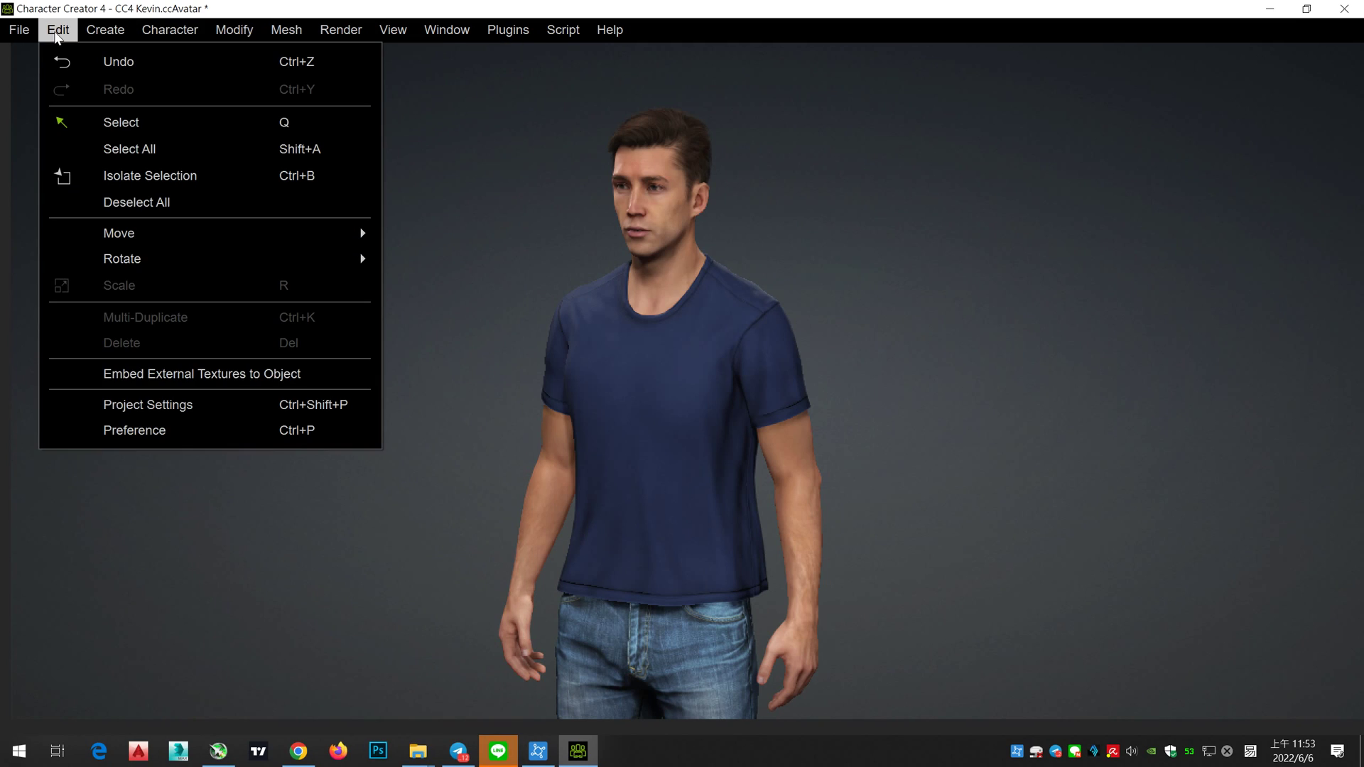
pyautogui.moveTo(549, 62)
pyautogui.click(753, 65)
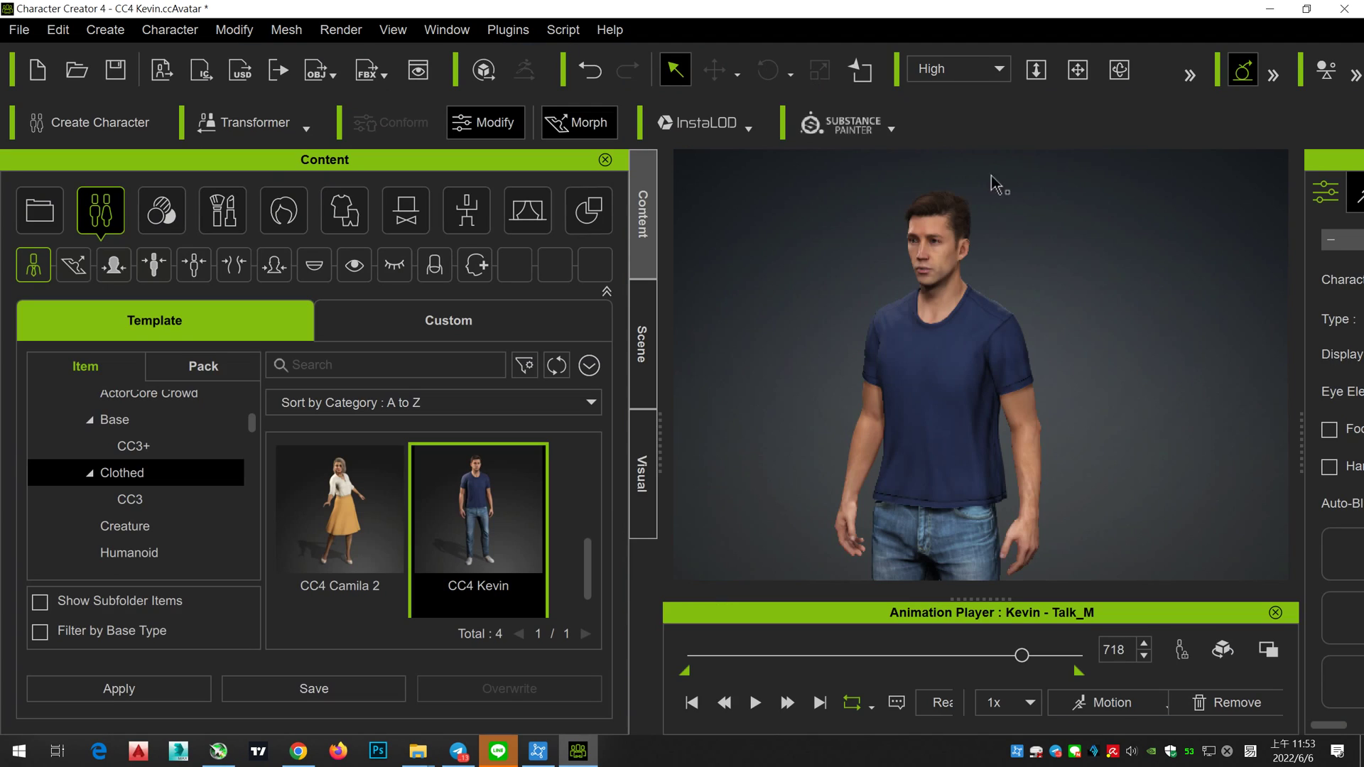
# Step: Try the All Panels workspace layout, then return to Standard
pyautogui.click(447, 29)
pyautogui.moveTo(513, 61)
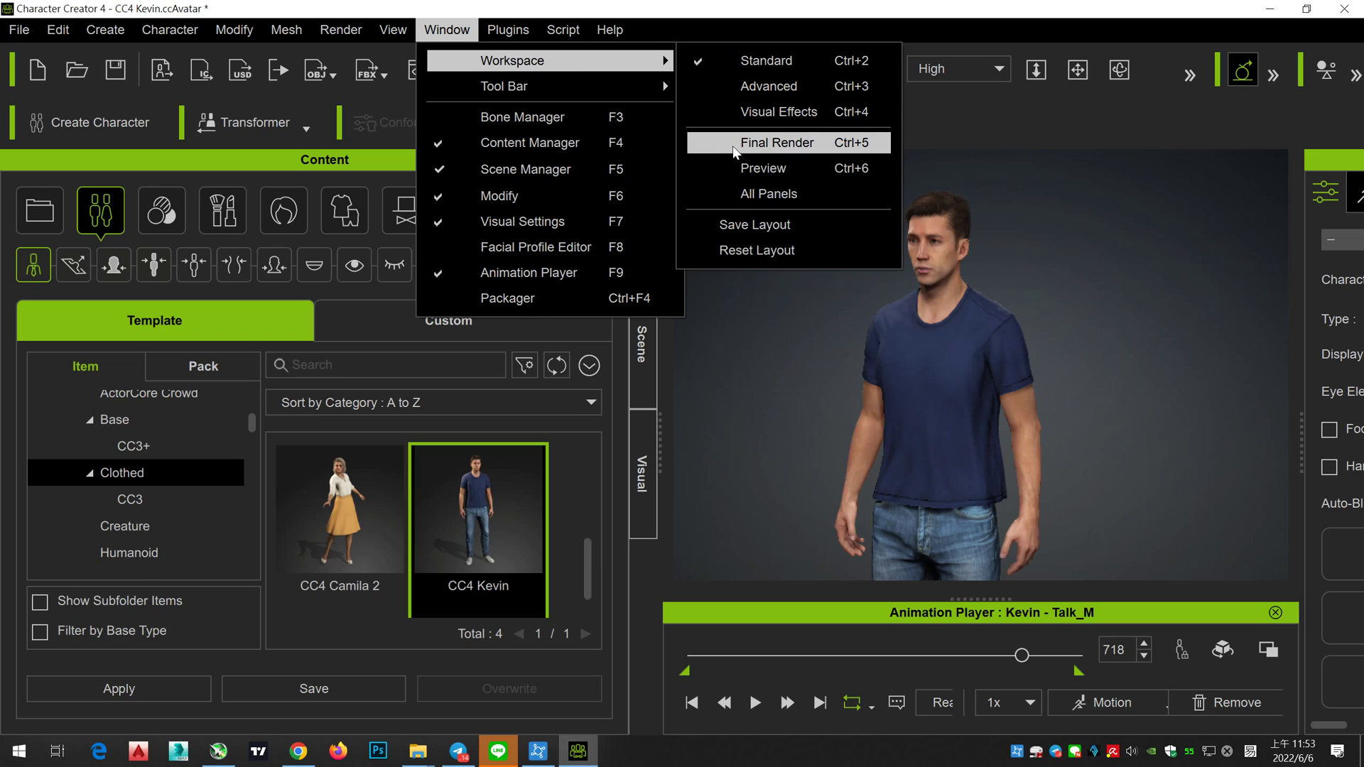
pyautogui.click(745, 199)
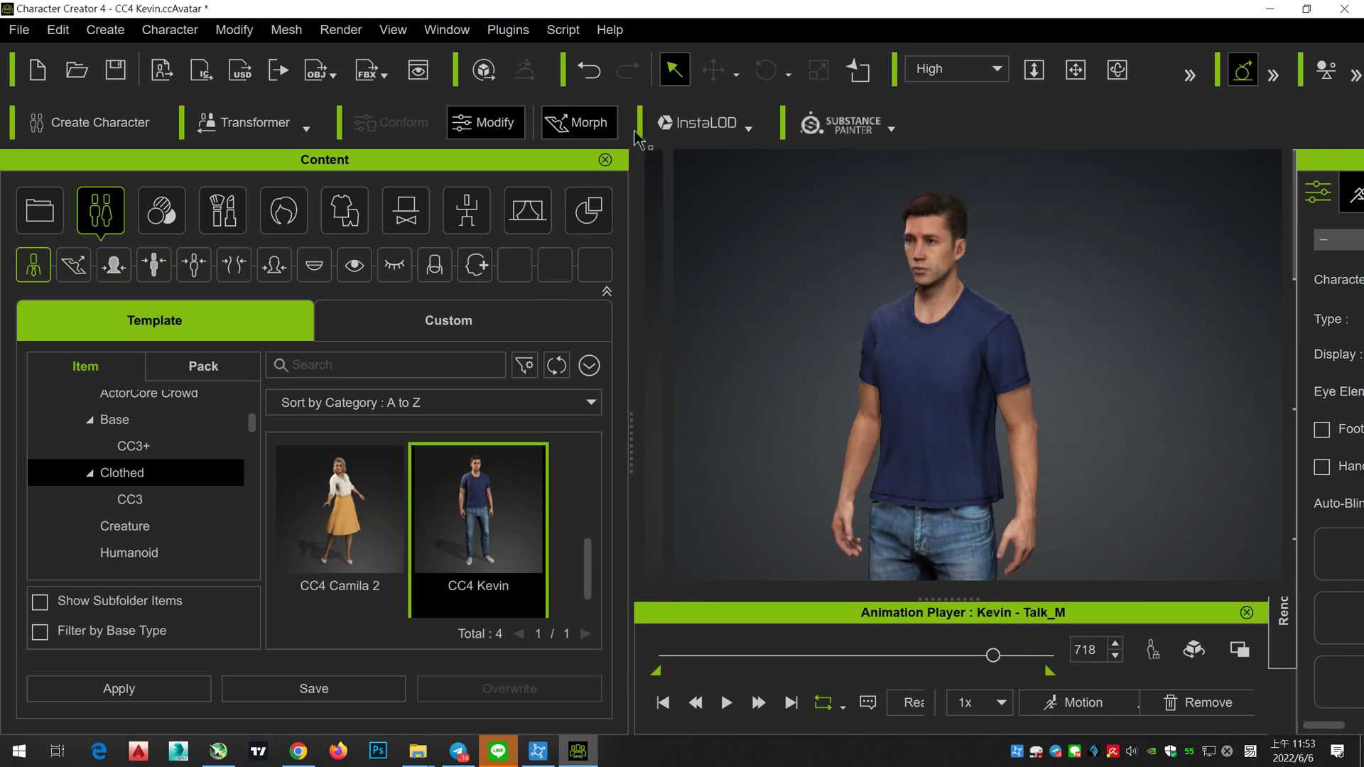
pyautogui.click(416, 31)
pyautogui.moveTo(511, 61)
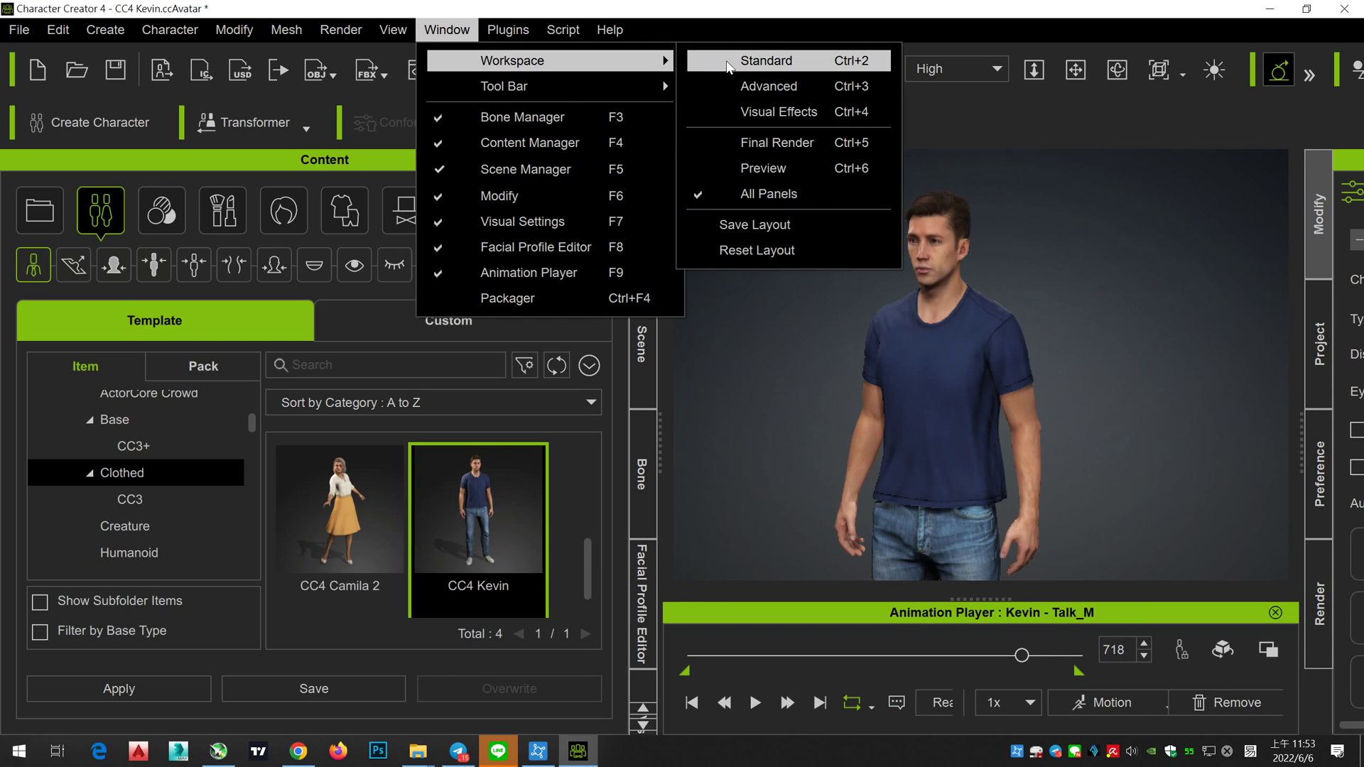
pyautogui.click(729, 63)
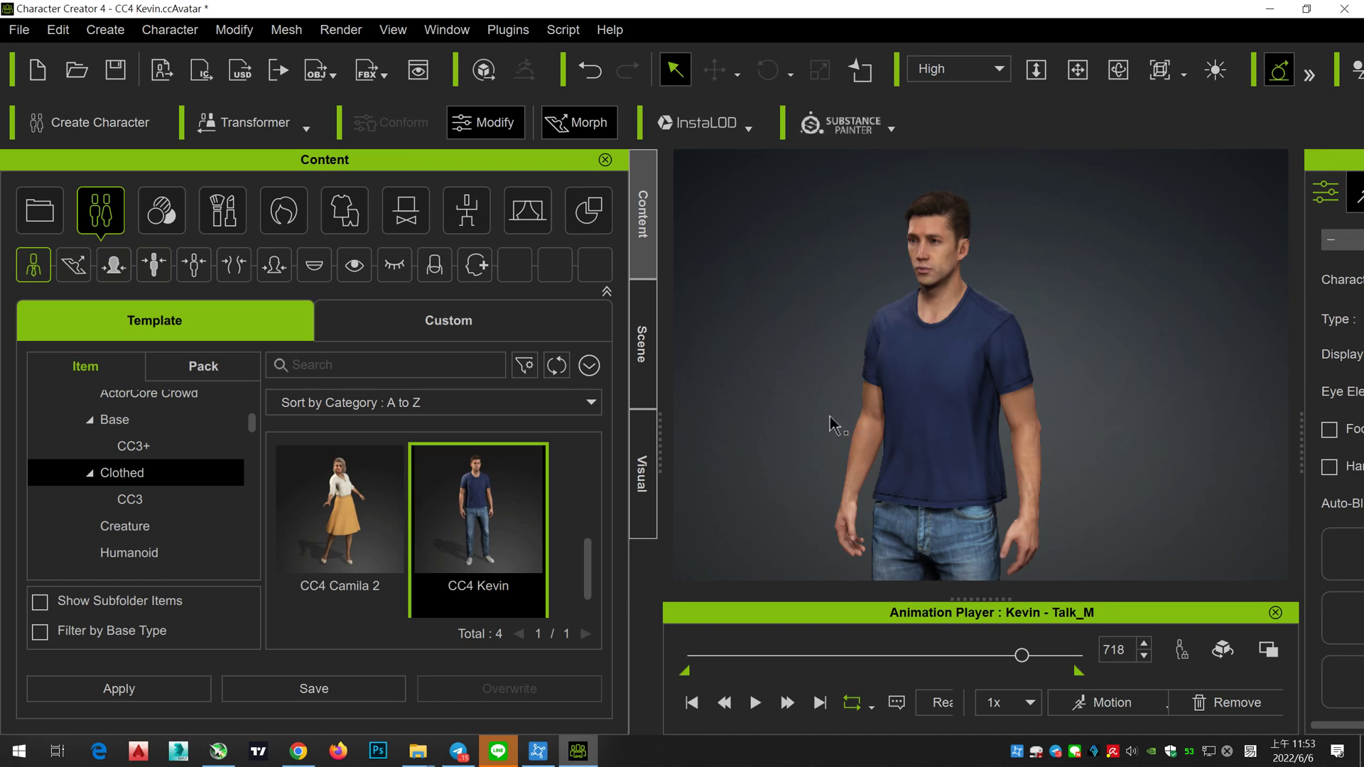
# Step: Play Kevin's talk motion and zoom in close on his head
pyautogui.click(755, 704)
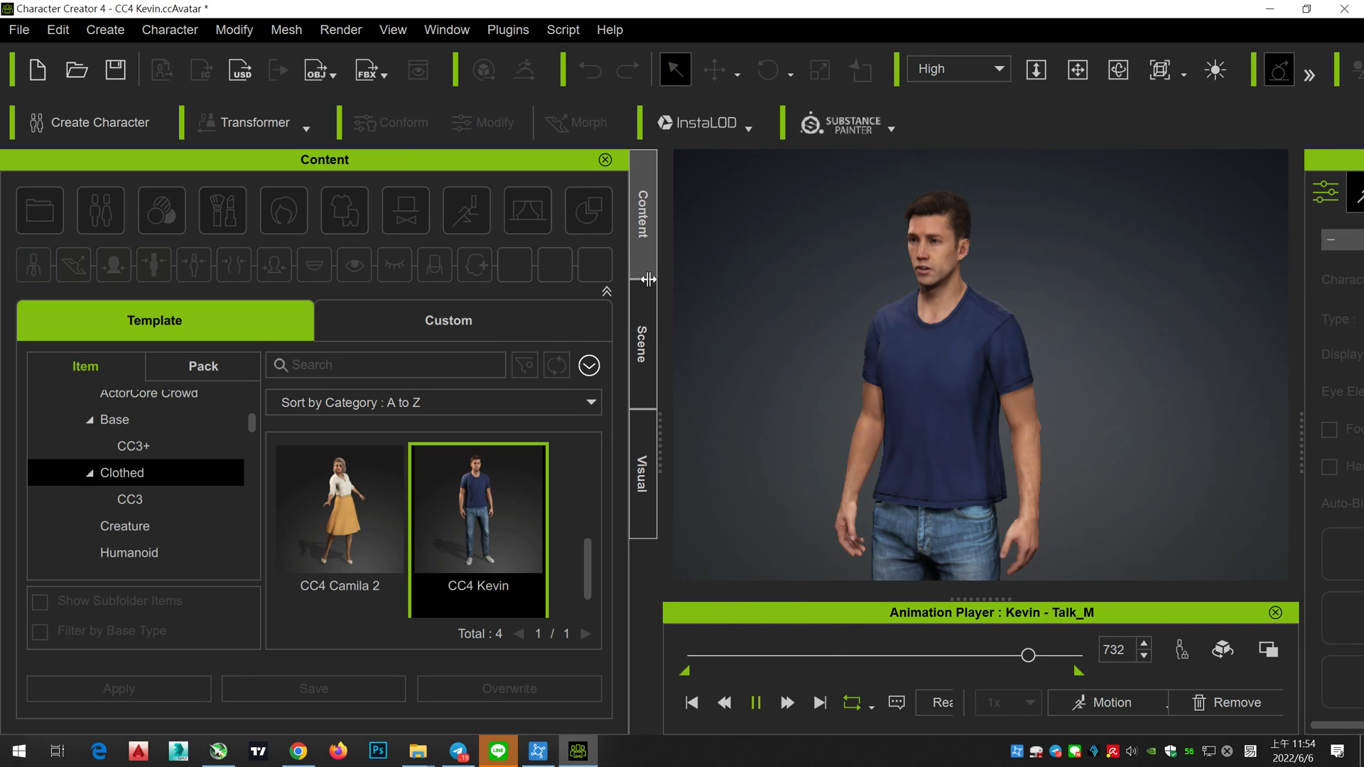
pyautogui.click(447, 30)
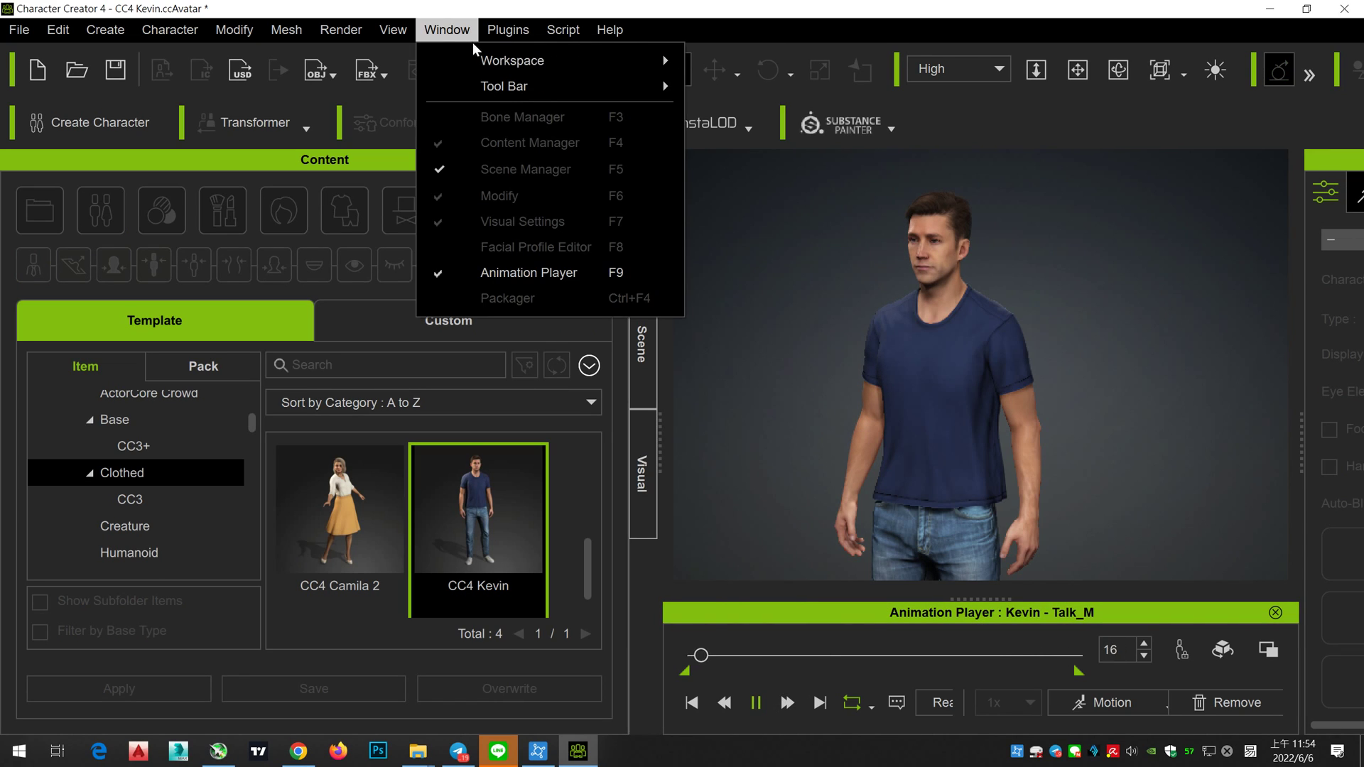
pyautogui.moveTo(513, 61)
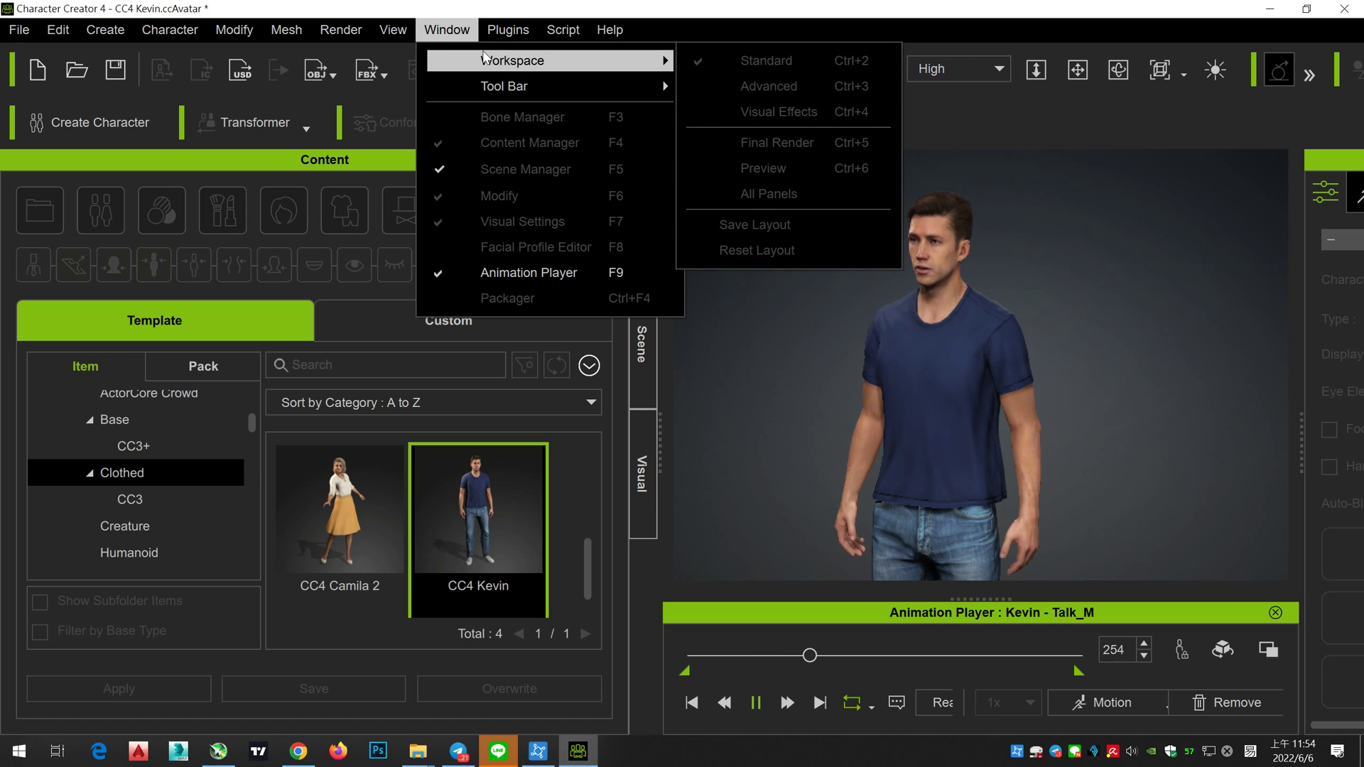
pyautogui.click(726, 360)
pyautogui.scroll(4, 970, 231)
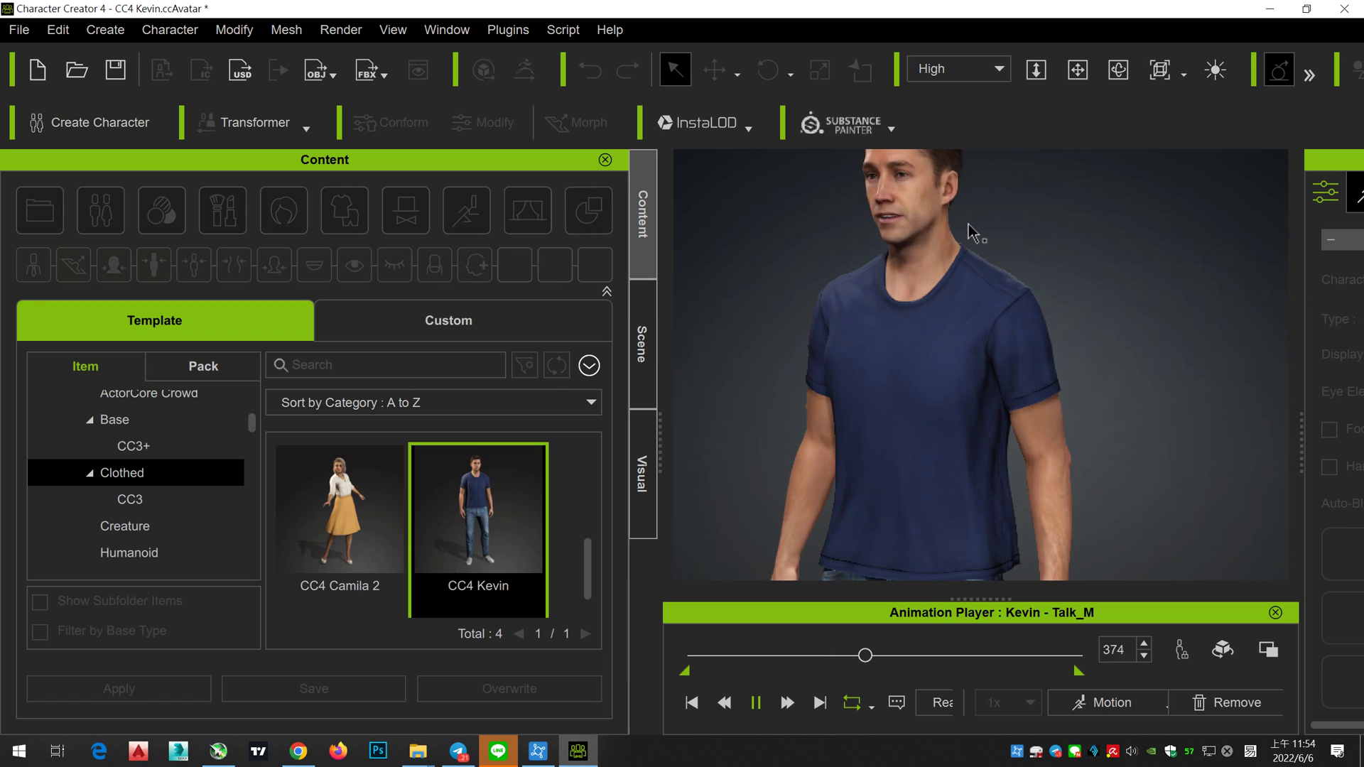
pyautogui.moveTo(1013, 213); pyautogui.dragTo(1023, 362, button='middle')
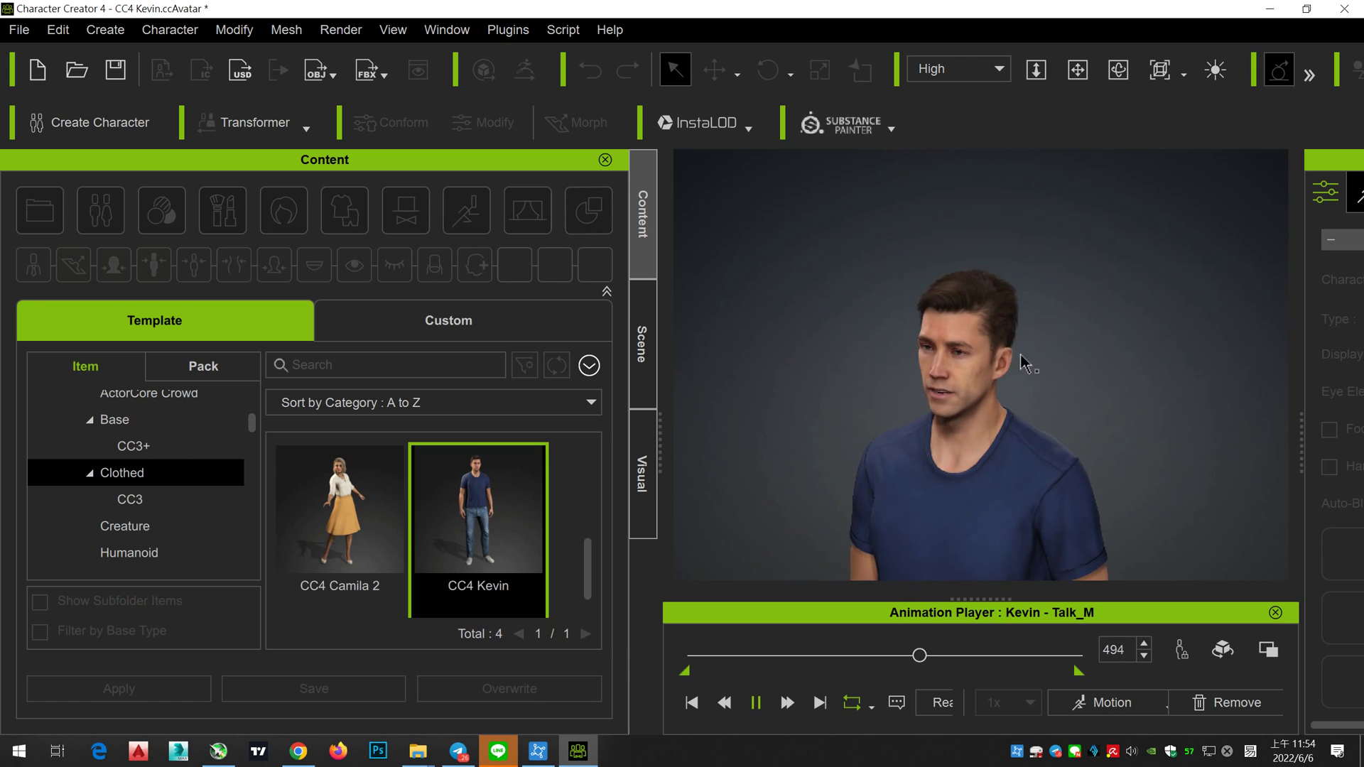
pyautogui.scroll(2, 1023, 366)
pyautogui.scroll(2, 1038, 390)
pyautogui.scroll(3, 1113, 413)
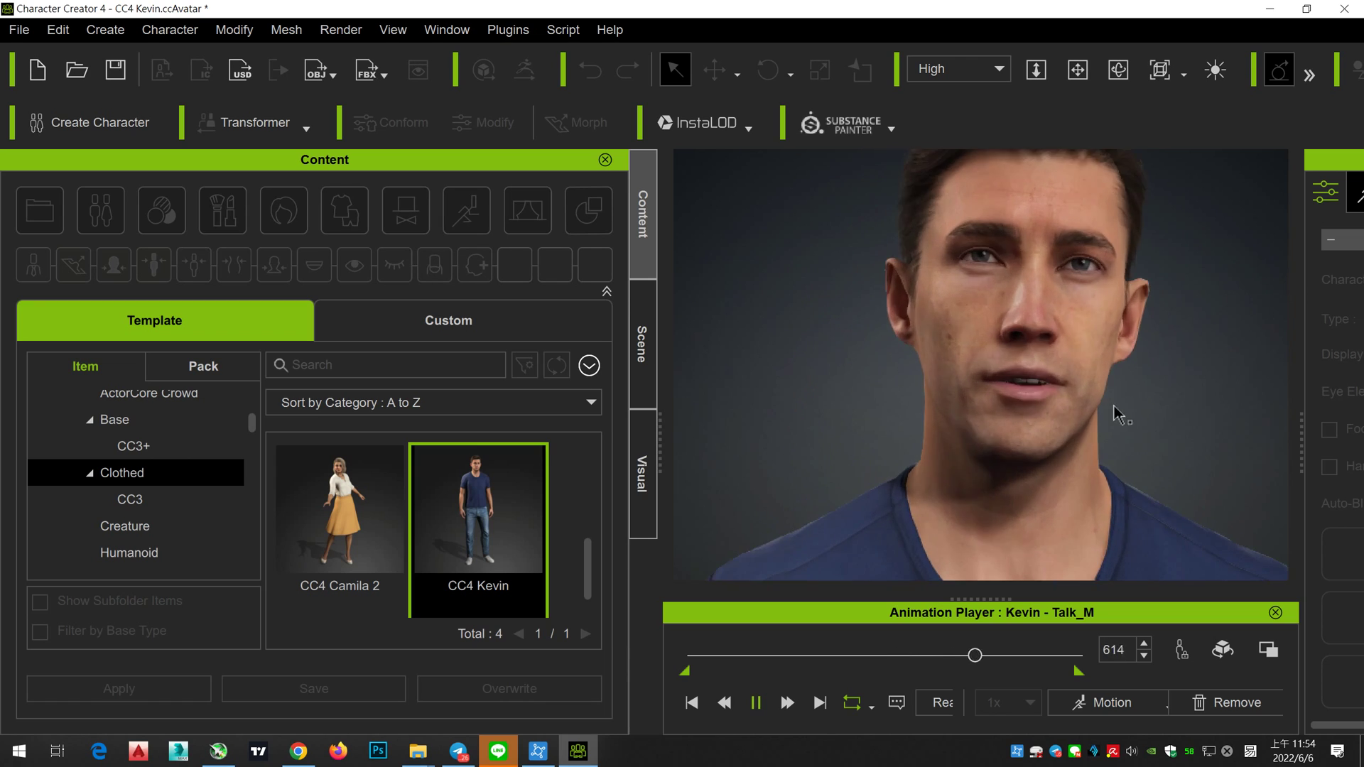
pyautogui.scroll(1, 1108, 390)
pyautogui.scroll(-3, 1101, 369)
pyautogui.scroll(2, 1090, 331)
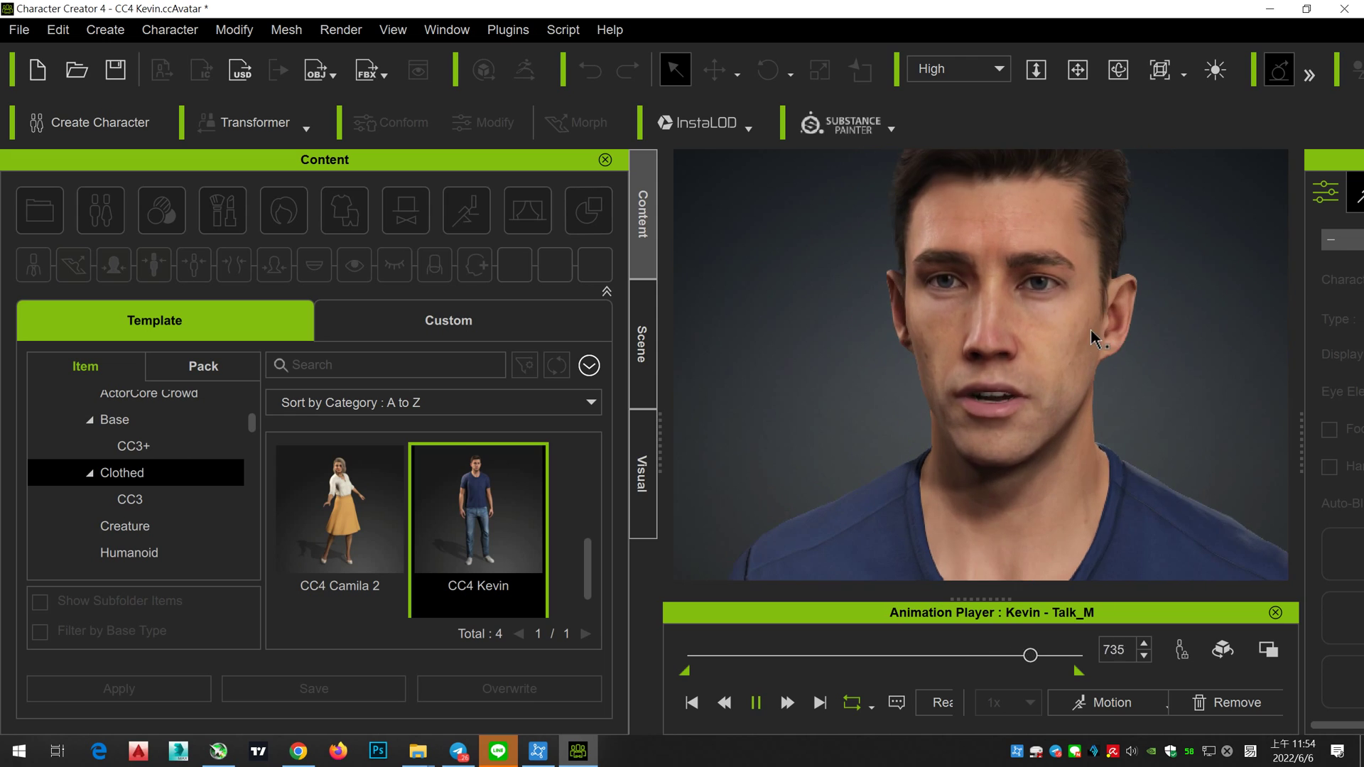
pyautogui.scroll(1, 1115, 298)
pyautogui.scroll(2, 1051, 334)
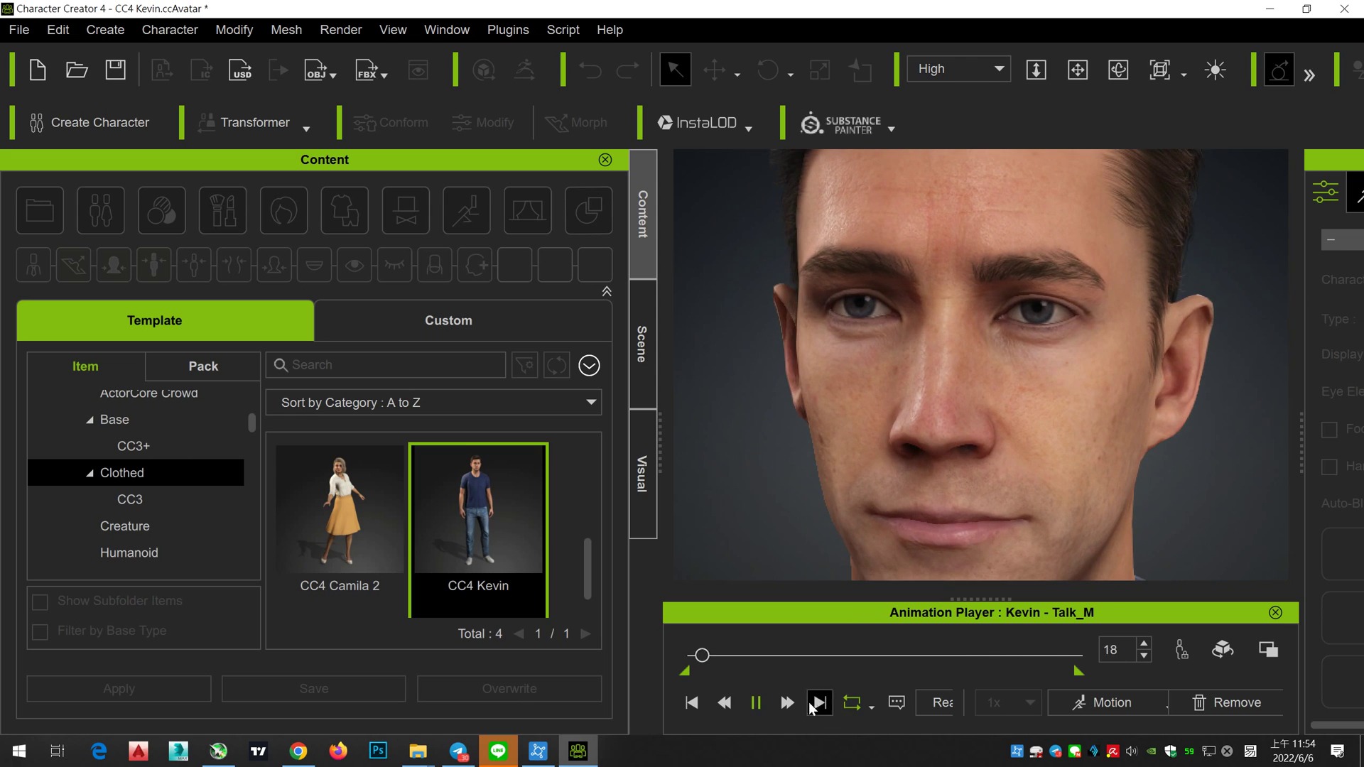
# Step: Pause the talk motion near its start and orbit to a three-quarter view of Kevin
pyautogui.click(755, 703)
pyautogui.scroll(-3, 1026, 457)
pyautogui.scroll(1, 1012, 491)
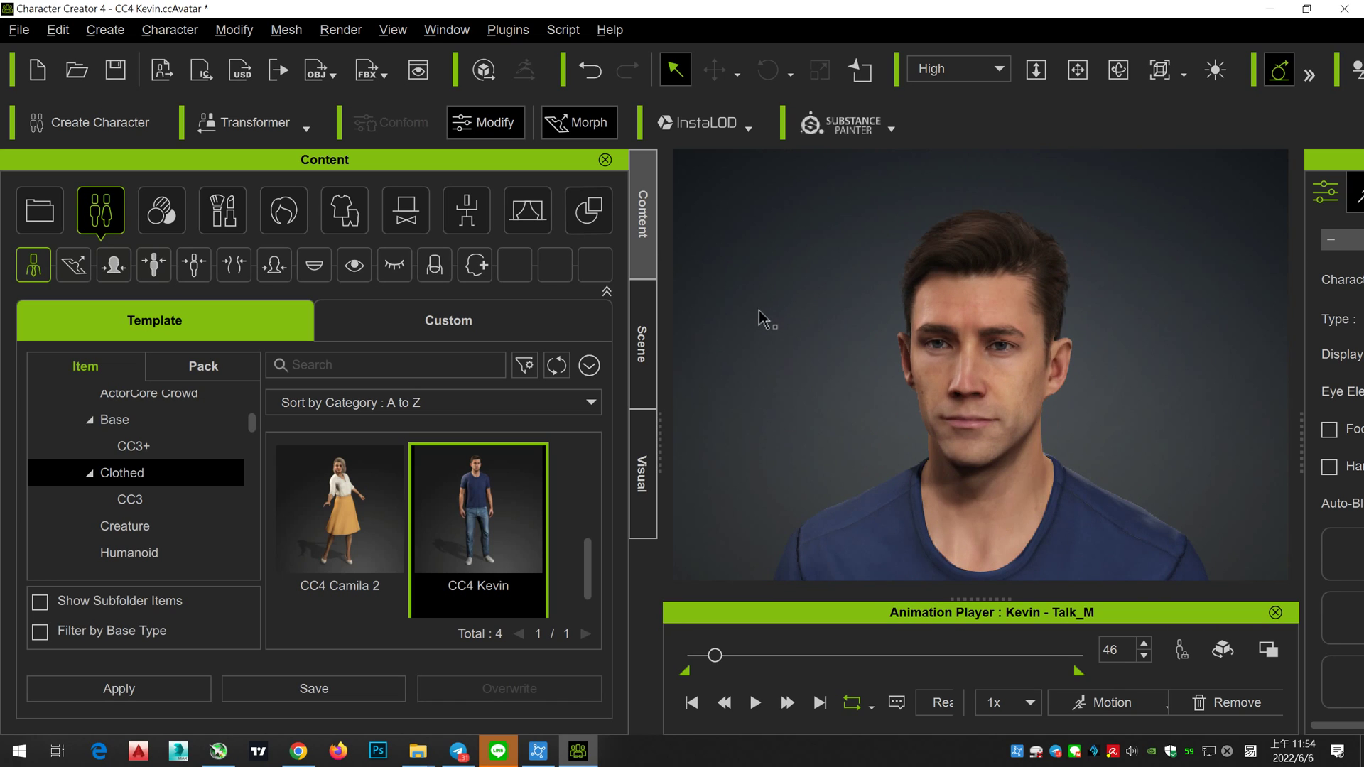
pyautogui.moveTo(762, 348); pyautogui.dragTo(703, 351, button='right')
pyautogui.click(371, 69)
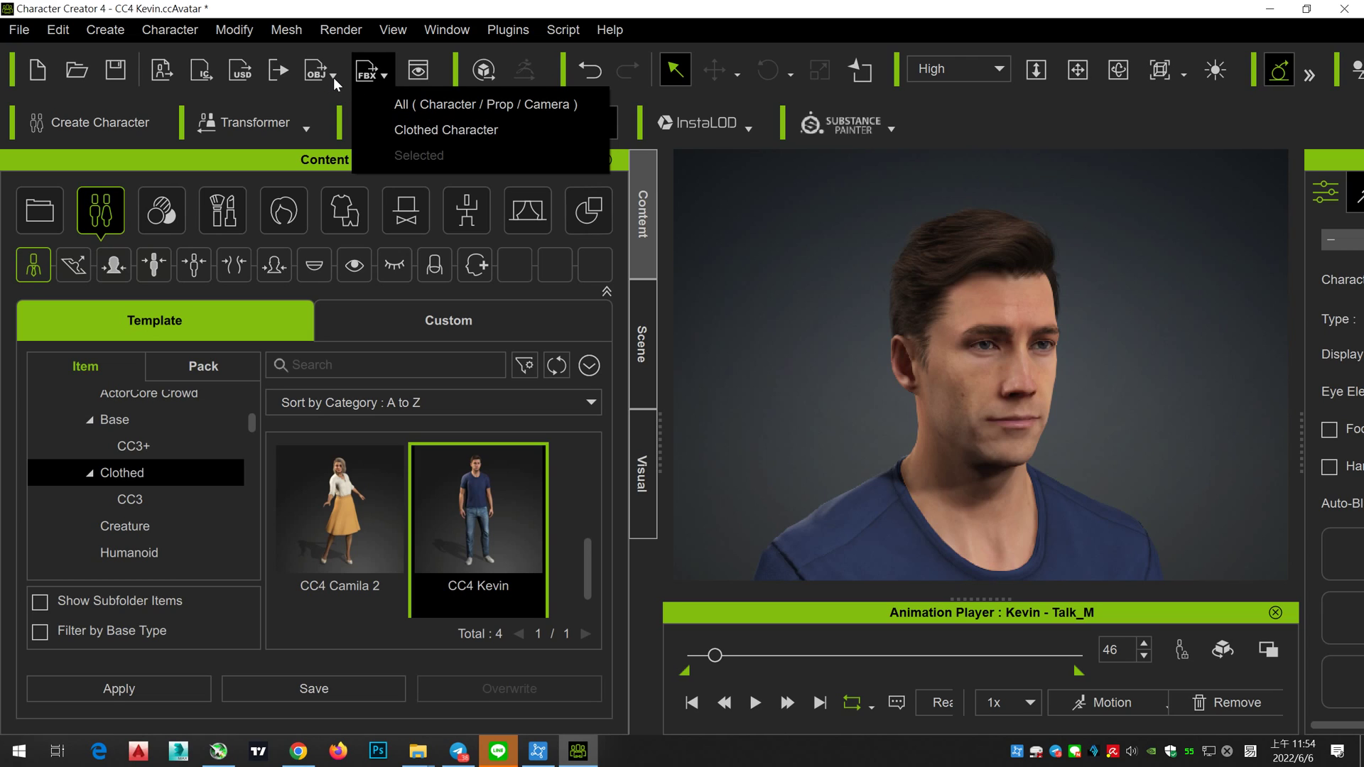
pyautogui.click(201, 69)
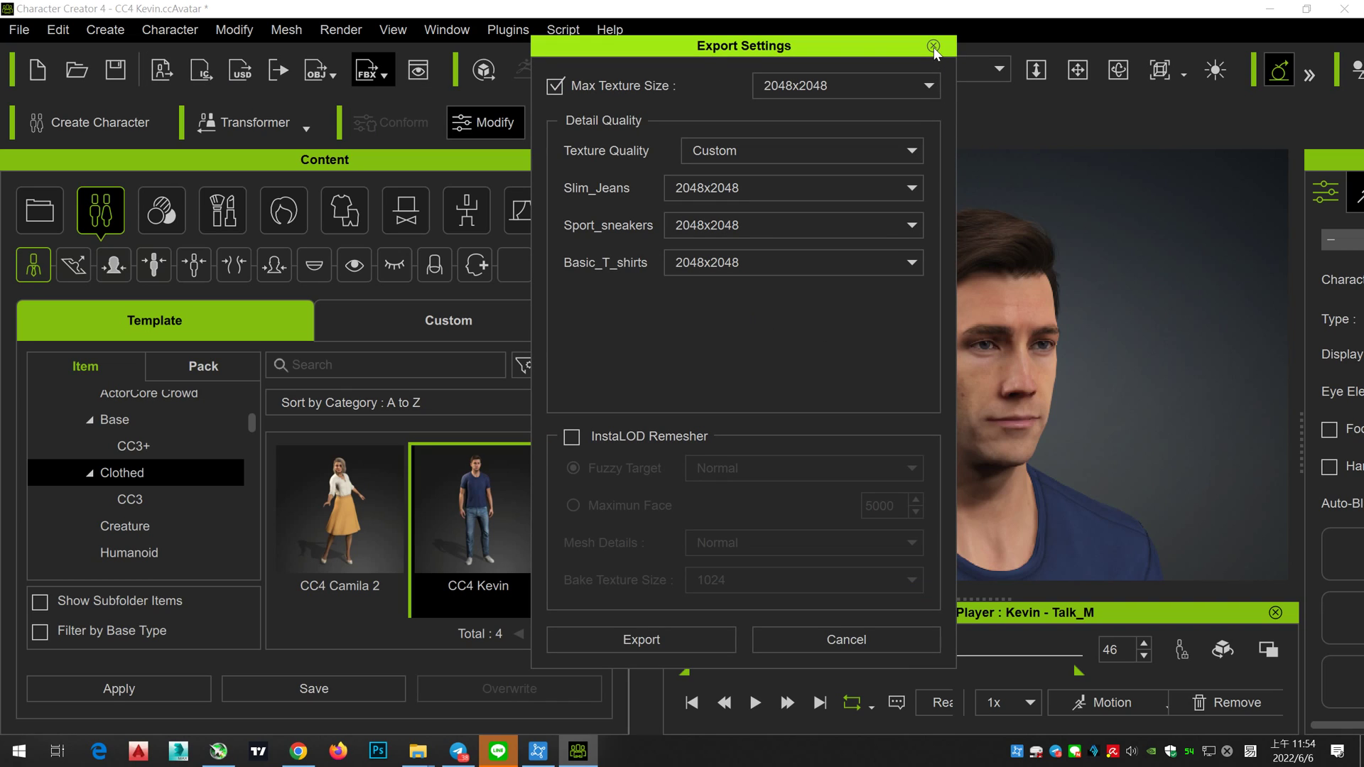
pyautogui.click(919, 76)
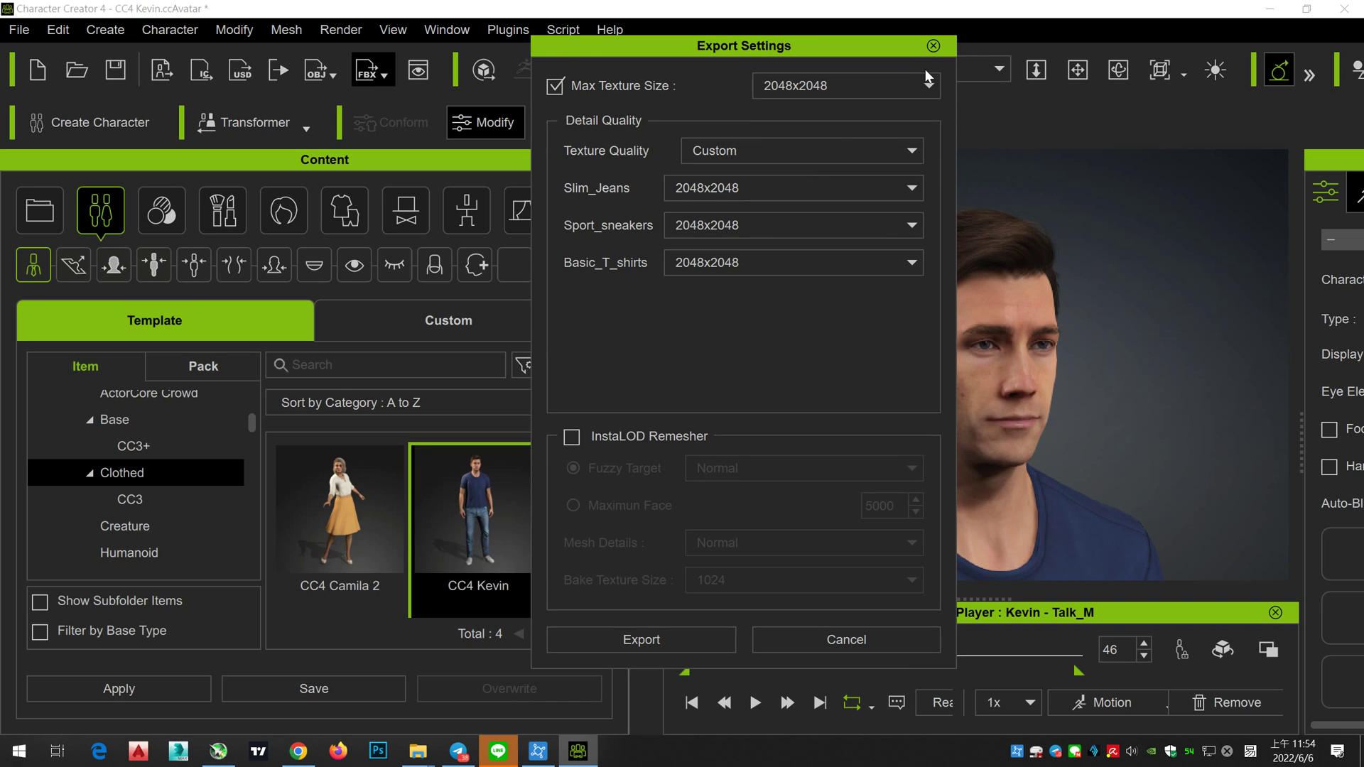
pyautogui.click(933, 47)
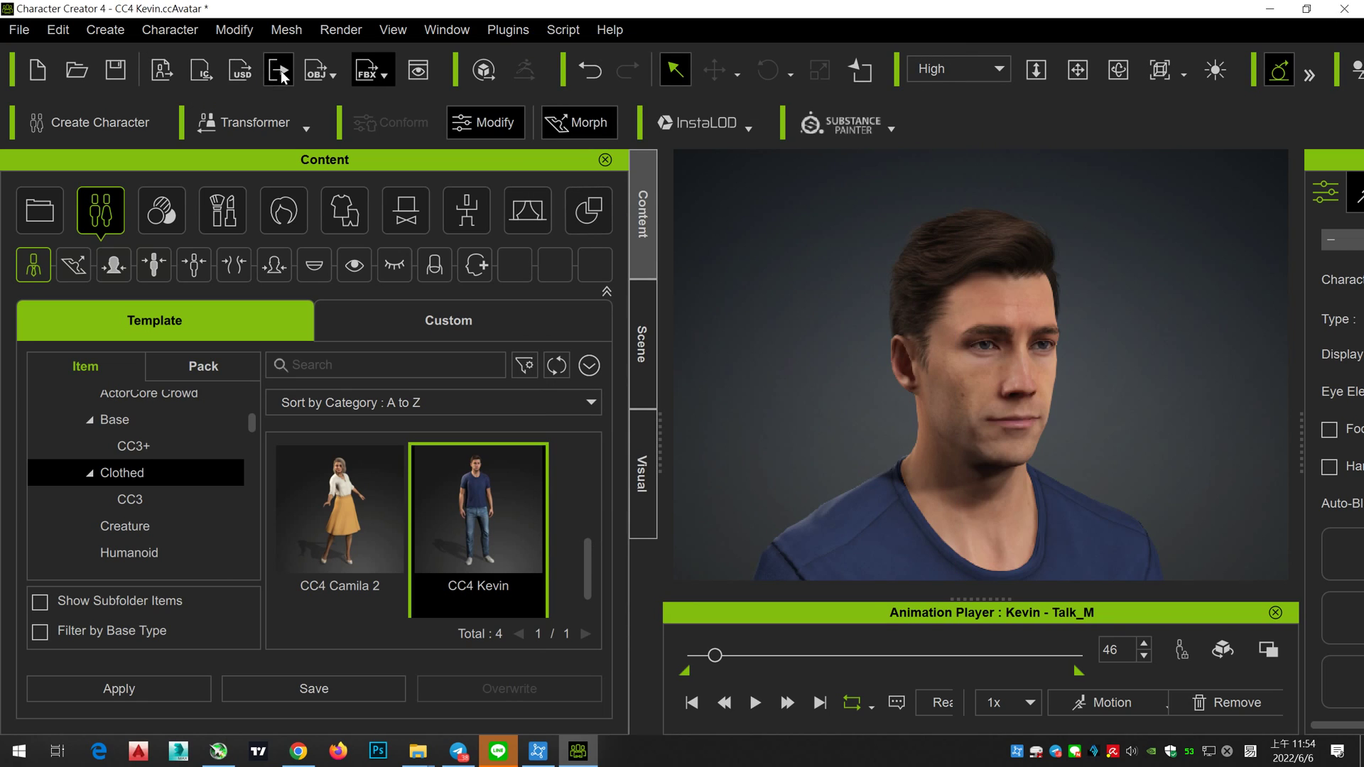
# Step: Set up an FBX export of Kevin with the Unreal preset and Mesh and Motion options
pyautogui.click(380, 75)
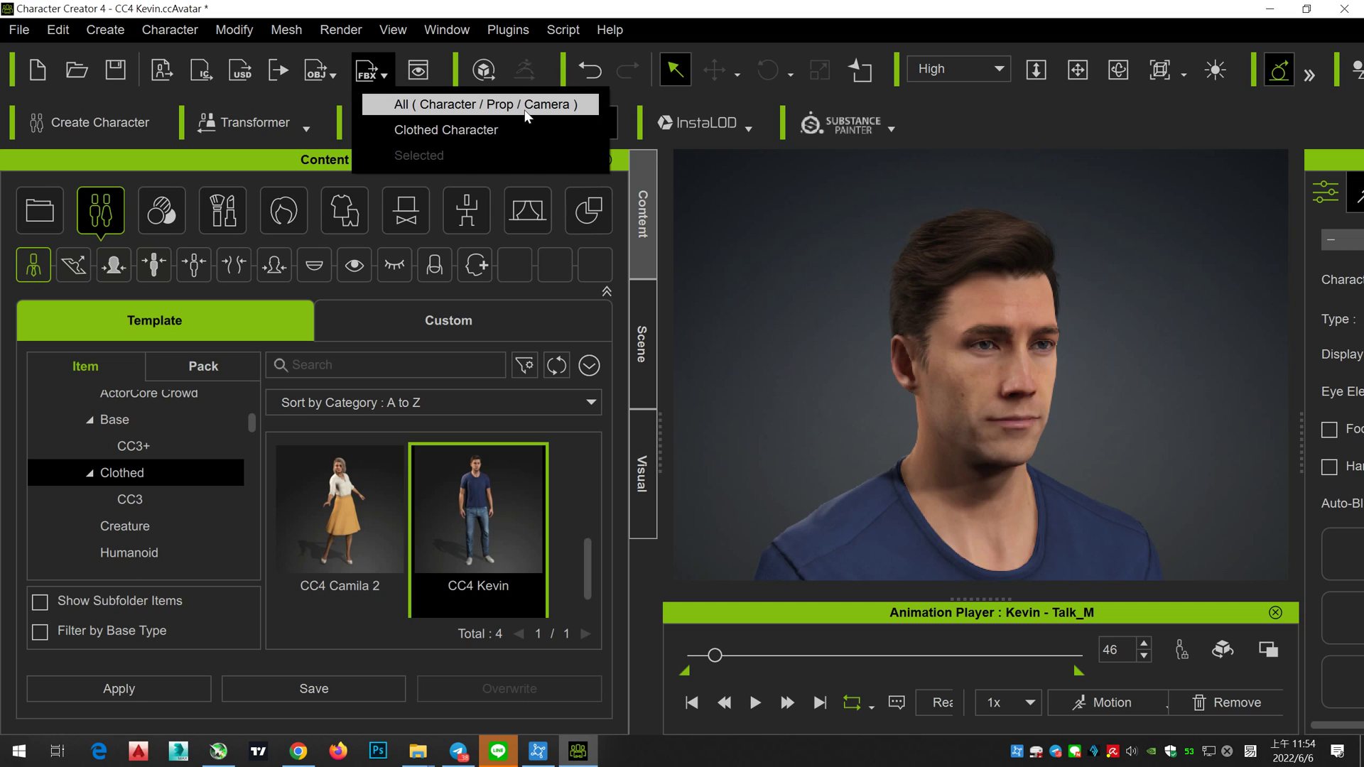
pyautogui.click(526, 113)
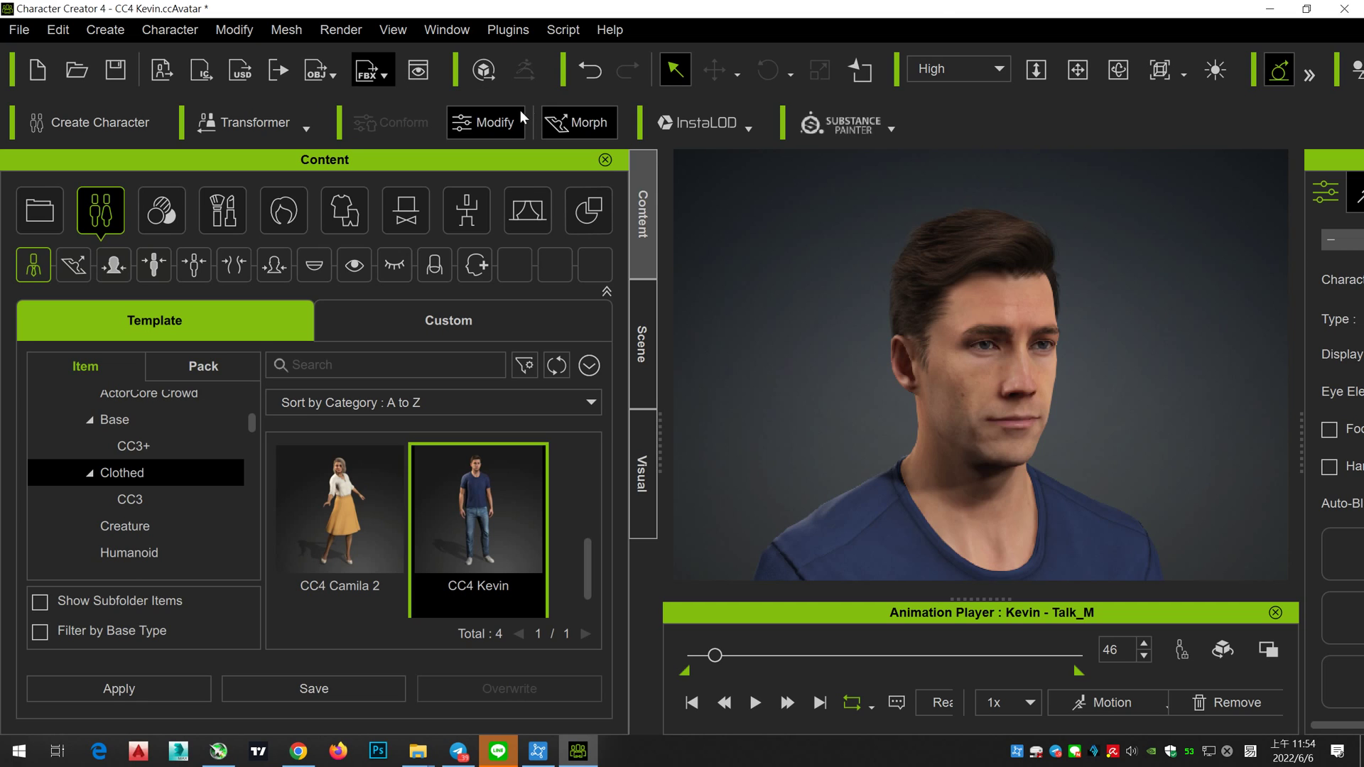
pyautogui.click(387, 89)
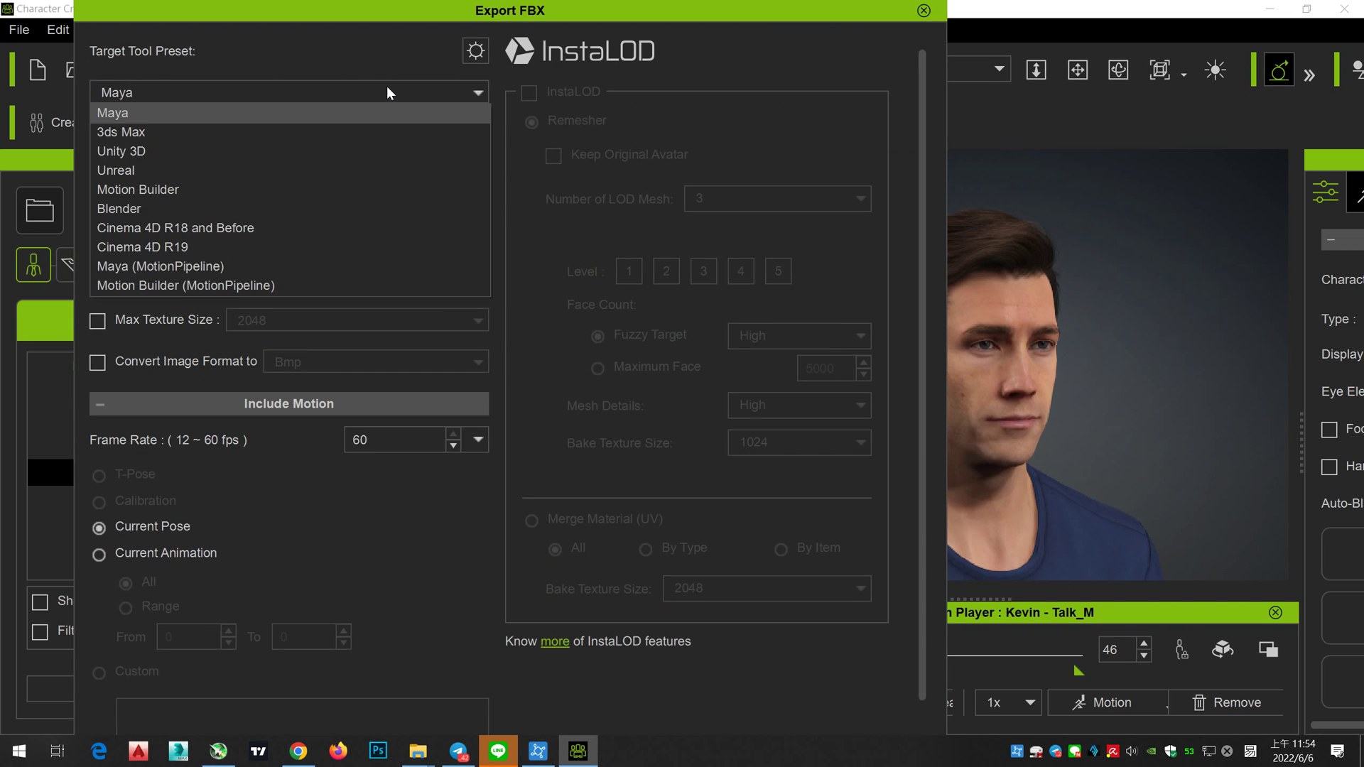
pyautogui.click(297, 169)
pyautogui.click(221, 162)
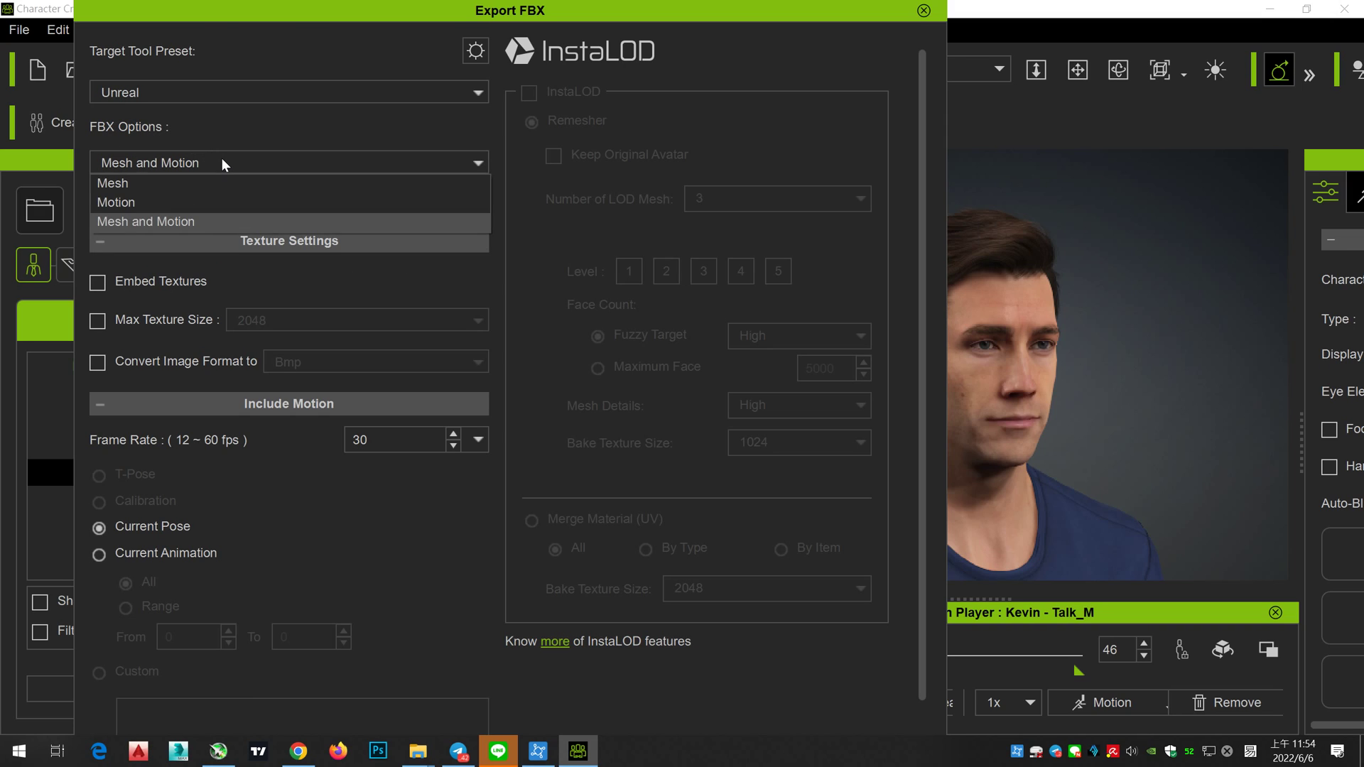
pyautogui.click(509, 262)
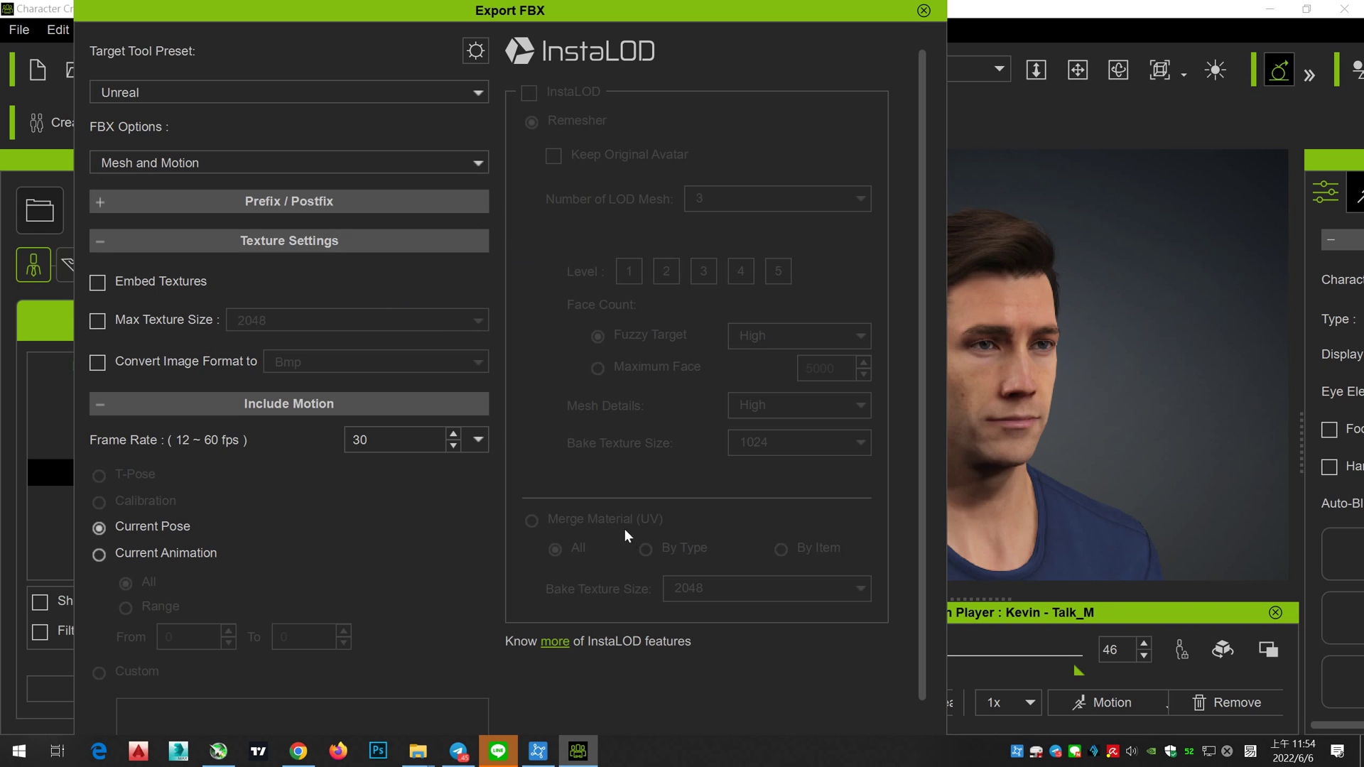
# Step: Close the export window without exporting, then play and stop the talk motion
pyautogui.moveTo(866, 9); pyautogui.dragTo(943, 58)
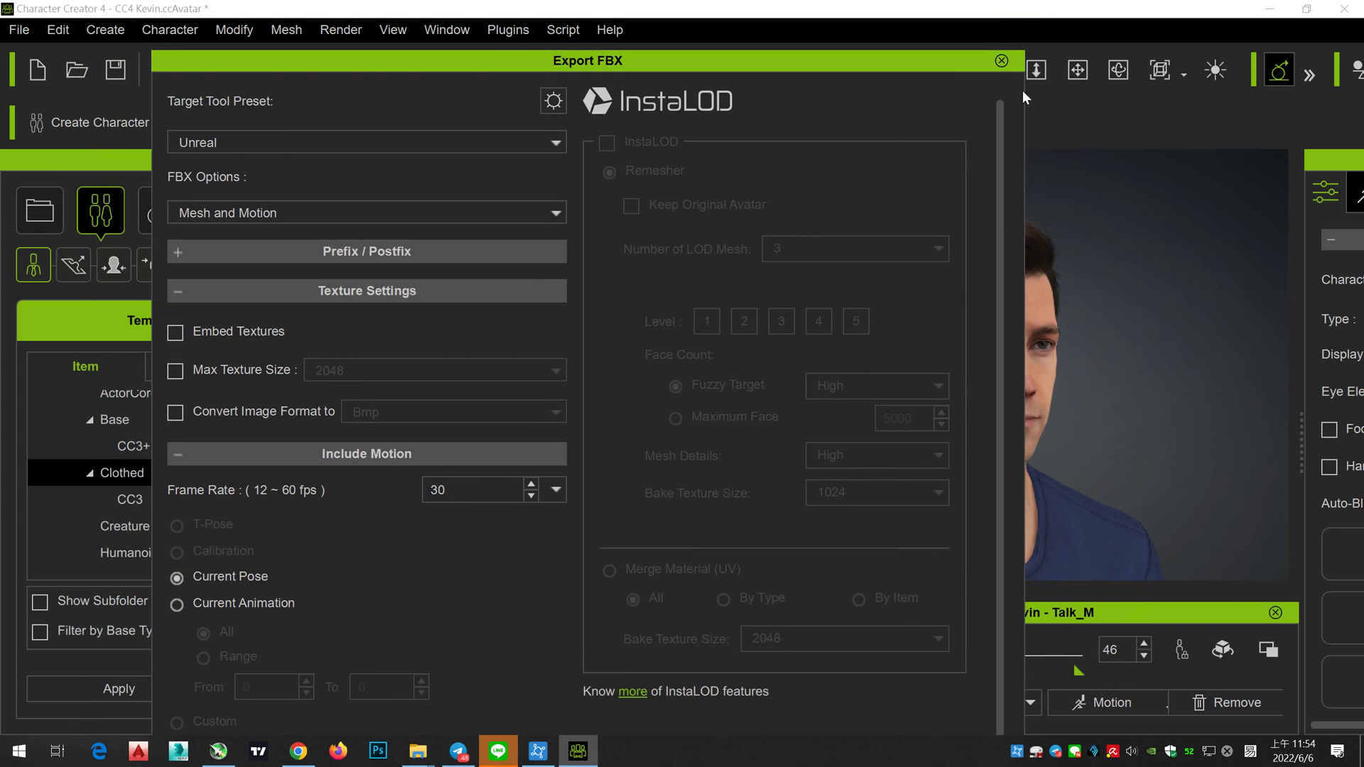
pyautogui.click(1001, 60)
pyautogui.click(754, 703)
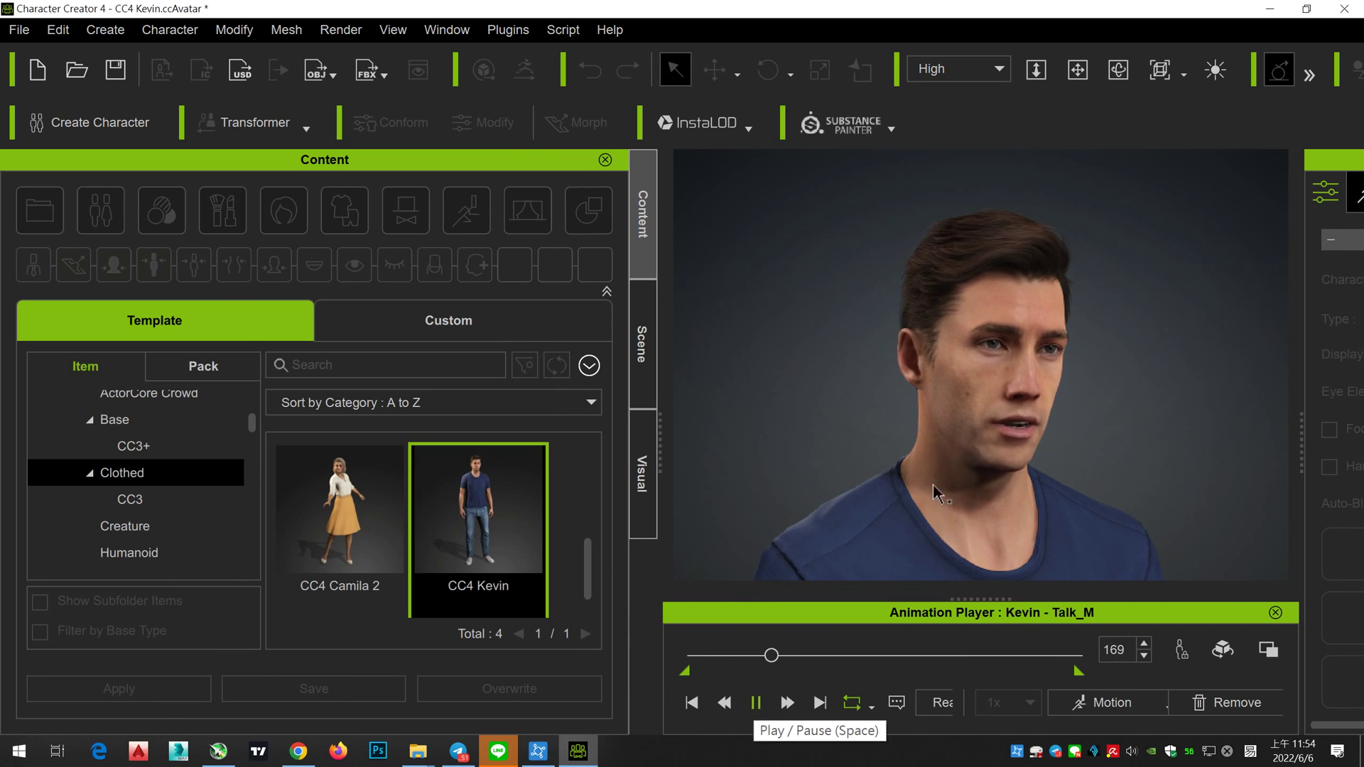
pyautogui.press('space')
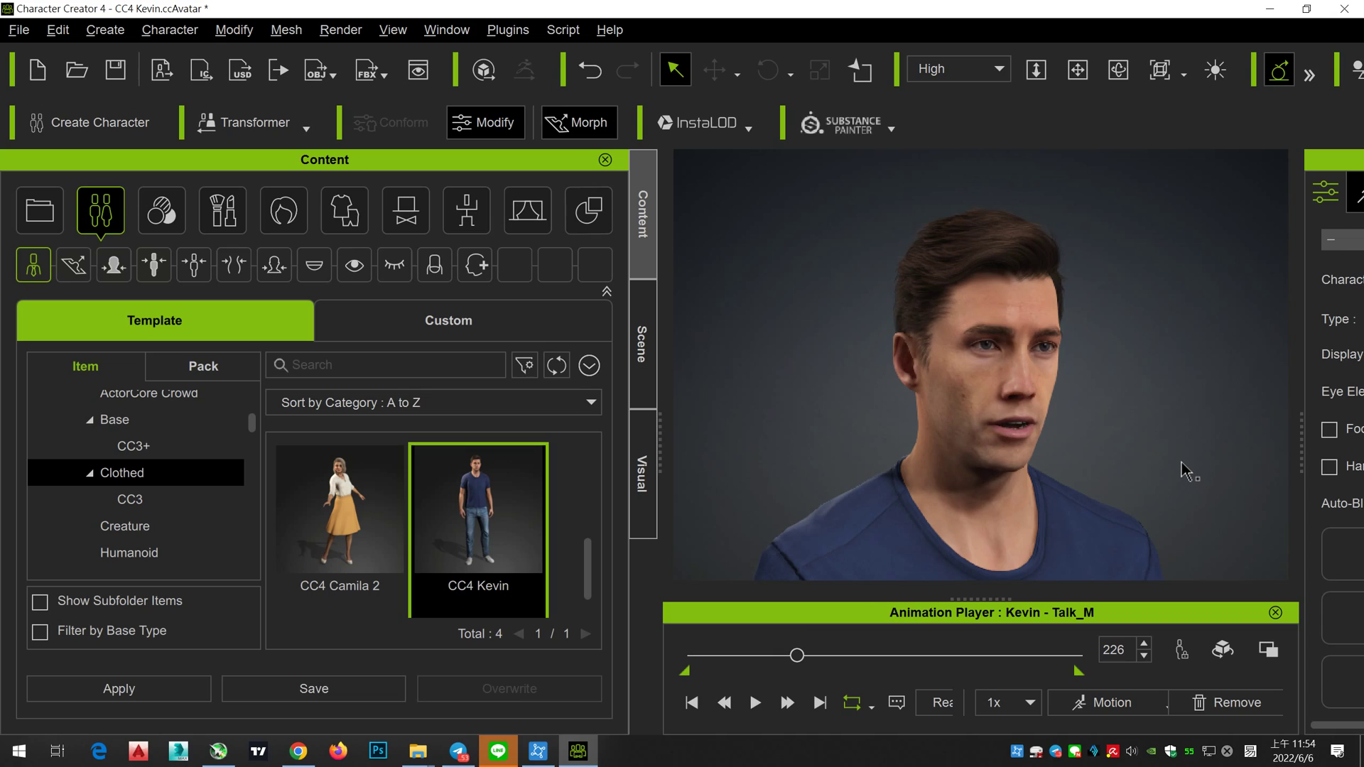